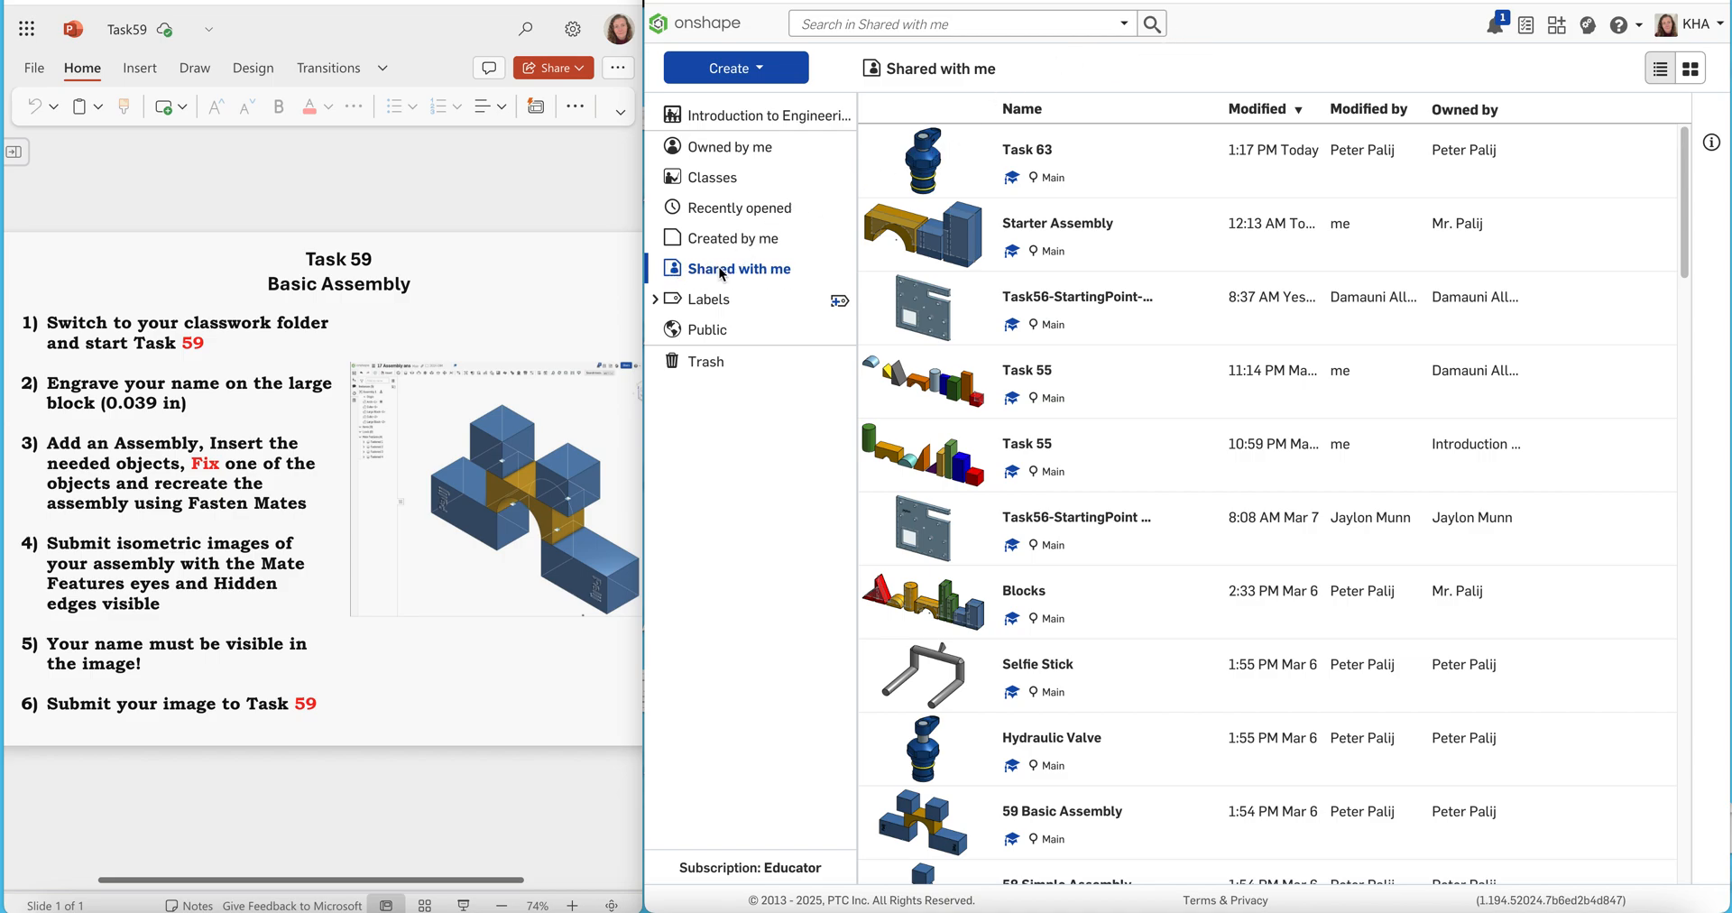
Open the shared Starter Assembly document and copy its workspace into the Classwork folder, named Task59 followed by the teacher's name
click(720, 274)
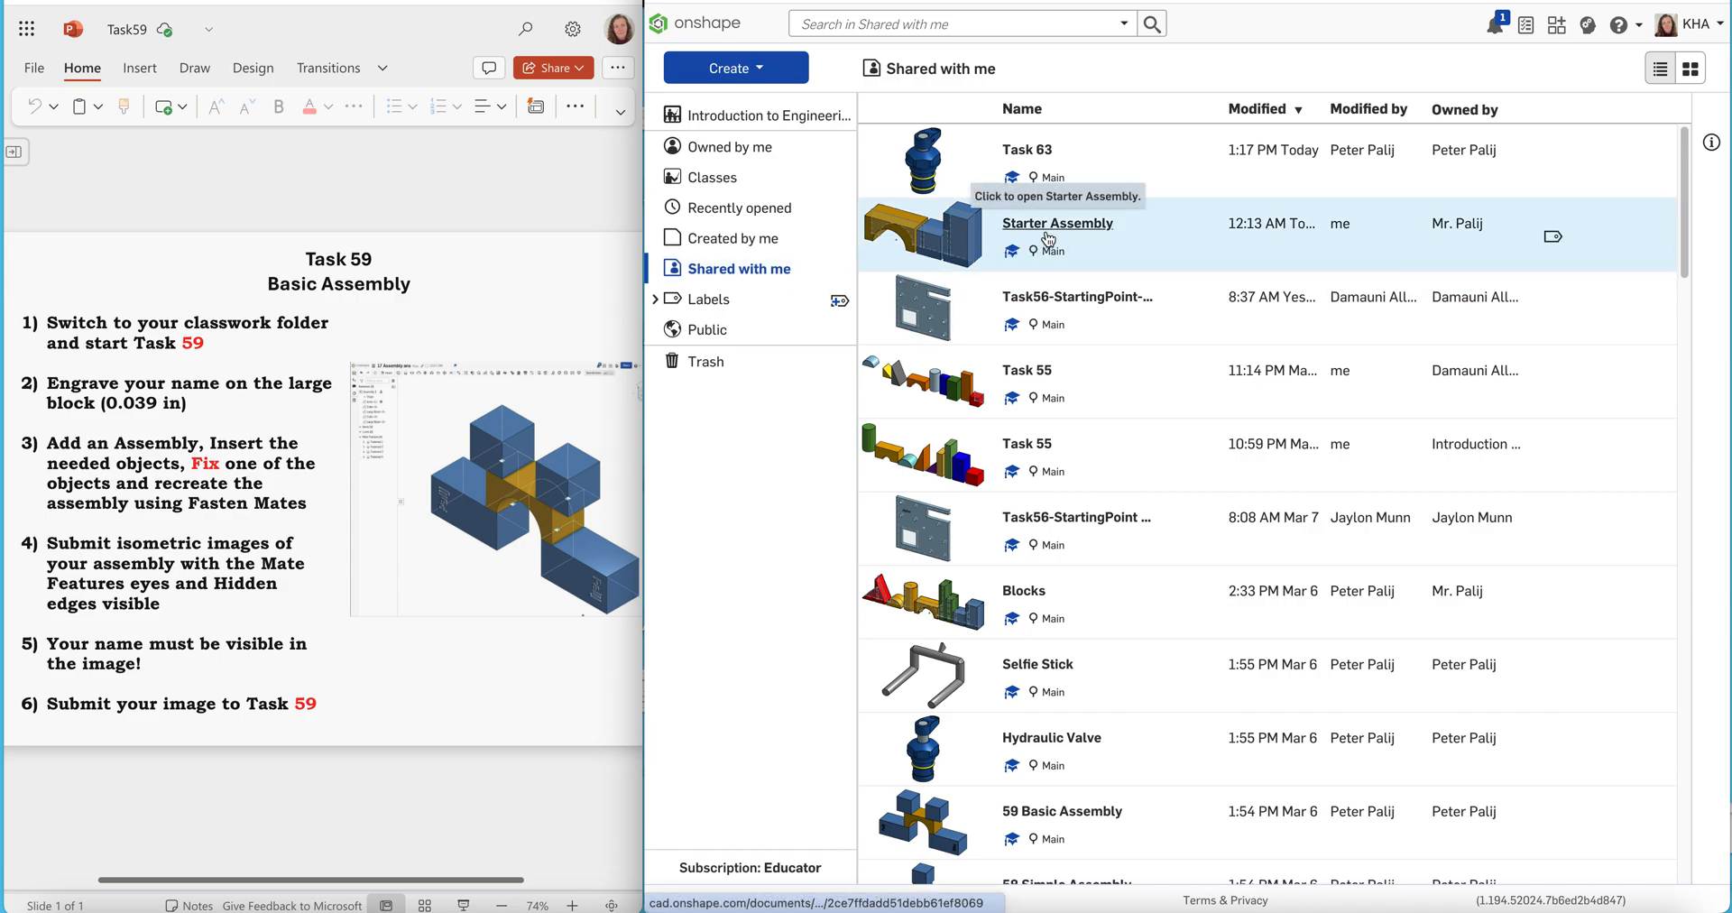
click(1073, 231)
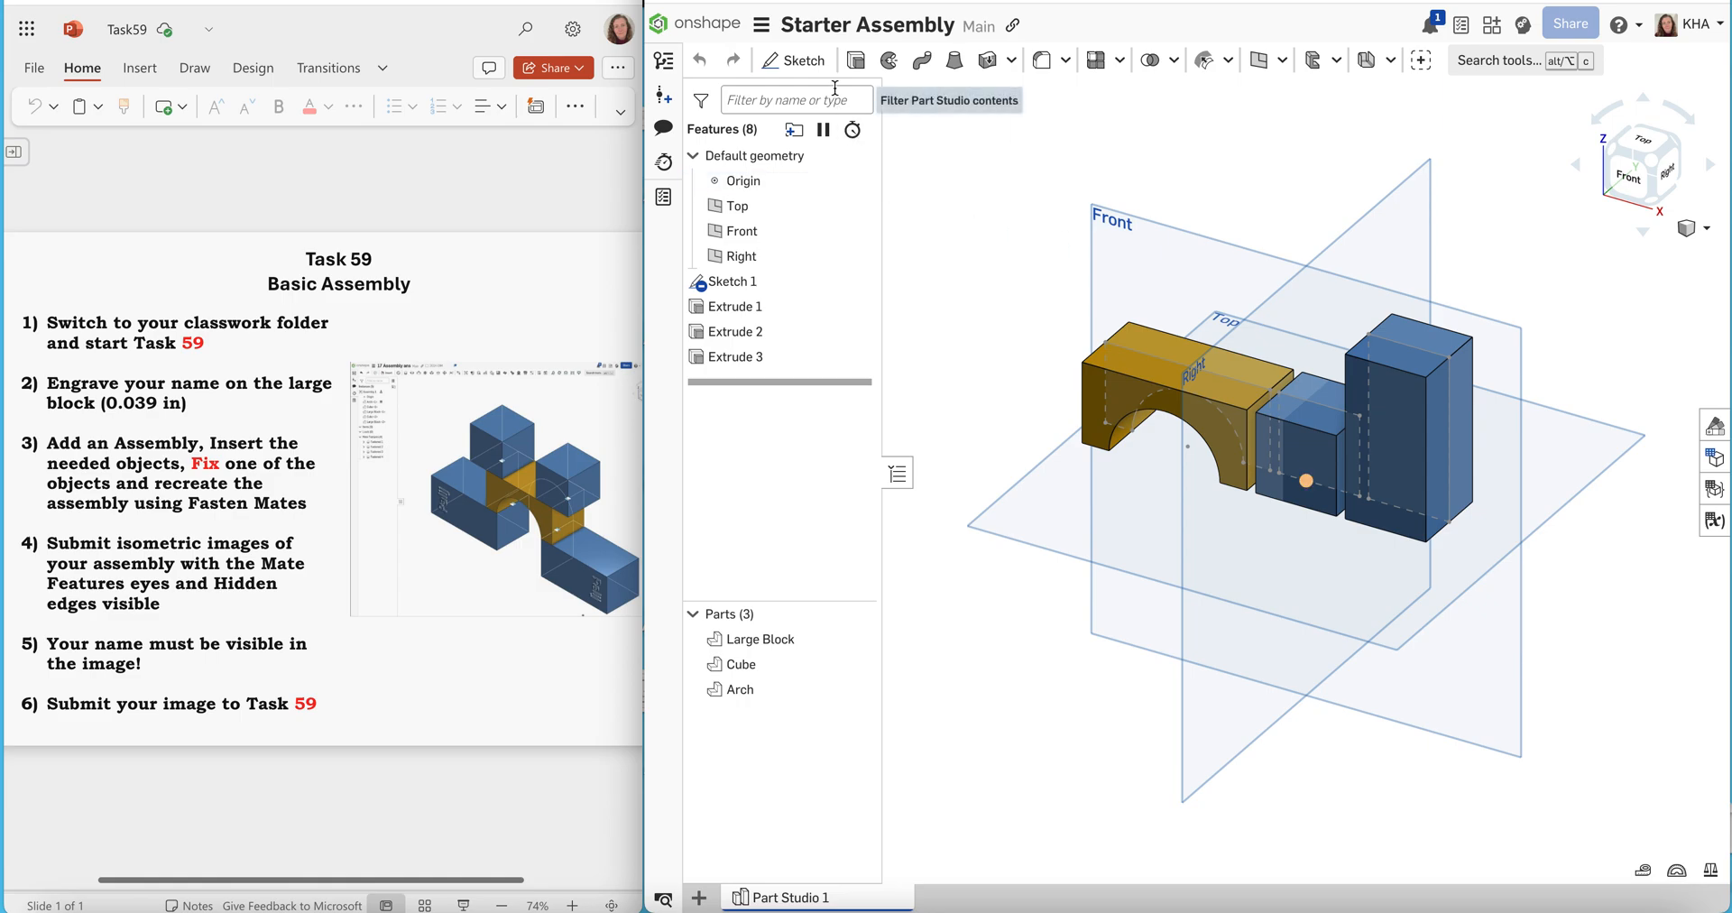
click(766, 30)
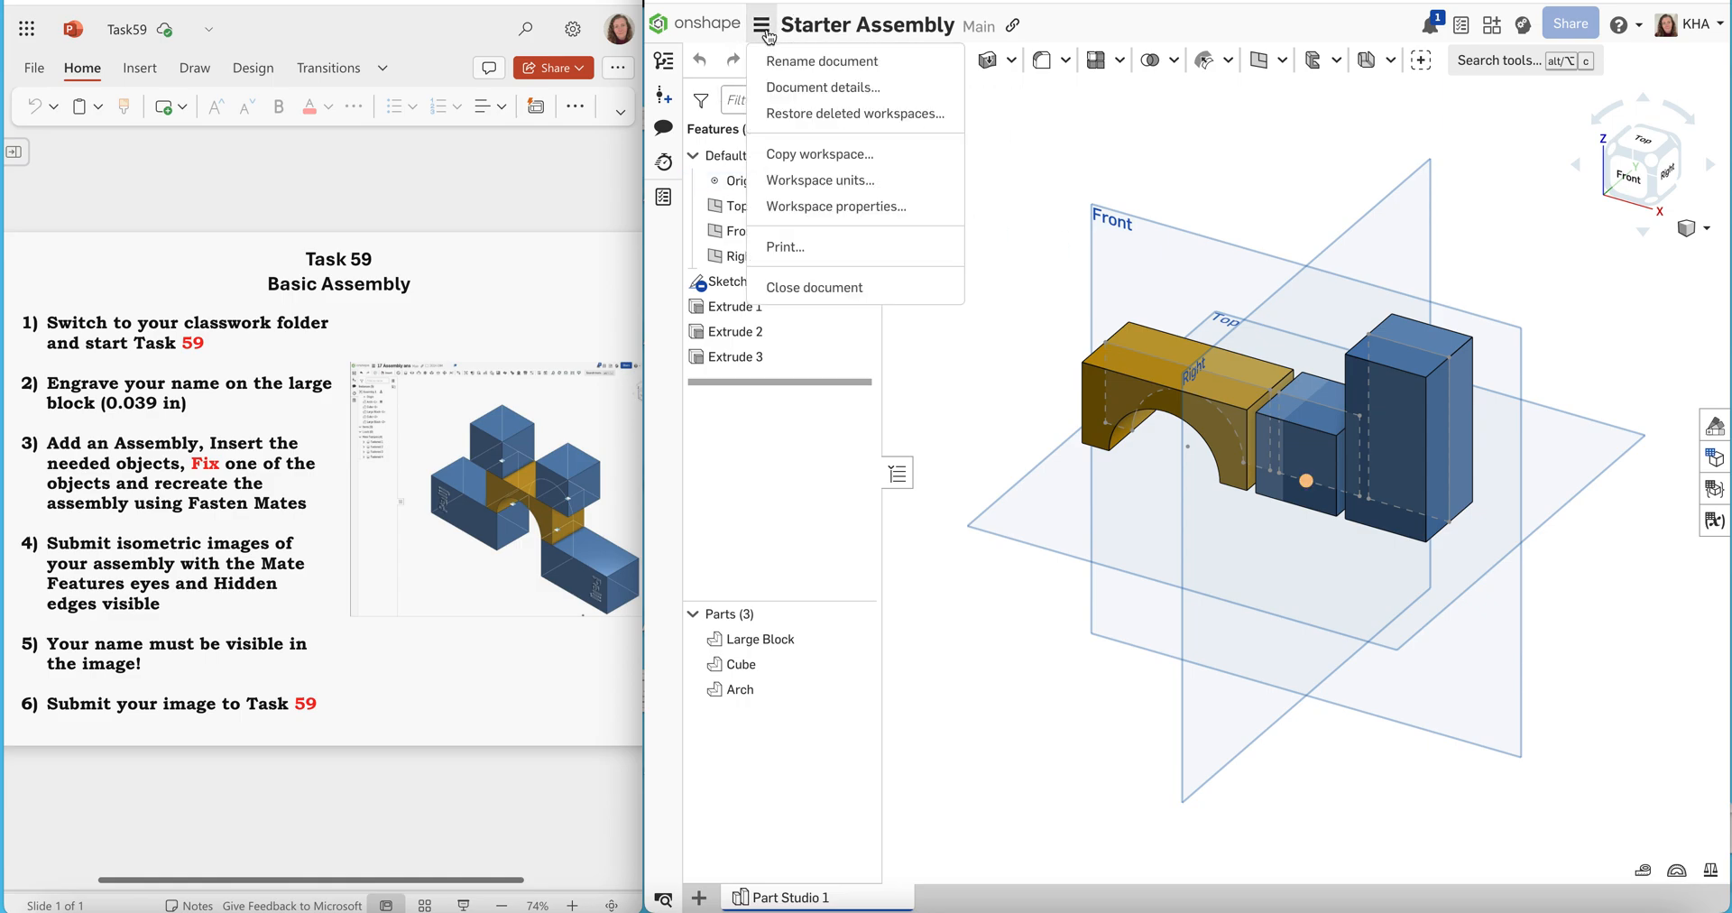
click(796, 156)
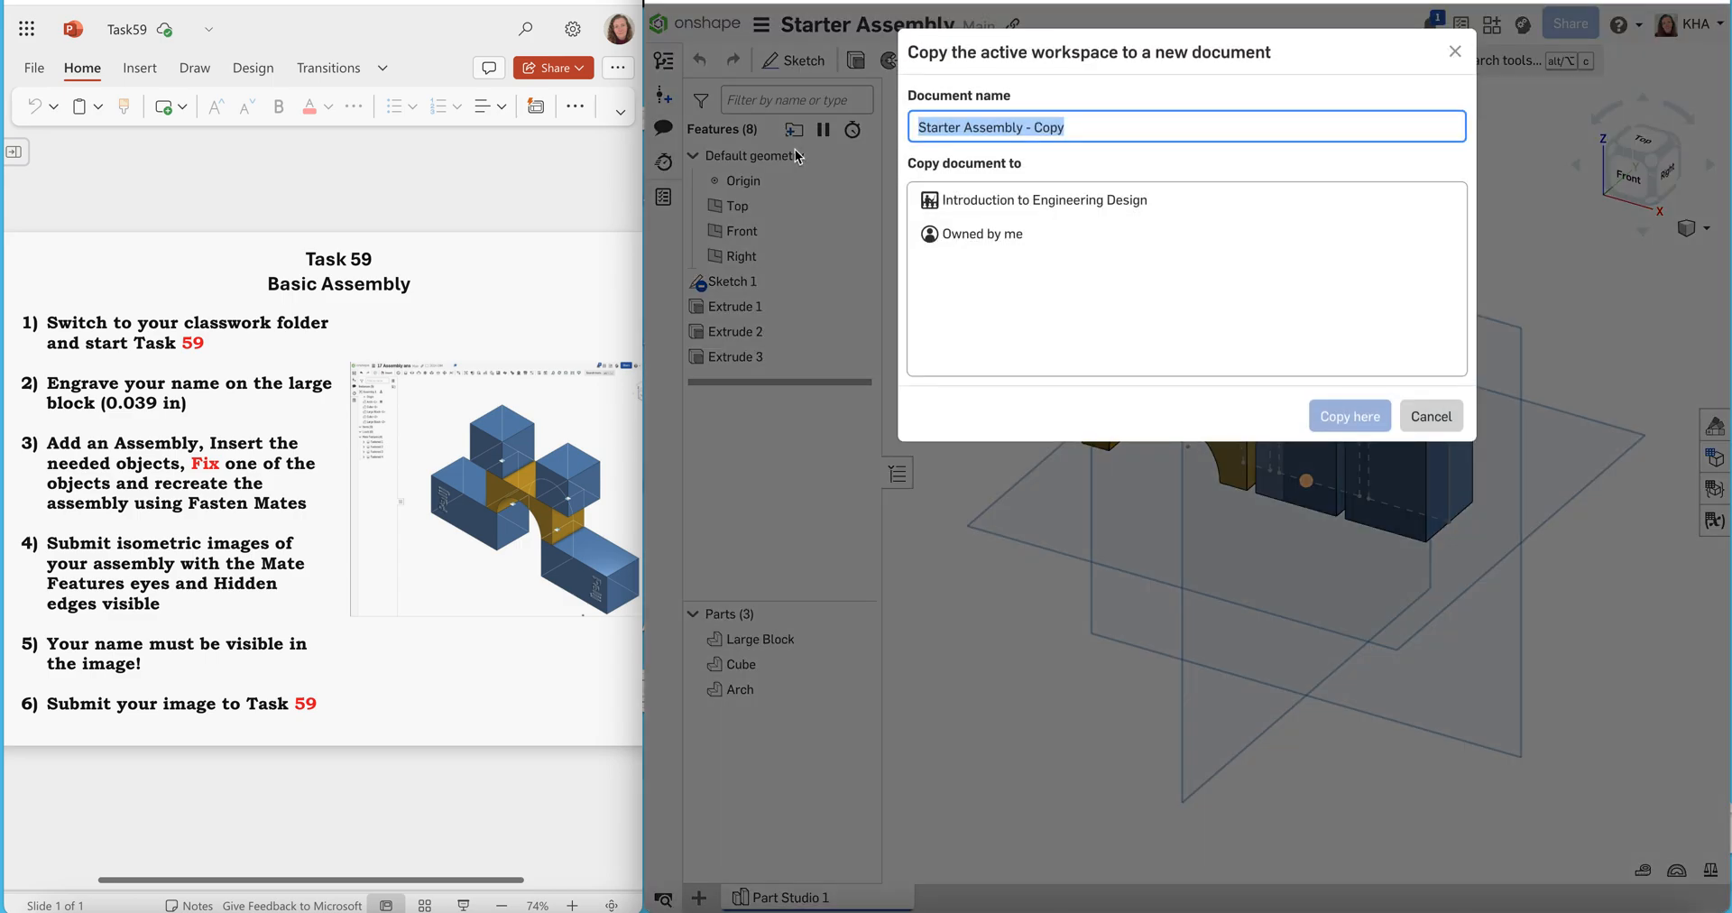
text(Task59-MrsAyala)
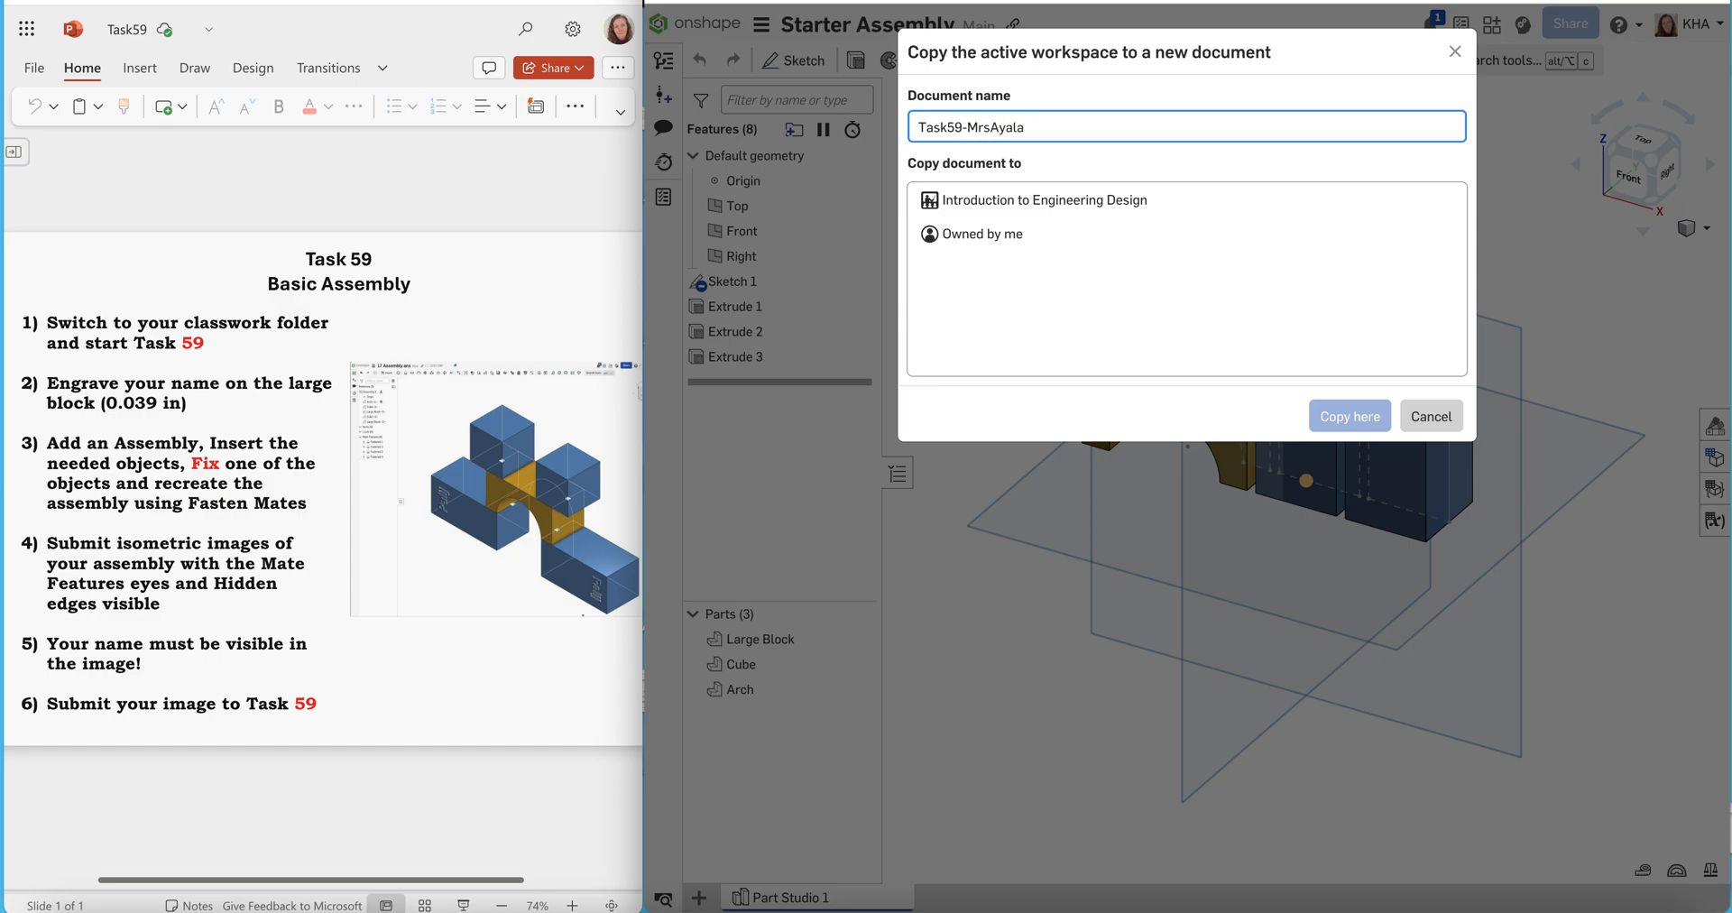
click(992, 236)
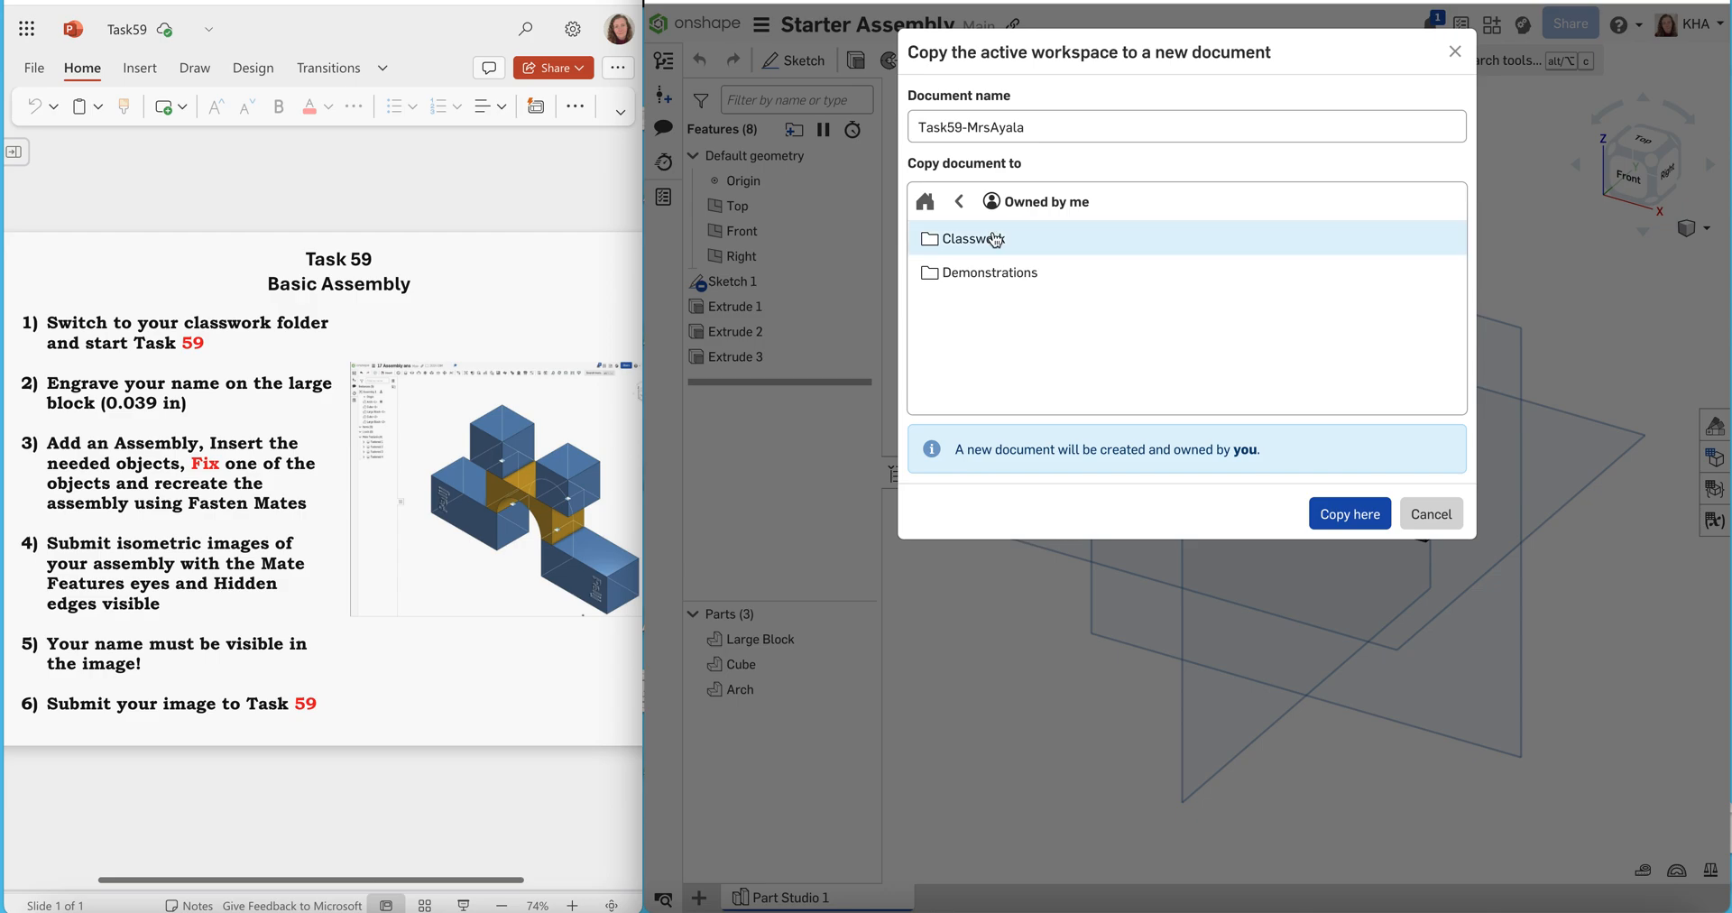
click(992, 232)
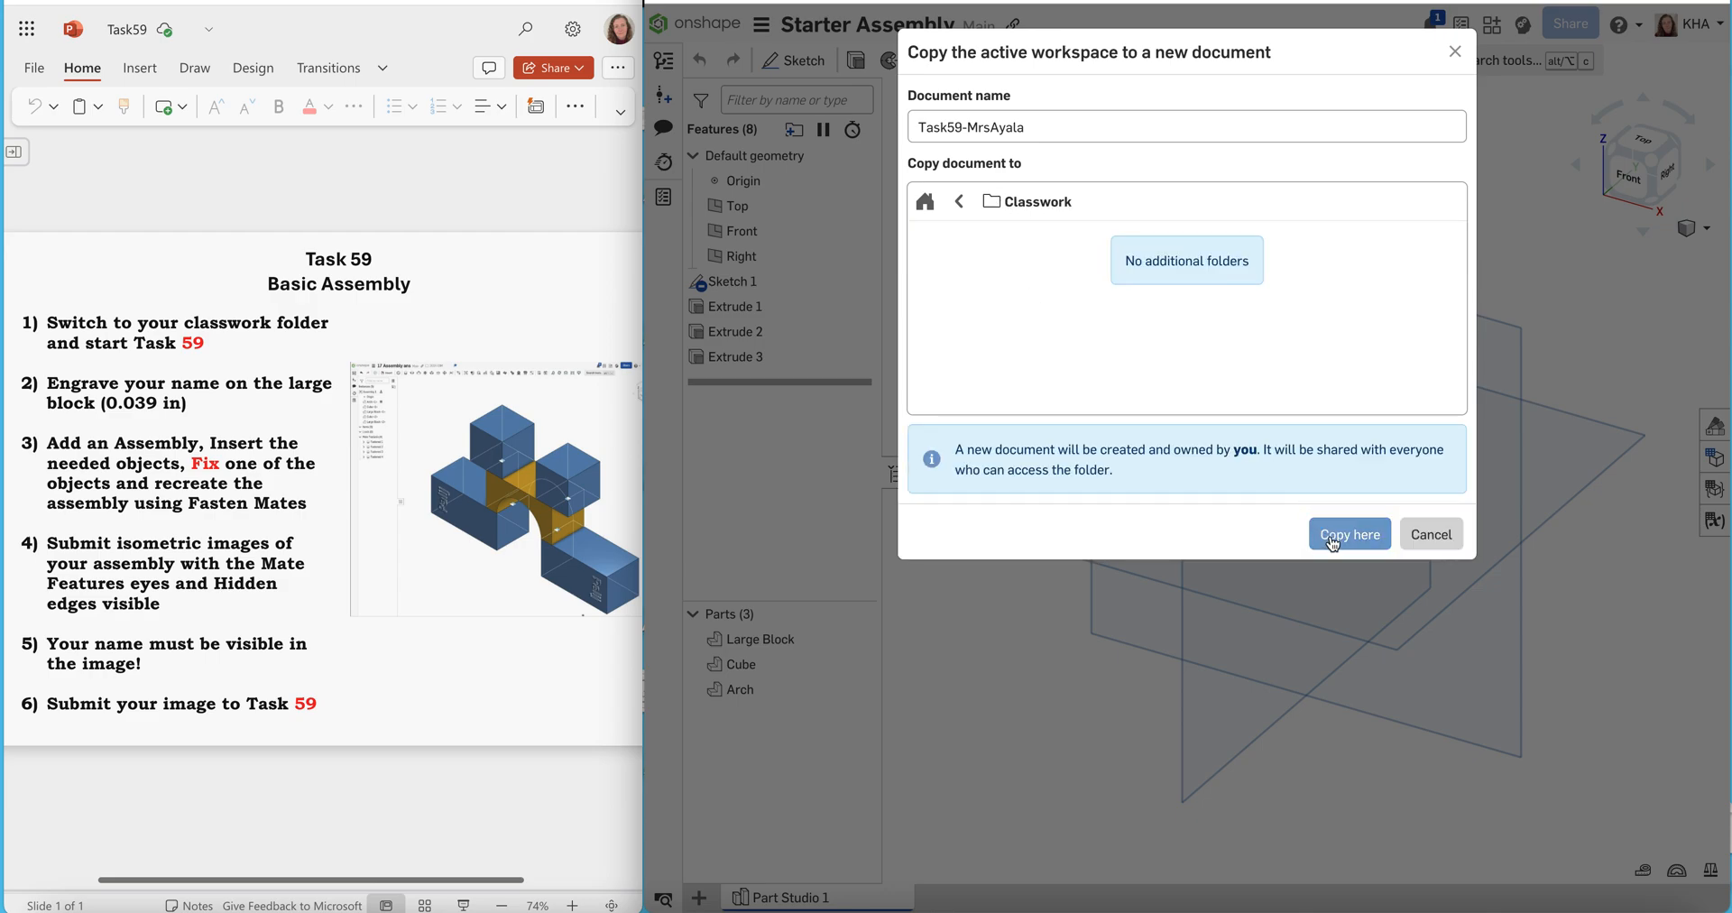
click(1345, 538)
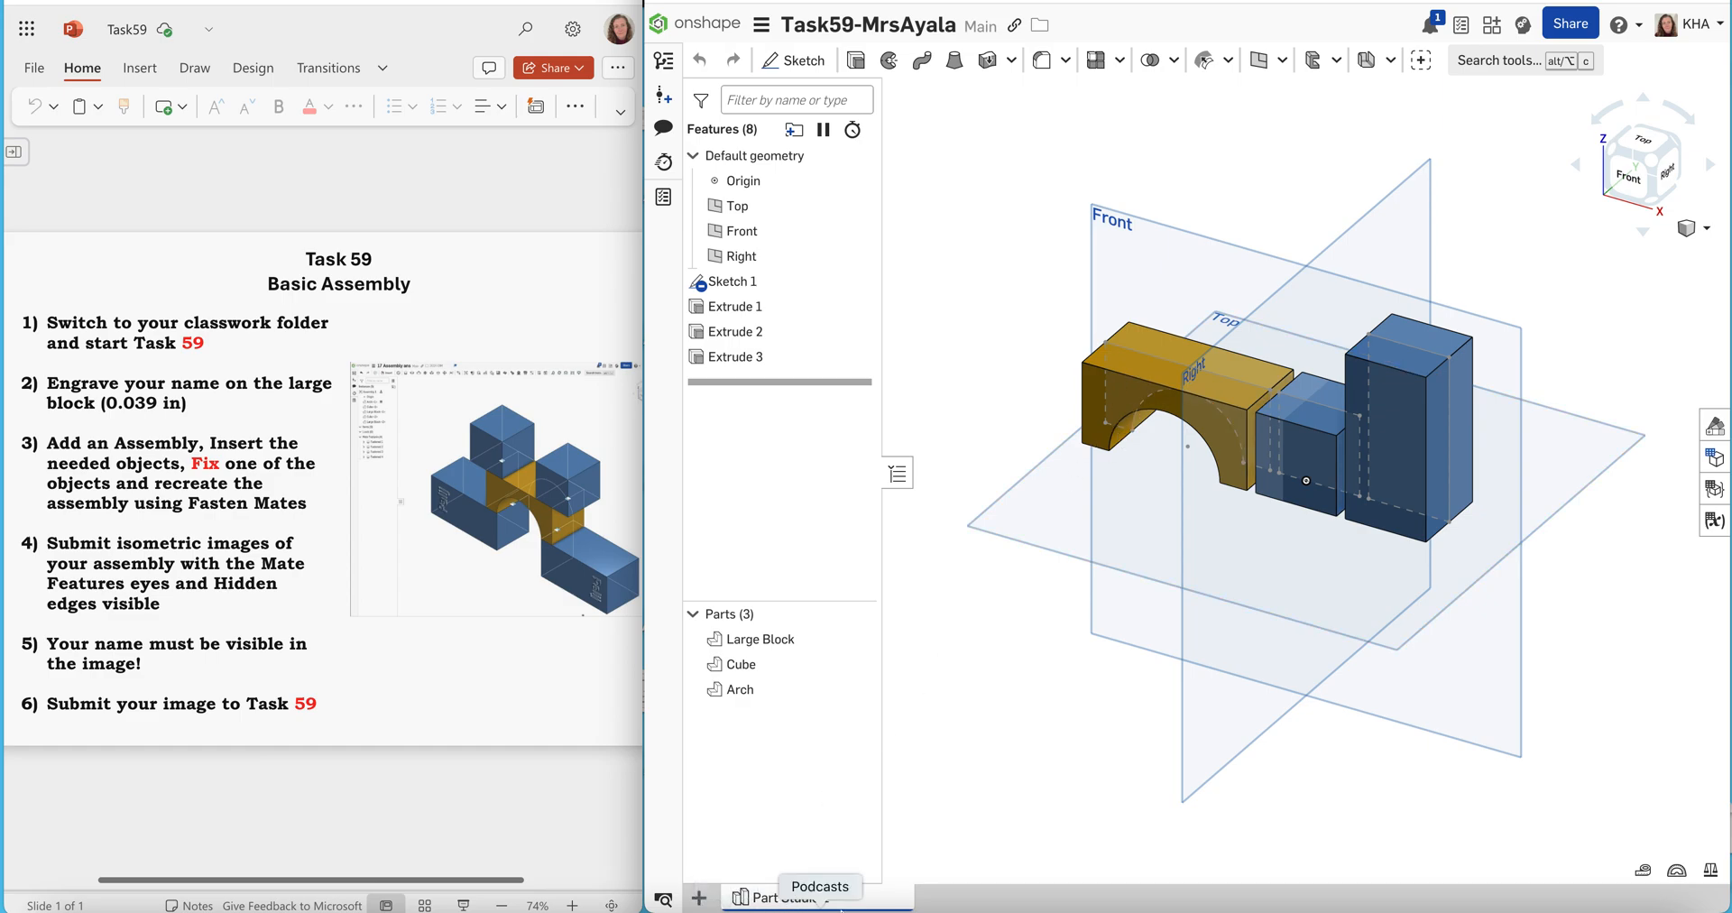
Add a new assembly to the document and rename it Task59-BasicAssembly
mouse_move(821, 905)
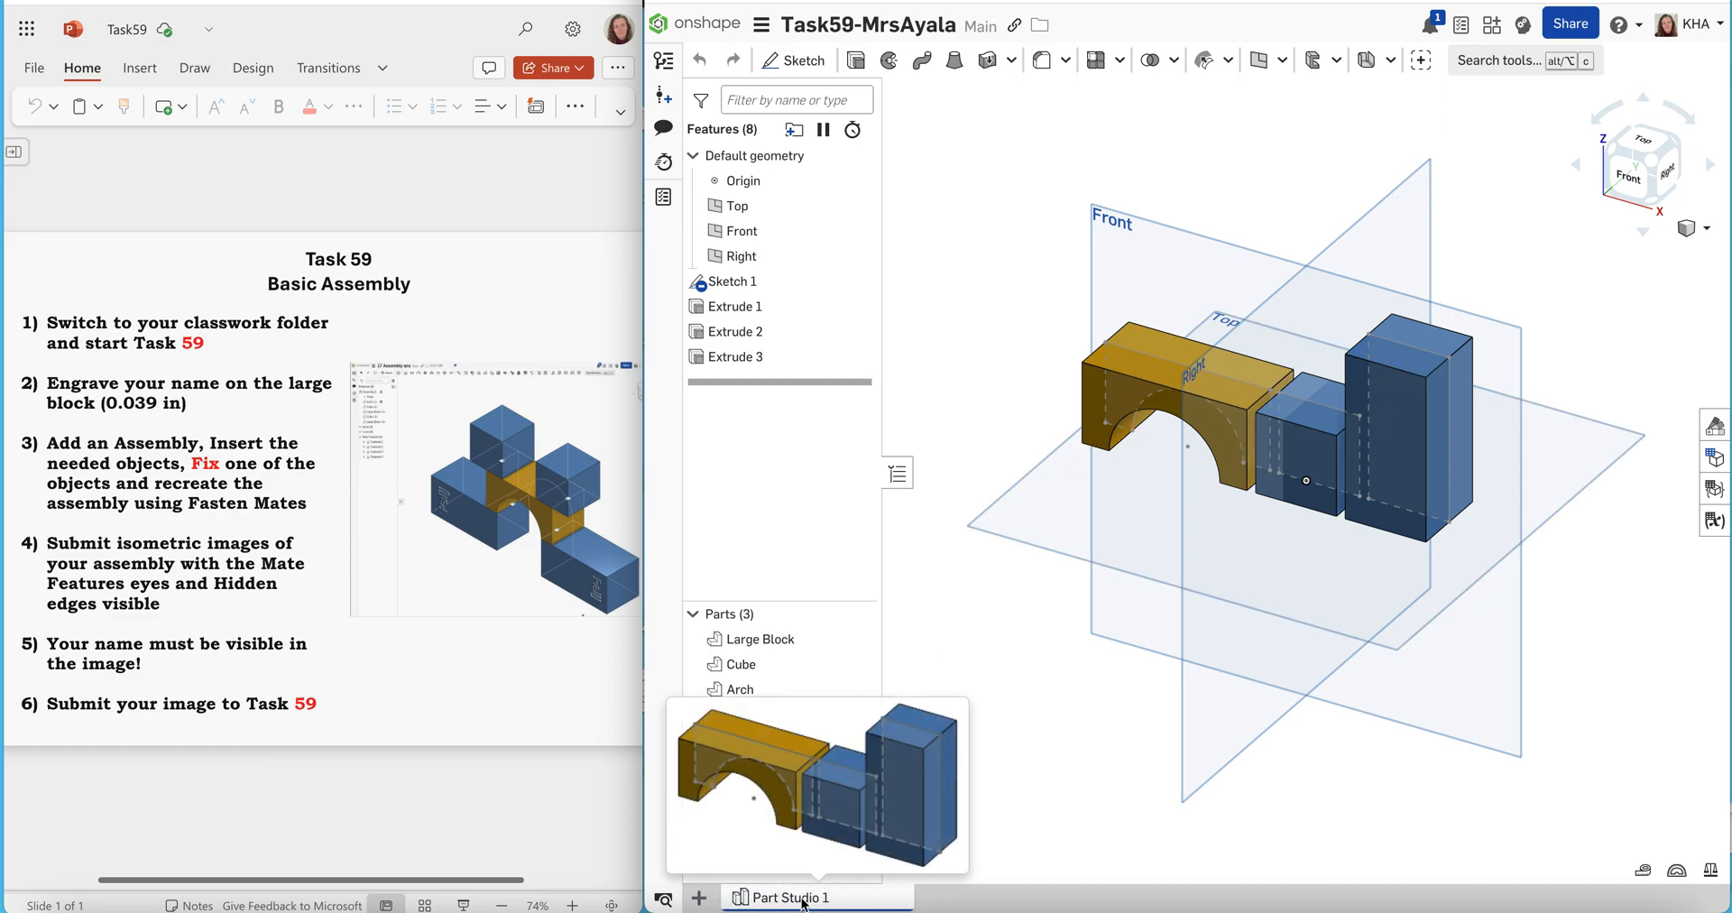
click(700, 899)
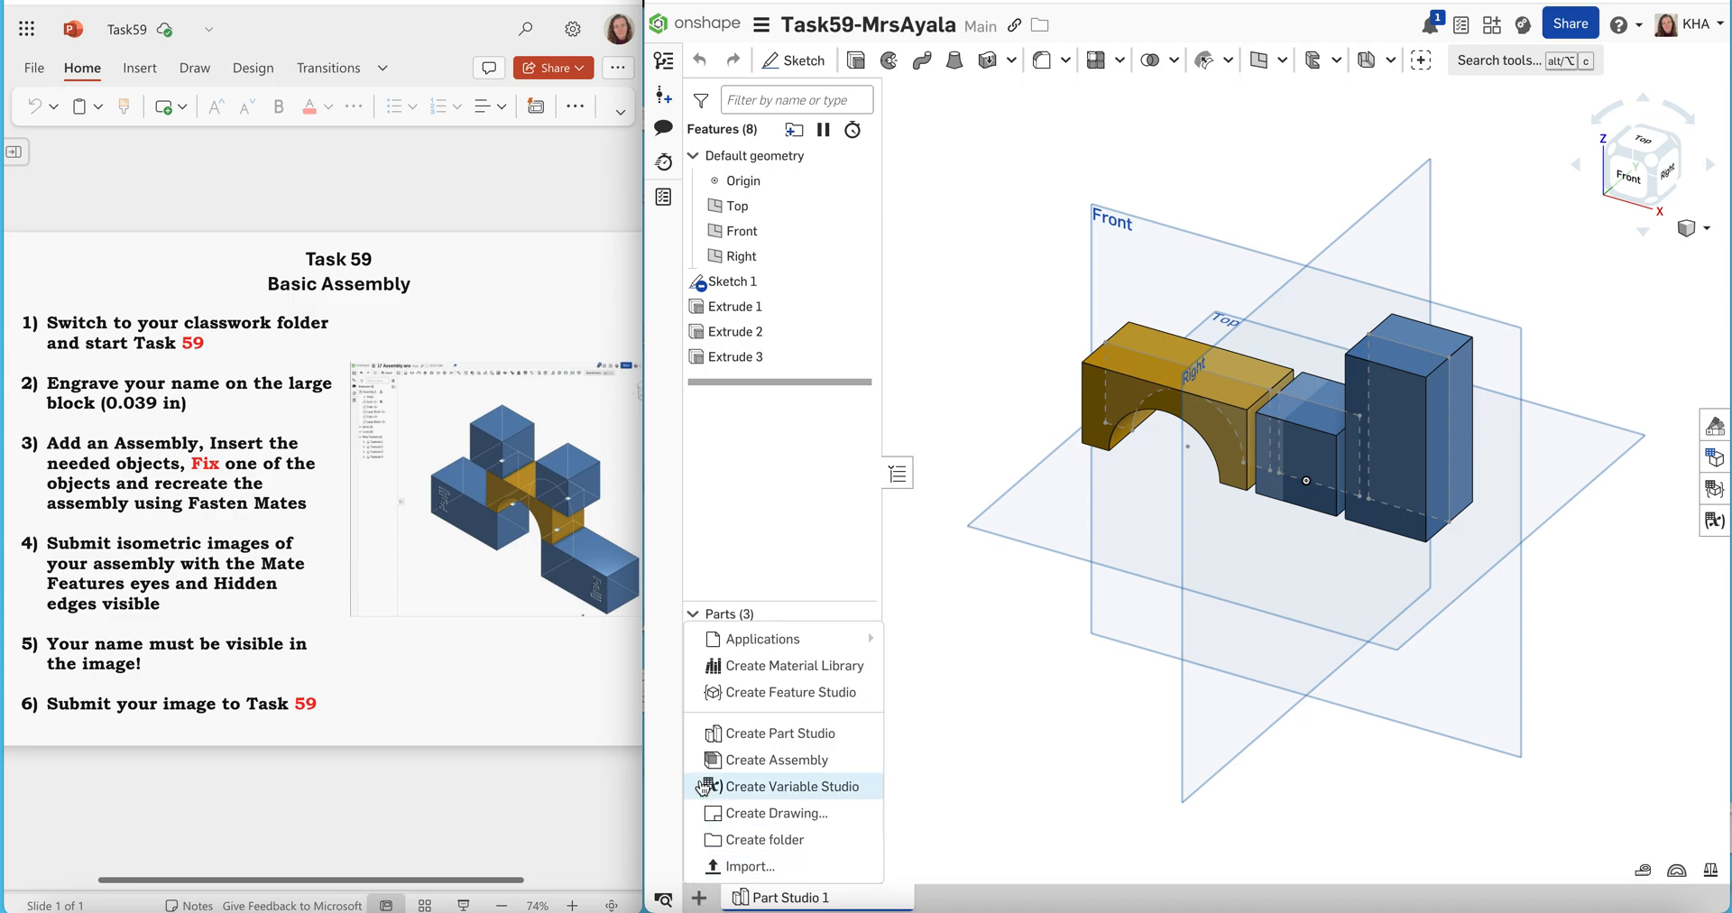
click(796, 766)
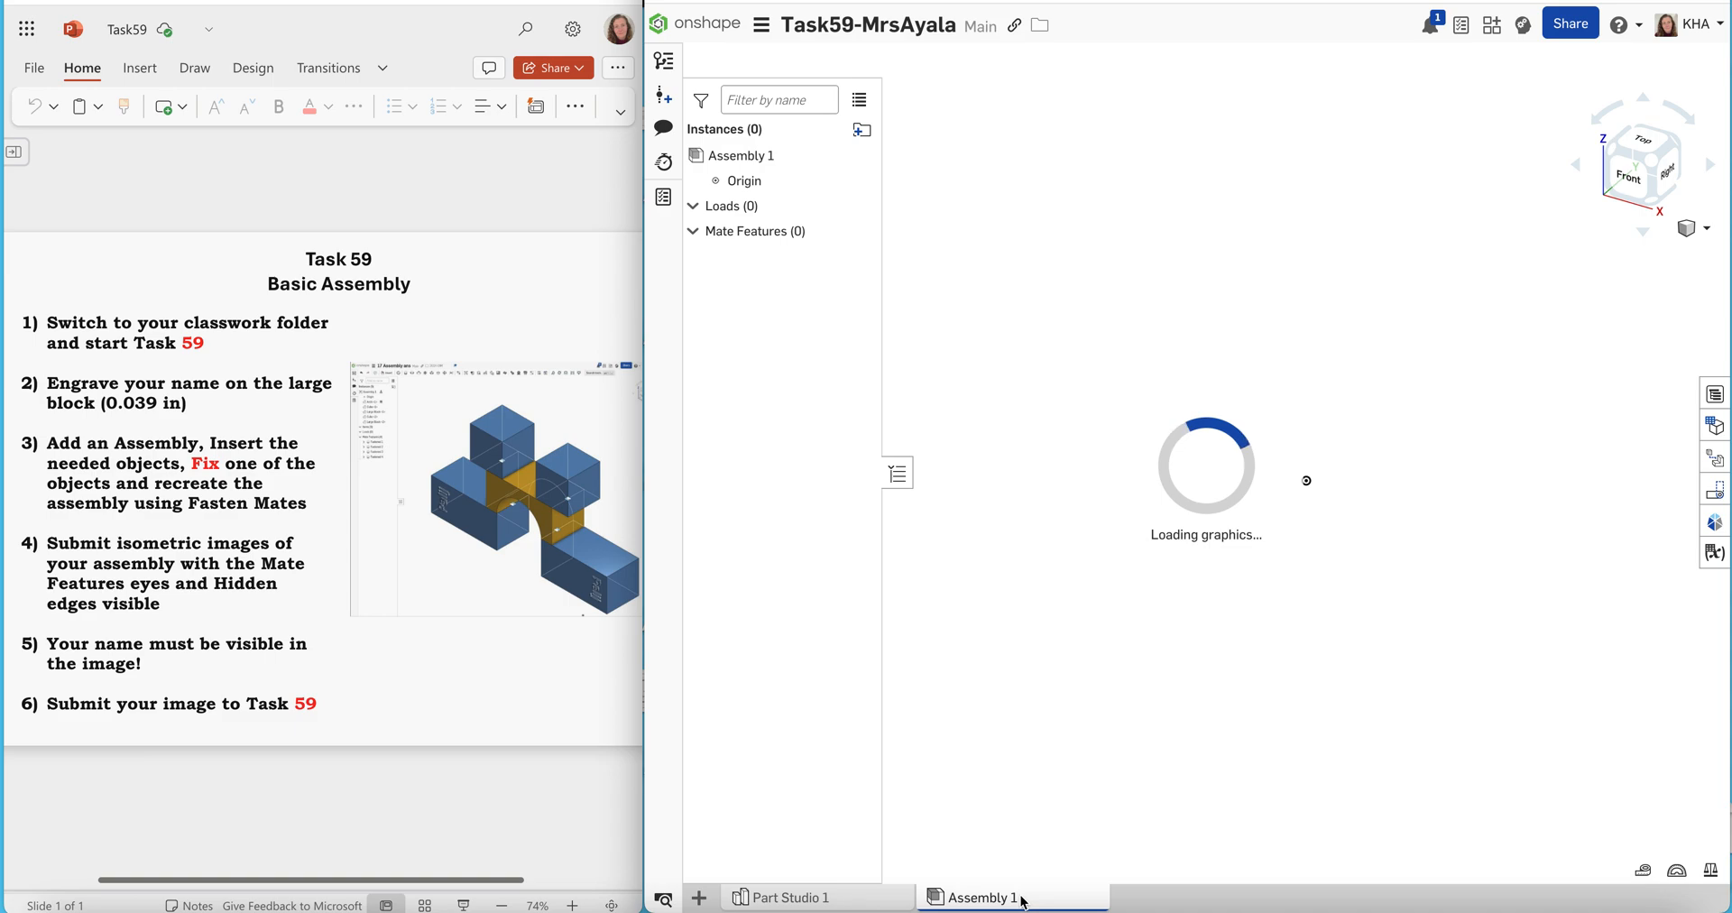
right_click(1017, 898)
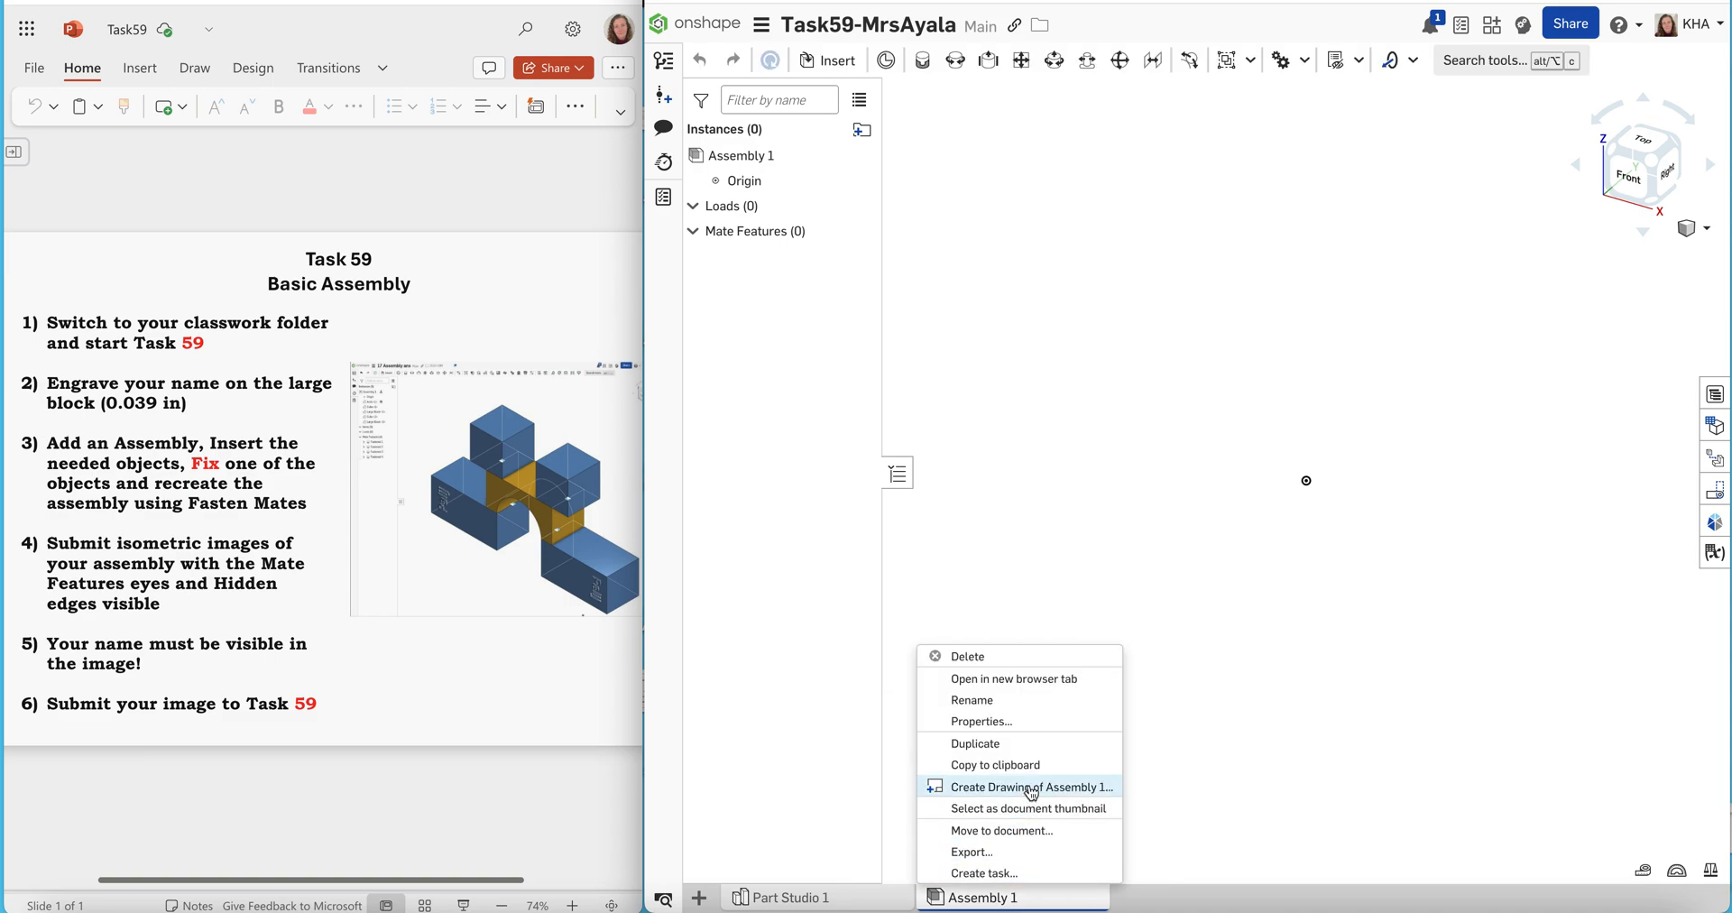
click(1016, 702)
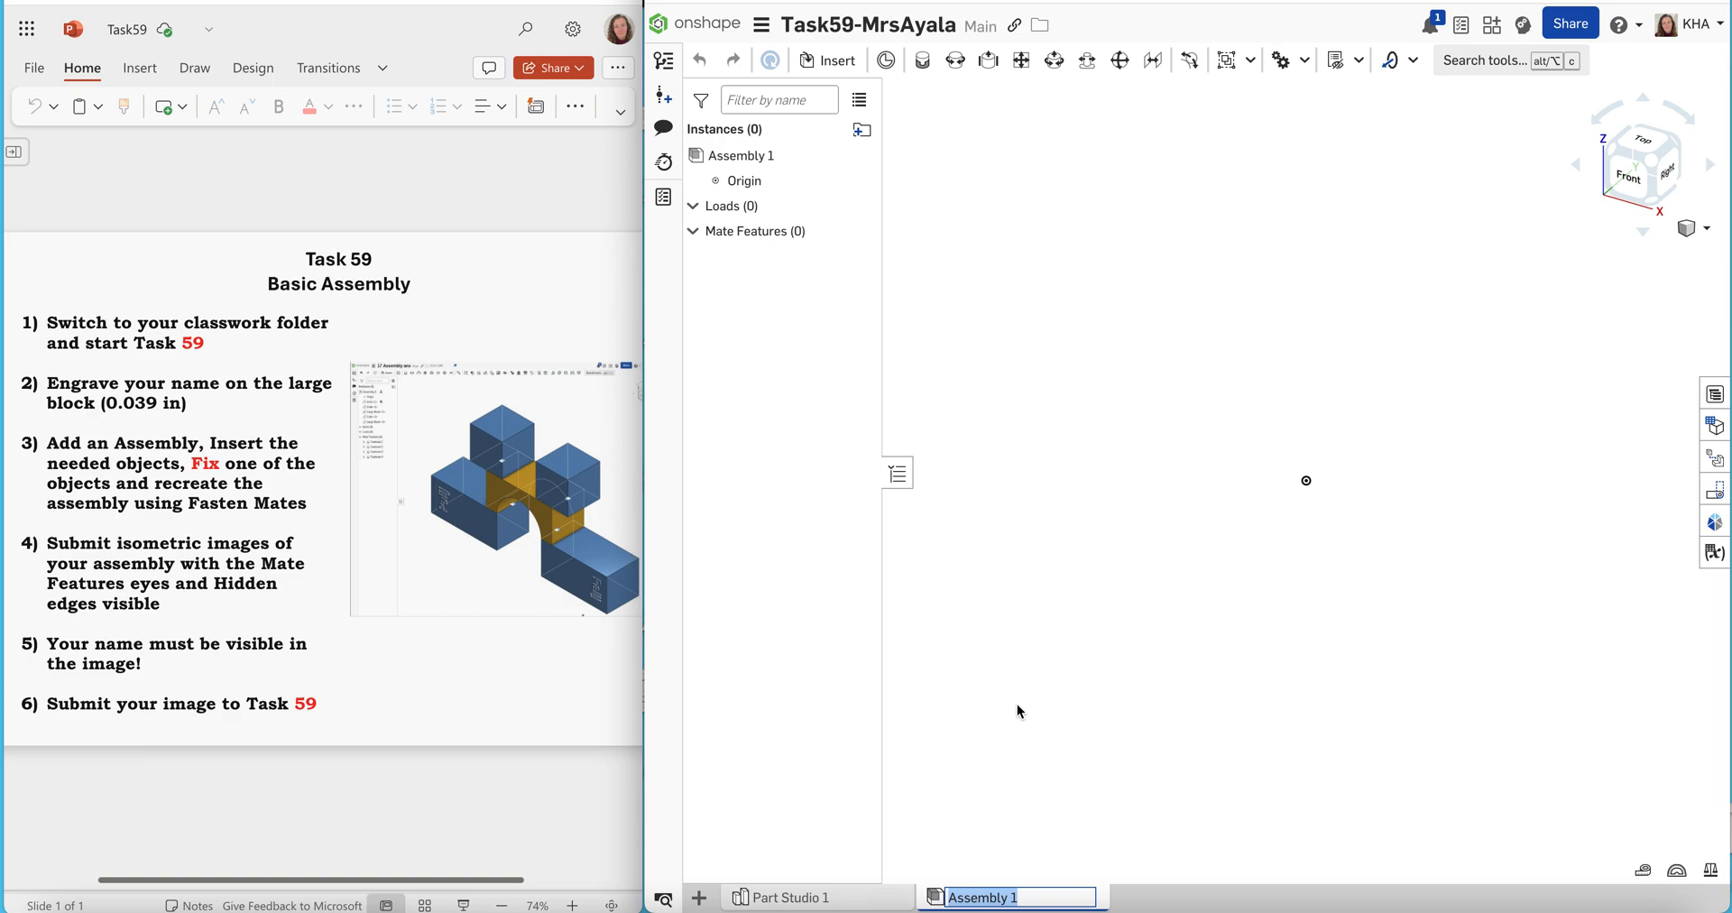
text(Task59-Basic)
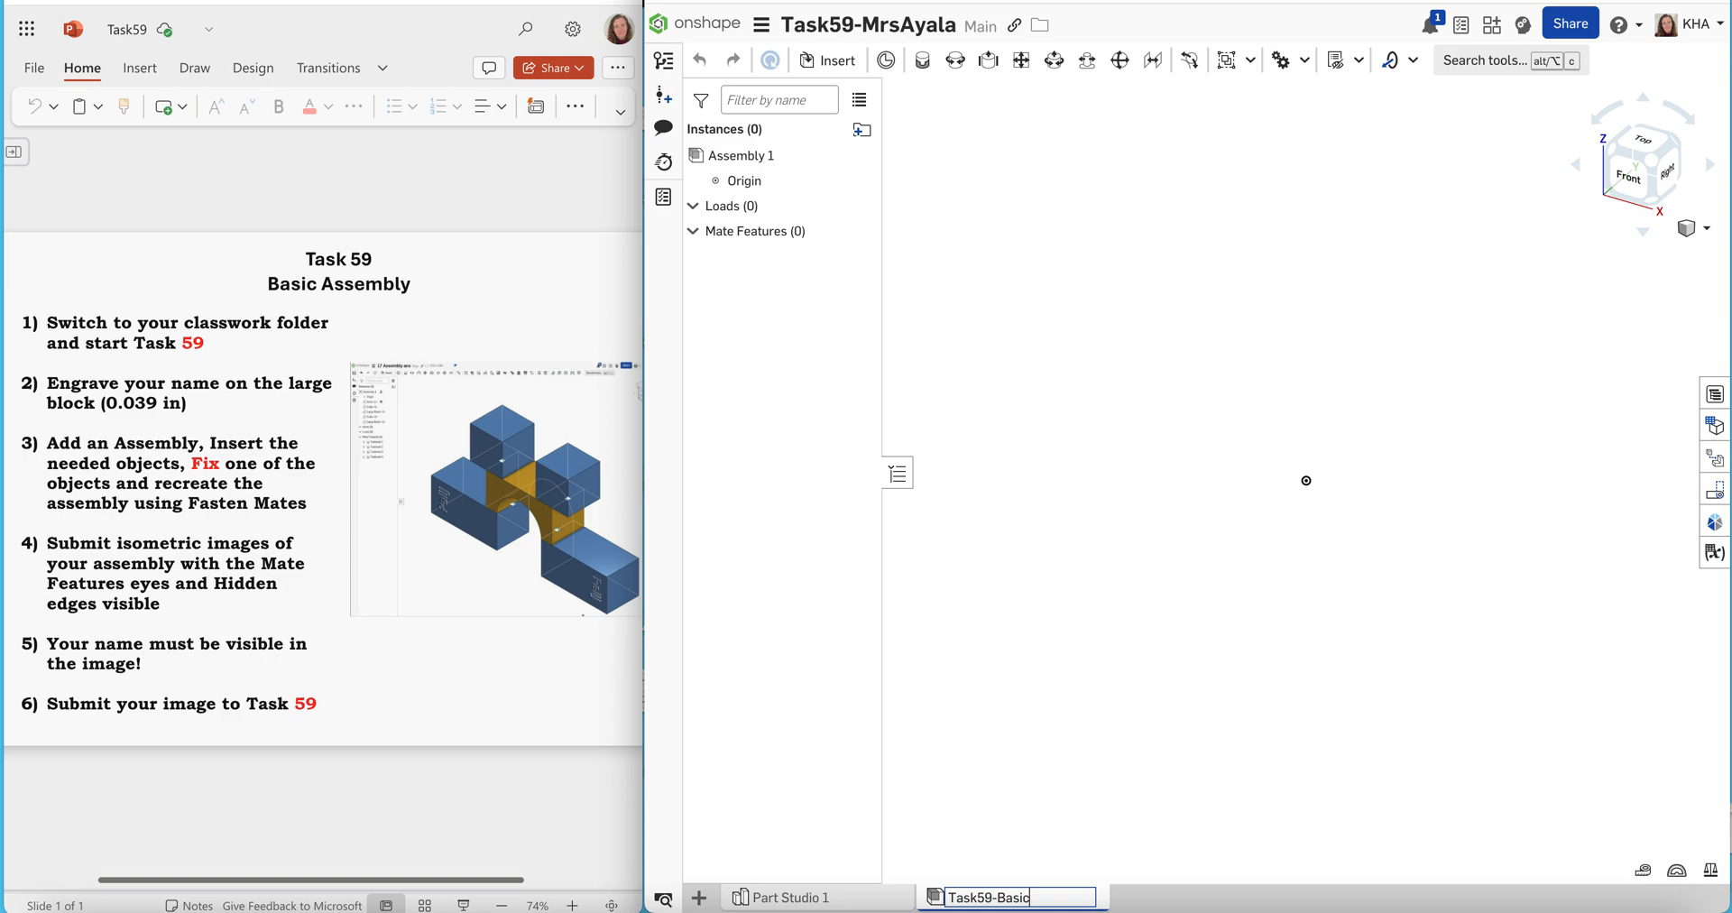
key(Return)
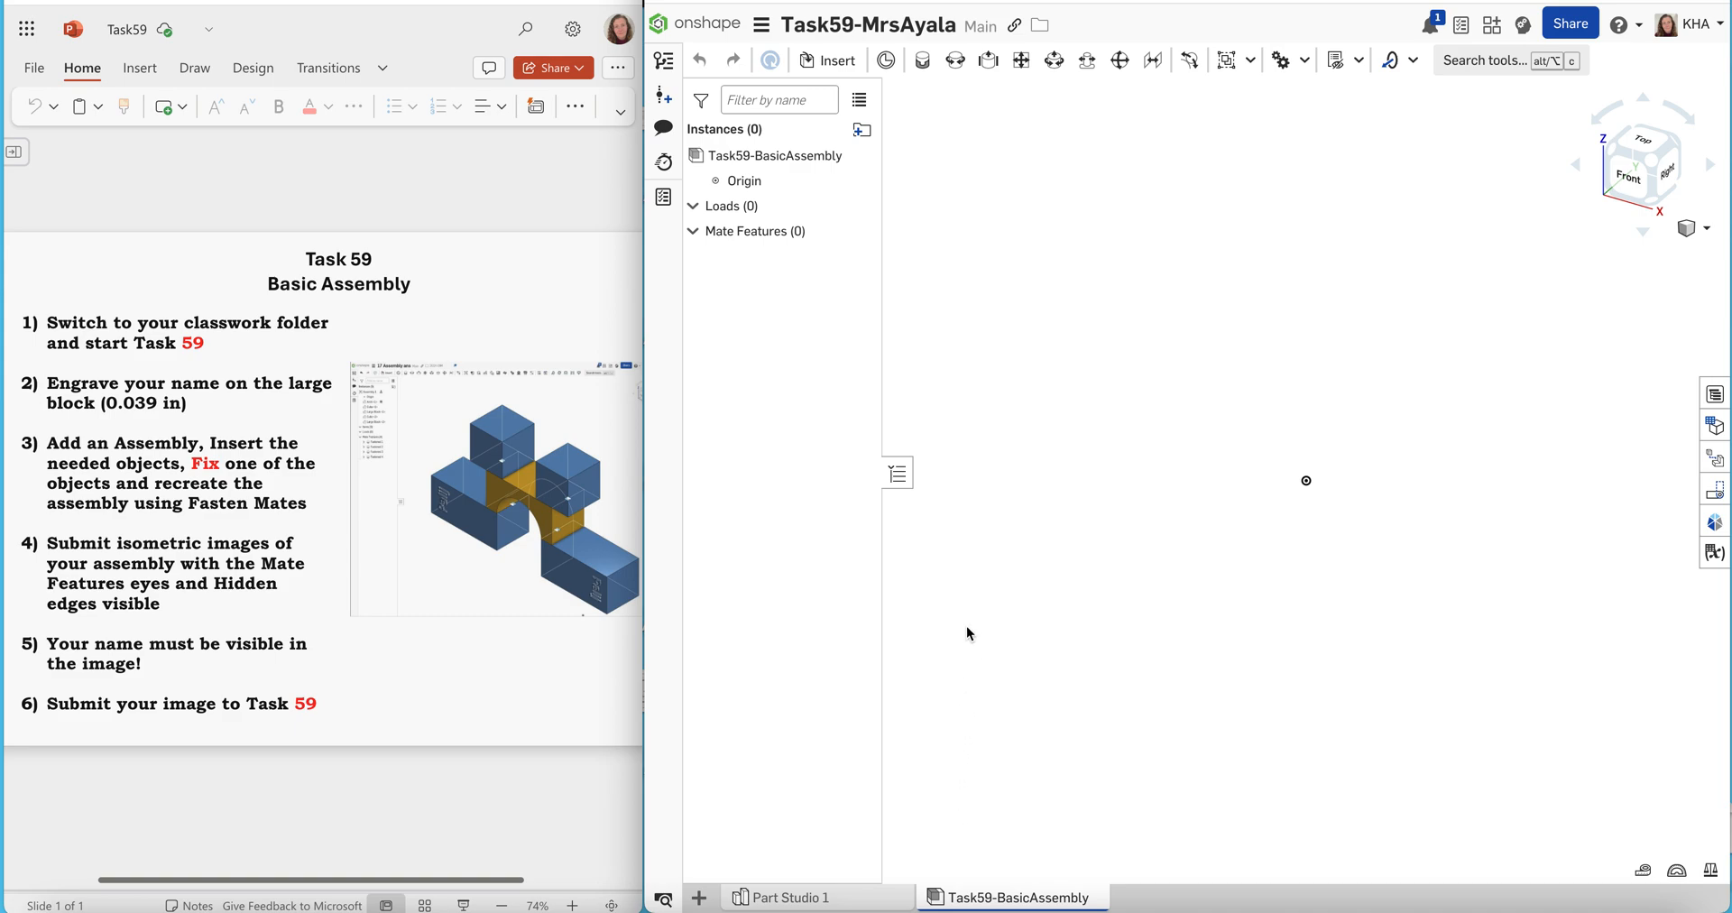
Insert one Arch, two Cubes and two Large Blocks from Part Studio 1 into the assembly
click(837, 63)
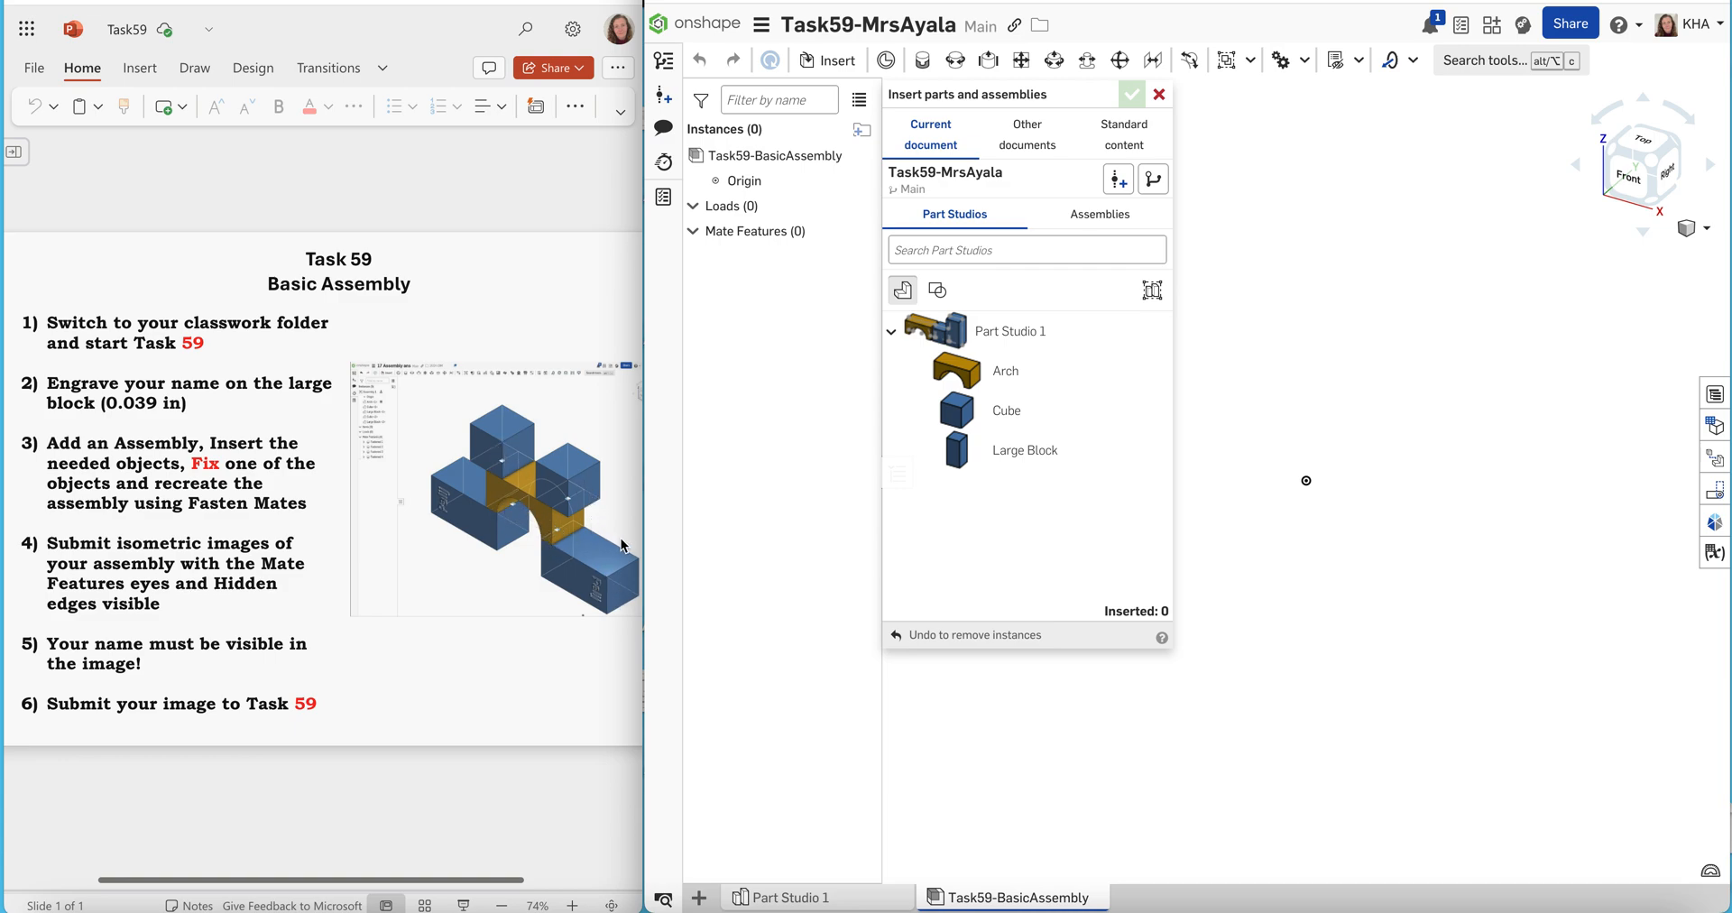
click(971, 375)
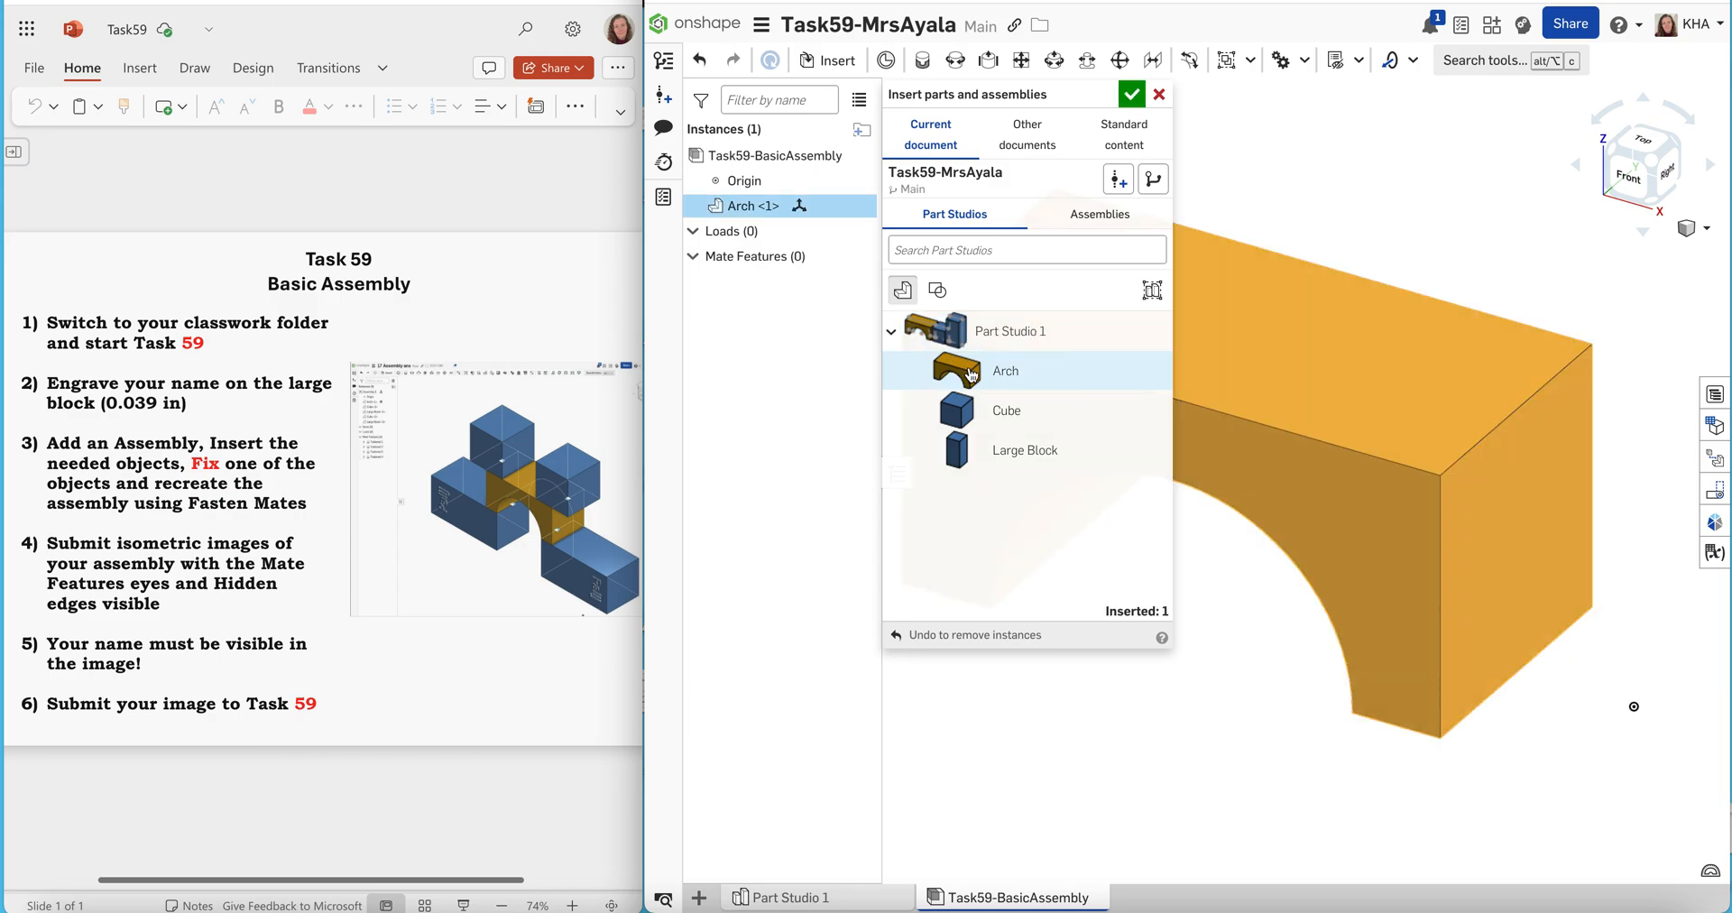
click(965, 417)
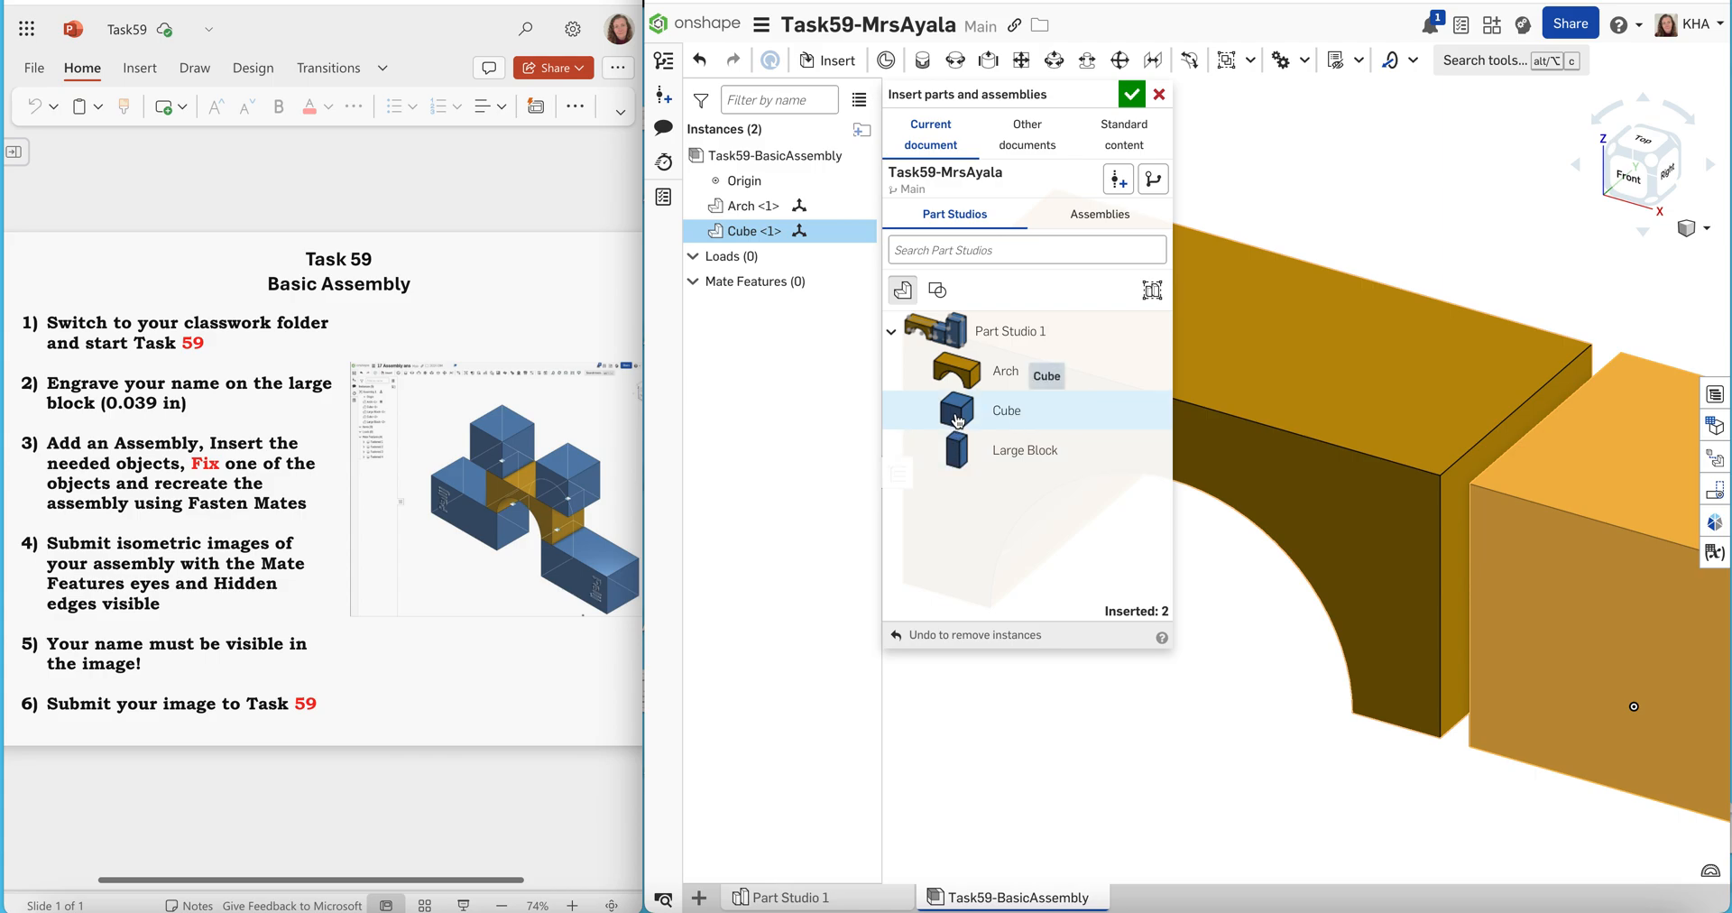
click(957, 419)
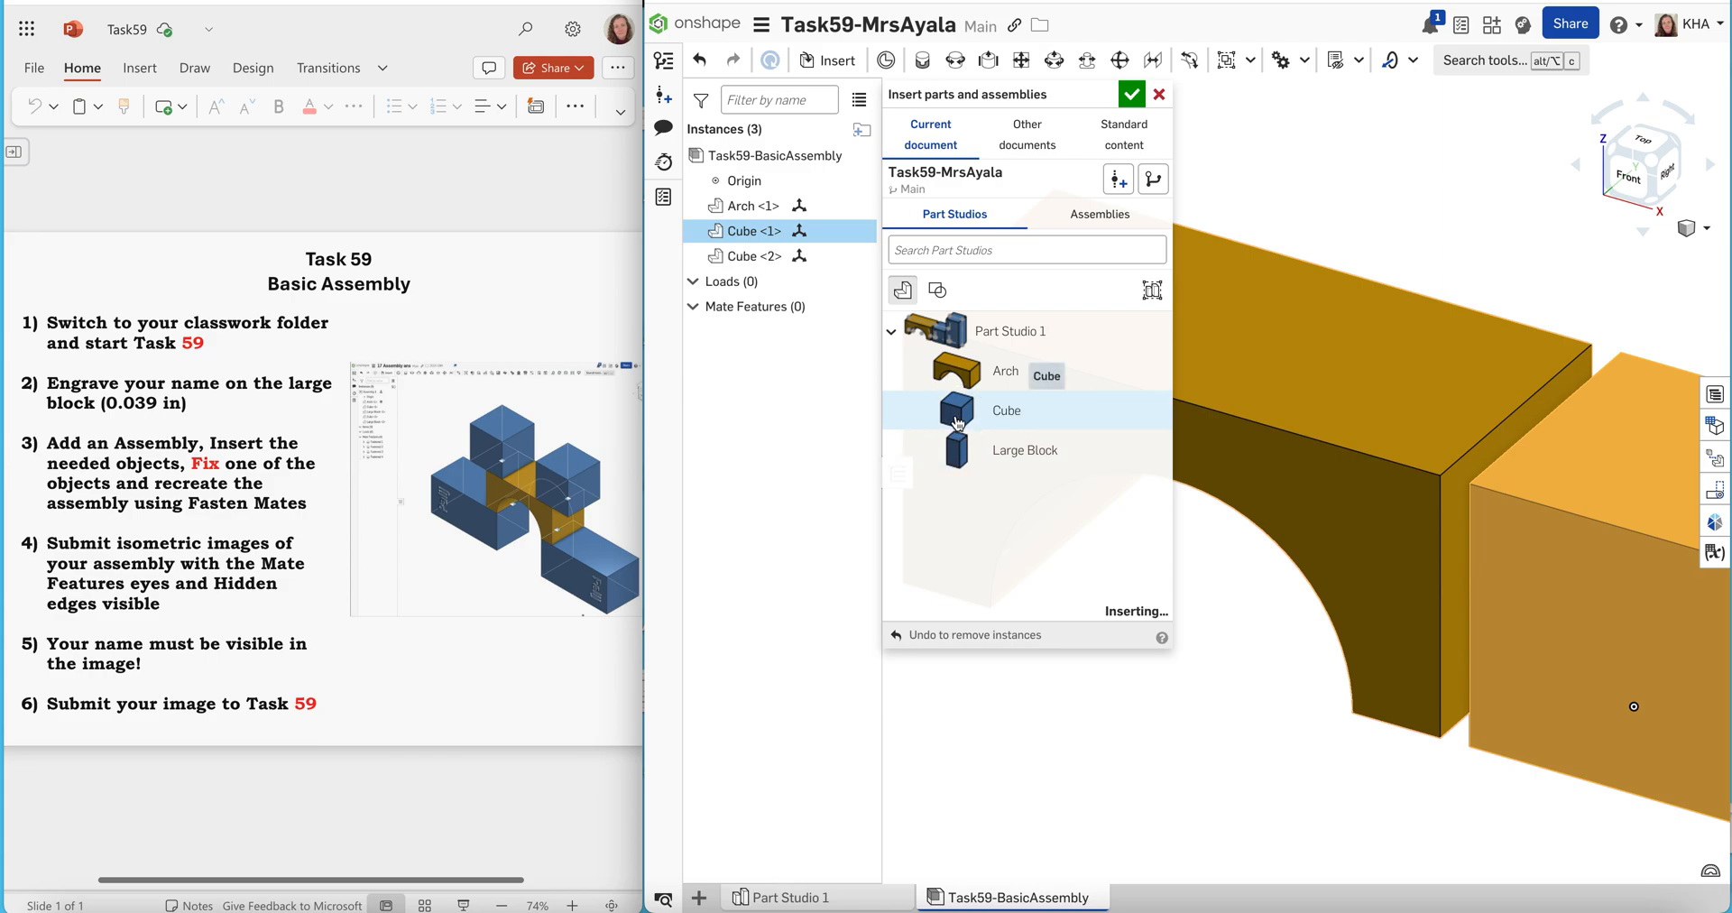
click(958, 451)
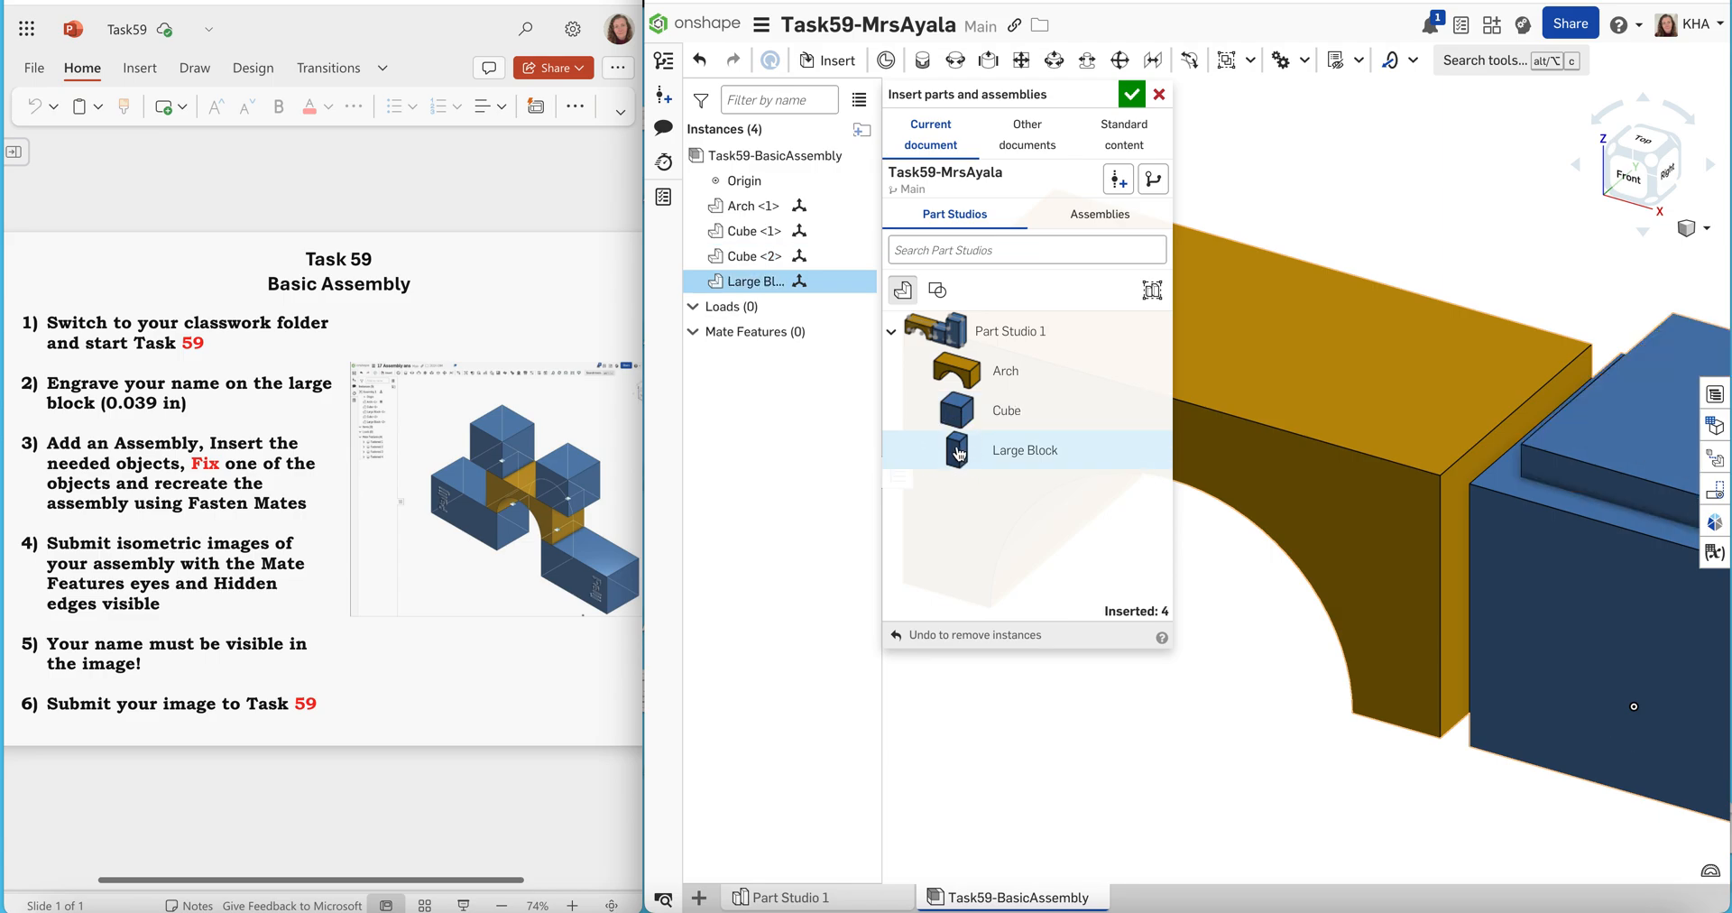
click(959, 454)
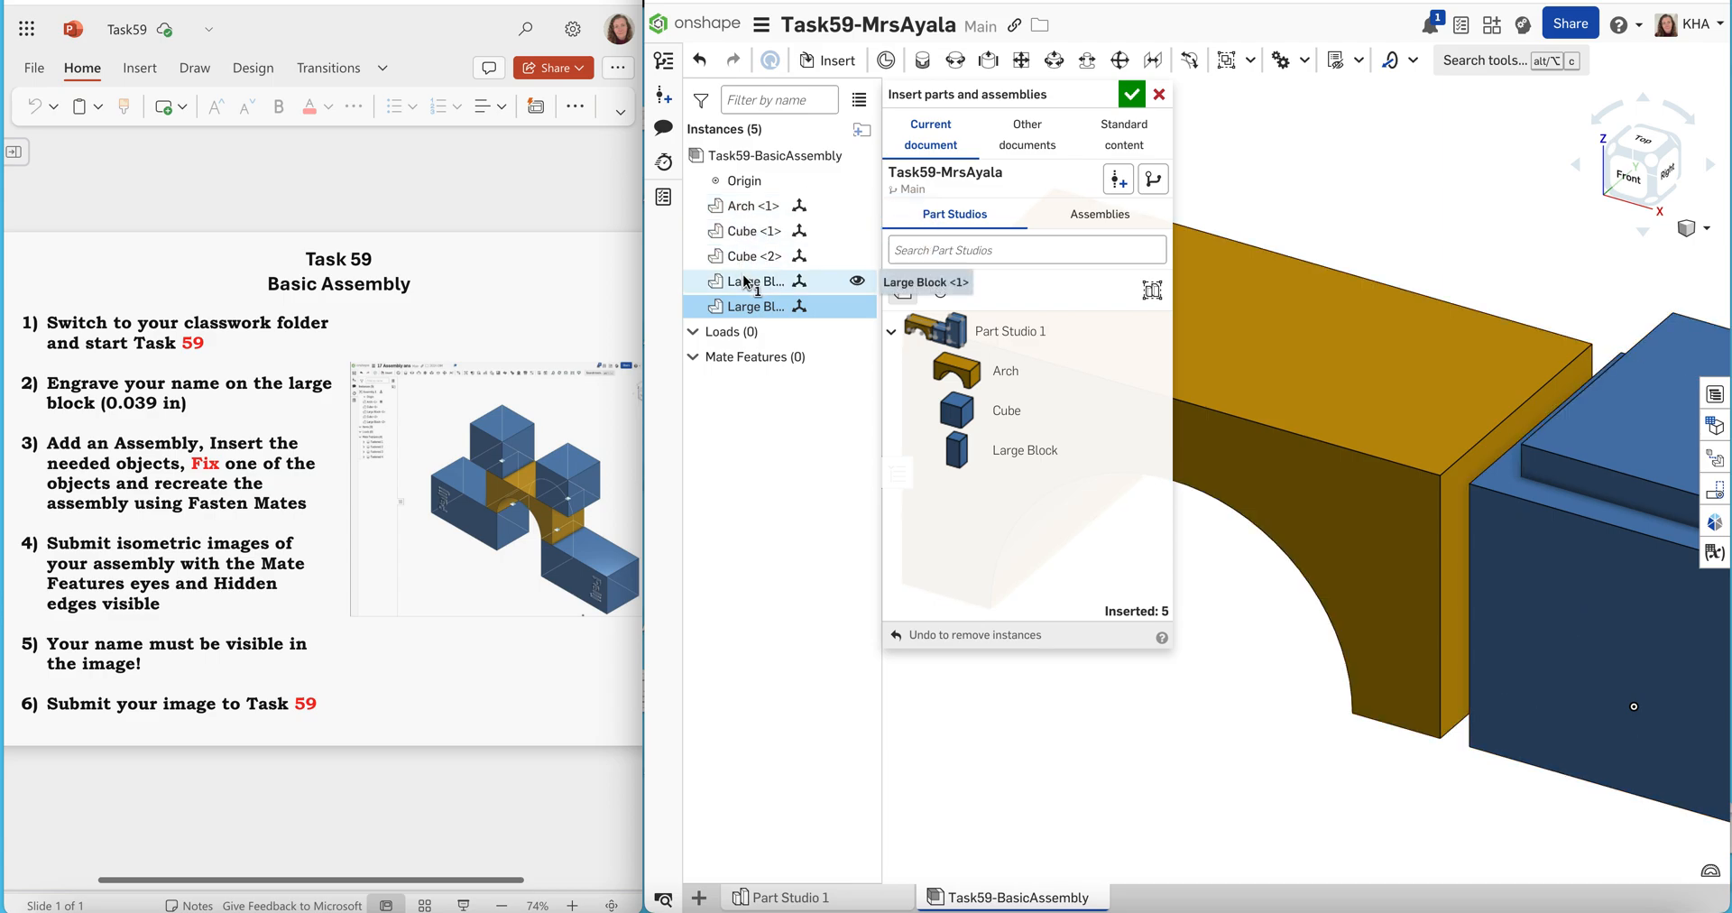
click(1131, 96)
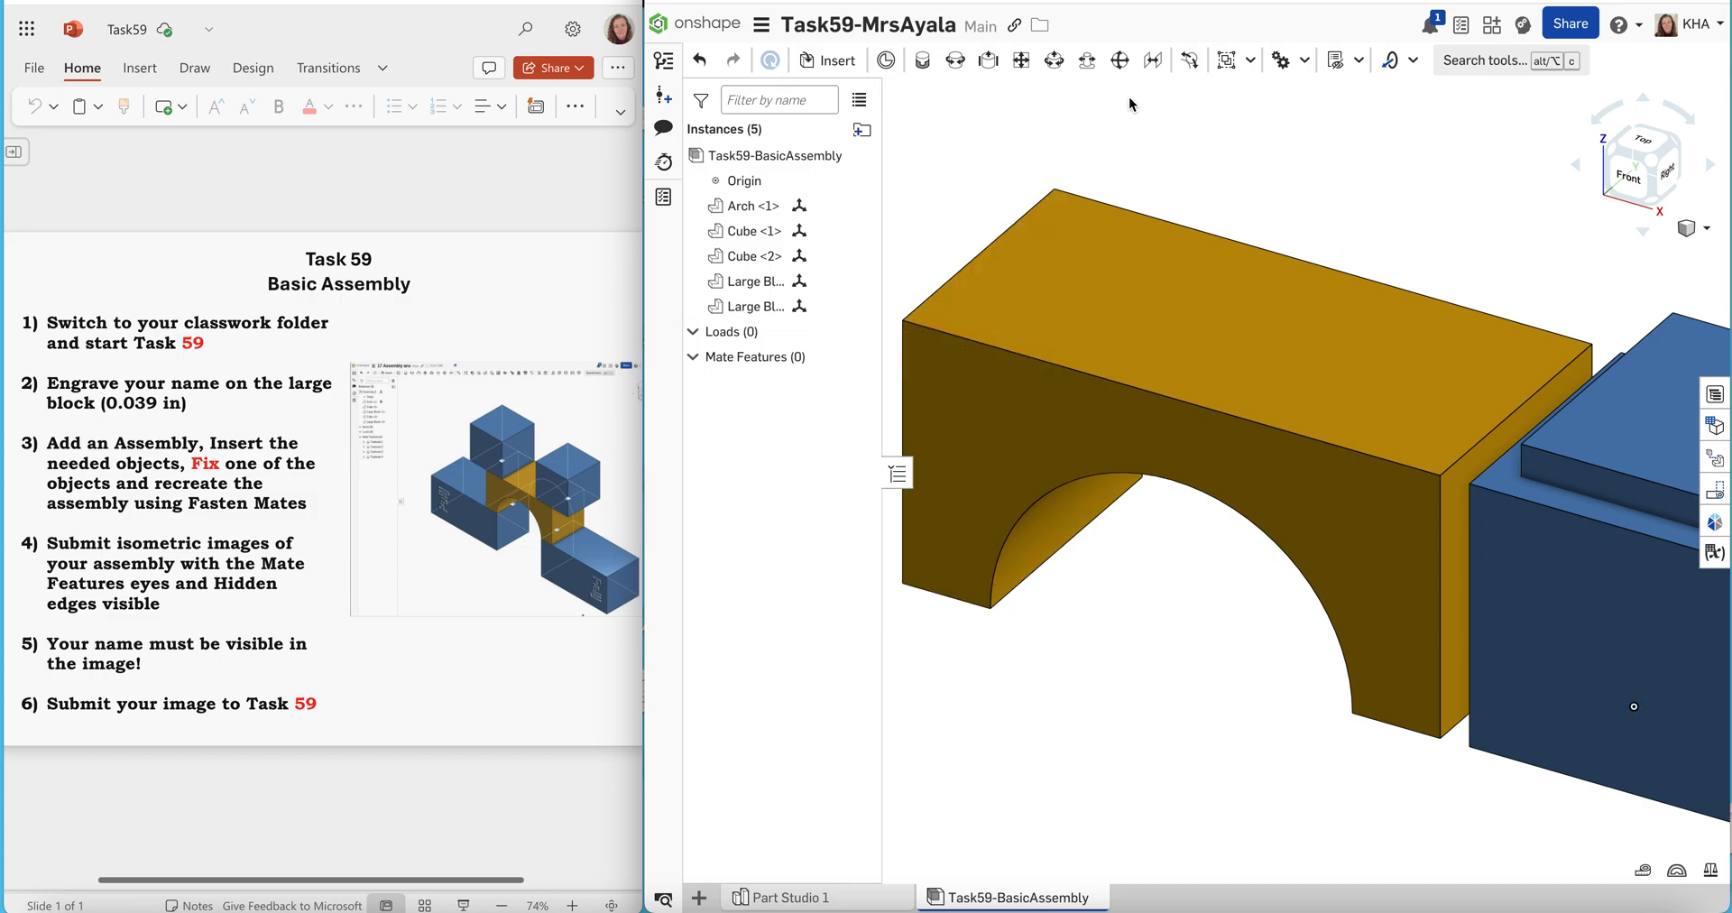
Spread the overlapping parts apart, with the arch and both cubes above and the two large blocks separated below them
right_click(1128, 654)
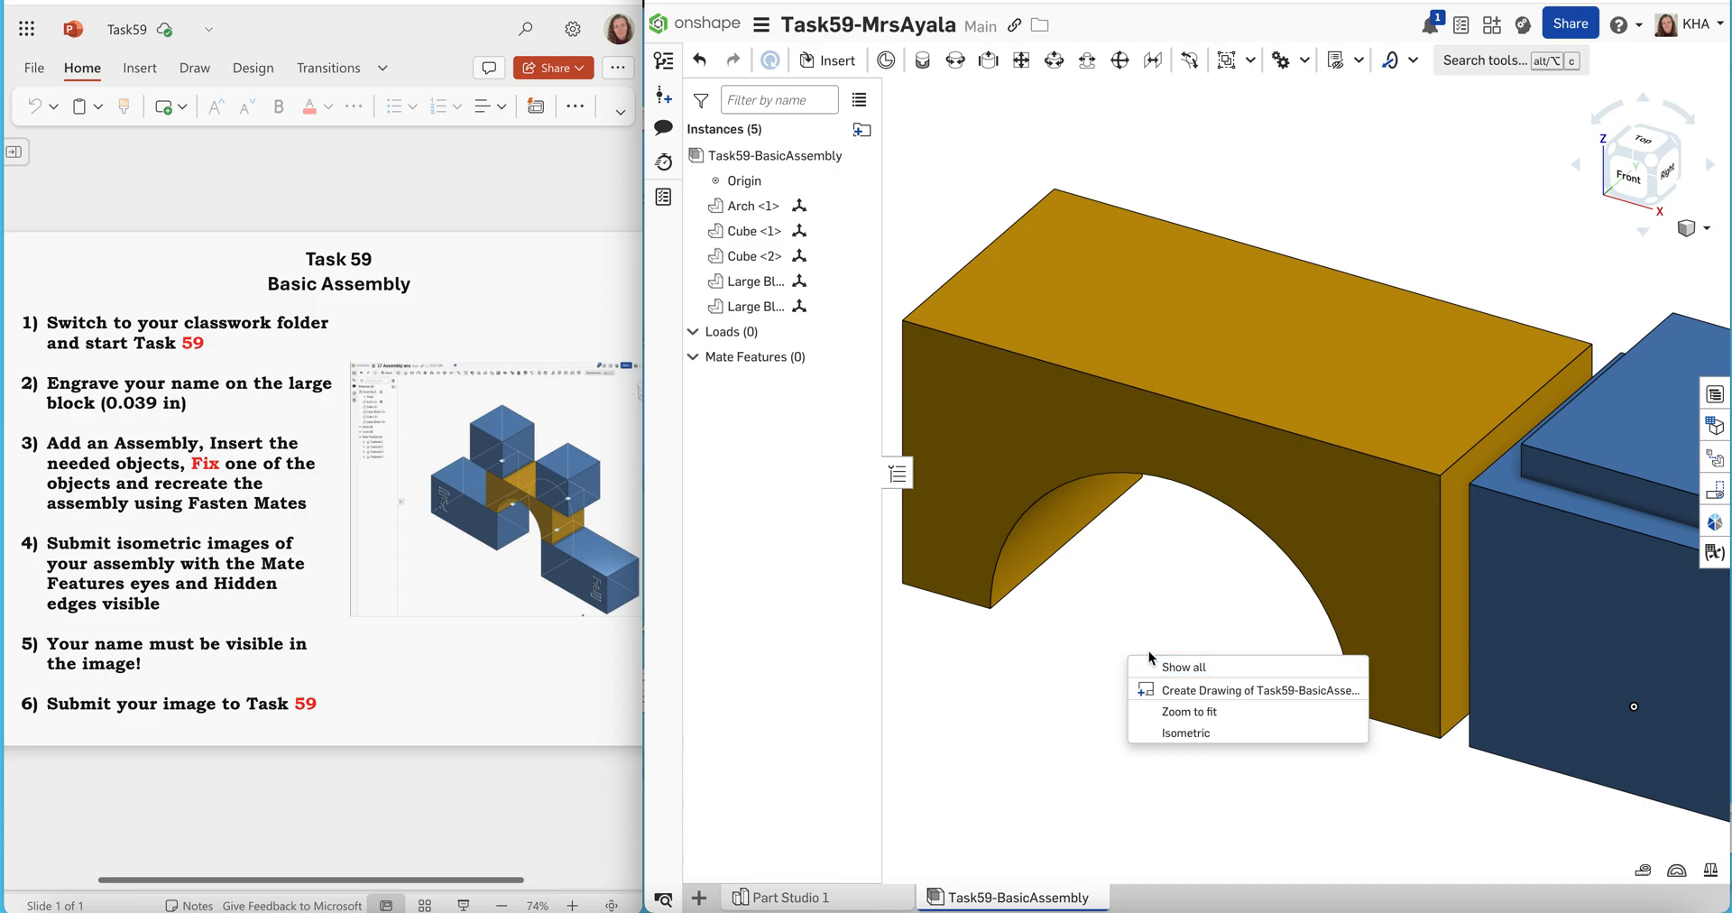
click(1187, 711)
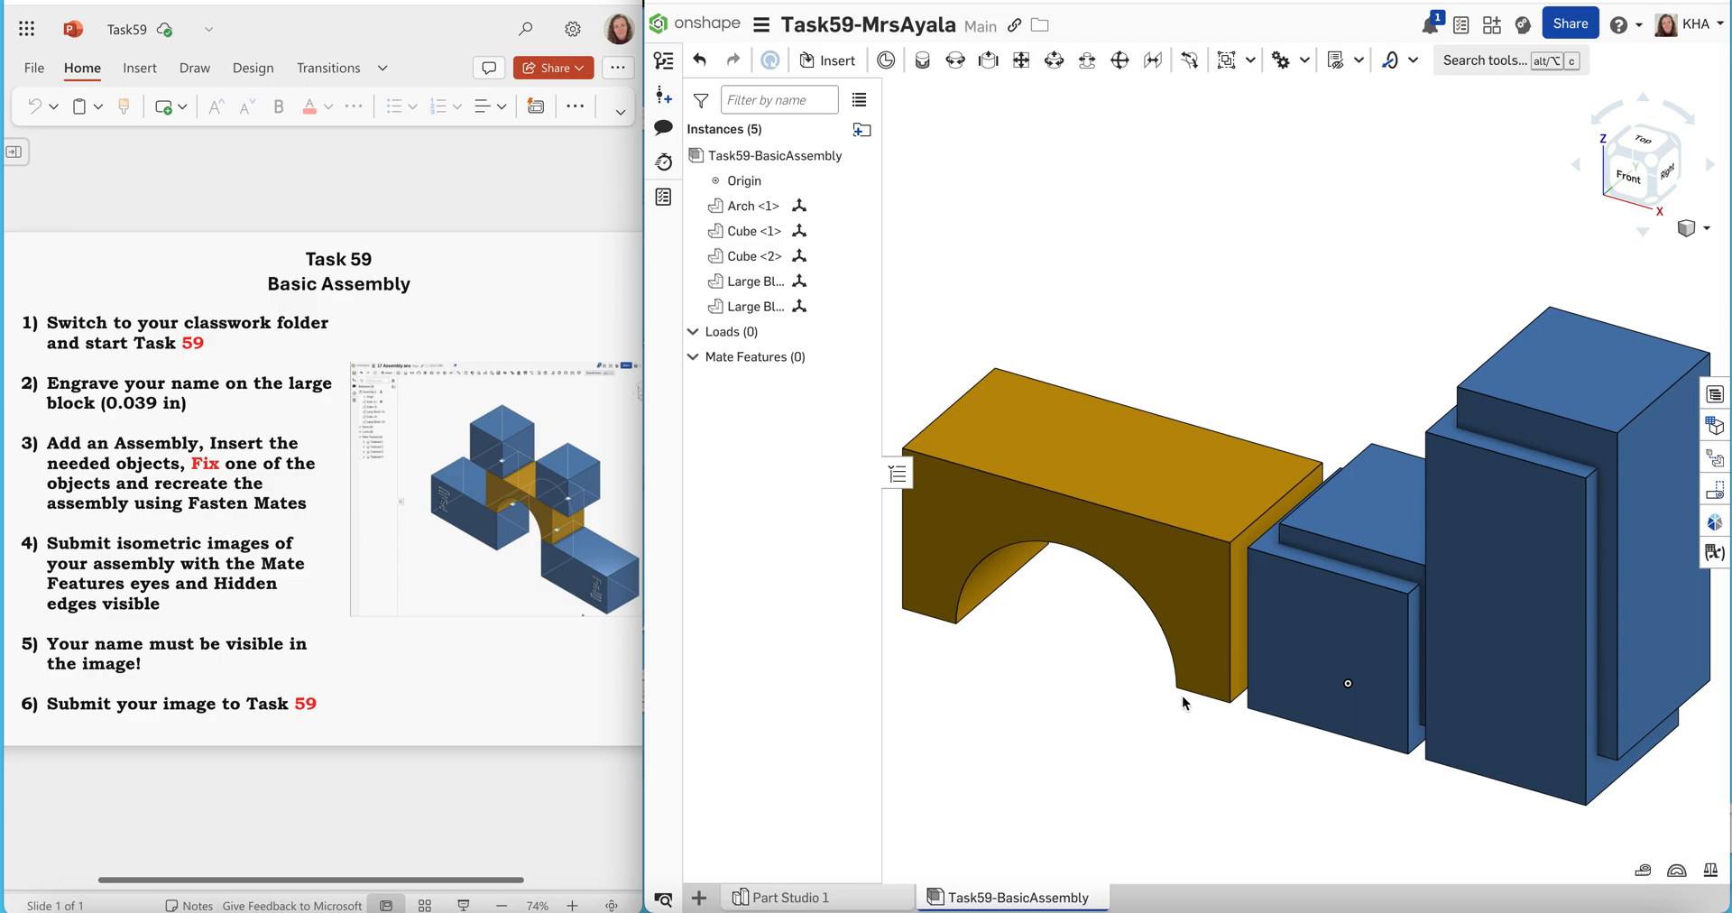
drag(1164, 550, 1209, 289)
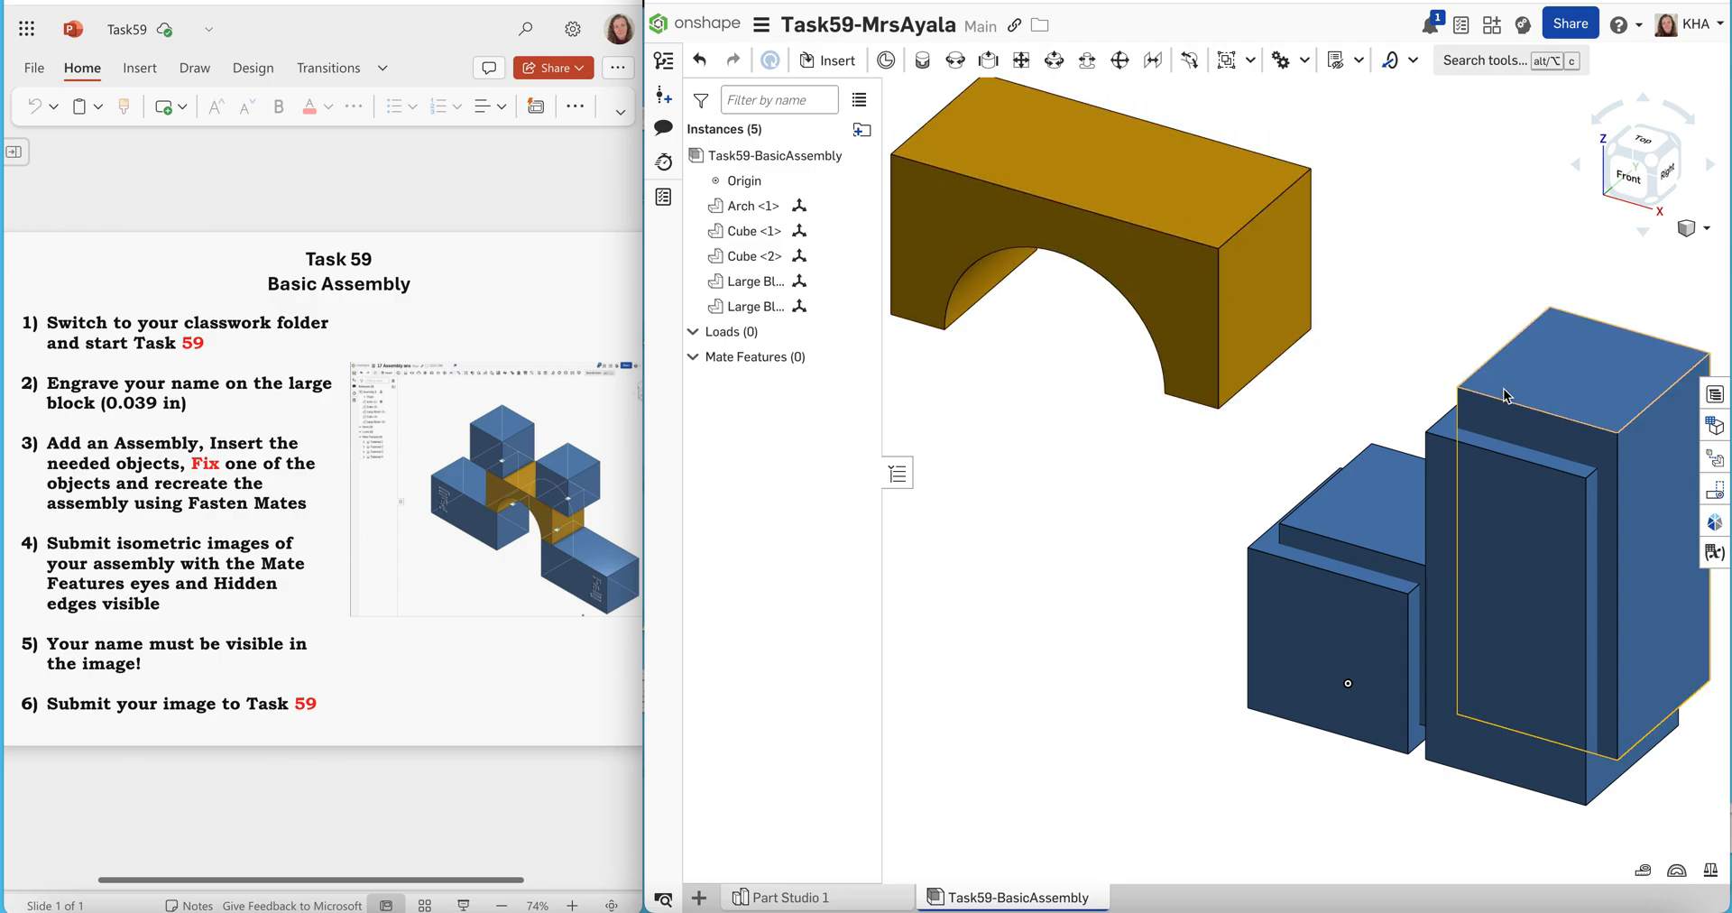
drag(1507, 395, 992, 582)
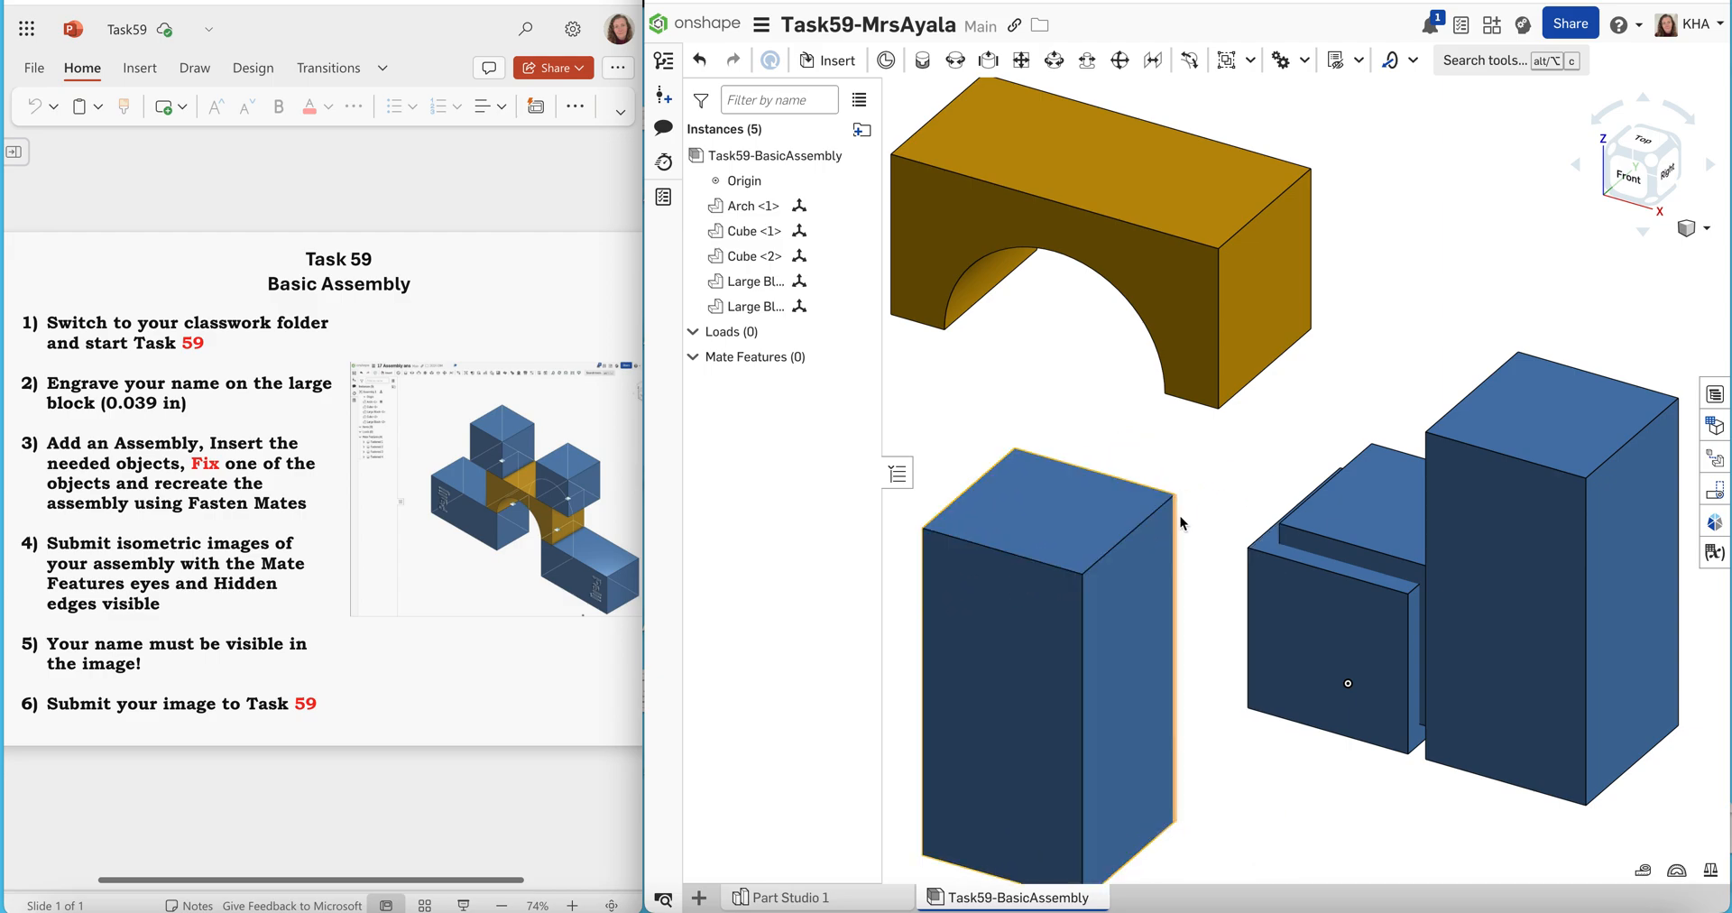
scroll(1186, 516, down, 2)
drag(1419, 540, 1527, 628)
drag(1443, 574, 1476, 249)
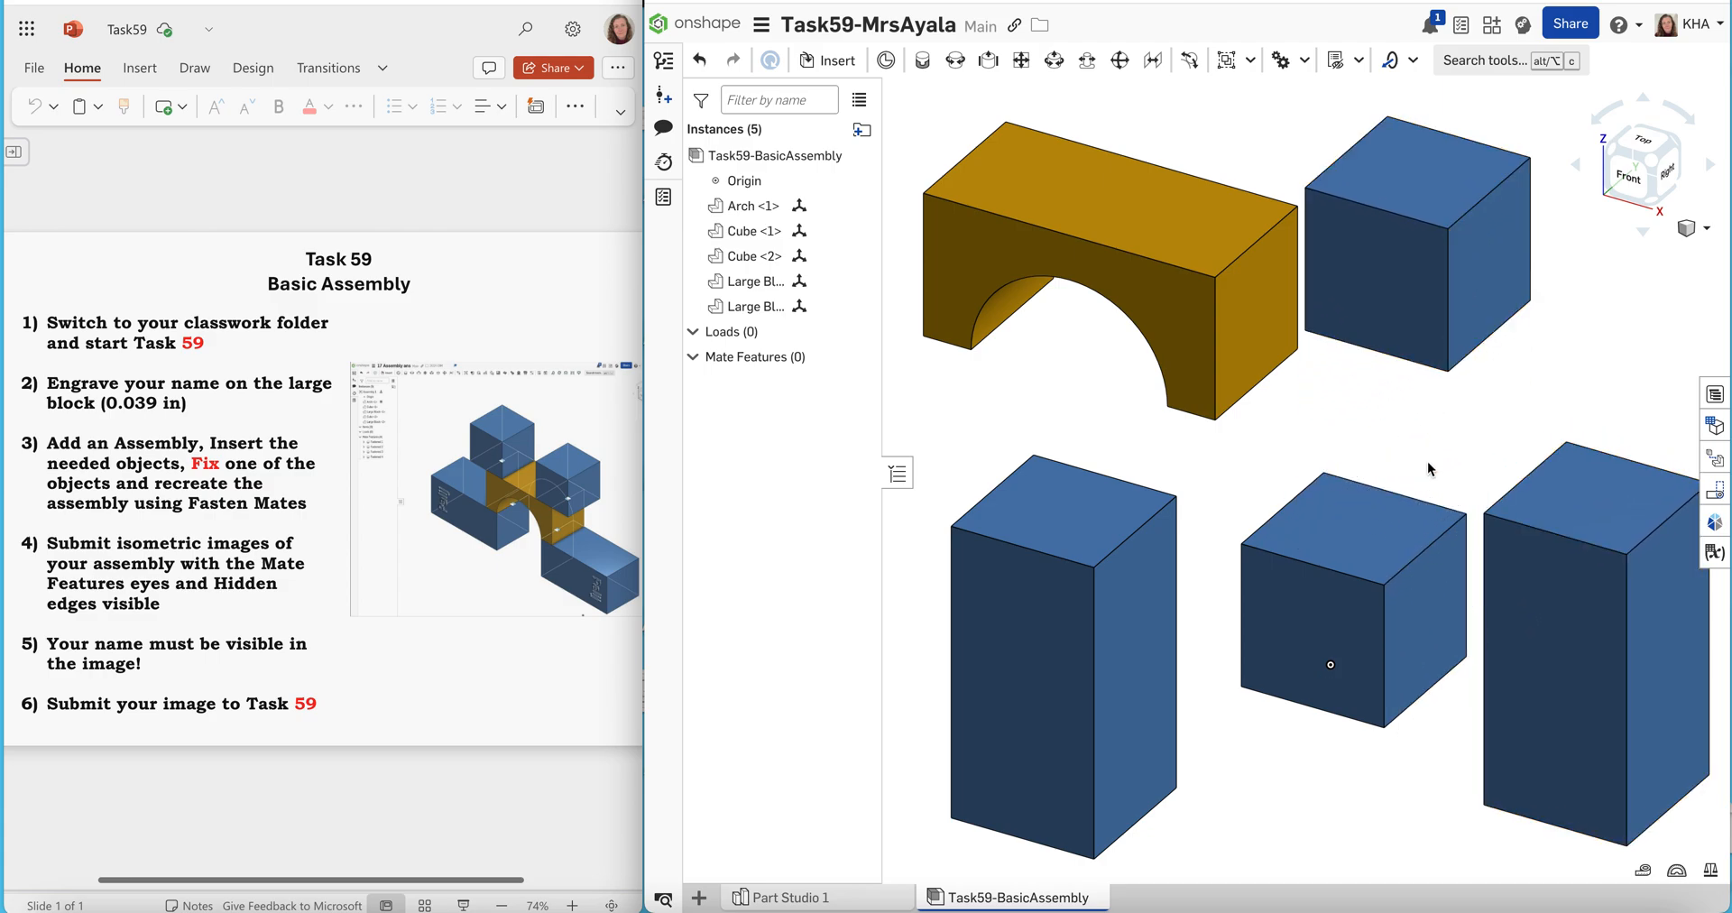
mouse_move(1381, 563)
mouse_down()
mouse_move(1544, 356)
mouse_move(1633, 315)
mouse_up()
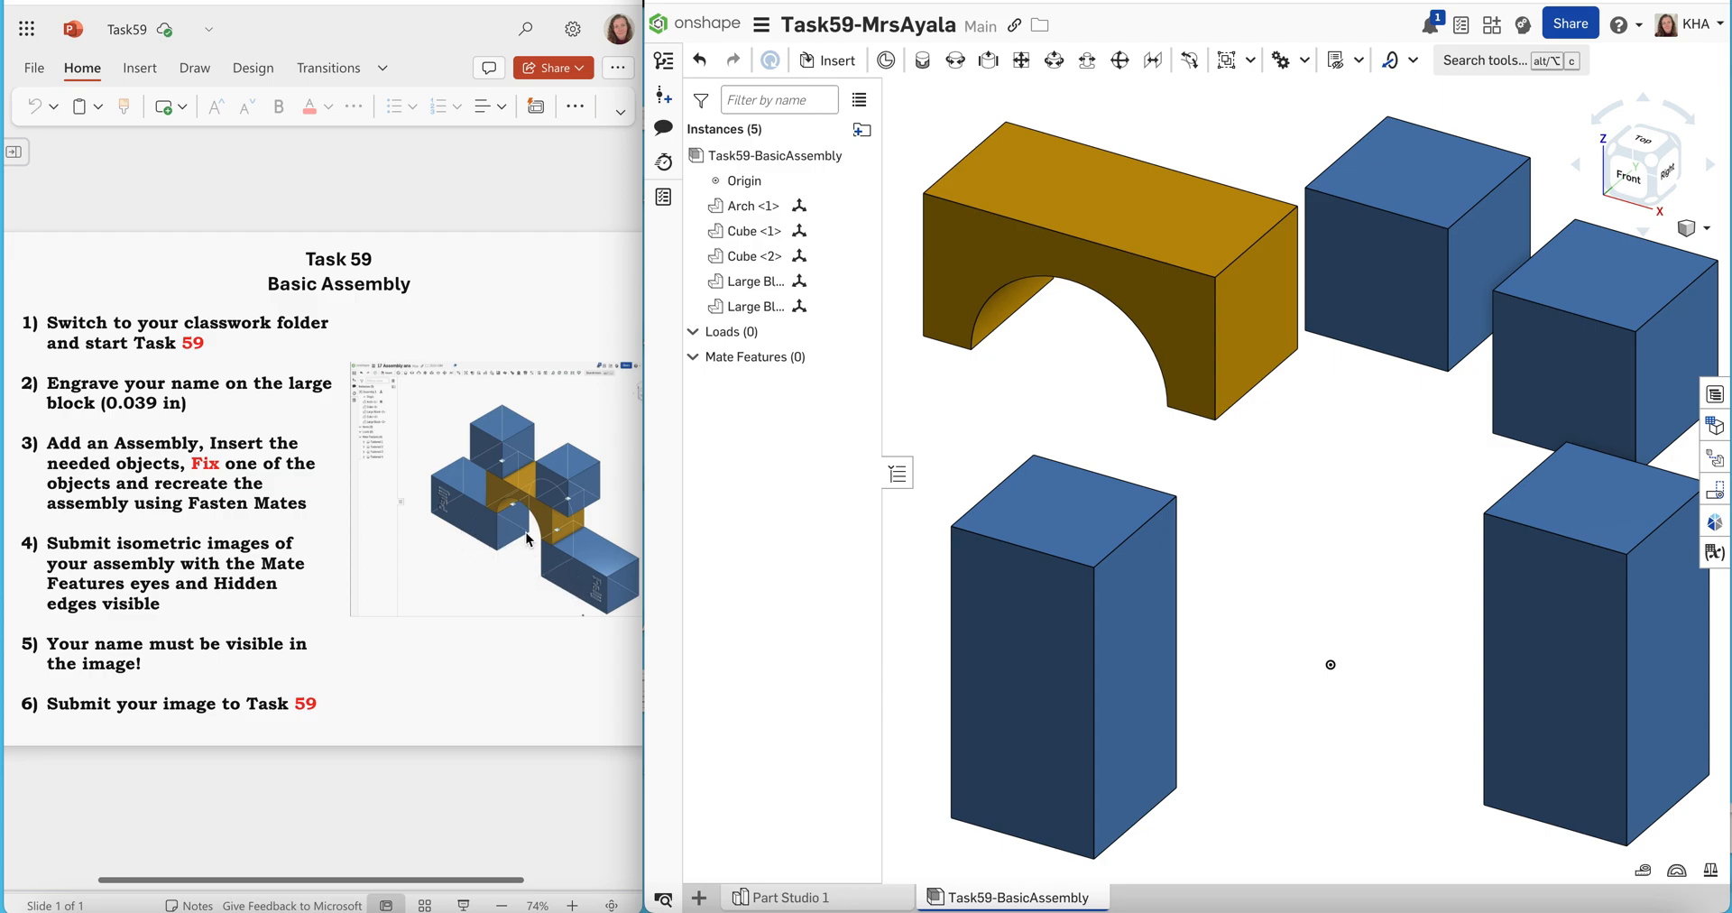
Move both cubes further up so they sit clear of the large block beneath them
scroll(1312, 408, up, 3)
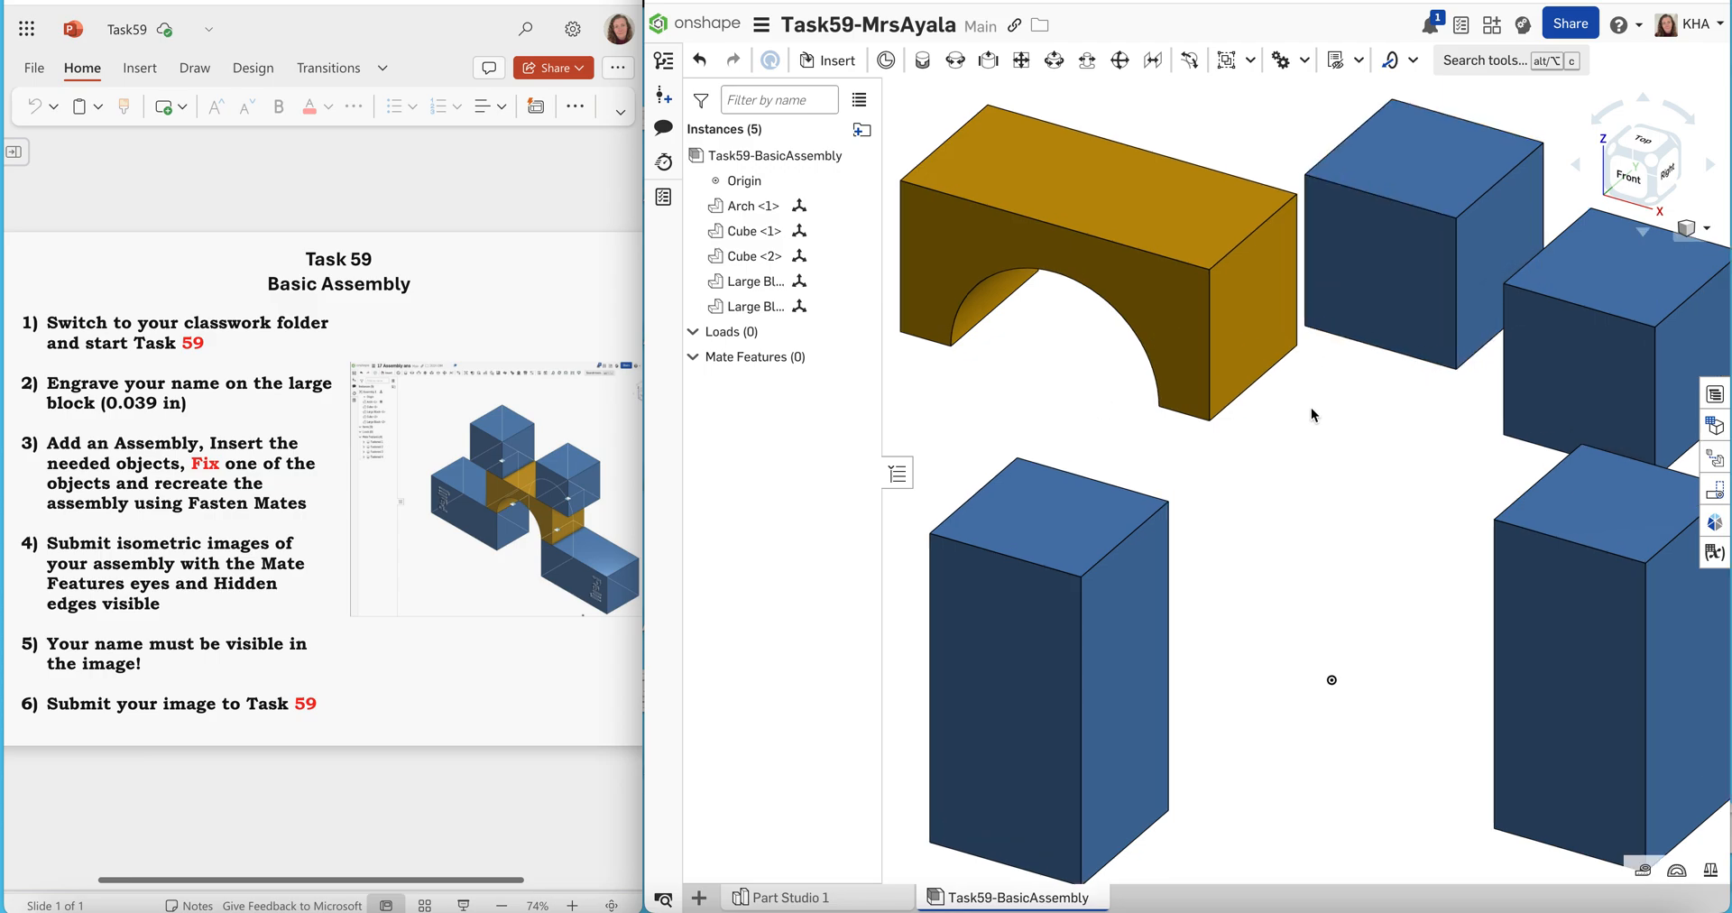
scroll(1311, 408, down, 5)
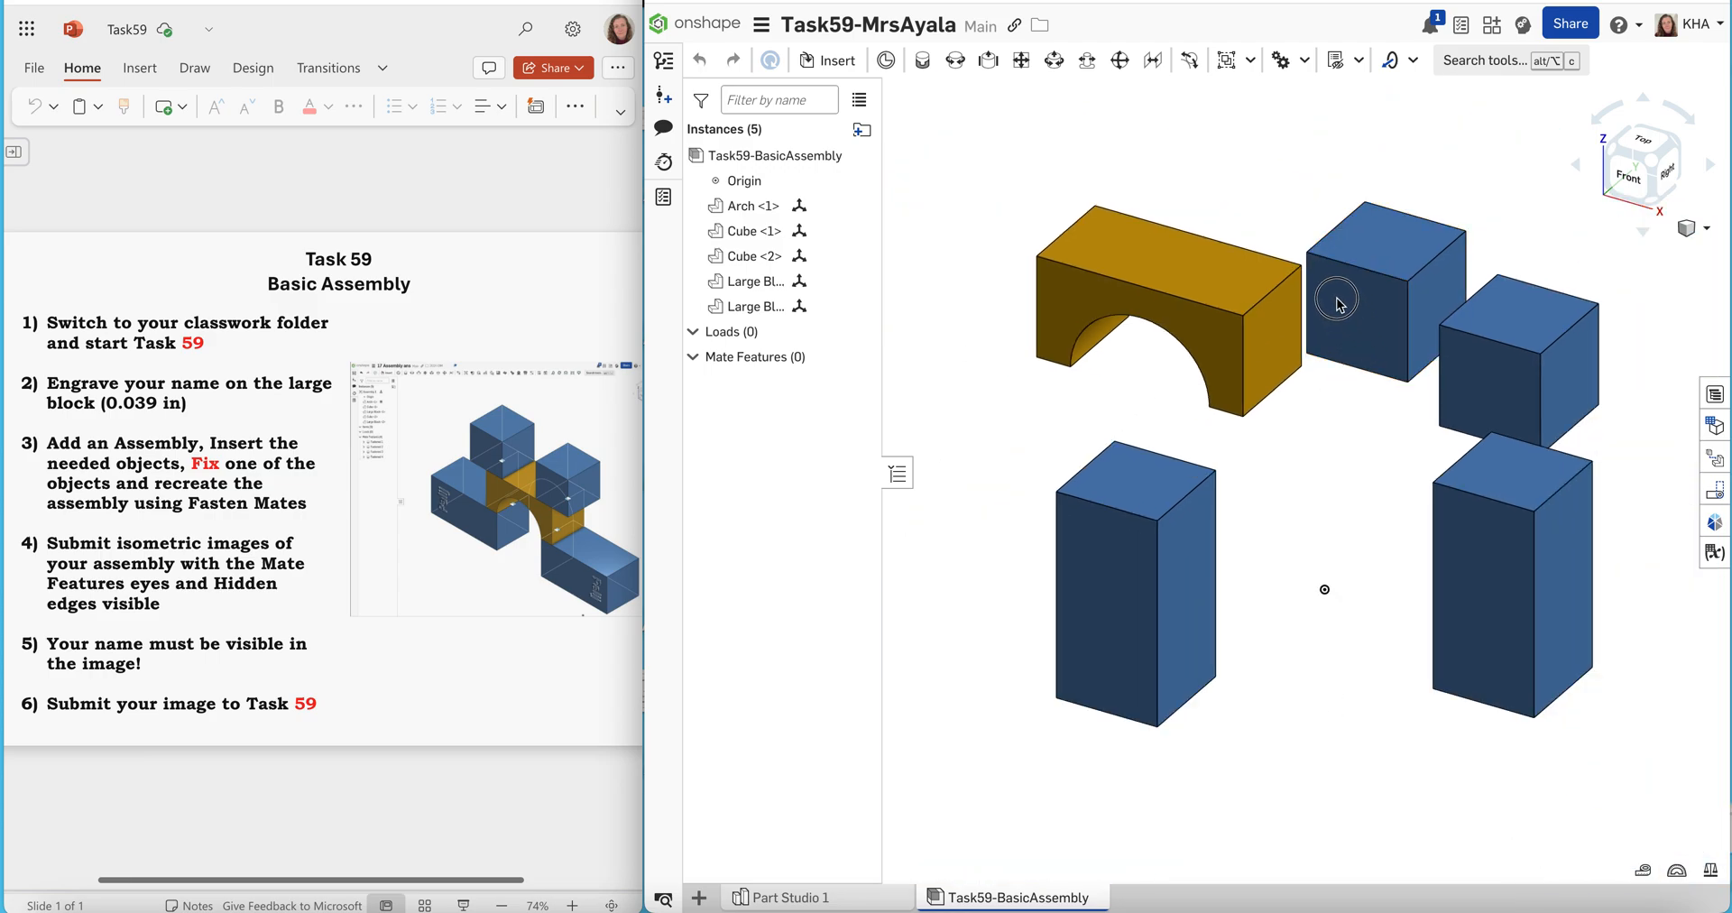
drag(1333, 294, 1309, 240)
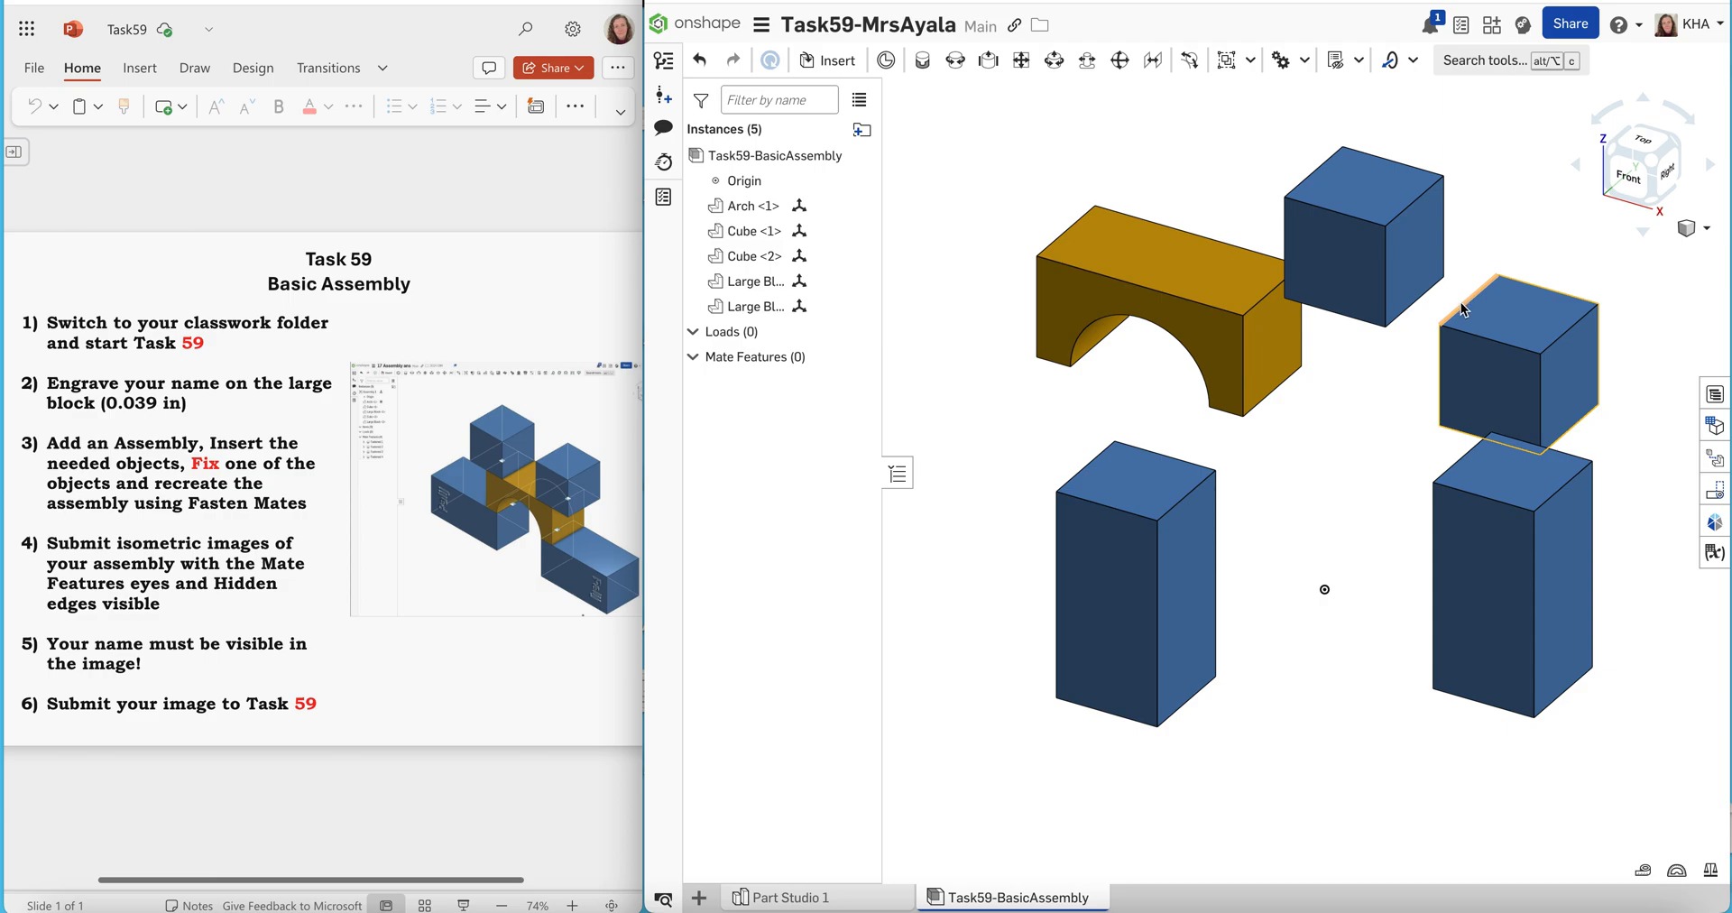
drag(1463, 309, 1467, 215)
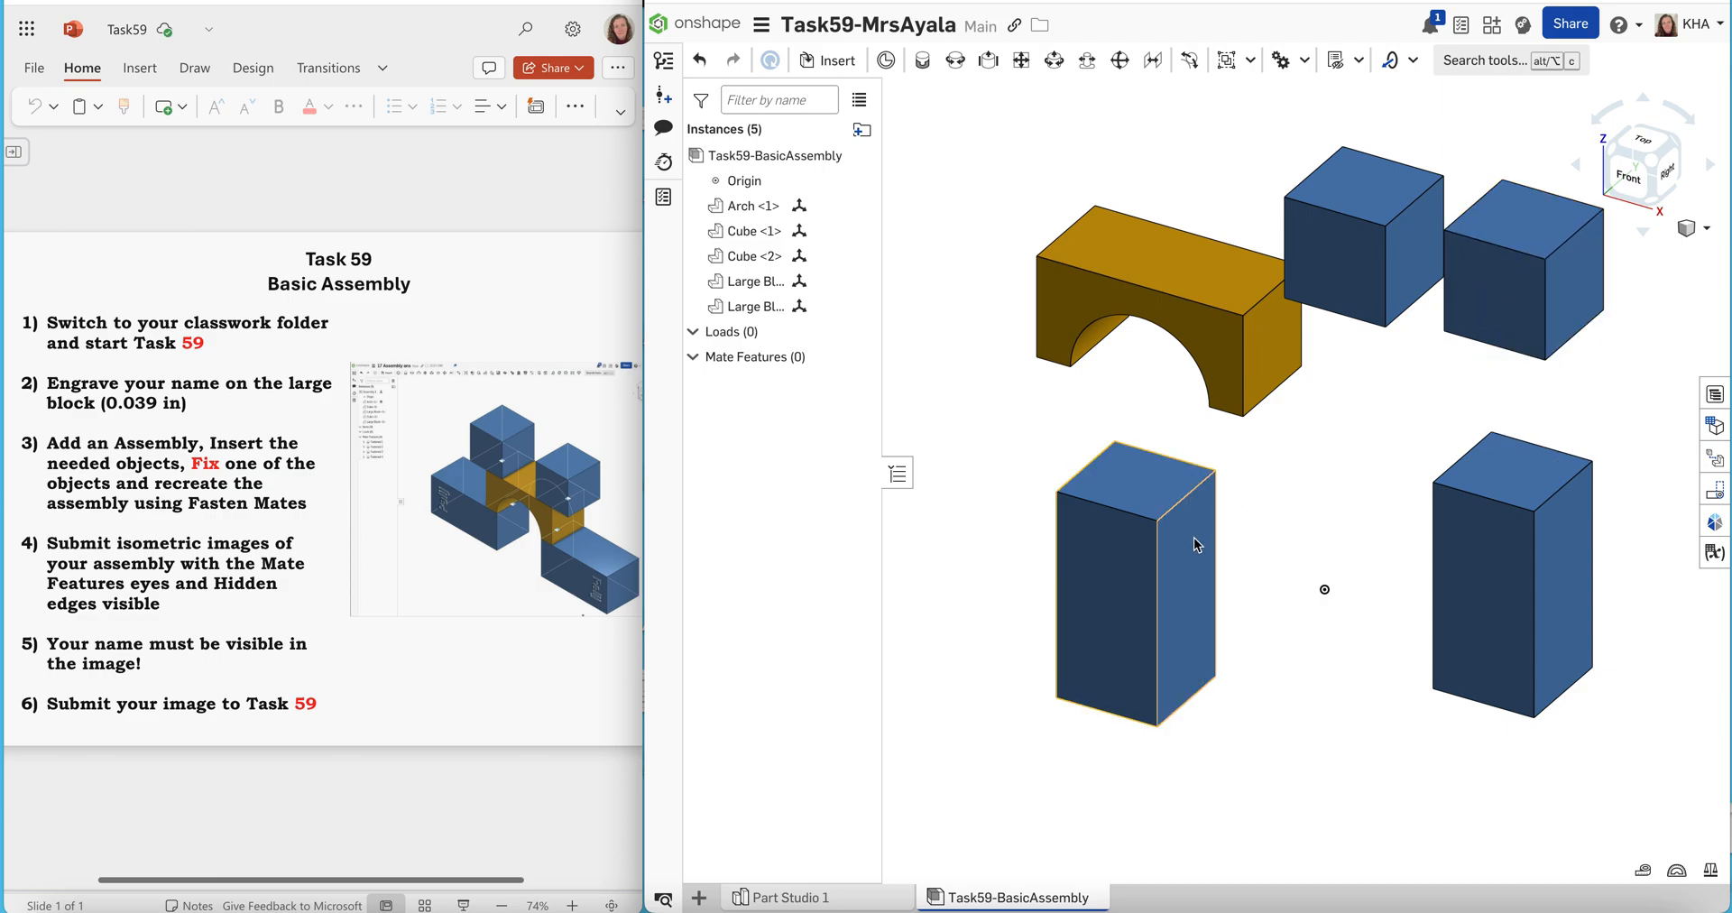
Rotate the large block below the arch by 90 deg about its front face normal so it lies horizontally
click(1115, 612)
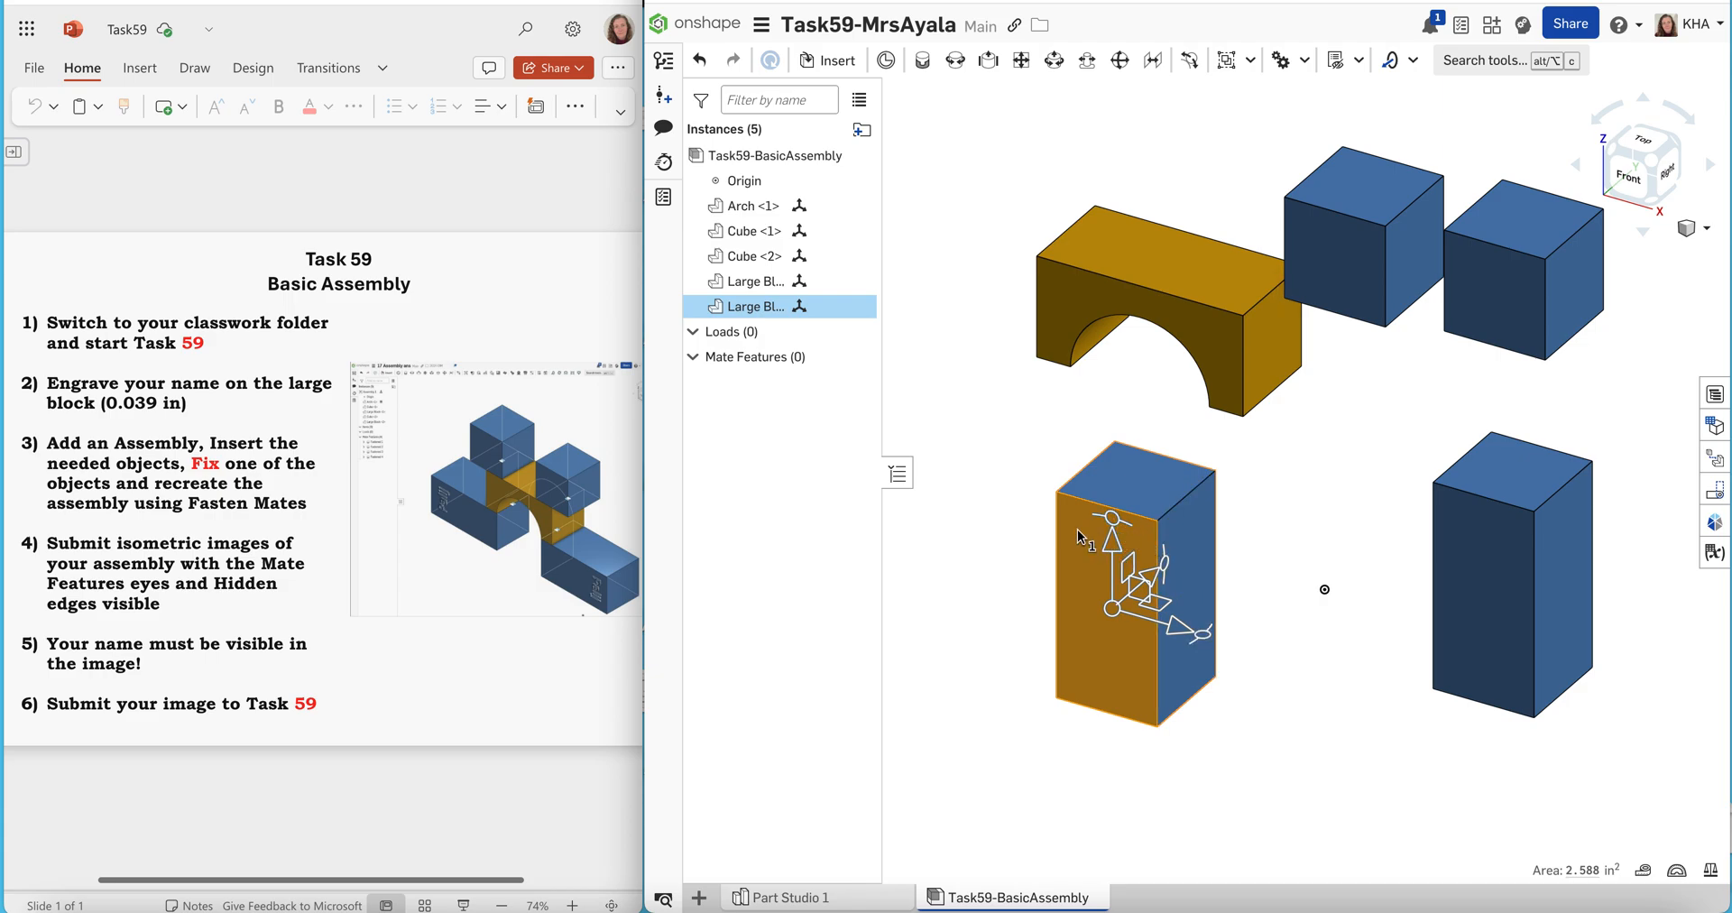
drag(1115, 529, 1196, 642)
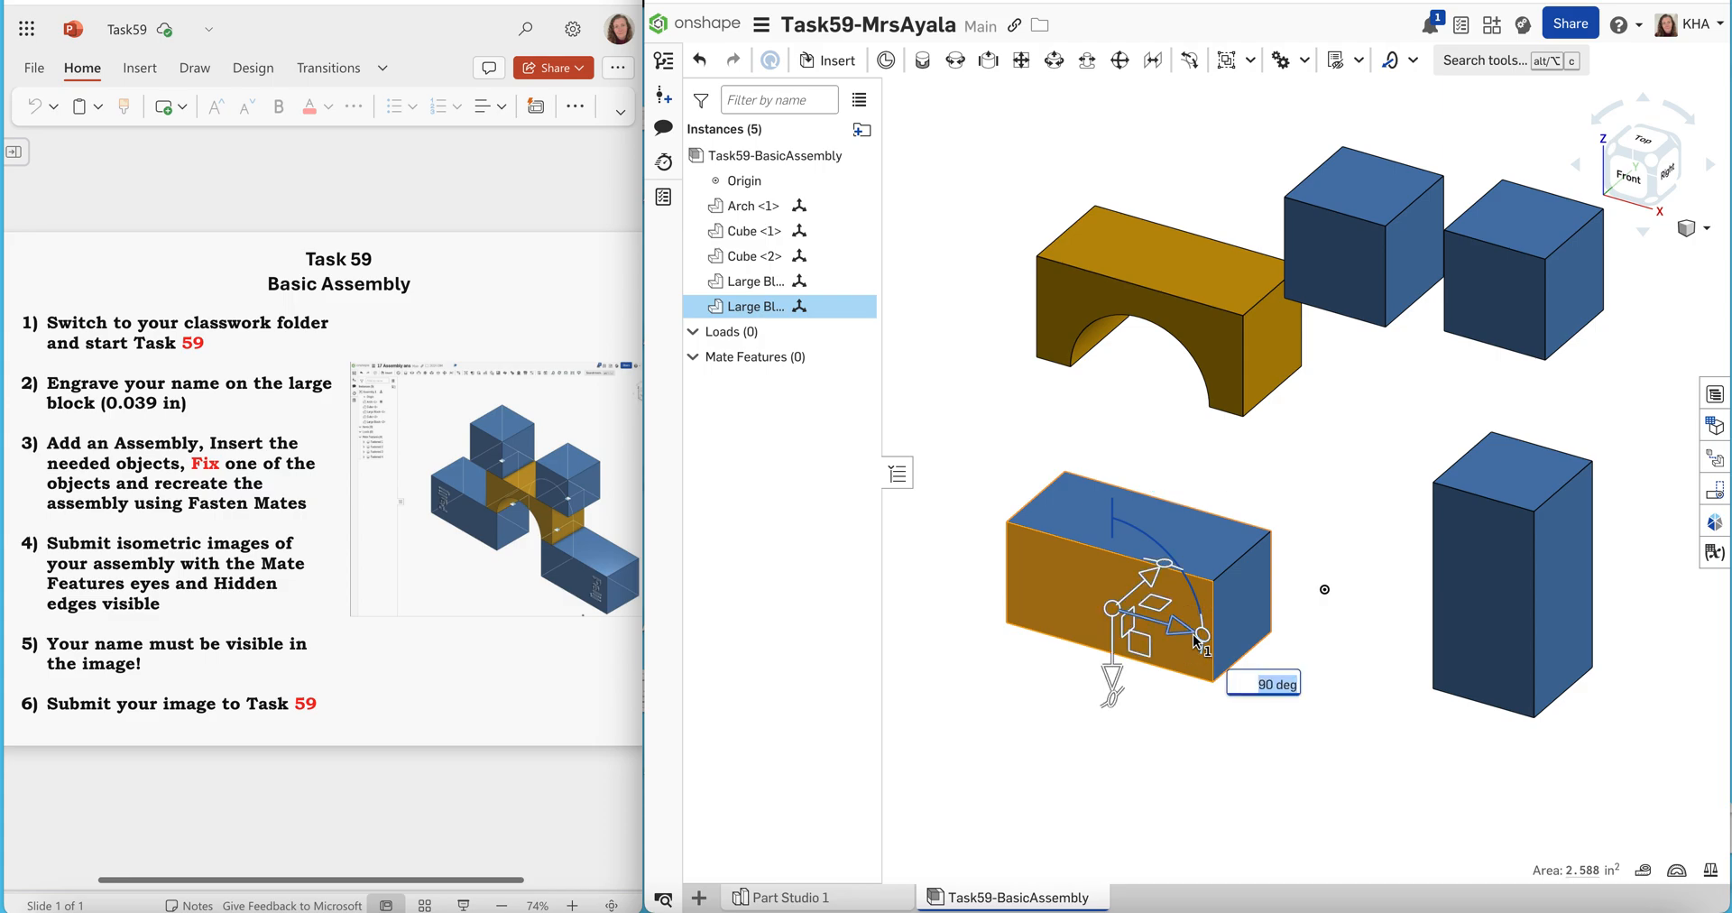
click(1298, 499)
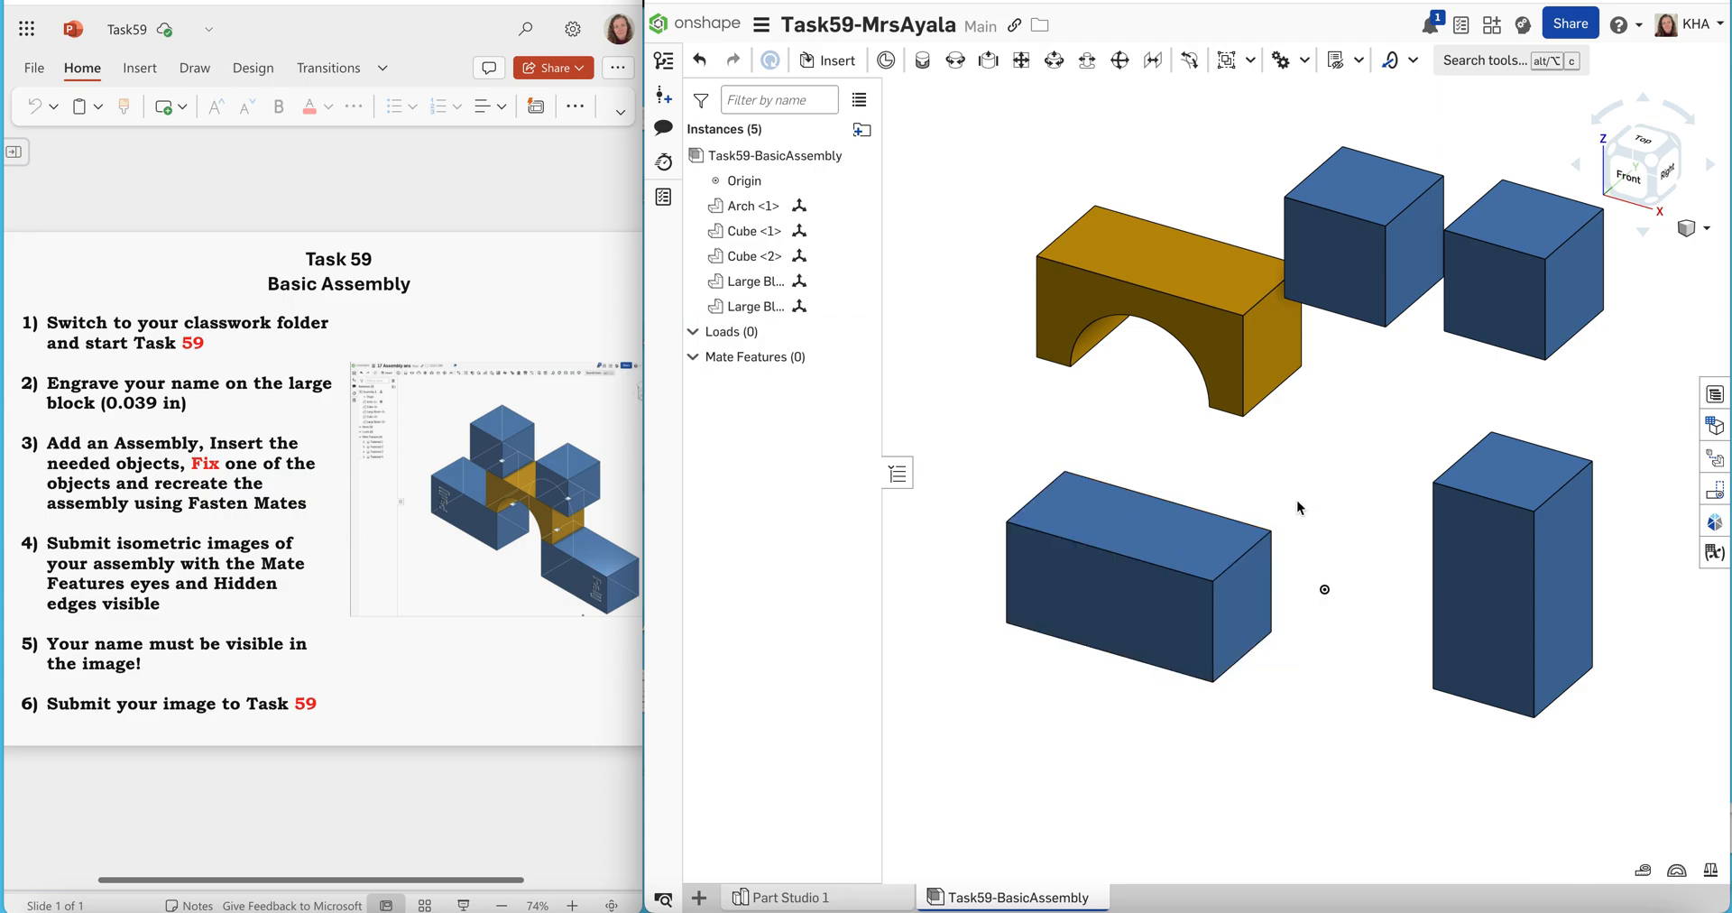
Move the horizontal large block to the assembly origin using its front face
right_click(1116, 601)
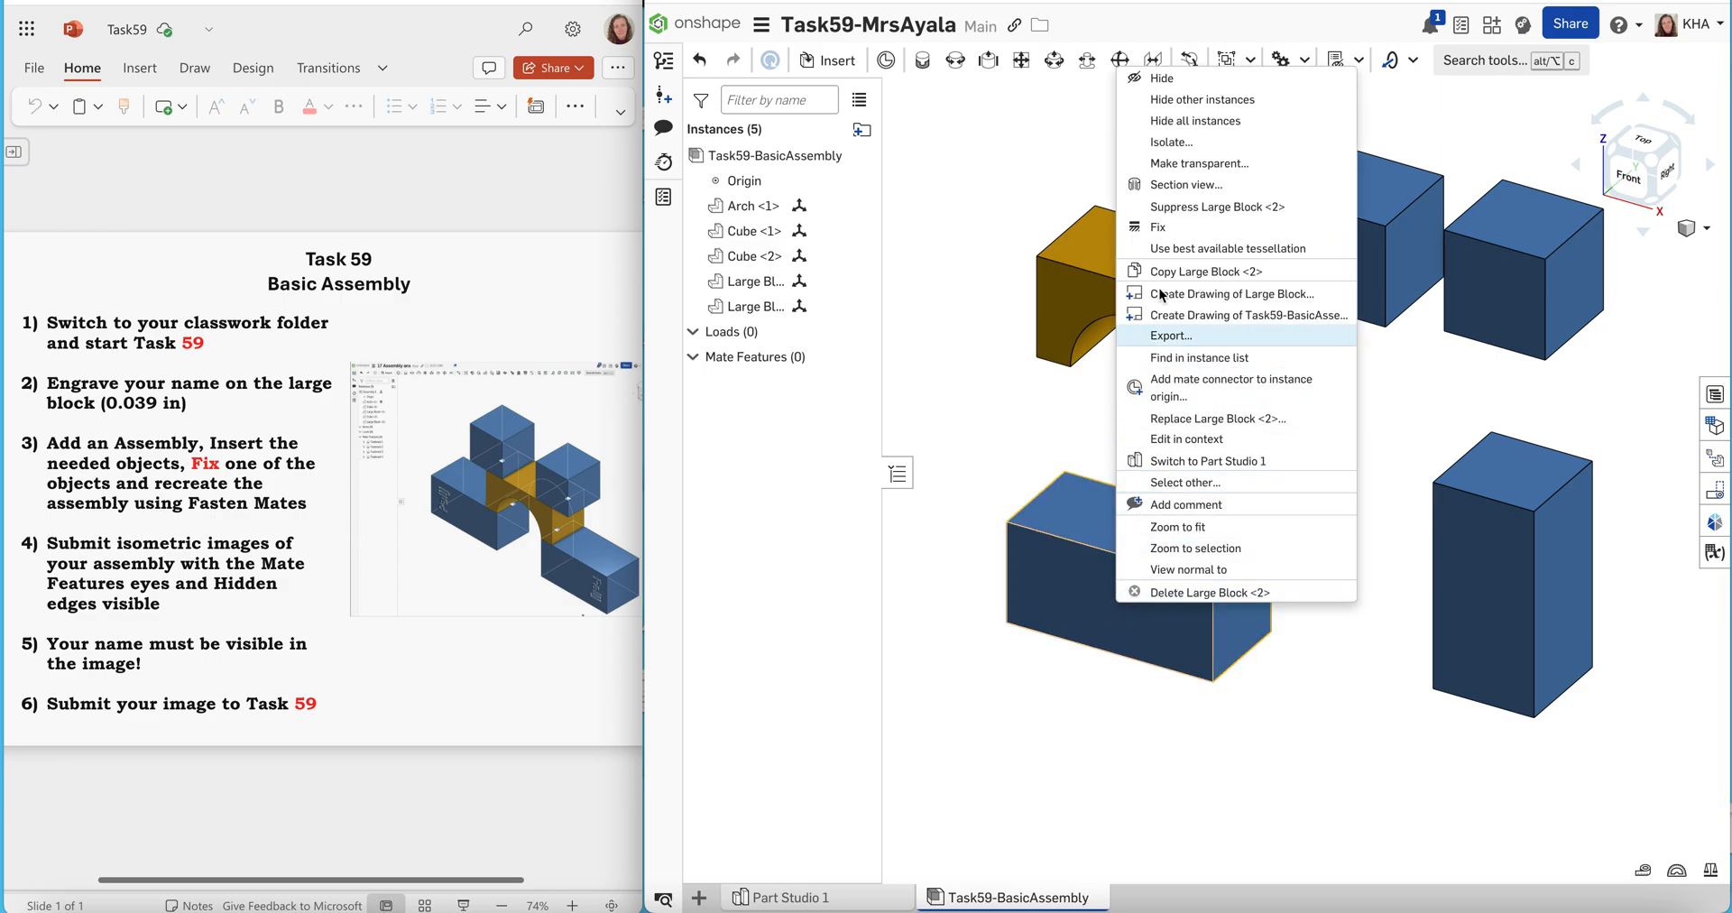
click(1020, 418)
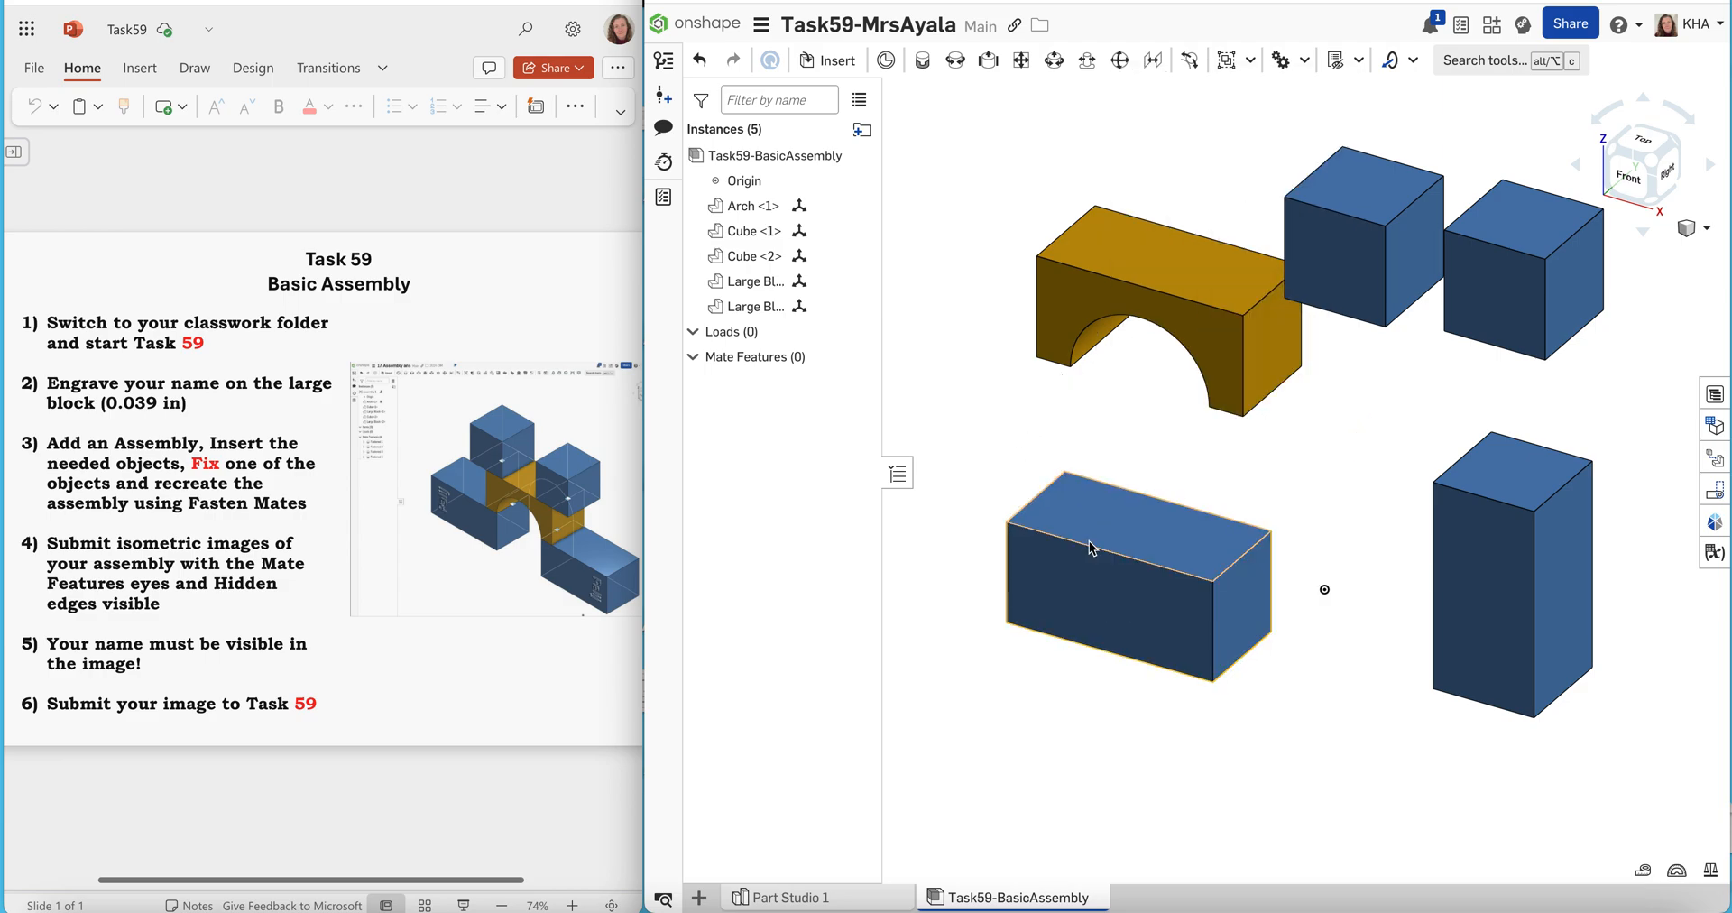
click(1114, 605)
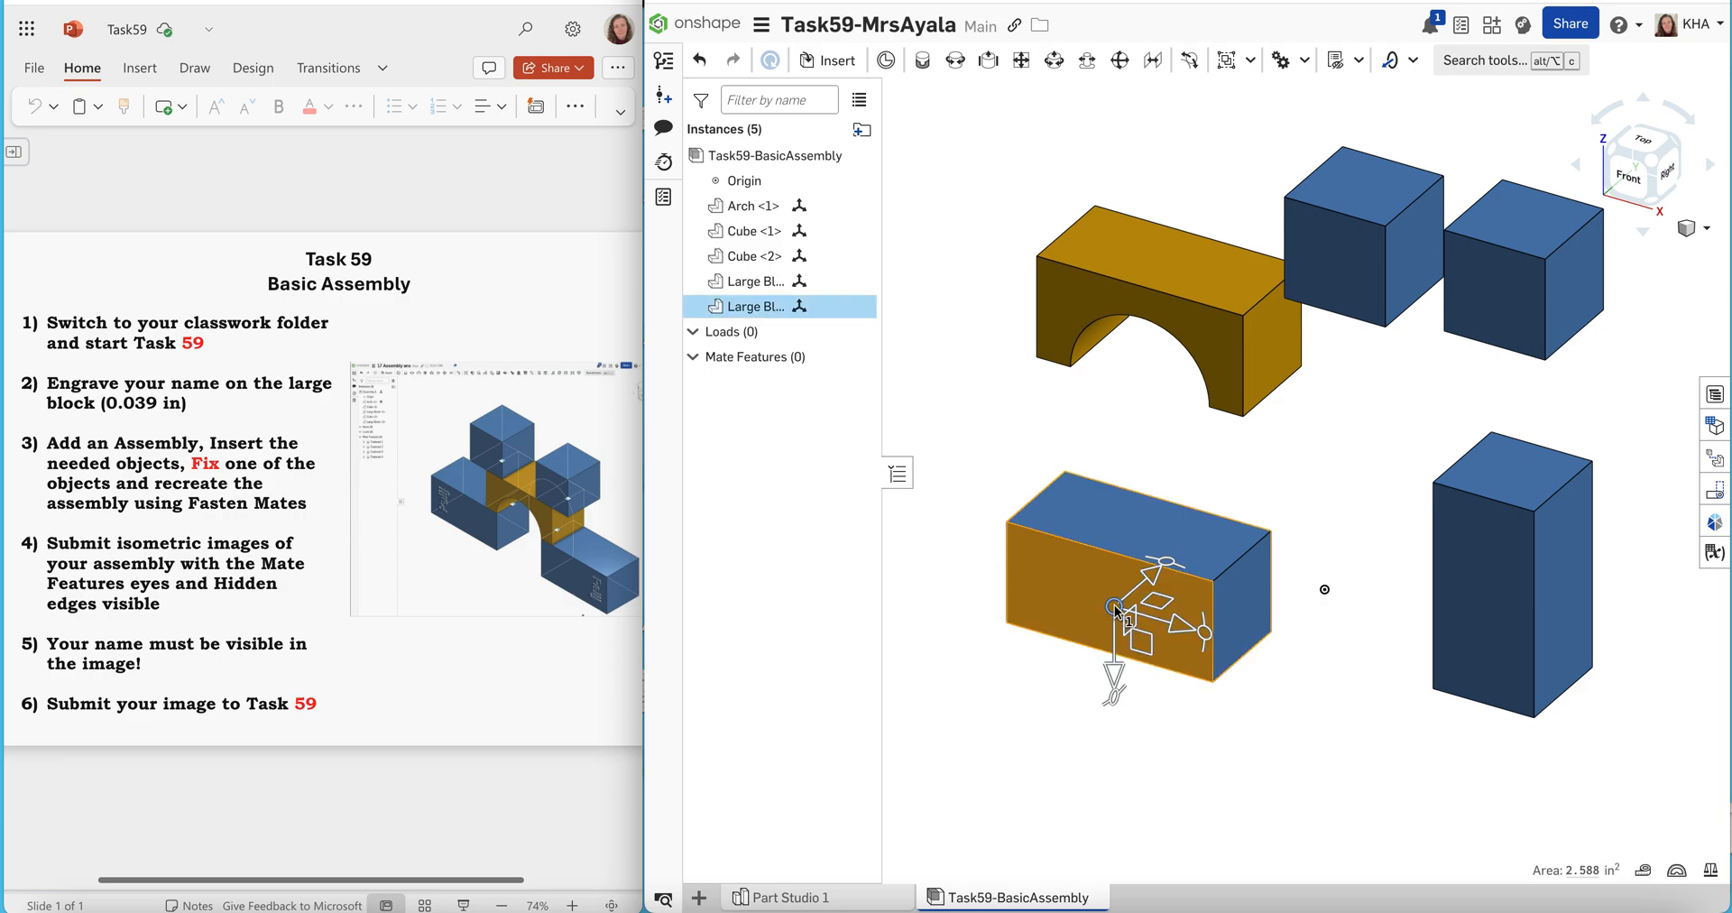
right_click(1116, 619)
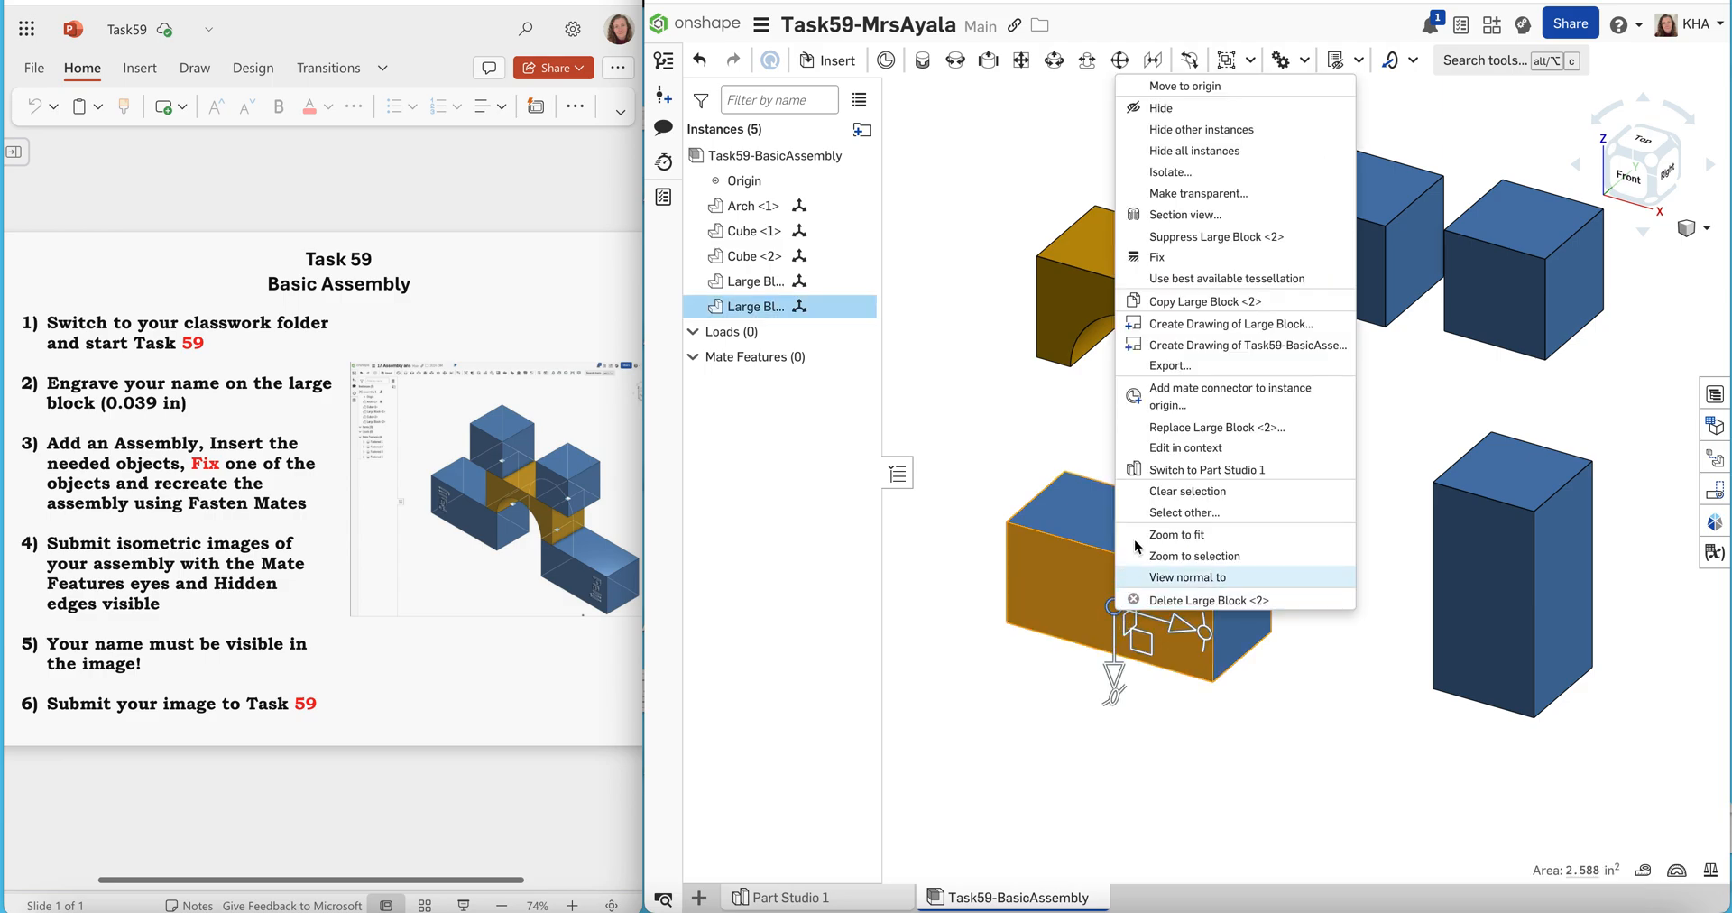
click(1184, 86)
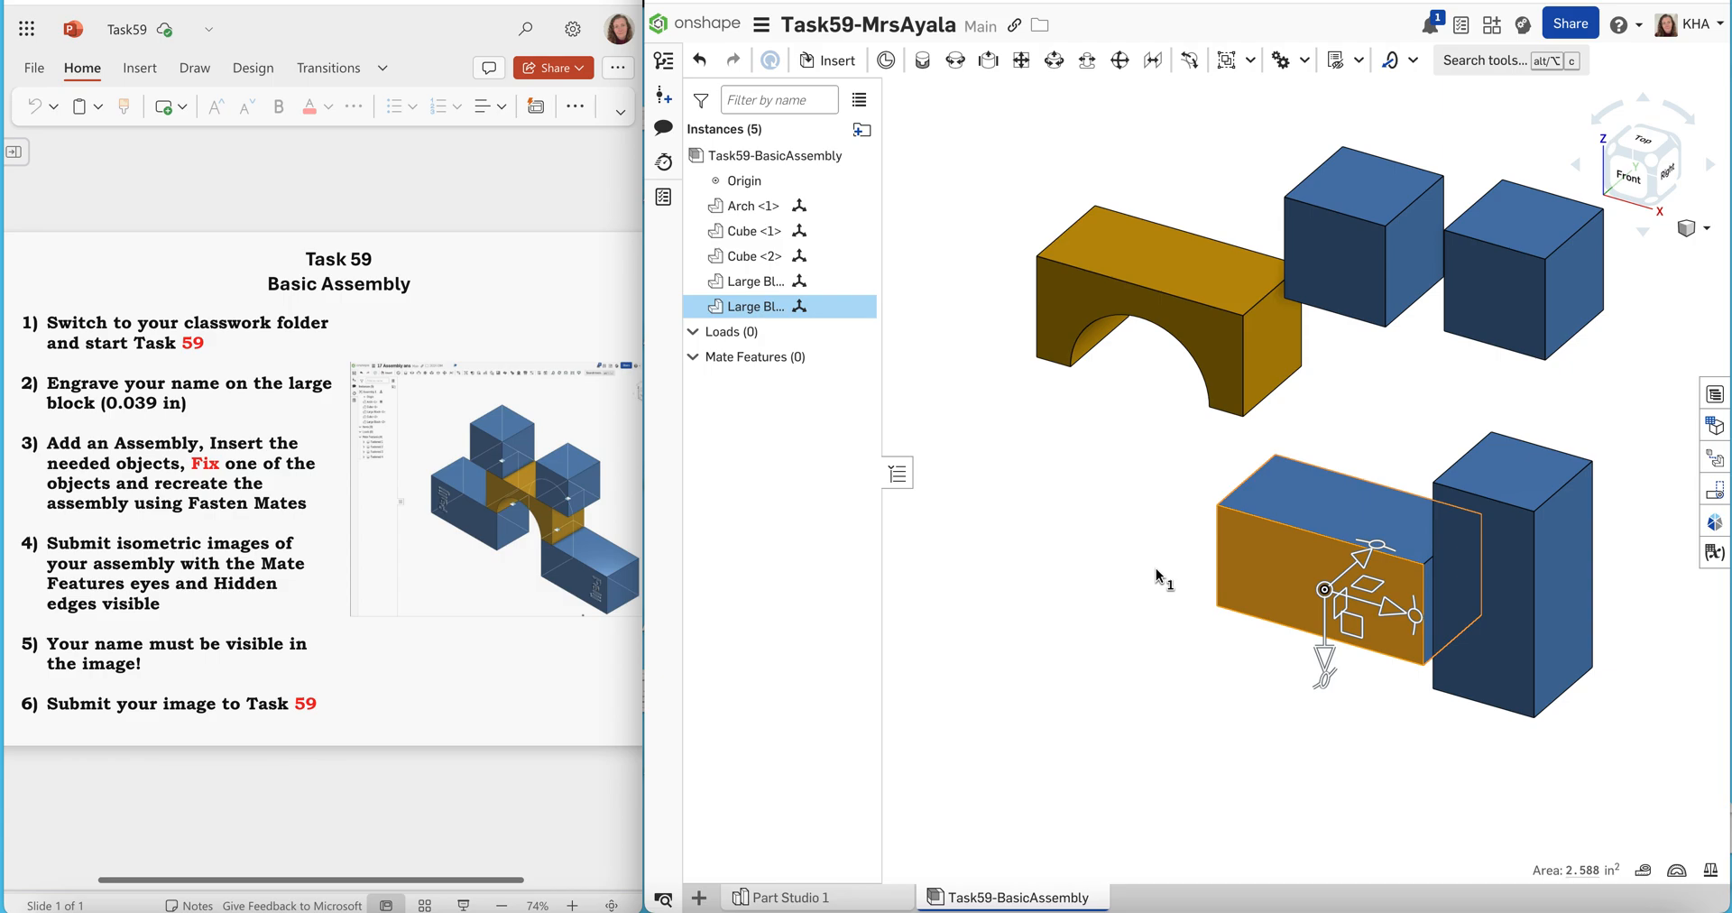
click(1119, 565)
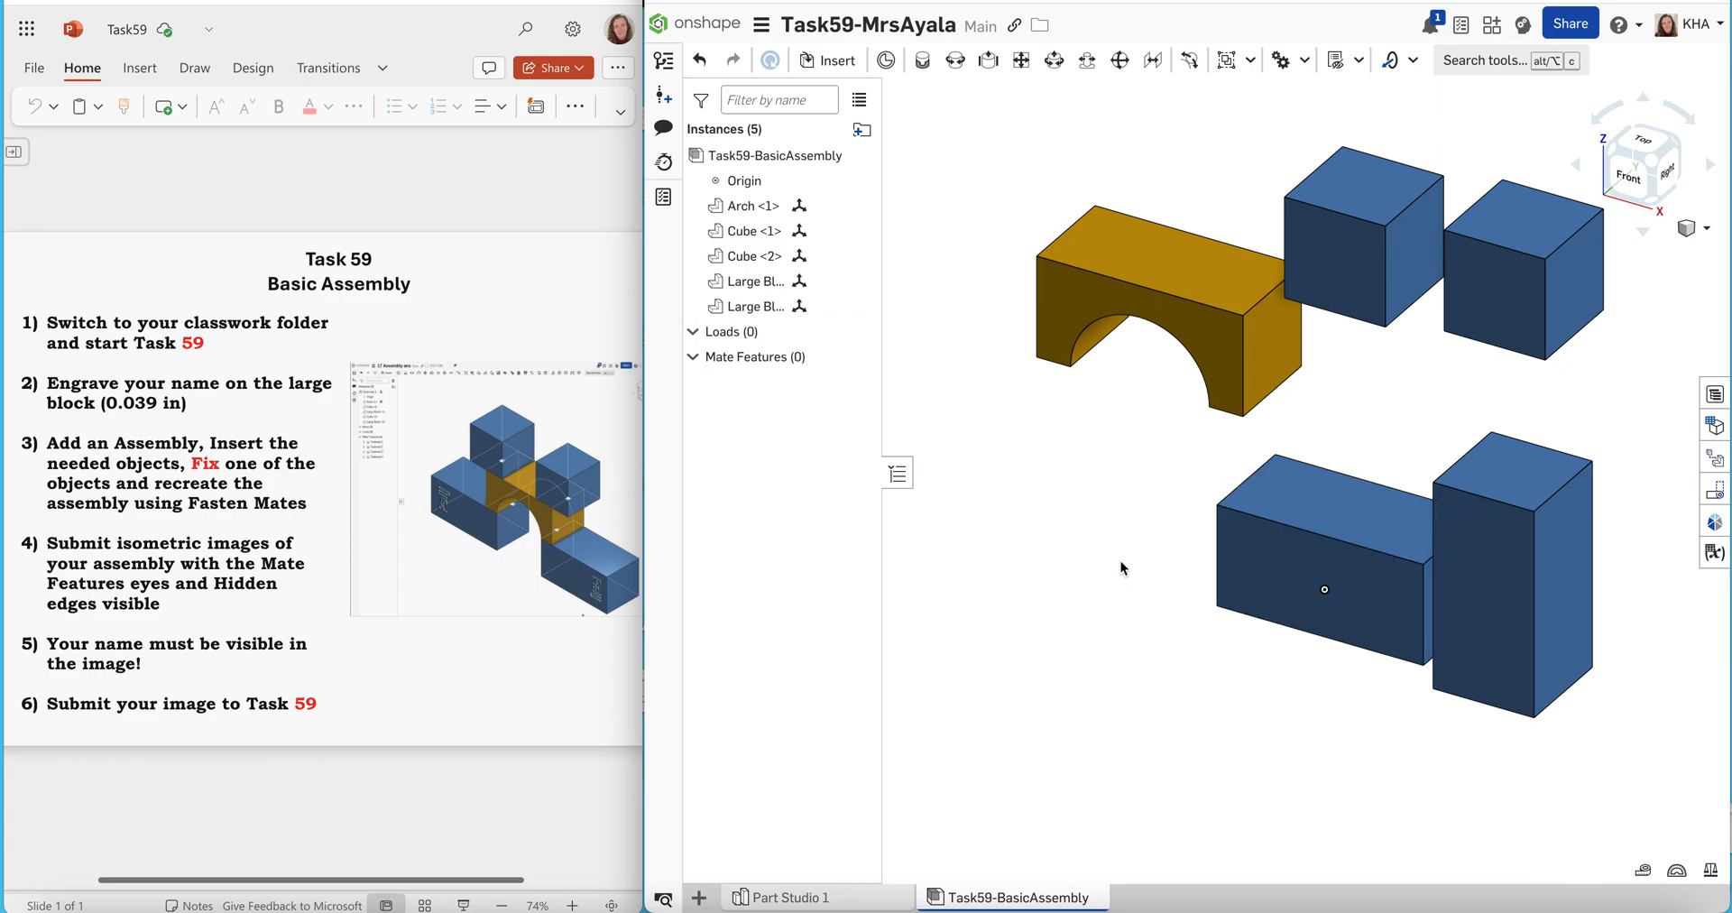
Fix the horizontal large block in place and move the upright large block clear of it to its other side
right_click(1262, 553)
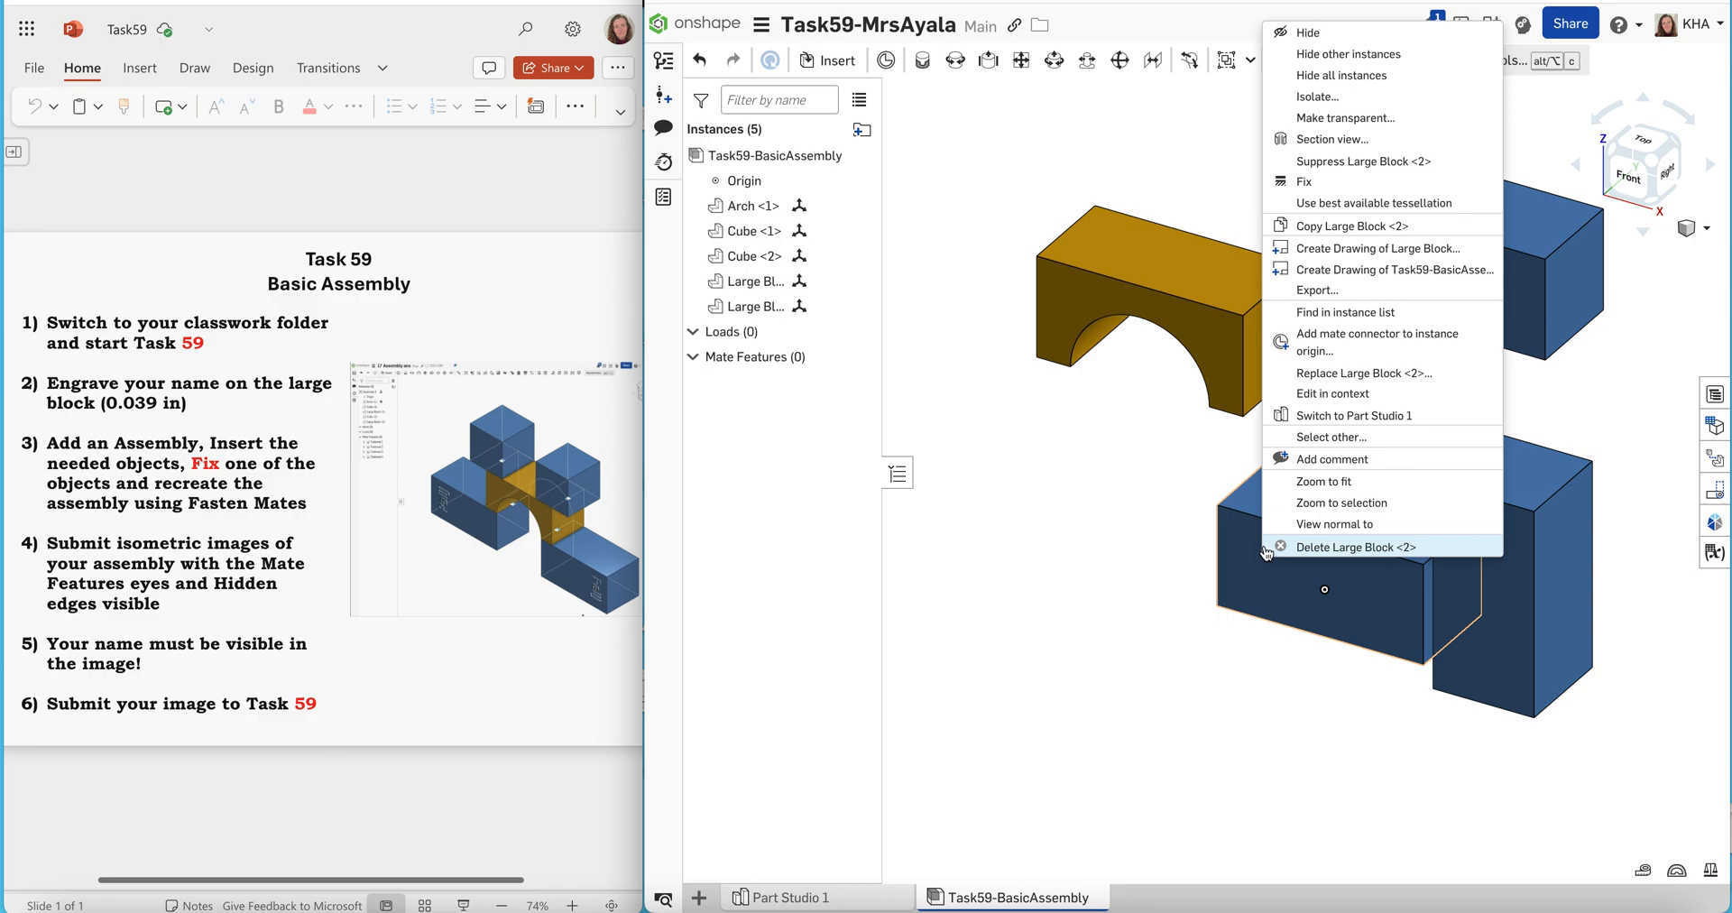
click(1301, 184)
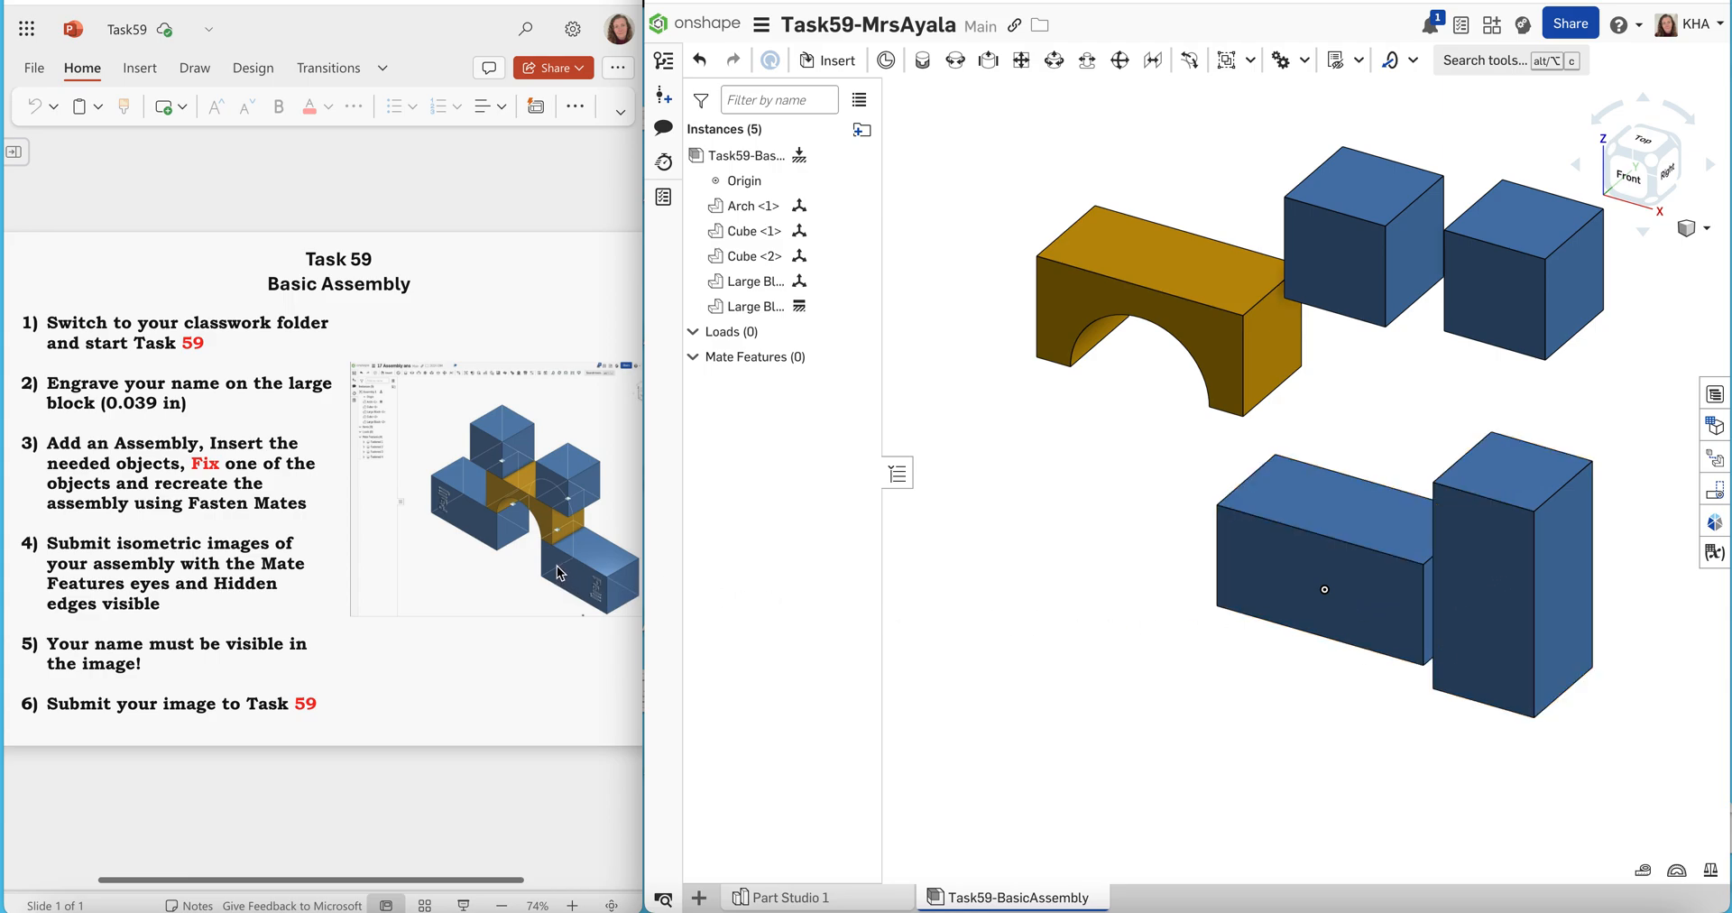
drag(1462, 570, 992, 585)
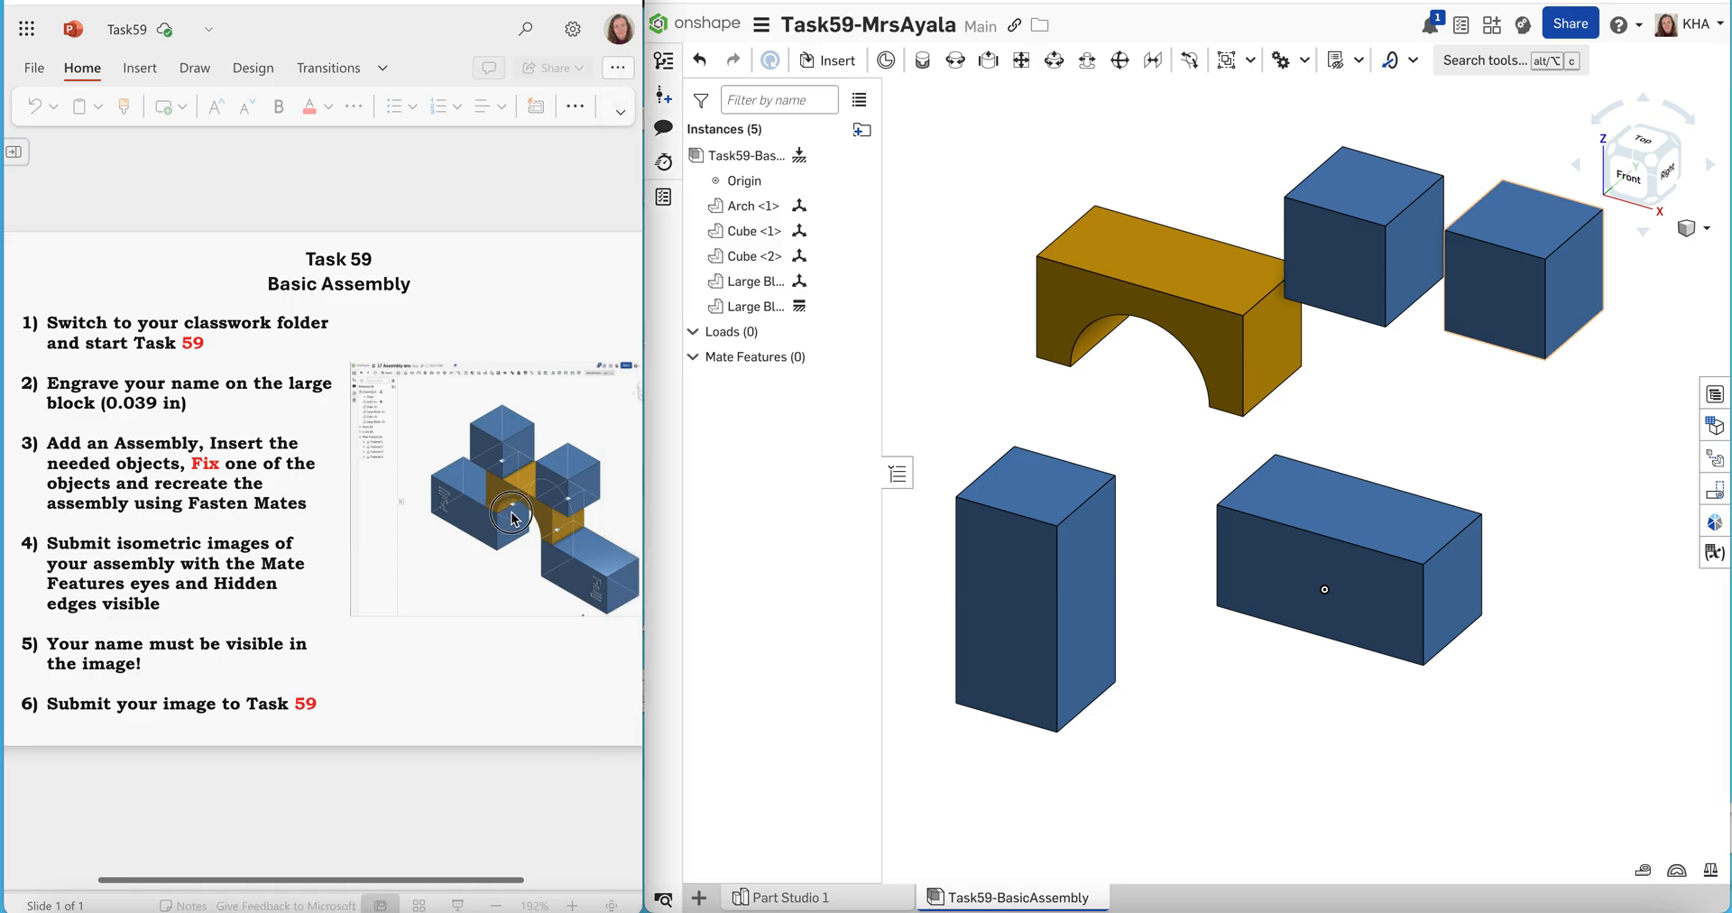
Switch to the PowerPoint slide and enlarge the reference assembly picture to examine how the parts join
ctrl+scroll(511, 518, up, 2)
ctrl+scroll(514, 512, down, 5)
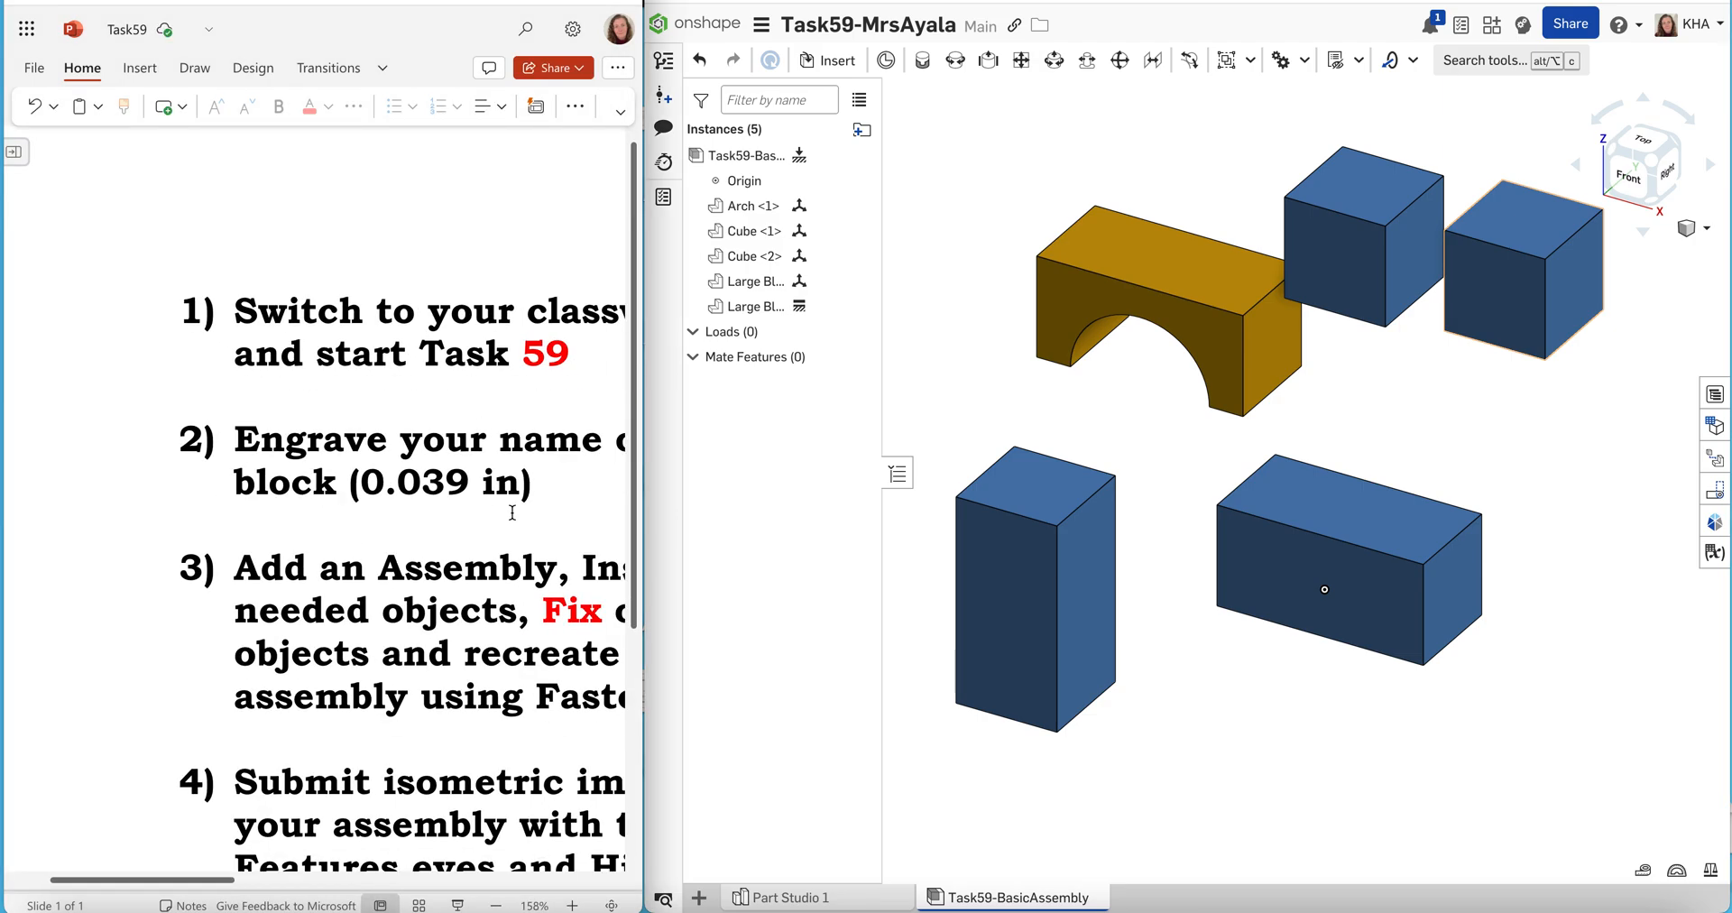
ctrl+scroll(512, 513, down, 1)
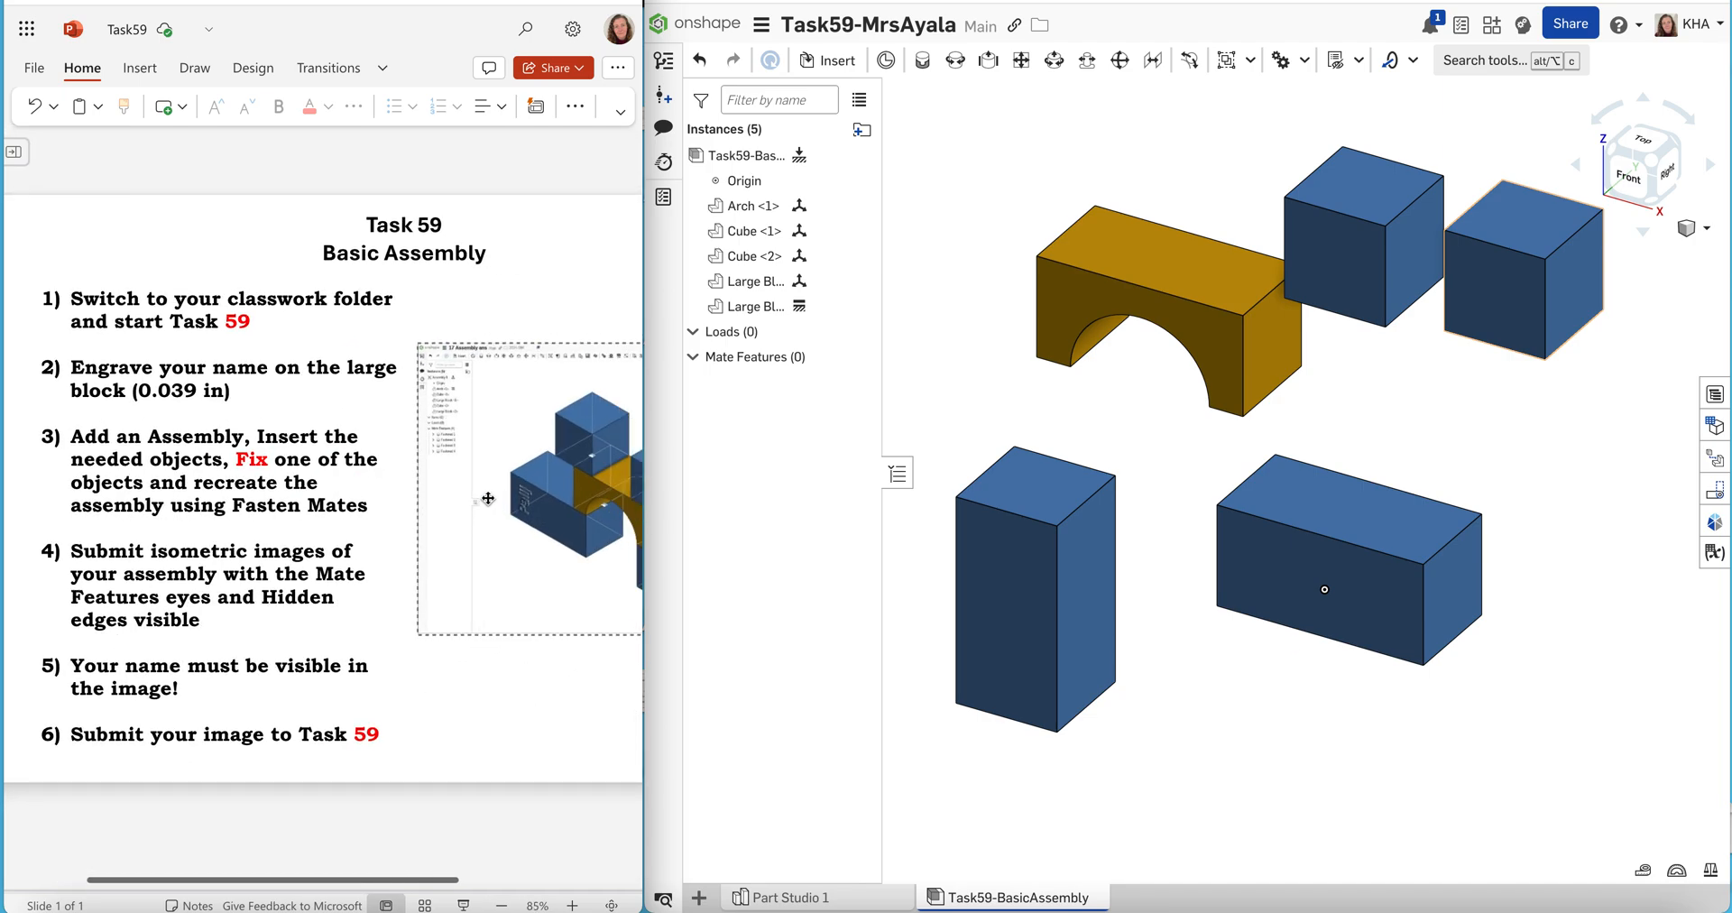
drag(343, 879, 440, 866)
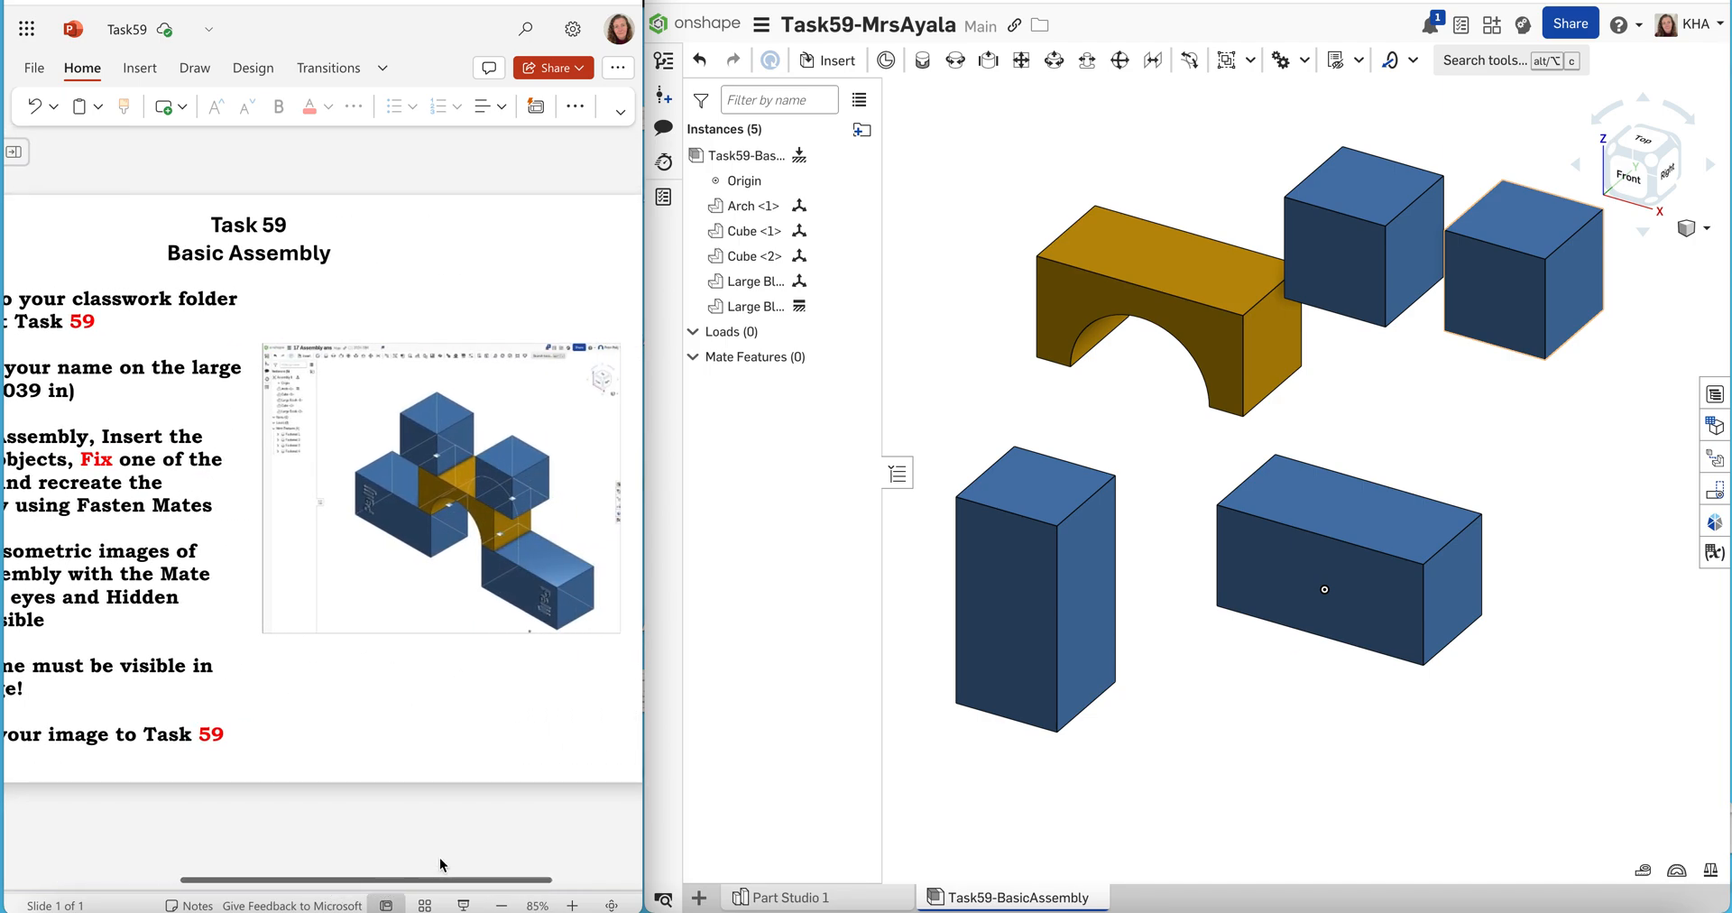
ctrl+scroll(513, 511, up, 5)
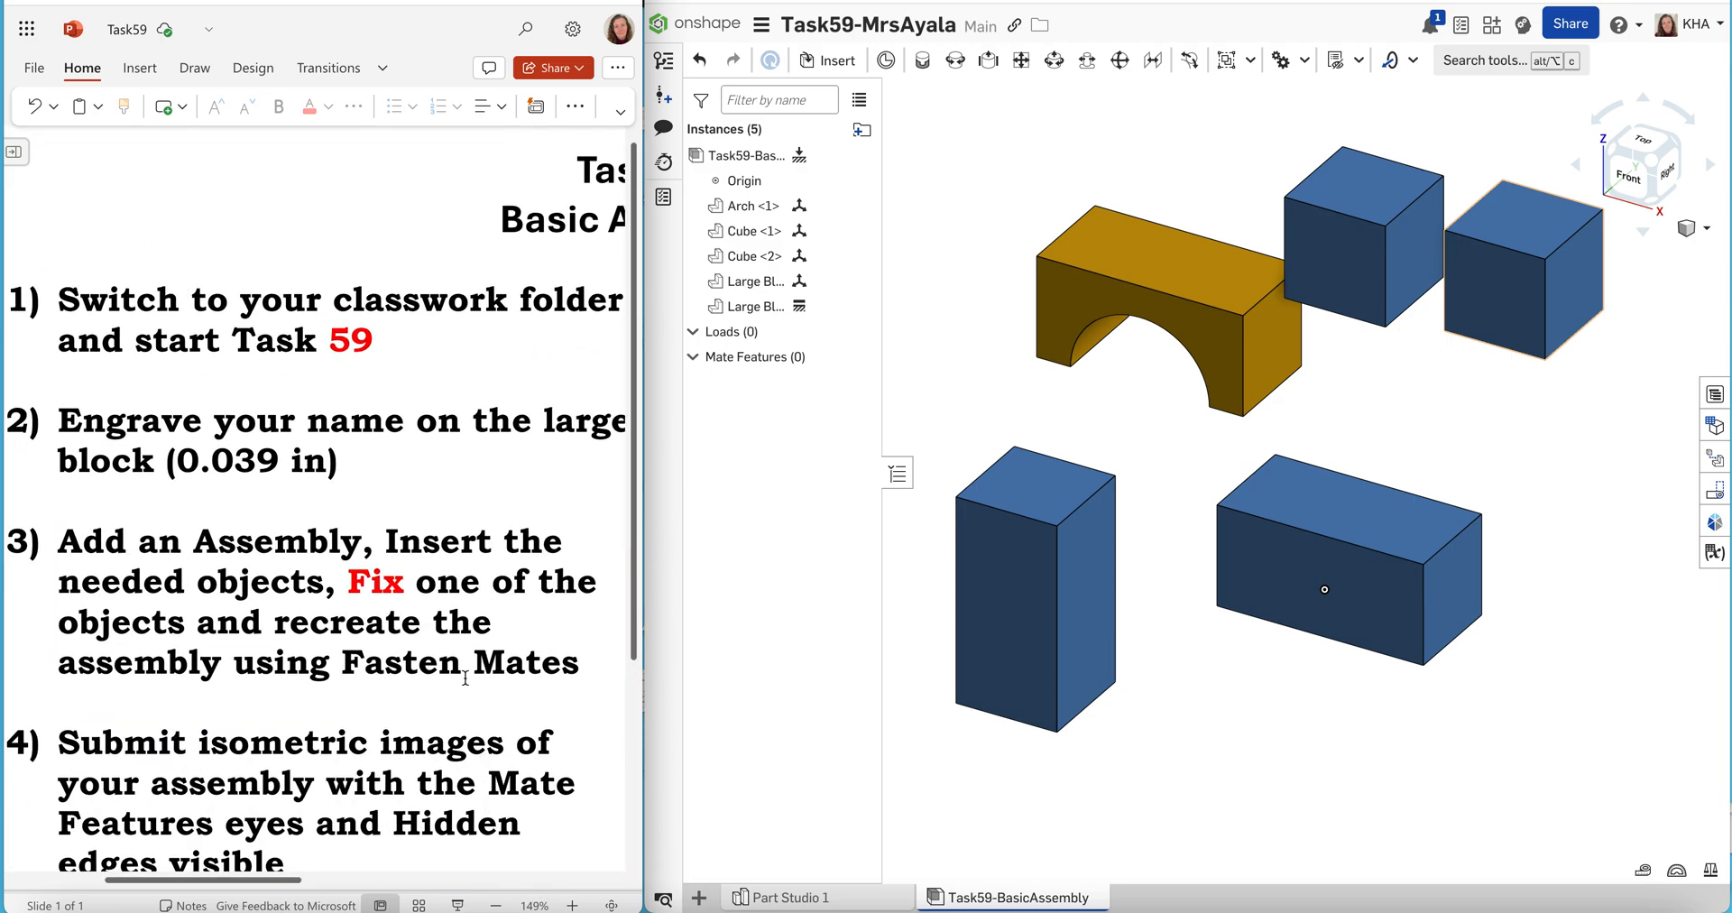
drag(282, 881, 494, 853)
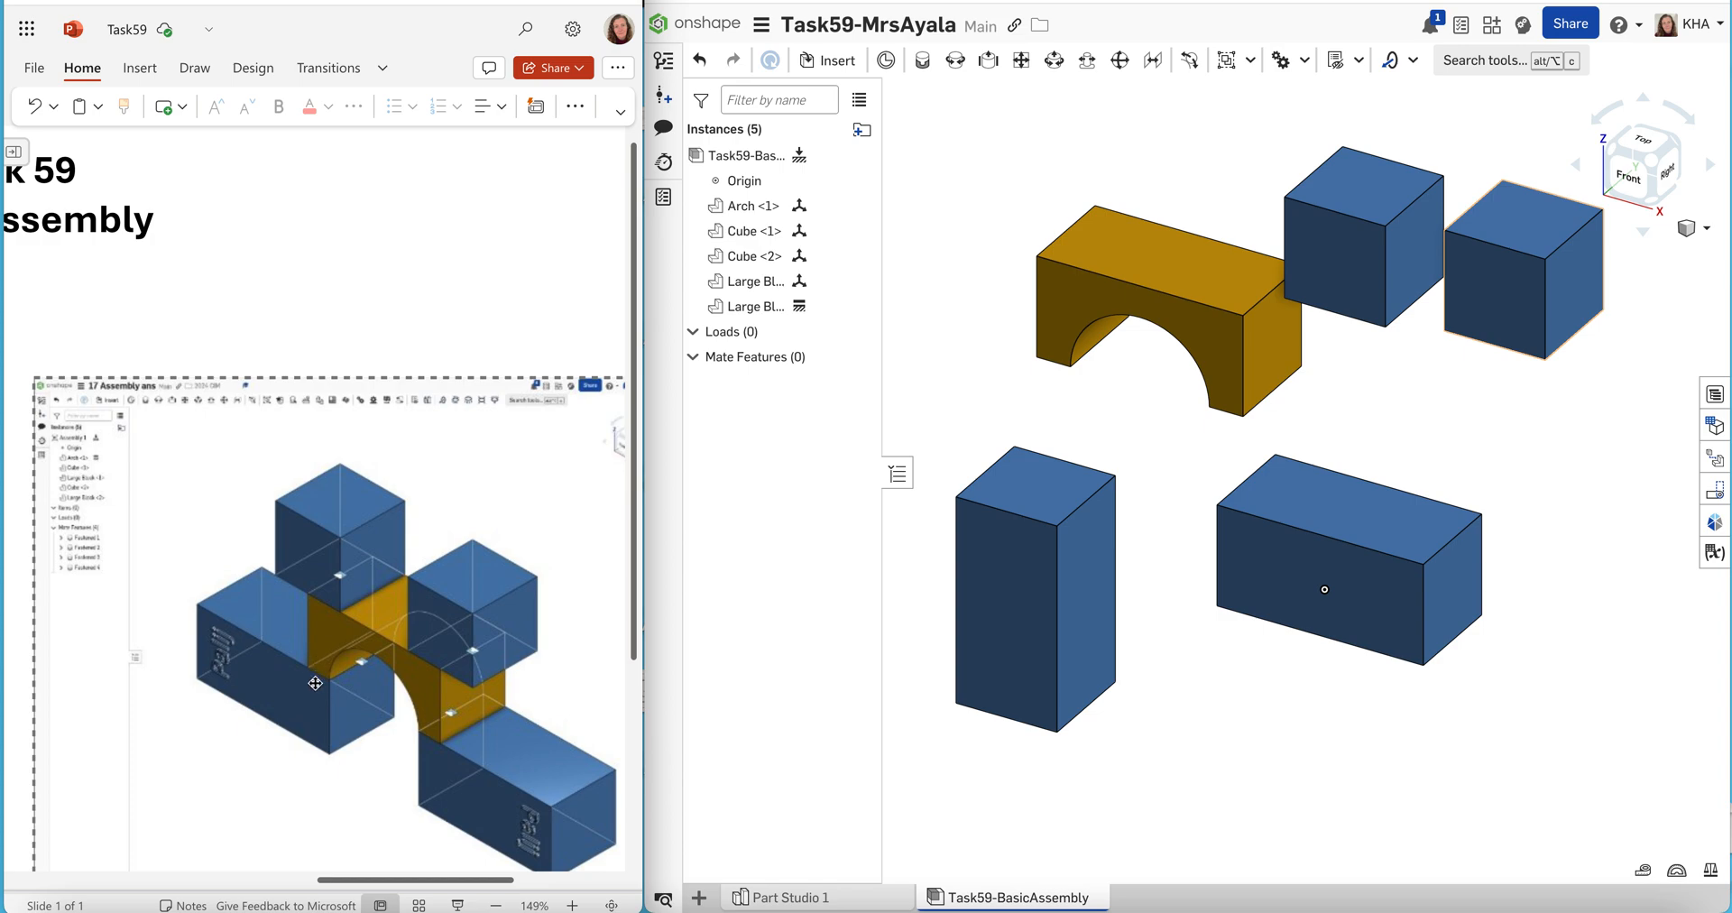
Add a Fastened mate joining the fixed block's upper right-end edge midpoint to the inner bottom edge of the arch's left foot
click(923, 64)
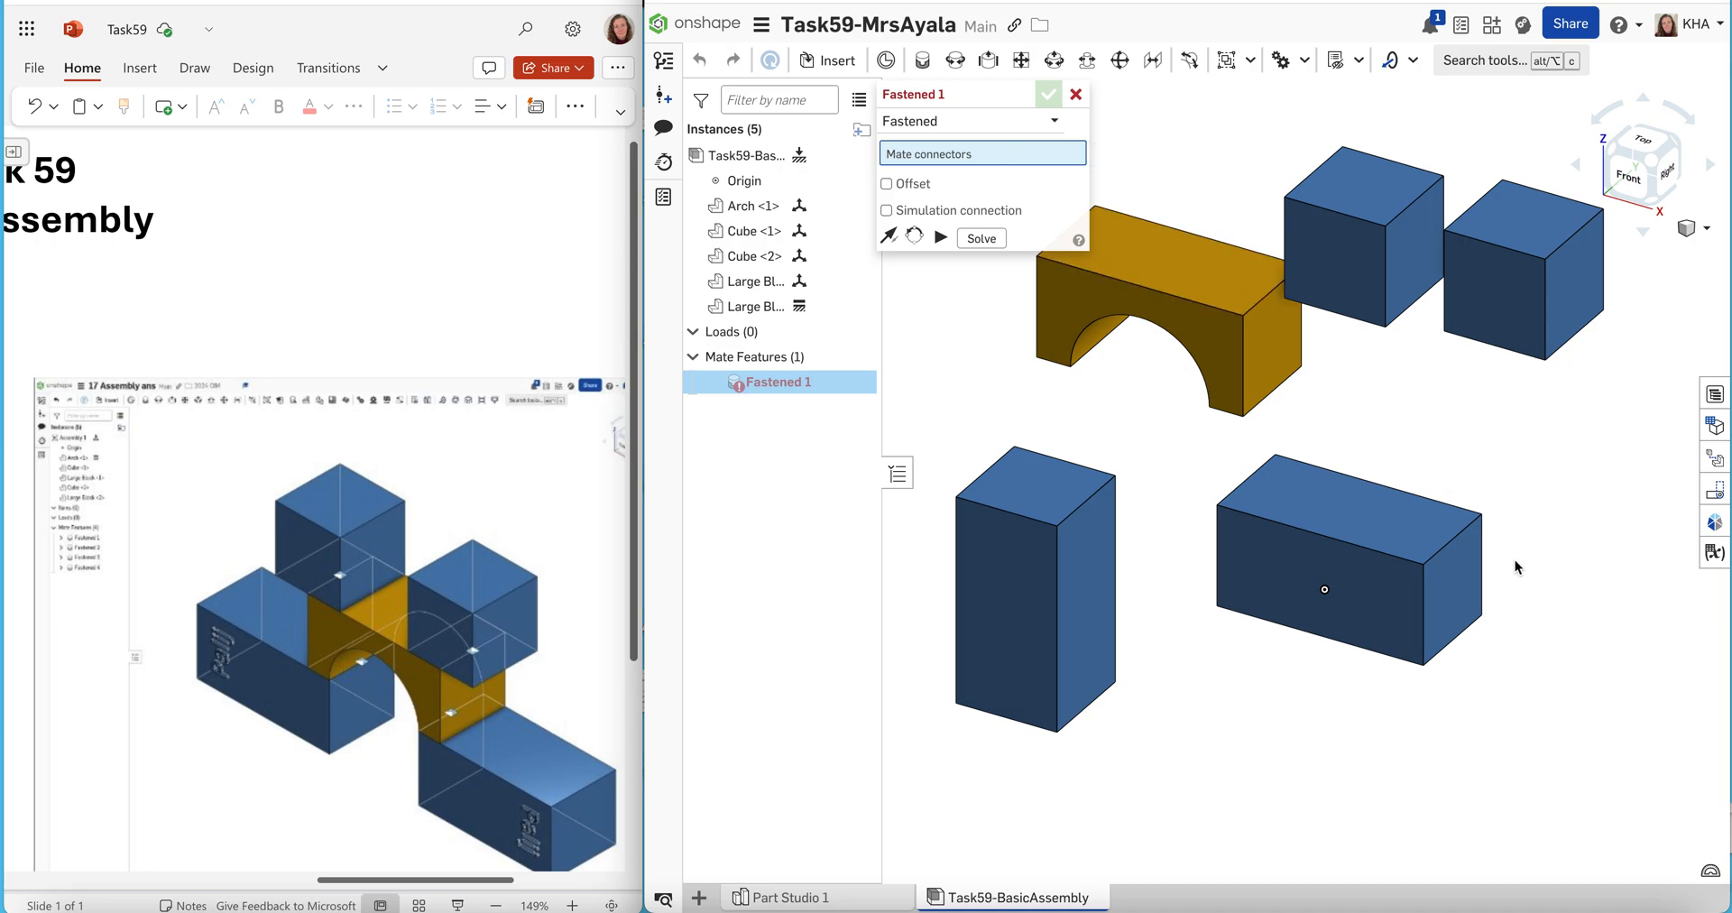
click(1447, 550)
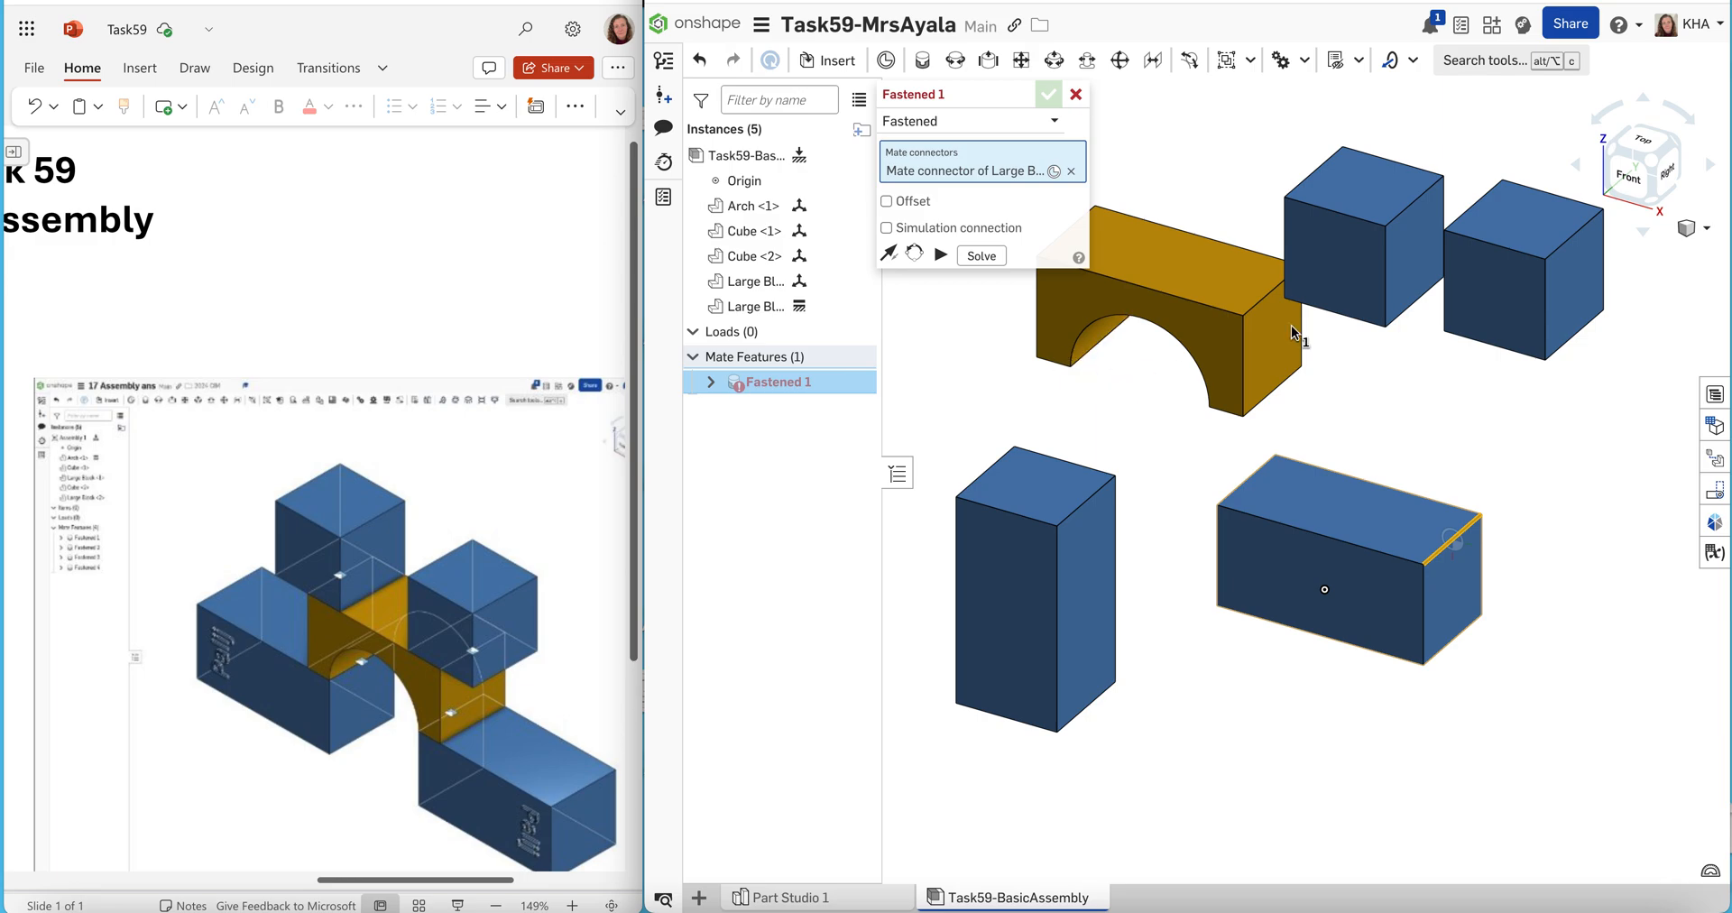
click(1645, 99)
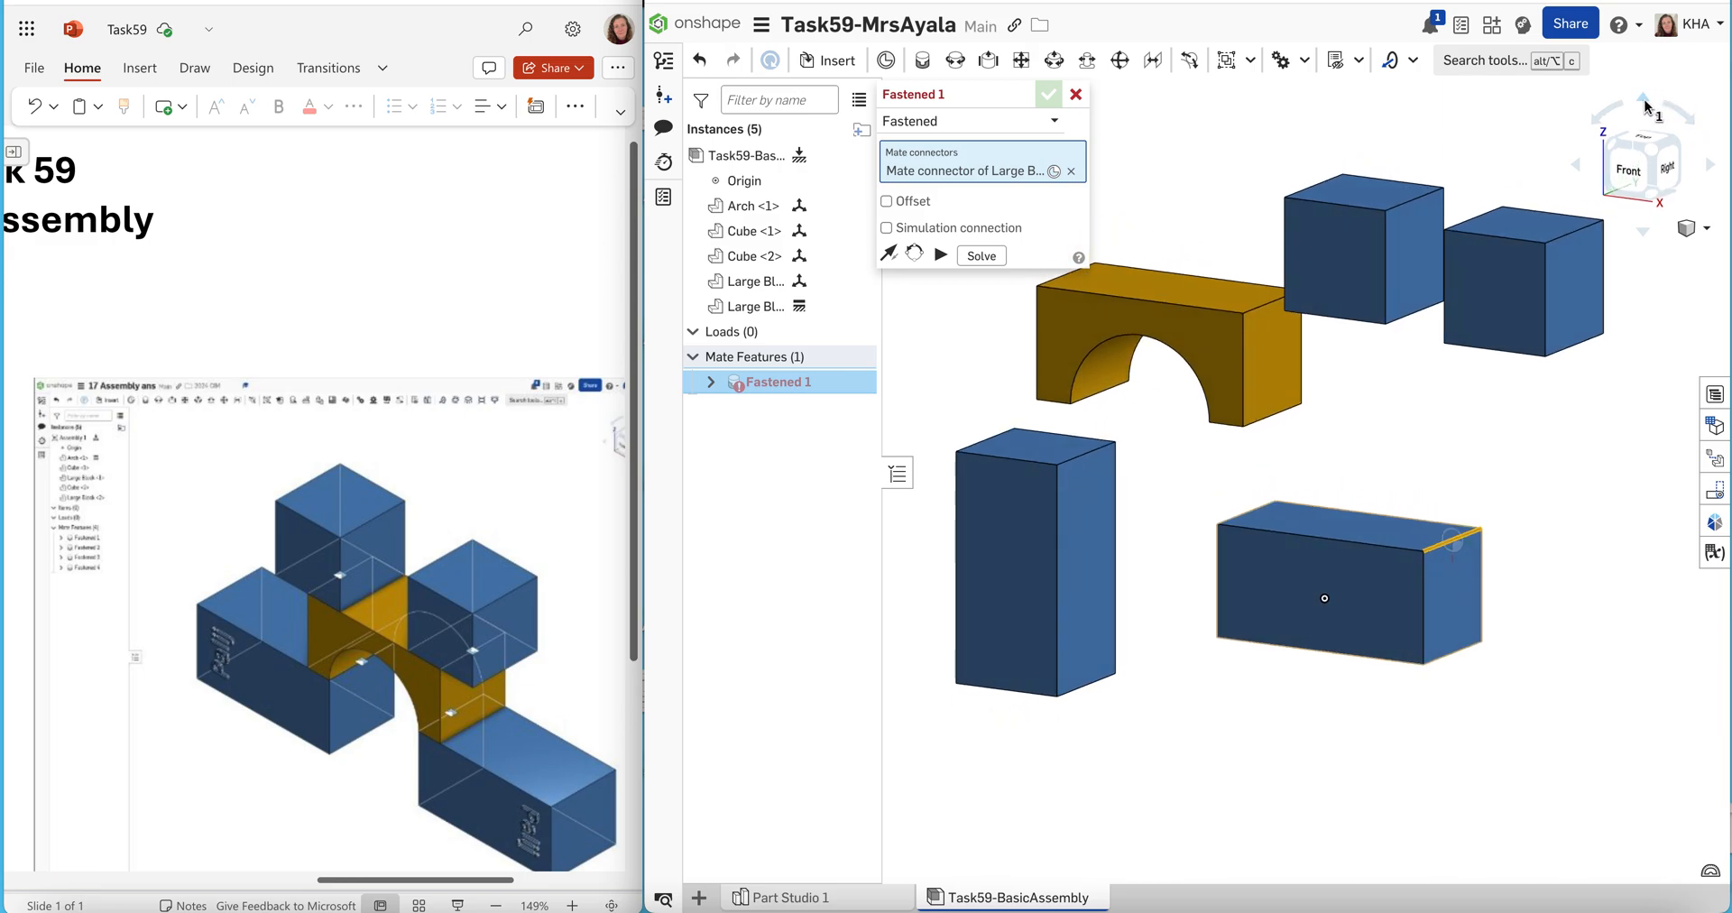
click(1645, 103)
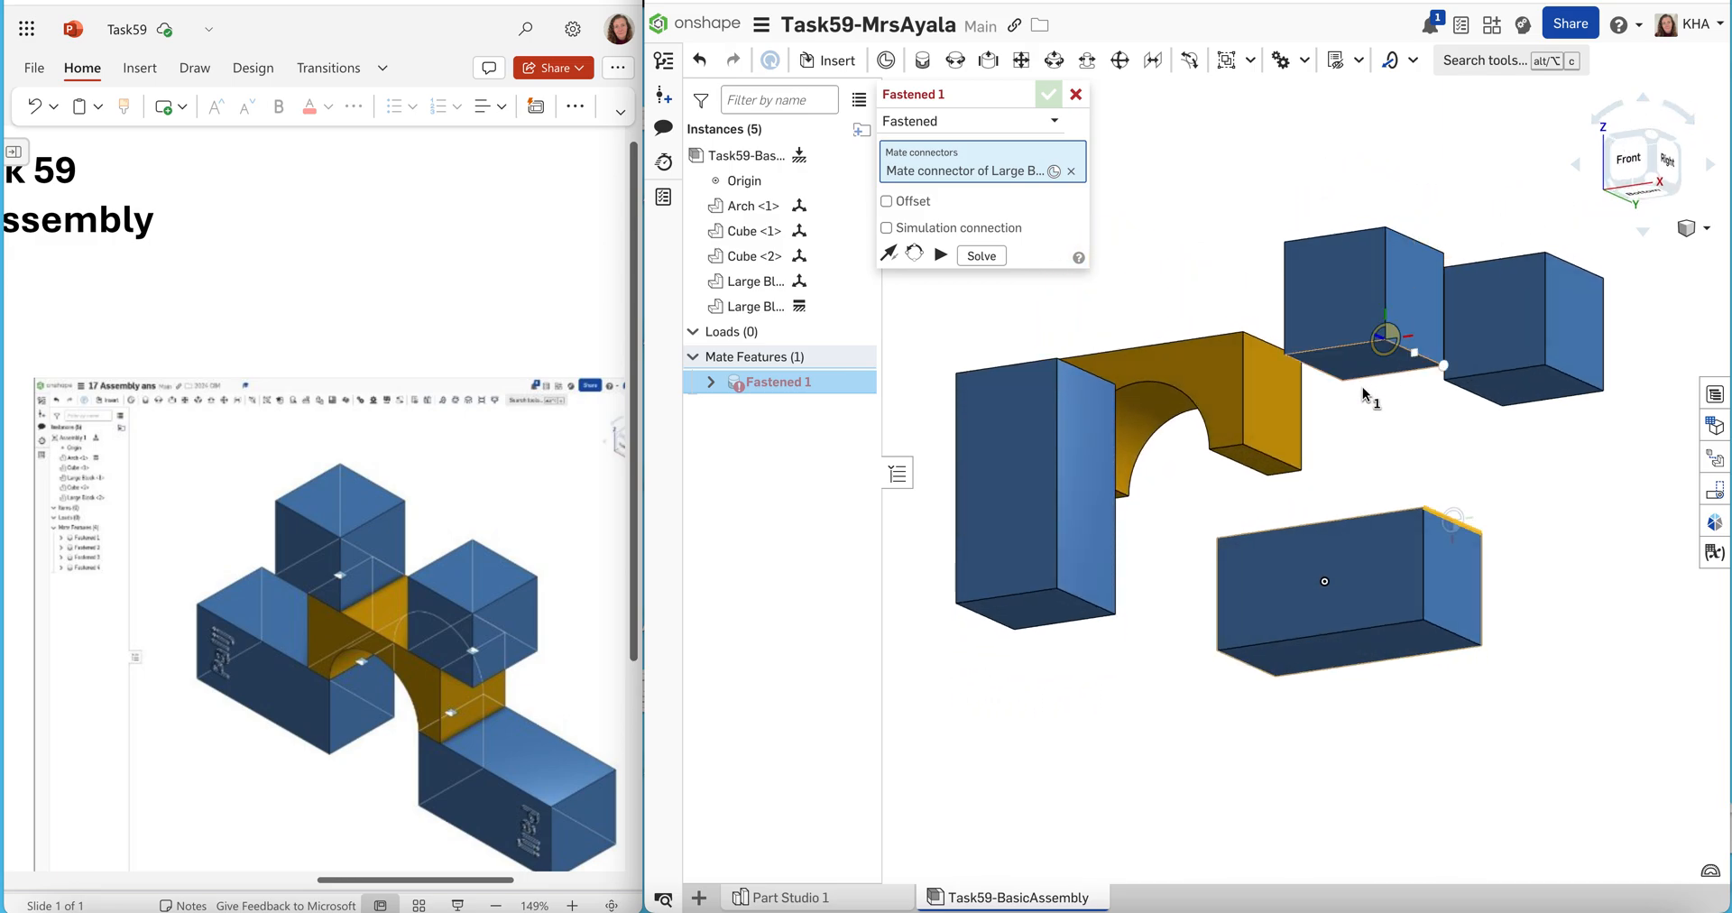
right_drag(1228, 516, 1233, 468)
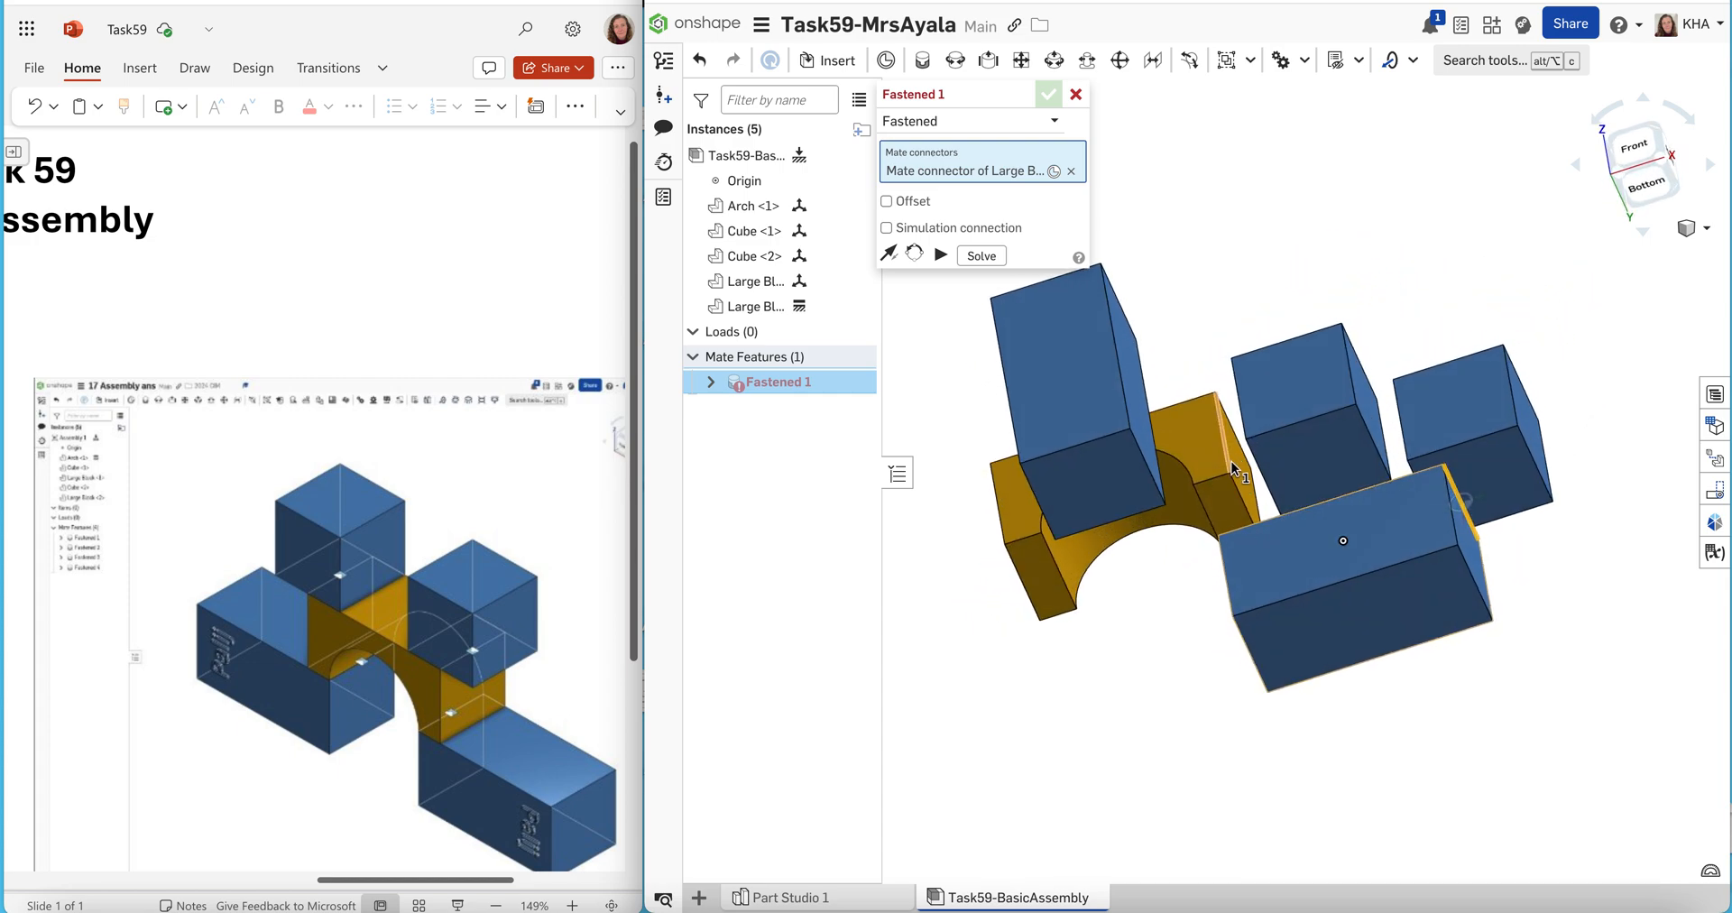
click(1060, 570)
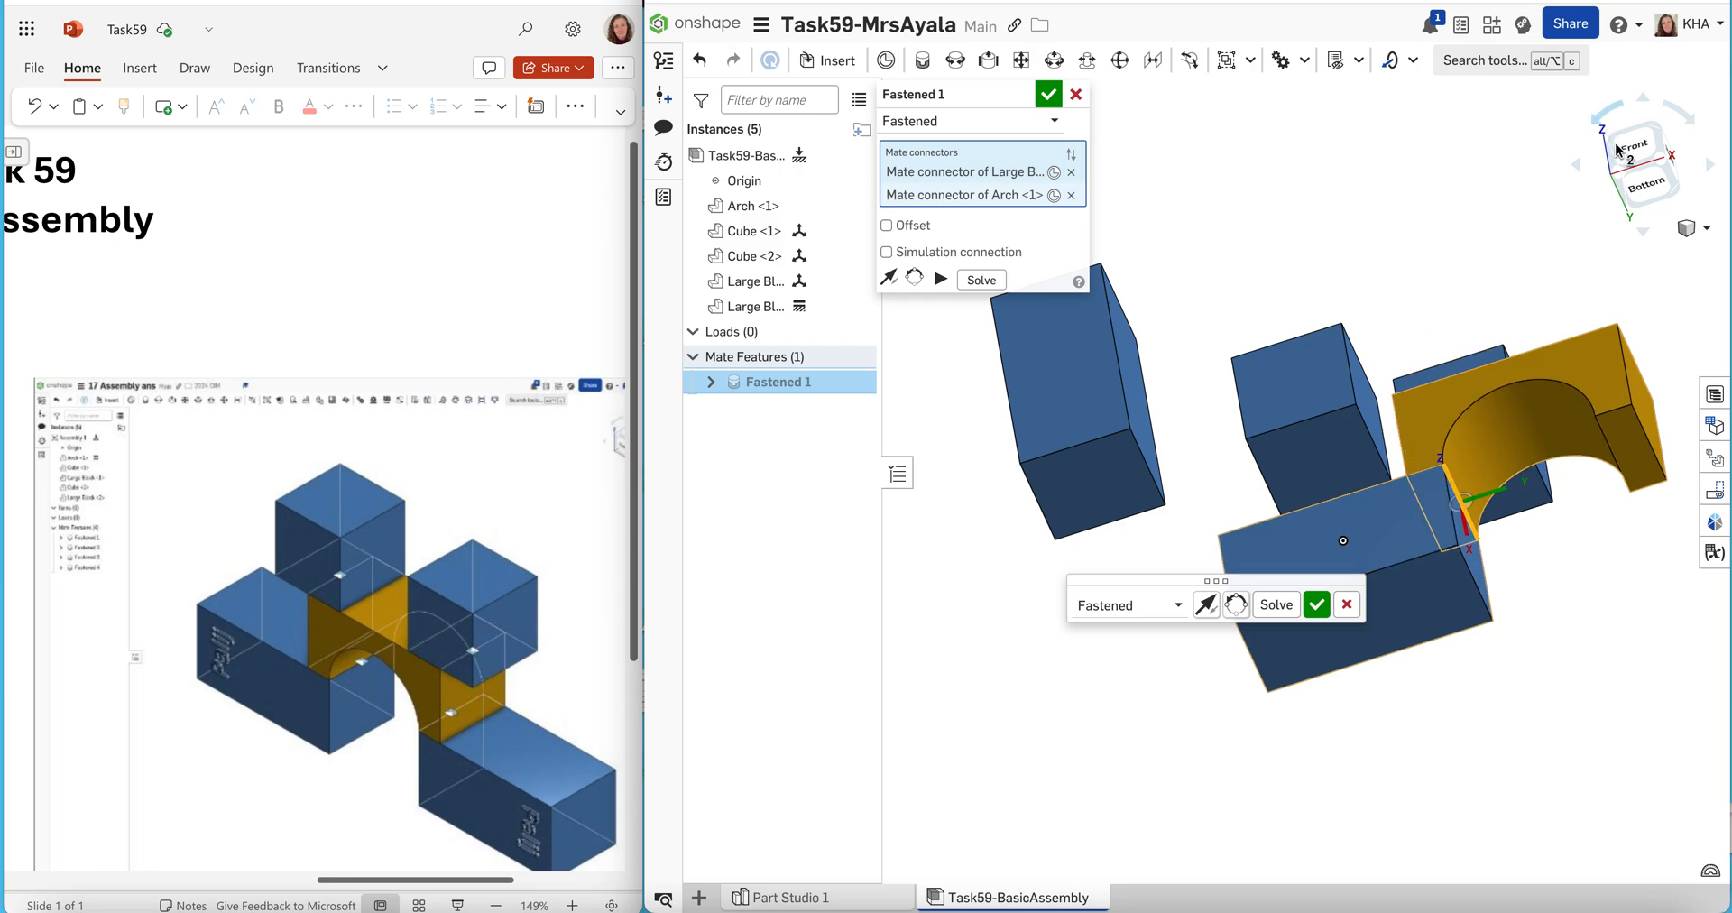
click(1694, 228)
click(1693, 257)
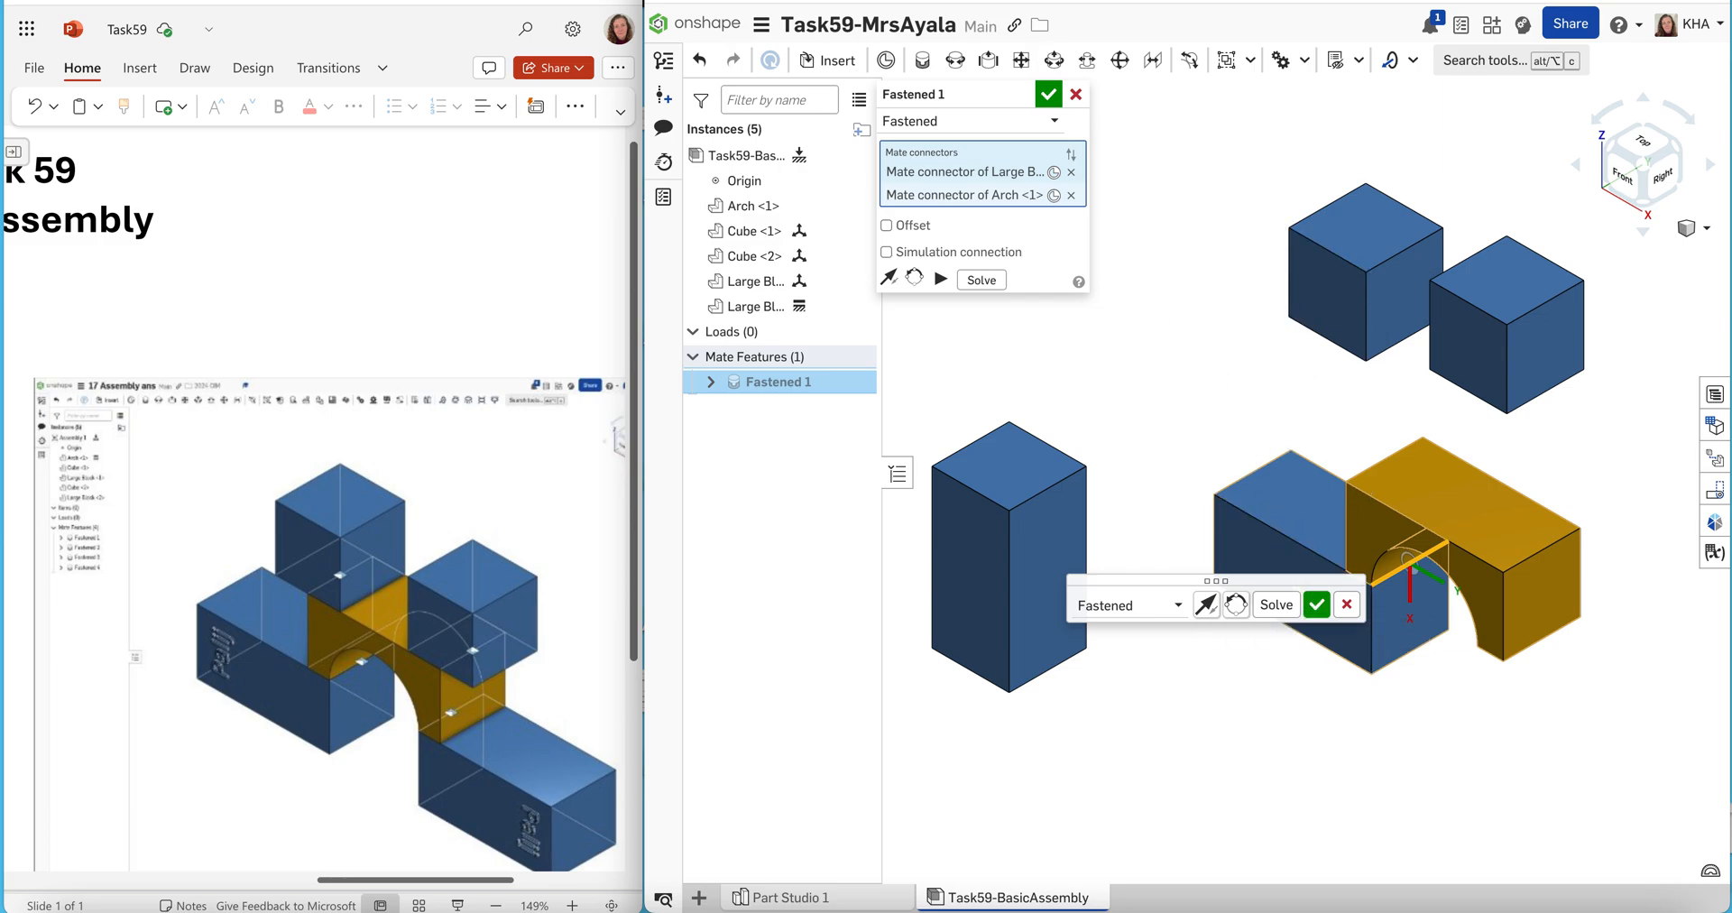
click(1048, 94)
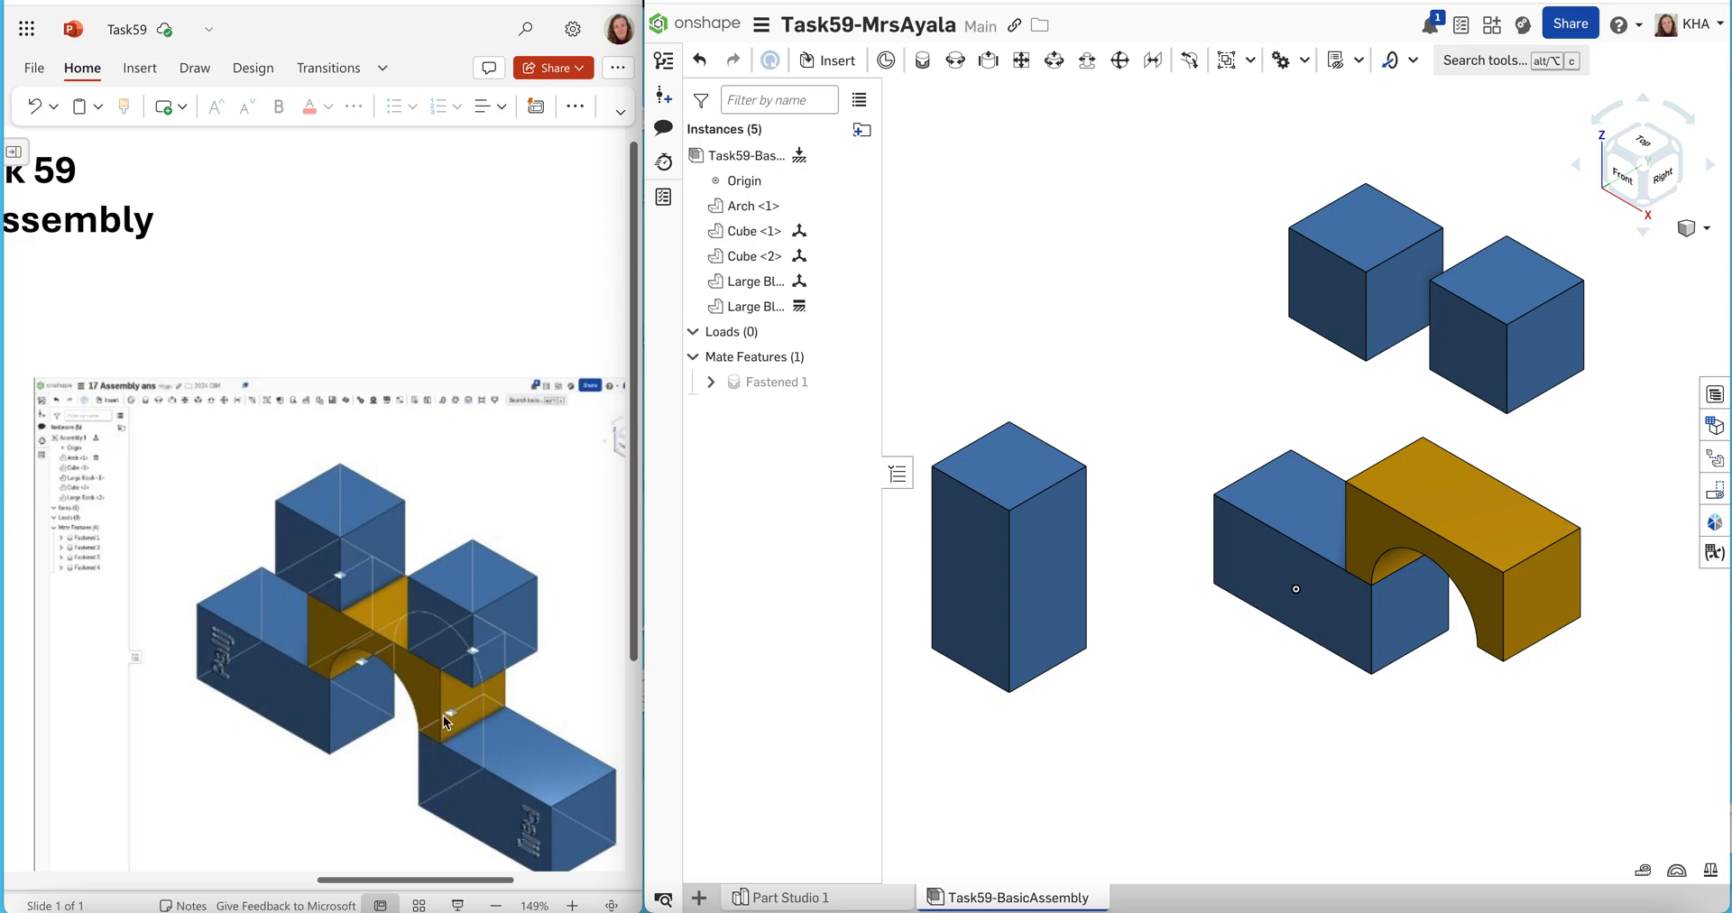
Rotate the upright large block 90 deg about its front face normal so it lies horizontally
click(976, 566)
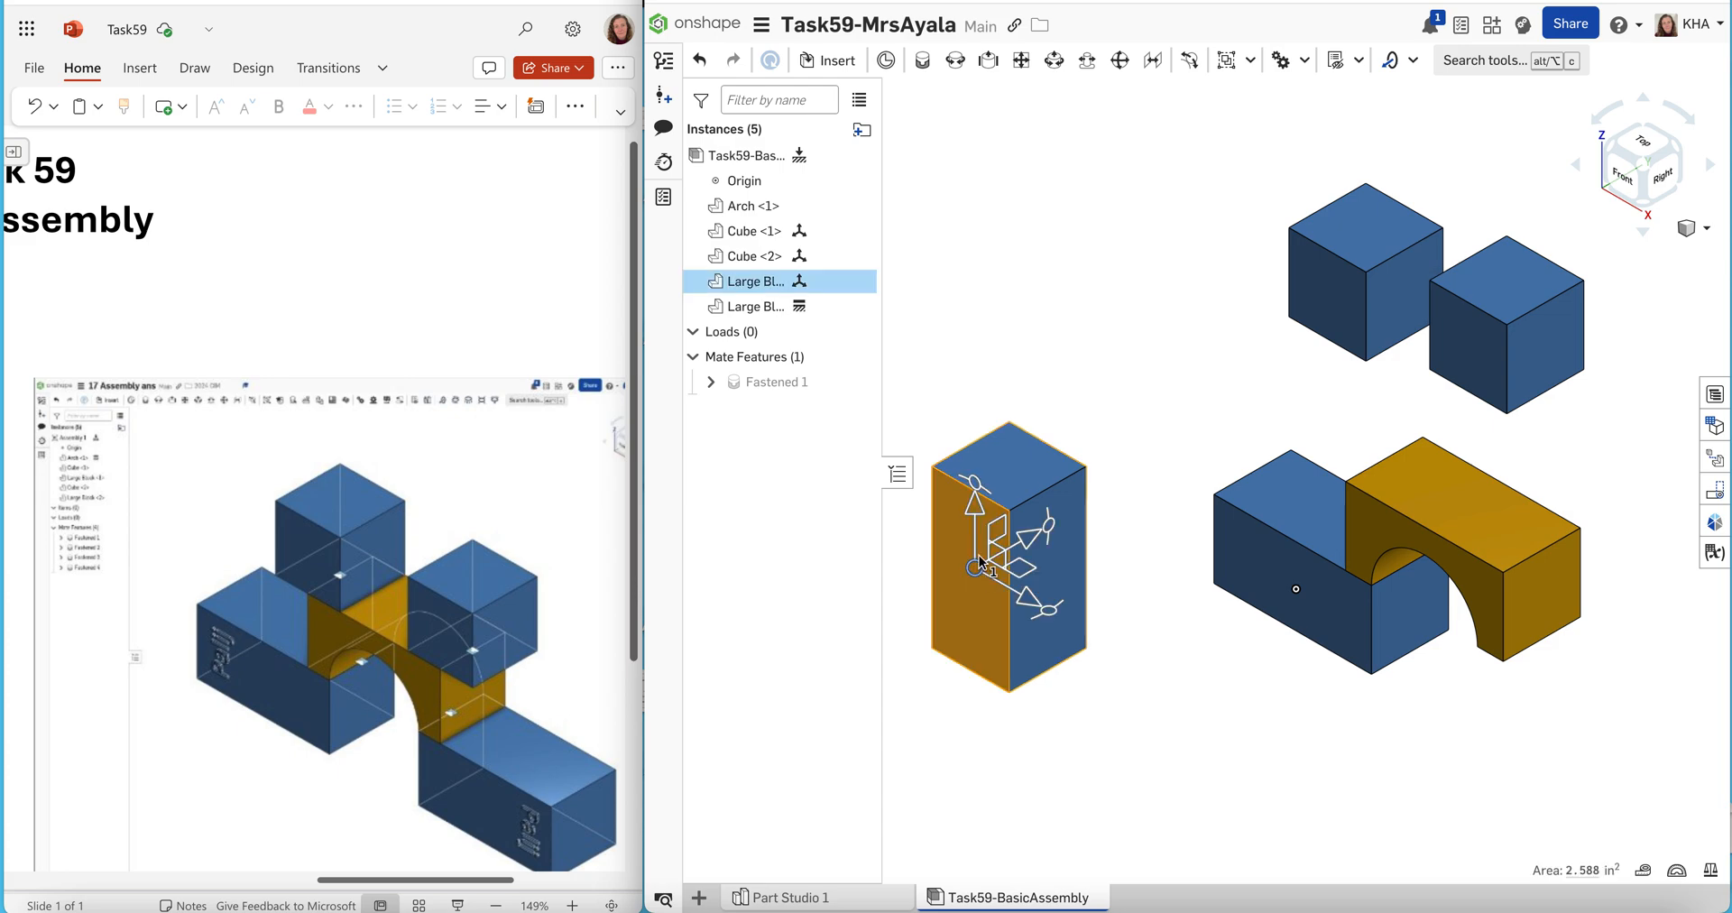
drag(975, 488, 1051, 619)
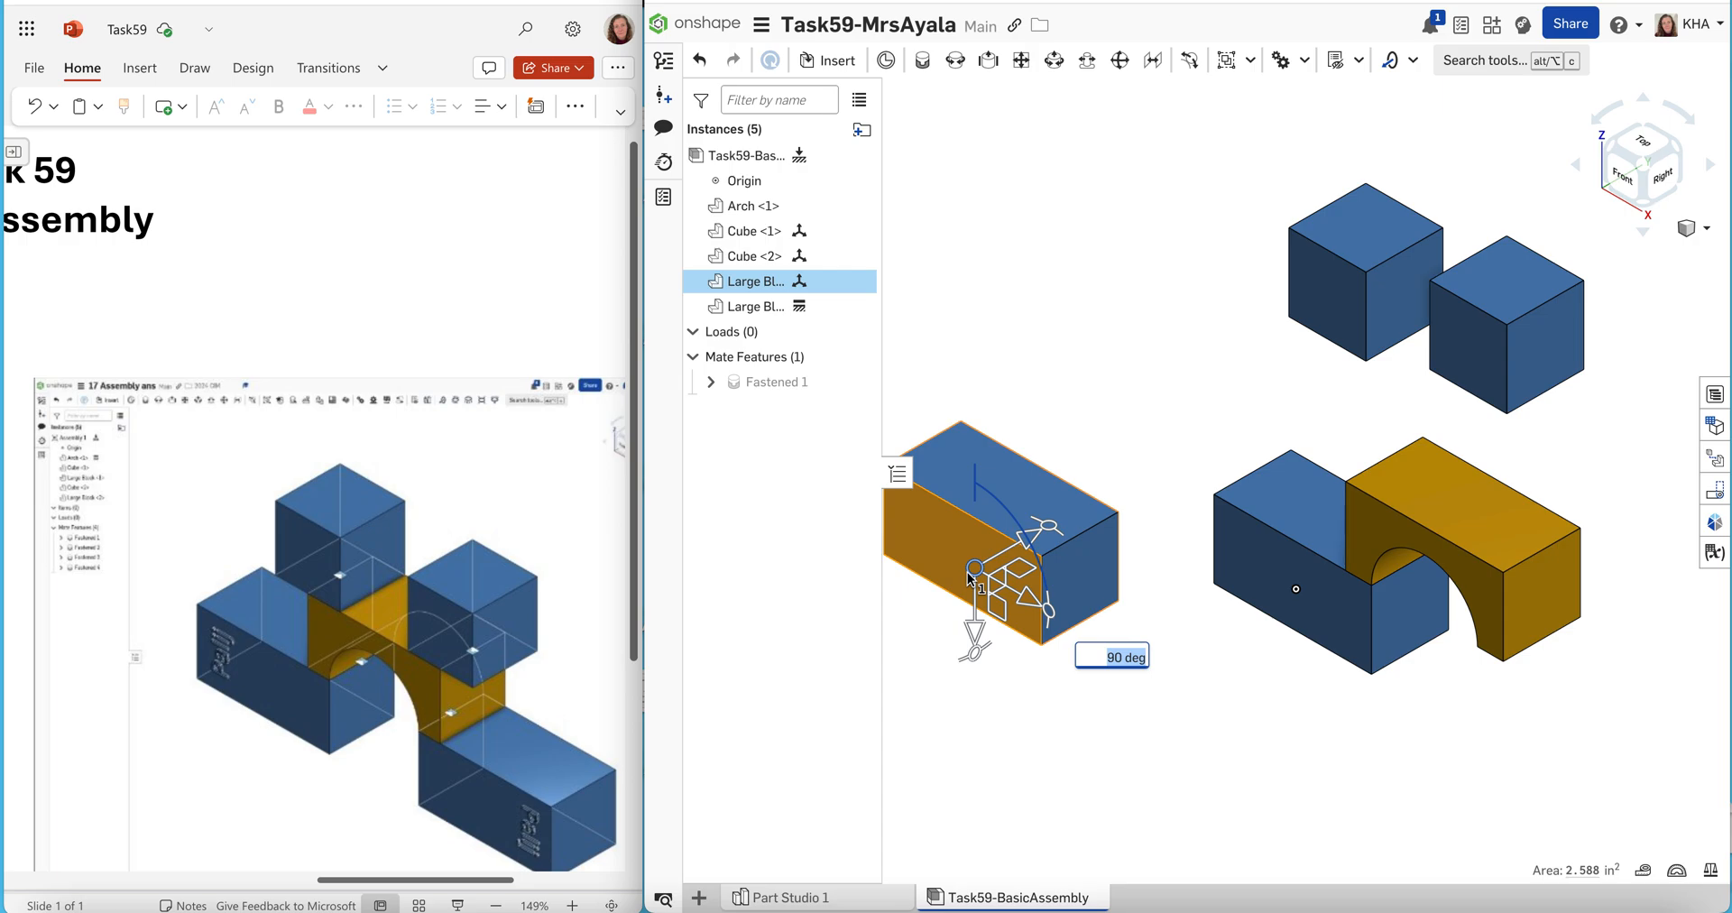
click(917, 624)
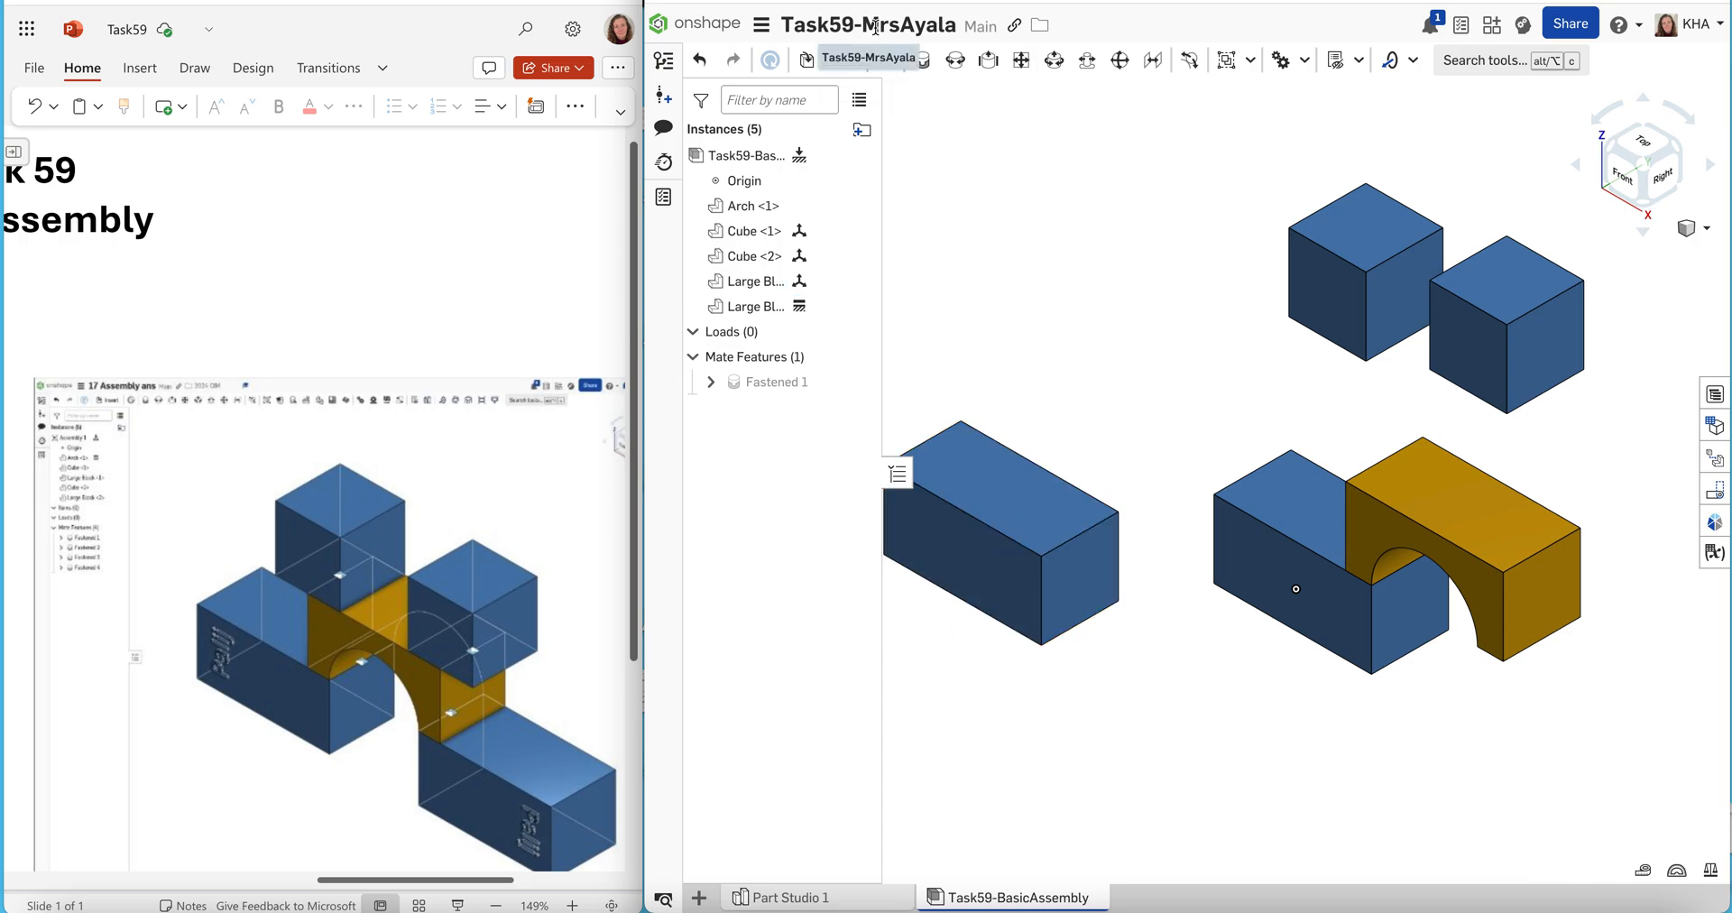
Add a Fastened mate joining the loose large block's upper left-end edge midpoint to the inner bottom edge of the arch's right foot
click(924, 63)
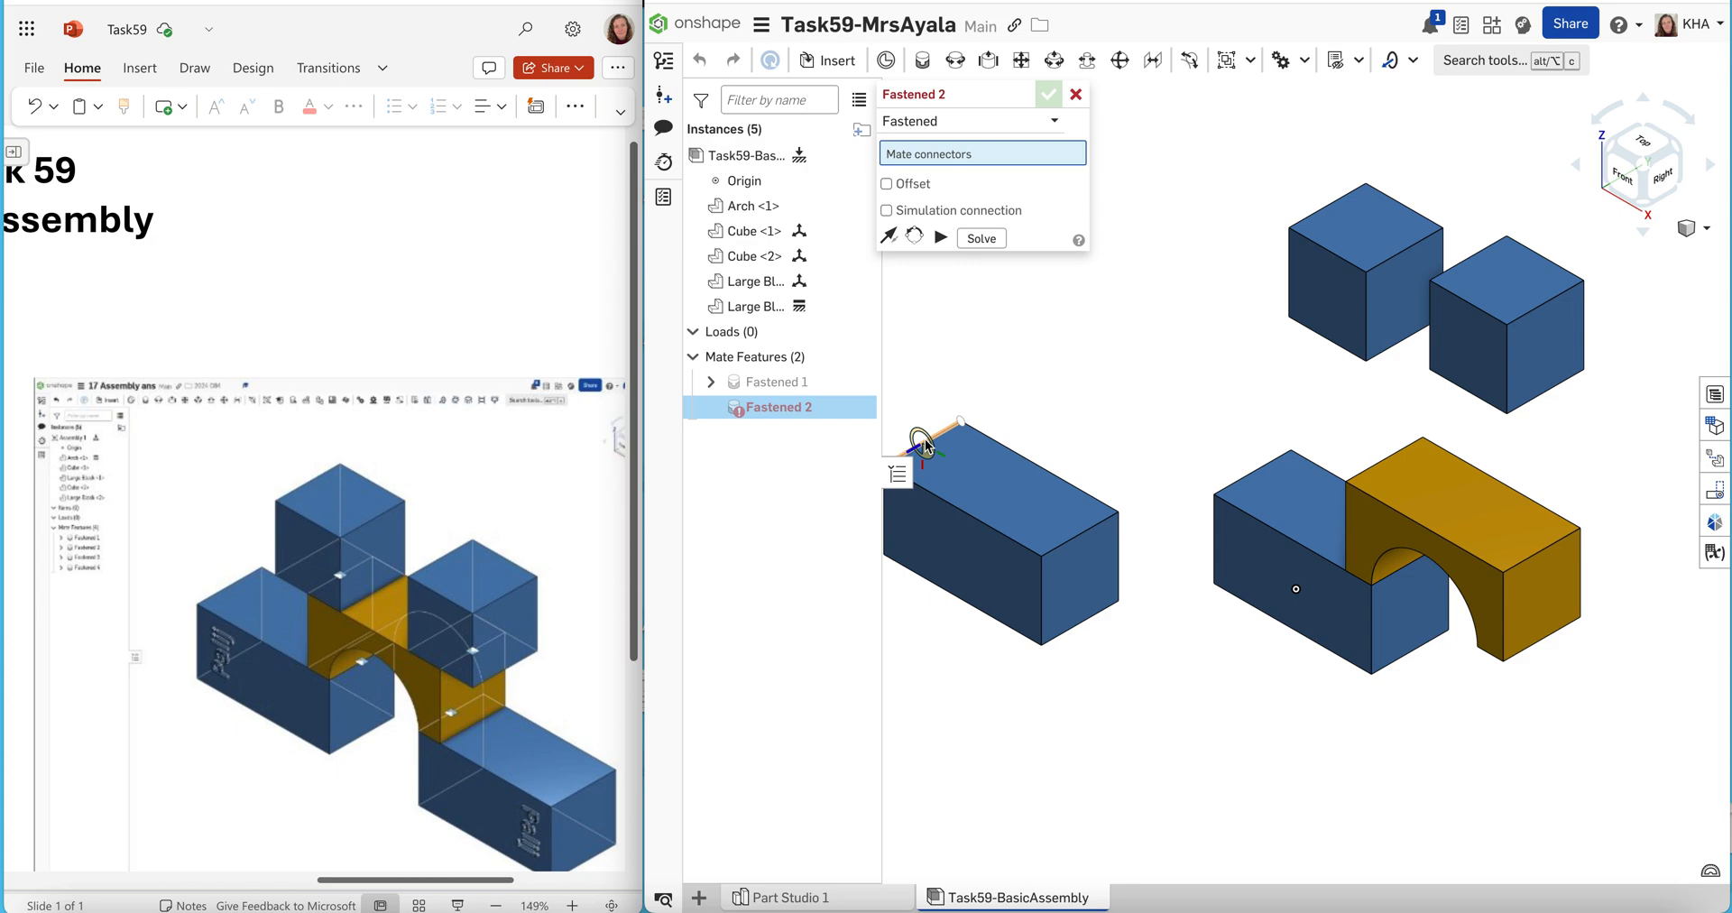
click(926, 445)
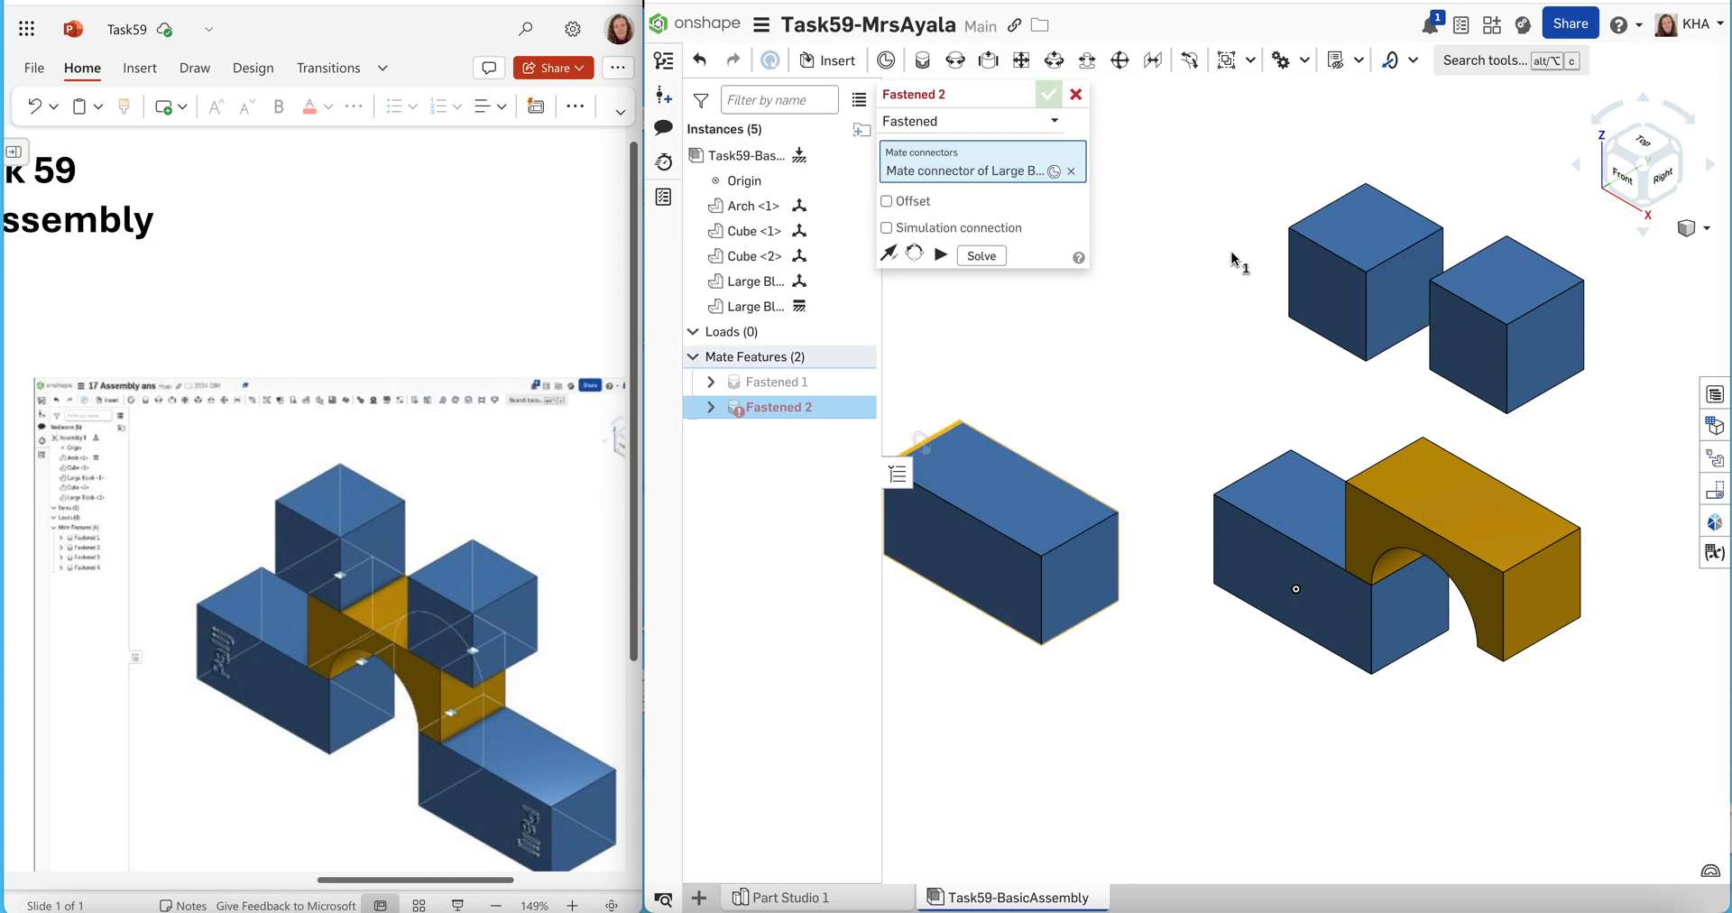
right_drag(1210, 398, 1245, 480)
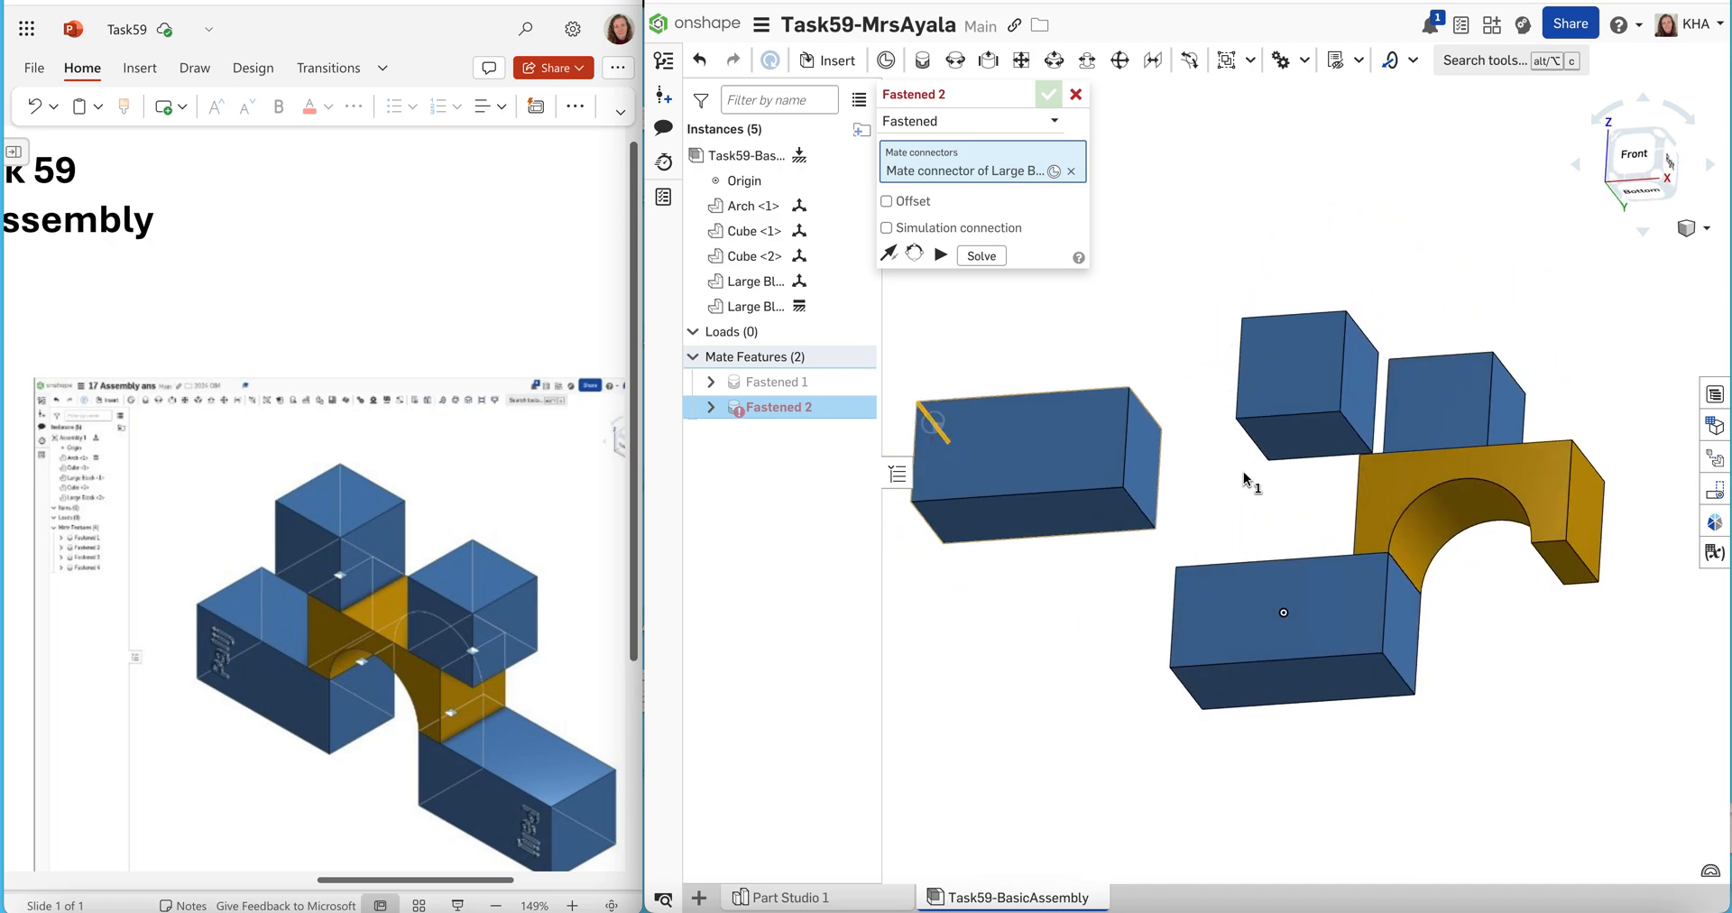
click(1548, 566)
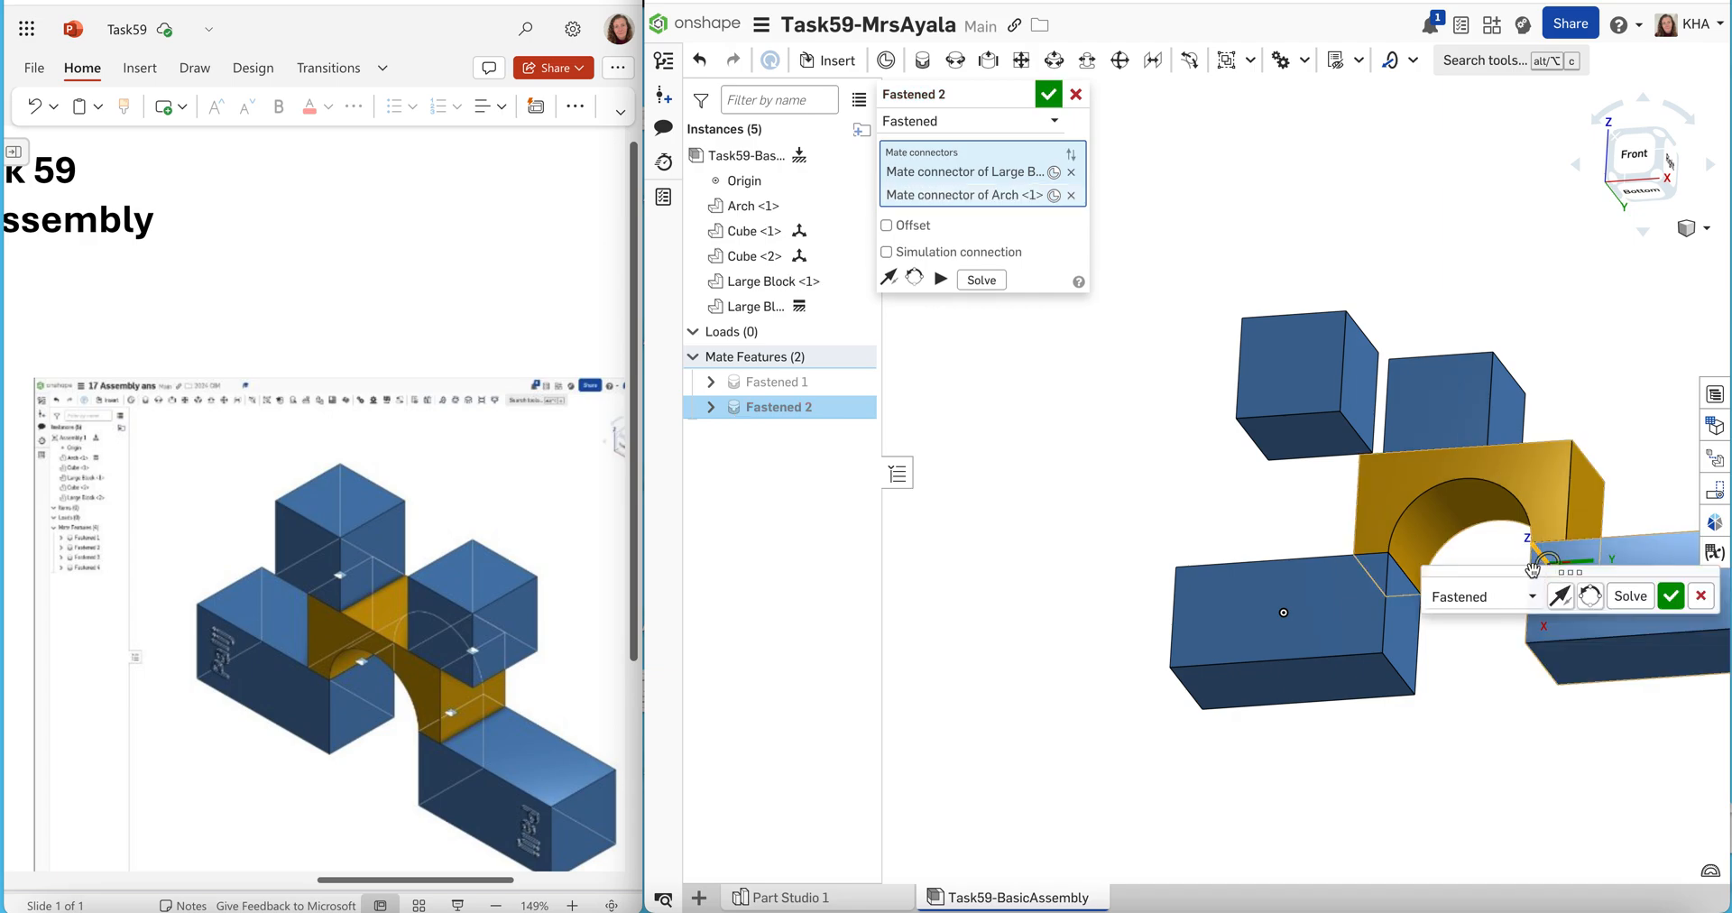
click(1703, 231)
click(1683, 256)
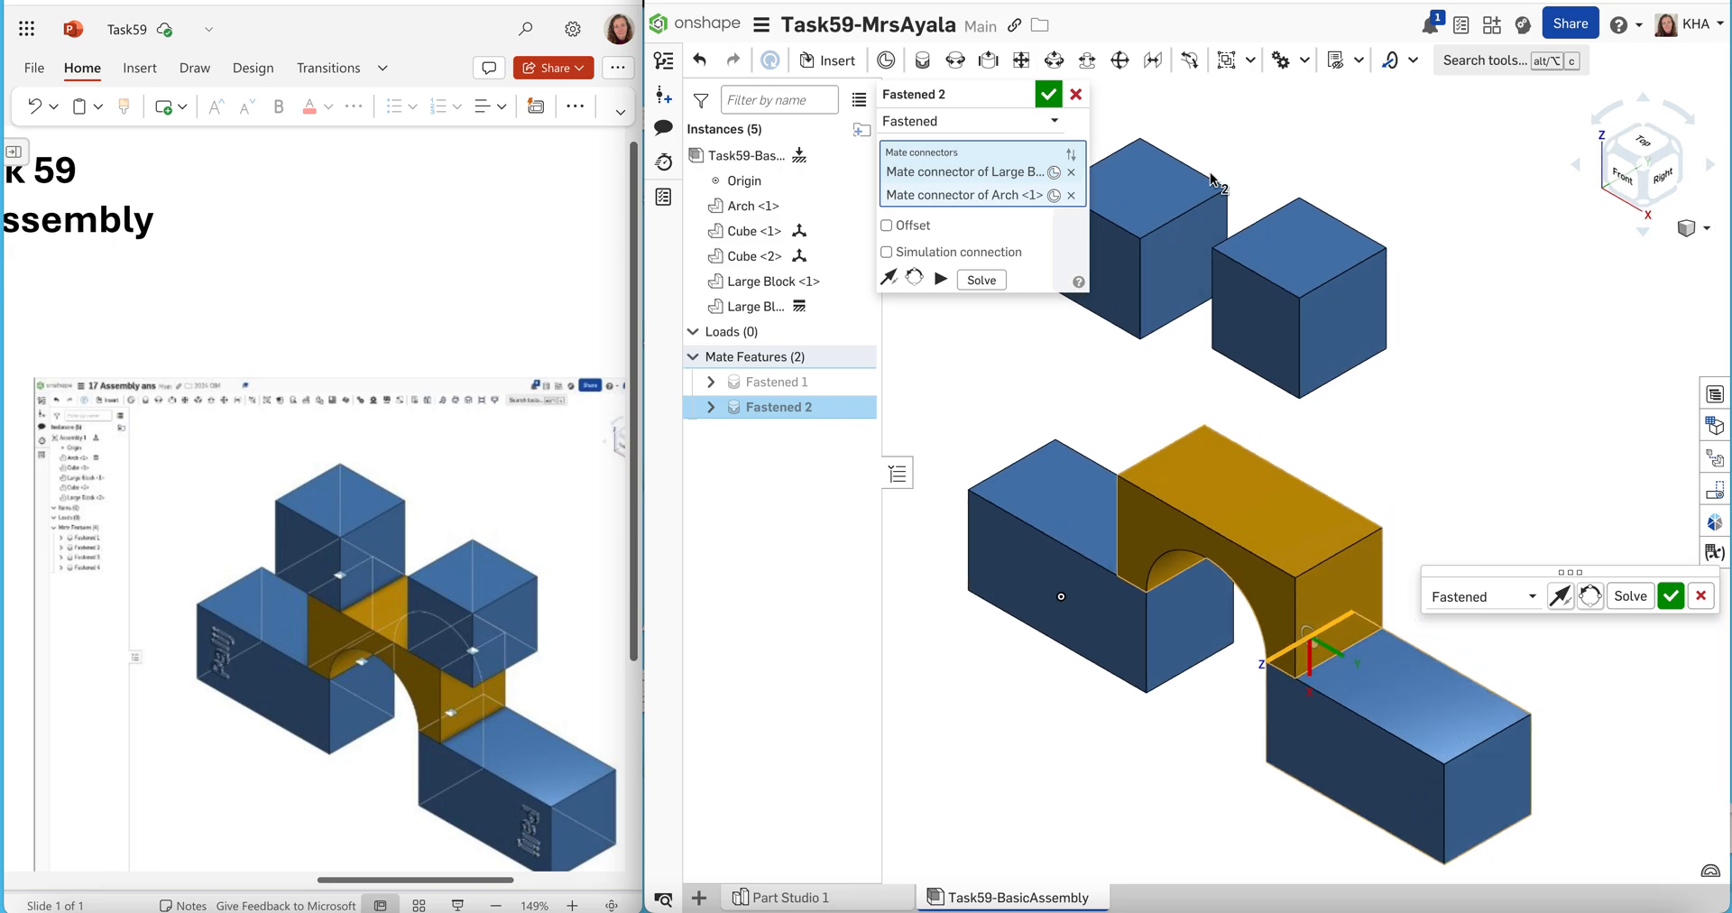
click(1048, 95)
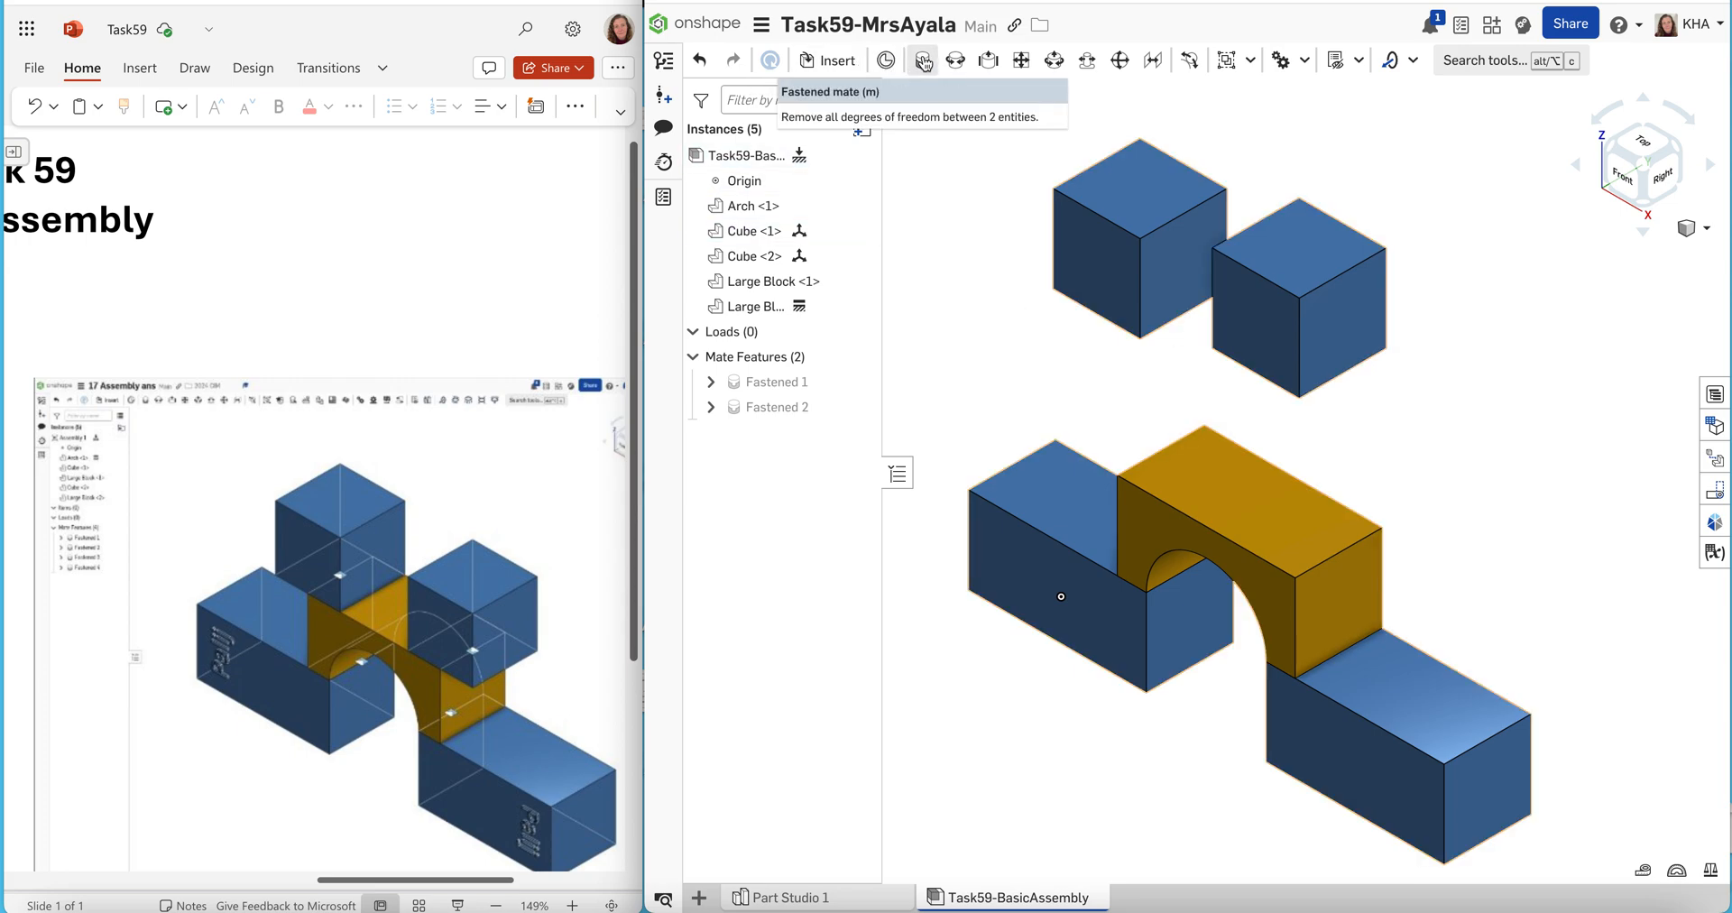
Add a Fastened mate joining the nearer cube's lower right-side edge midpoint to the arch's upper right-end edge midpoint, with Offset enabled
click(923, 60)
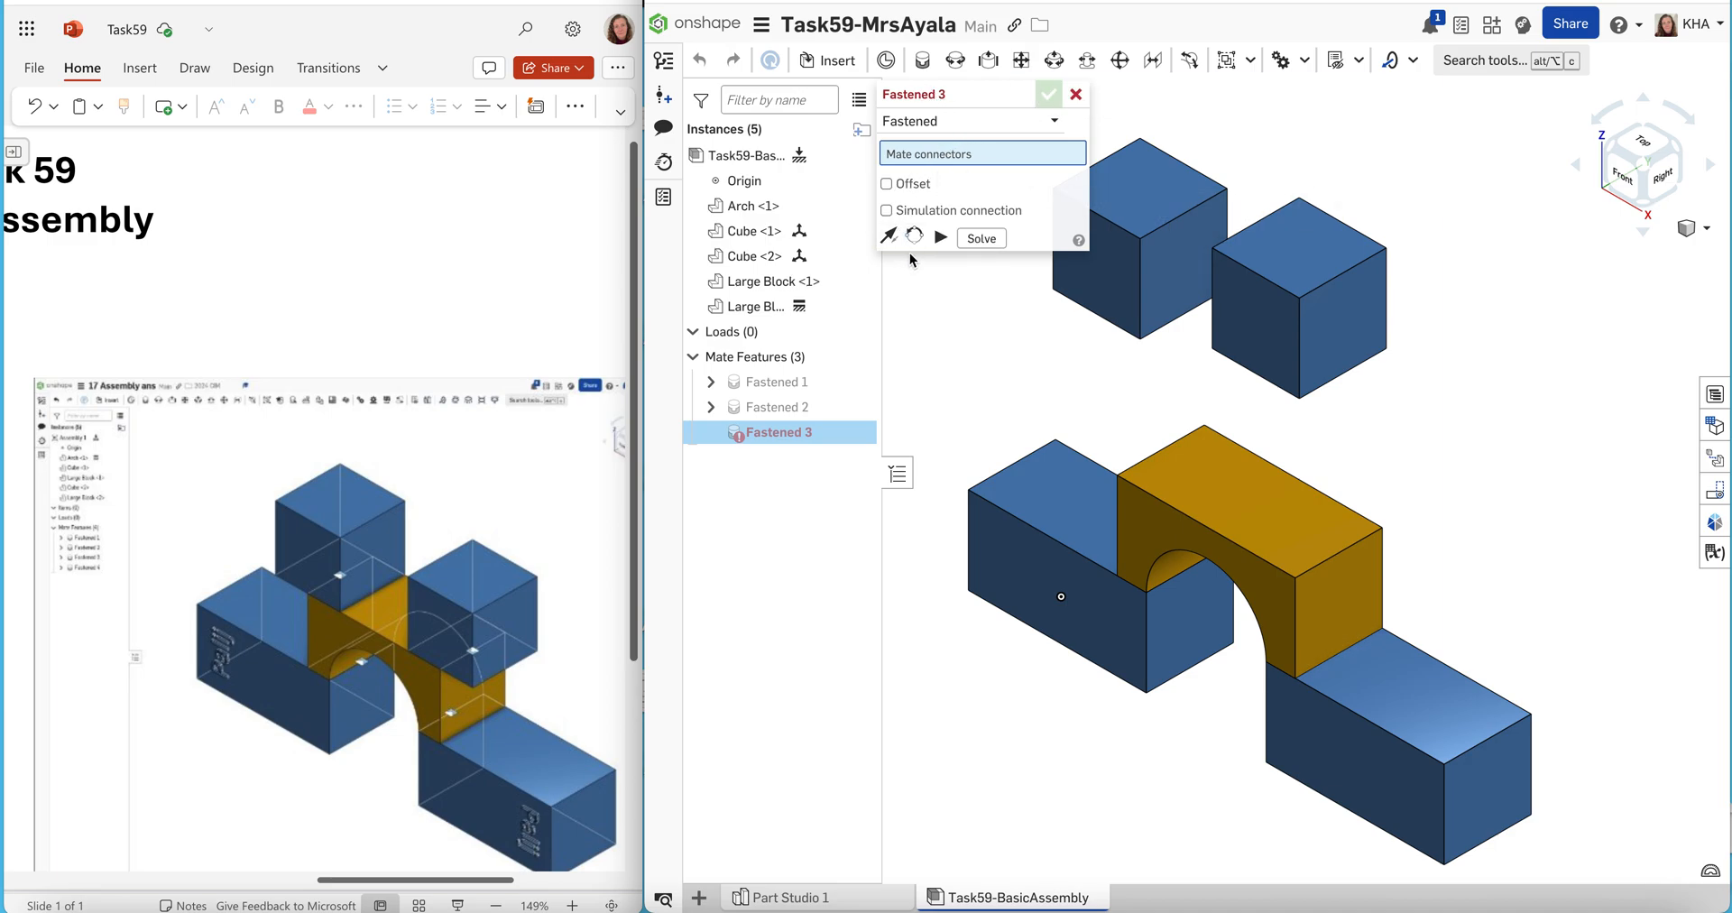
click(1350, 376)
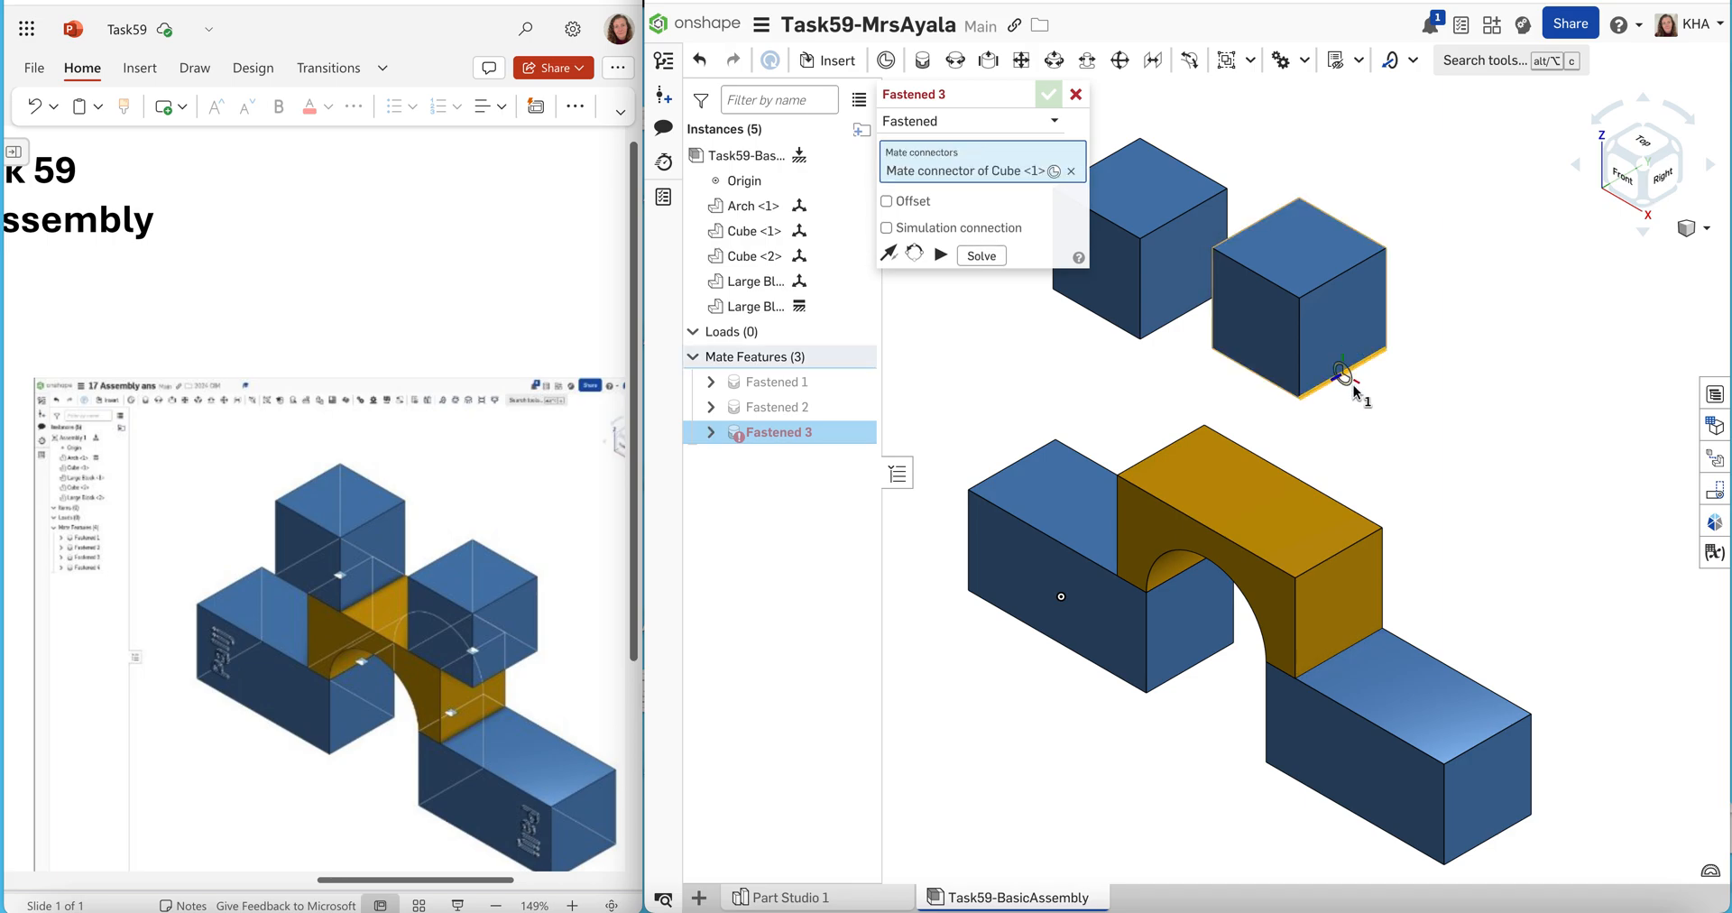
click(1346, 550)
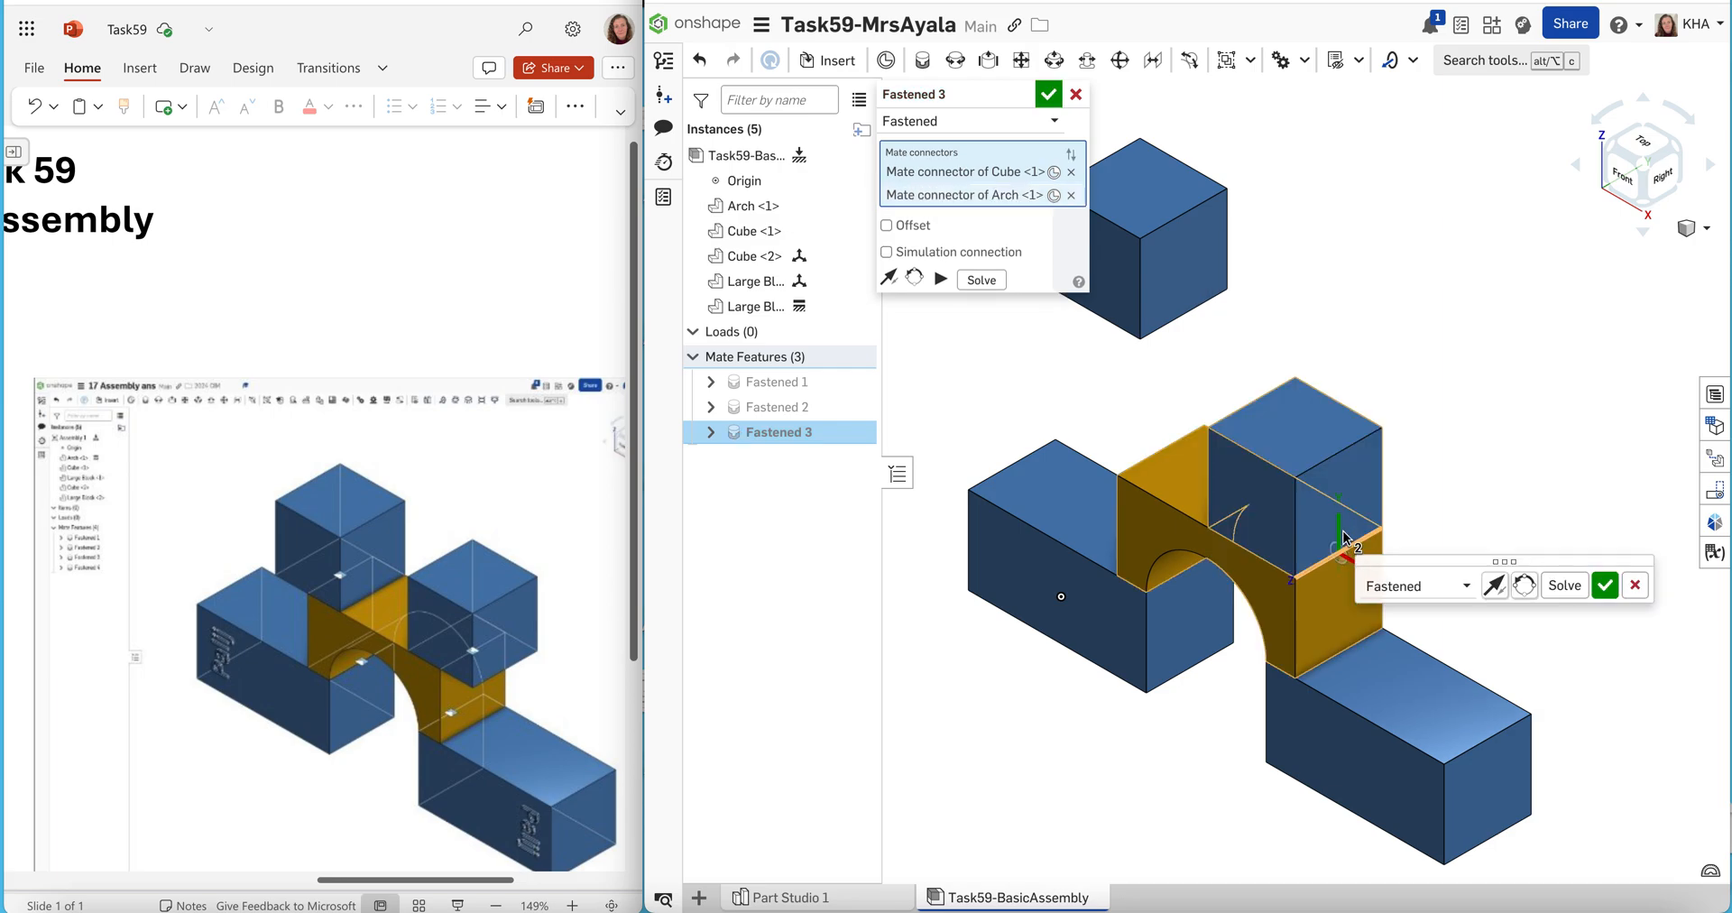
click(1690, 236)
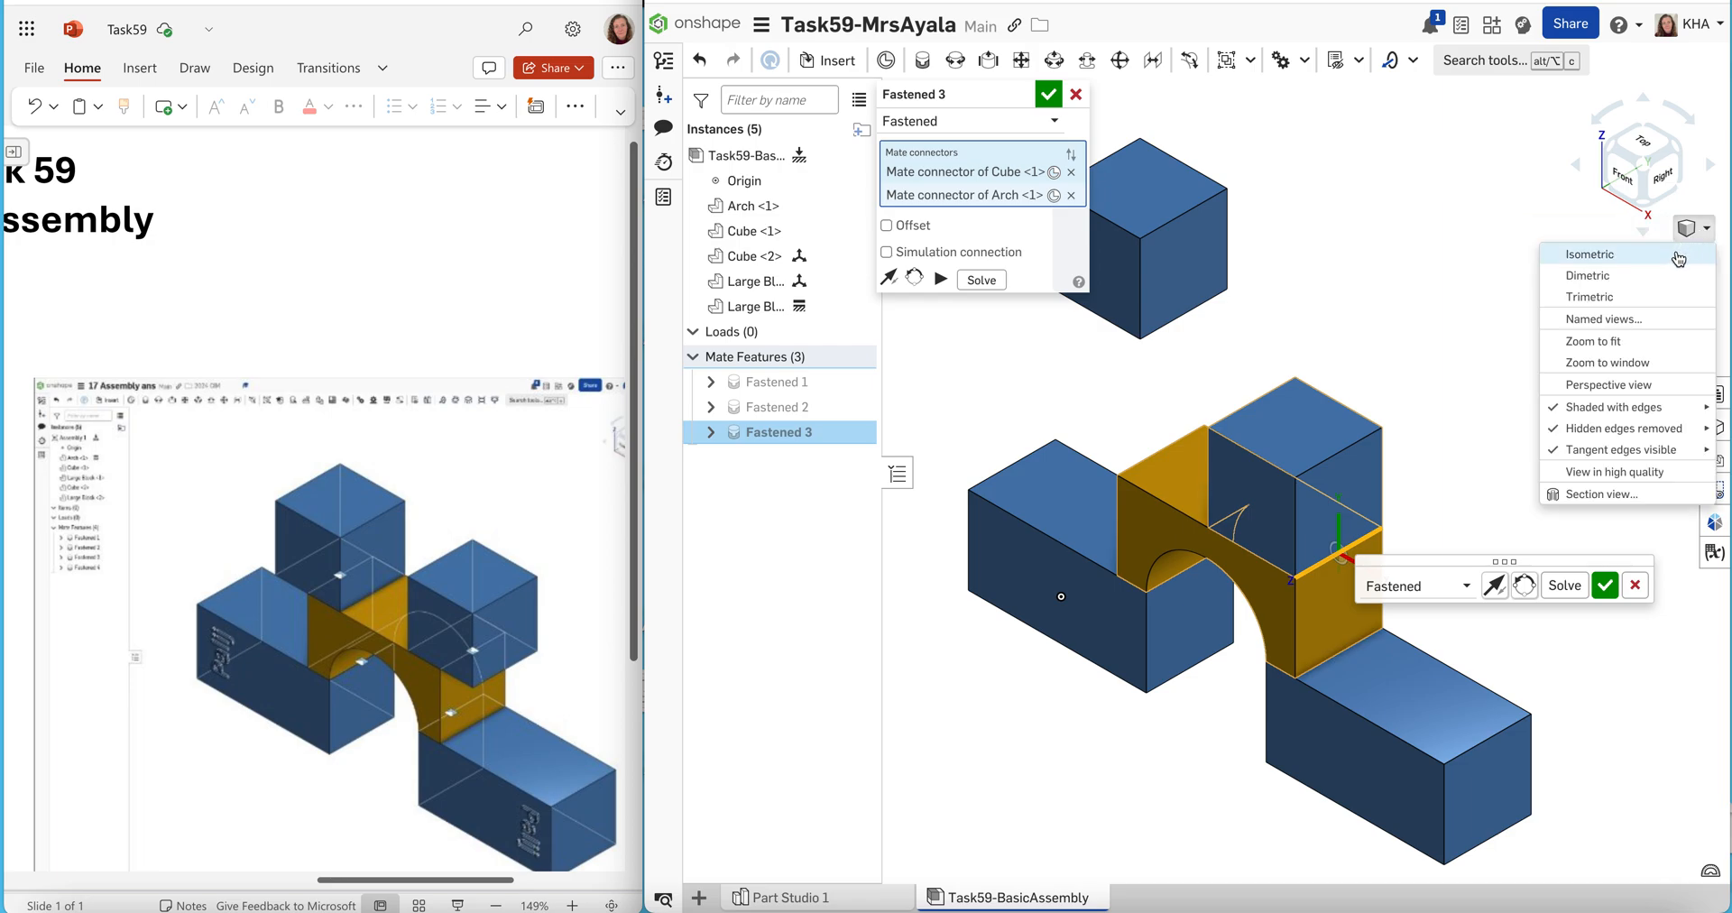
click(1623, 185)
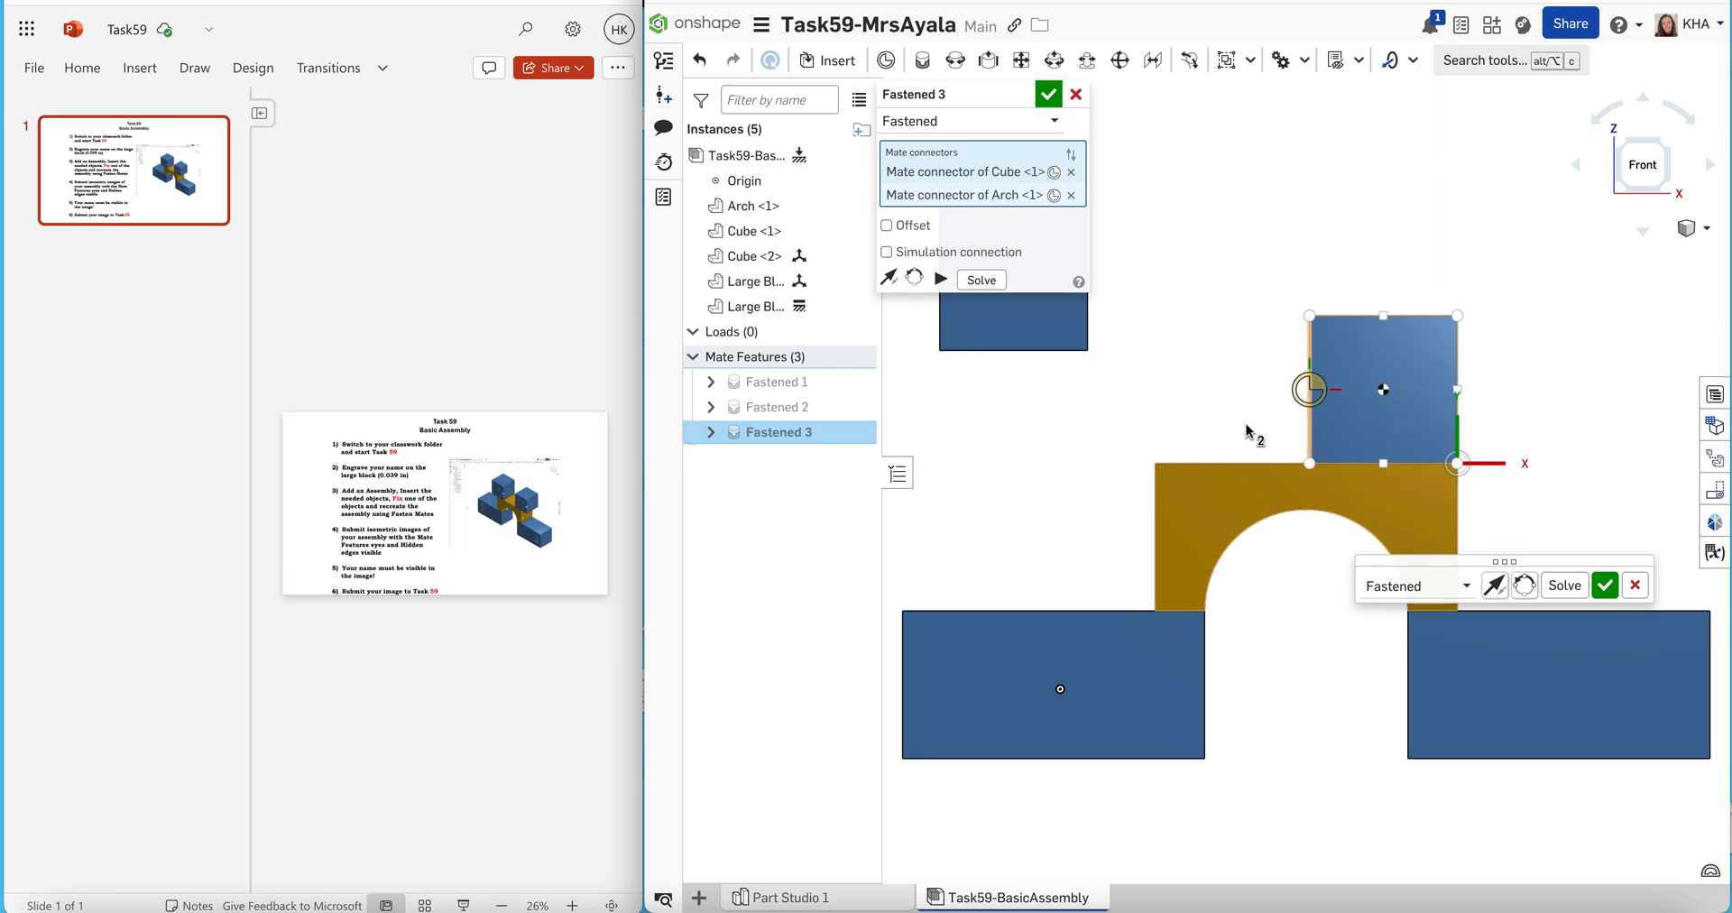
click(261, 114)
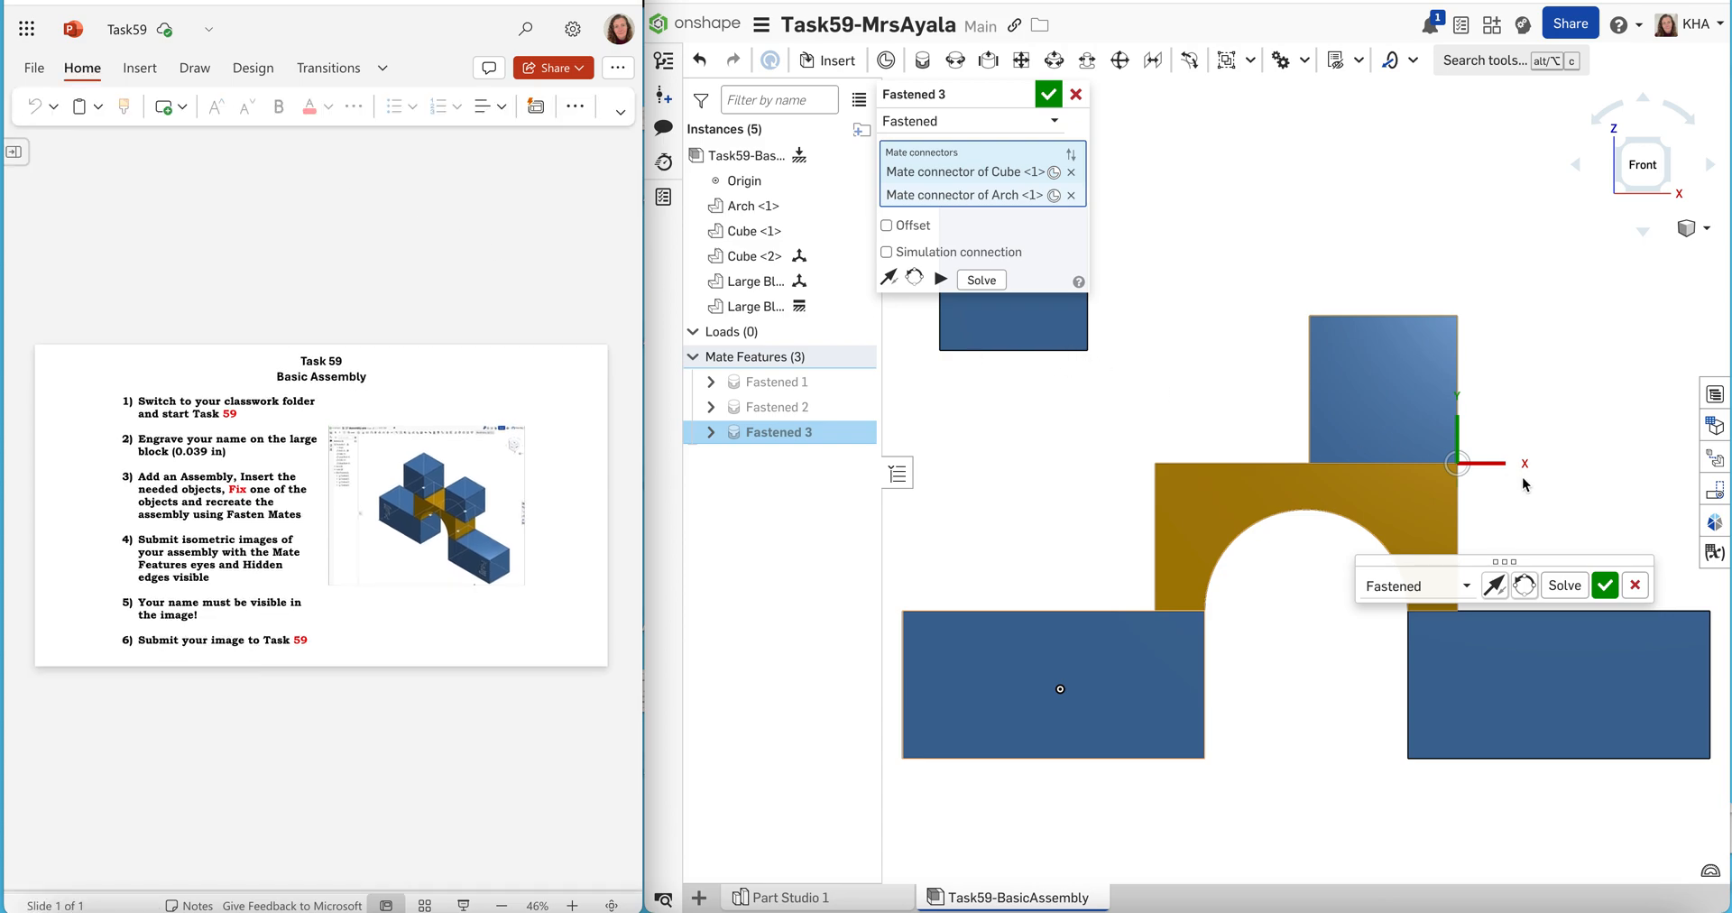
click(887, 228)
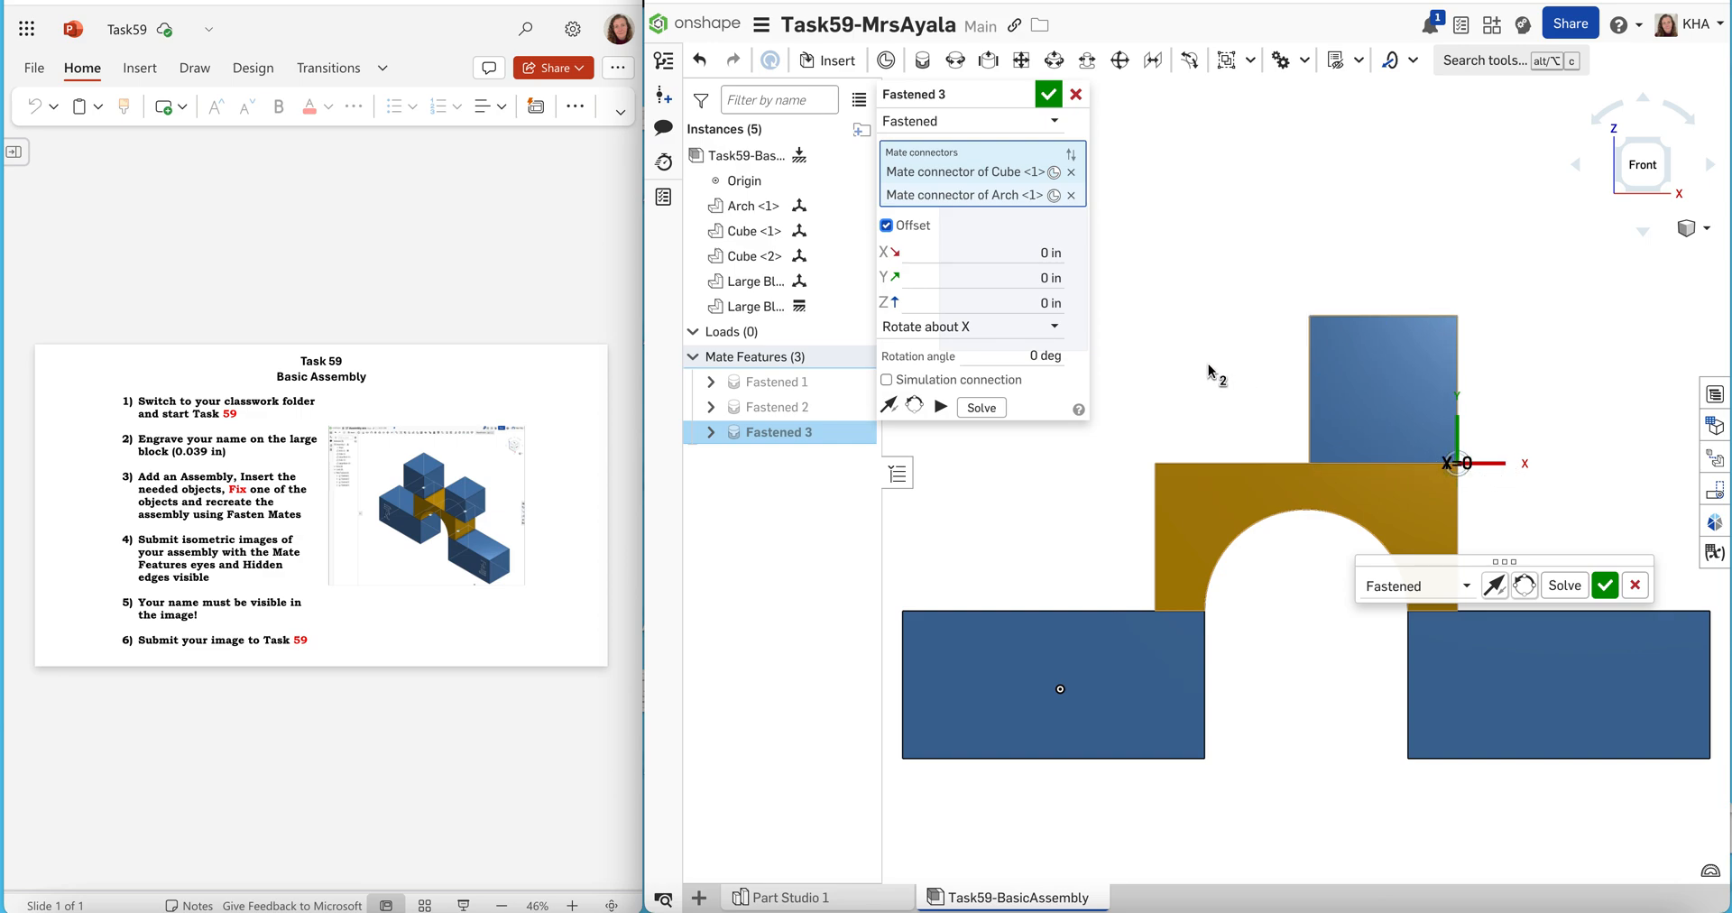
click(1042, 253)
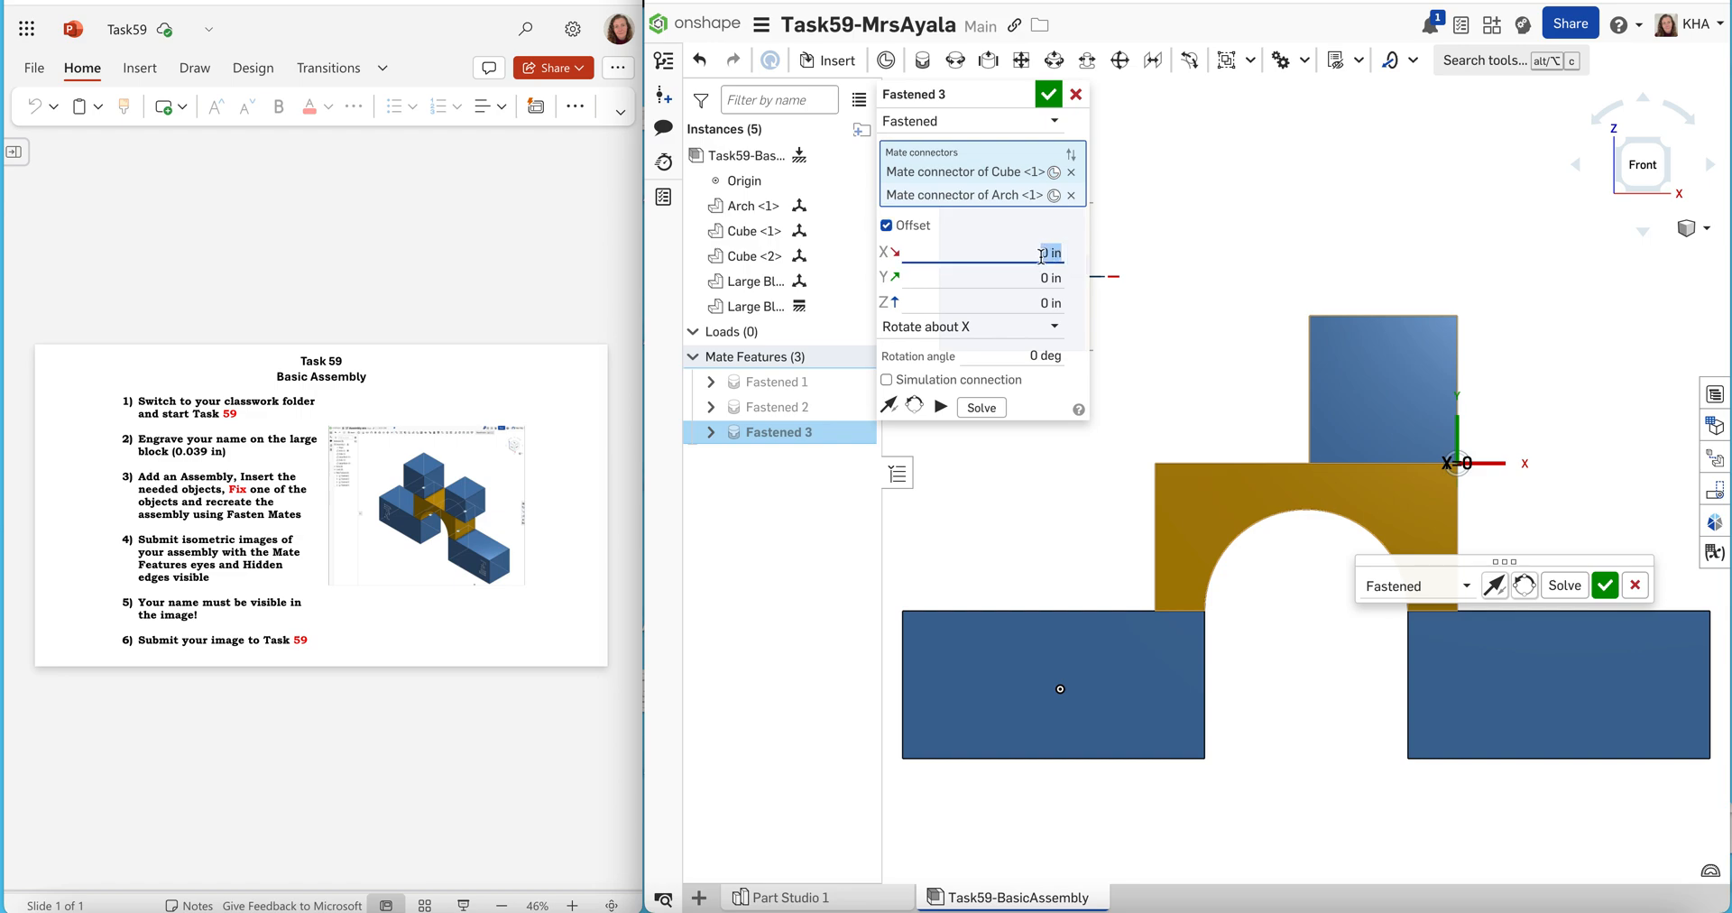
Enlarge the reference assembly picture on the PowerPoint slide to examine how far the cubes overhang the arch
click(448, 525)
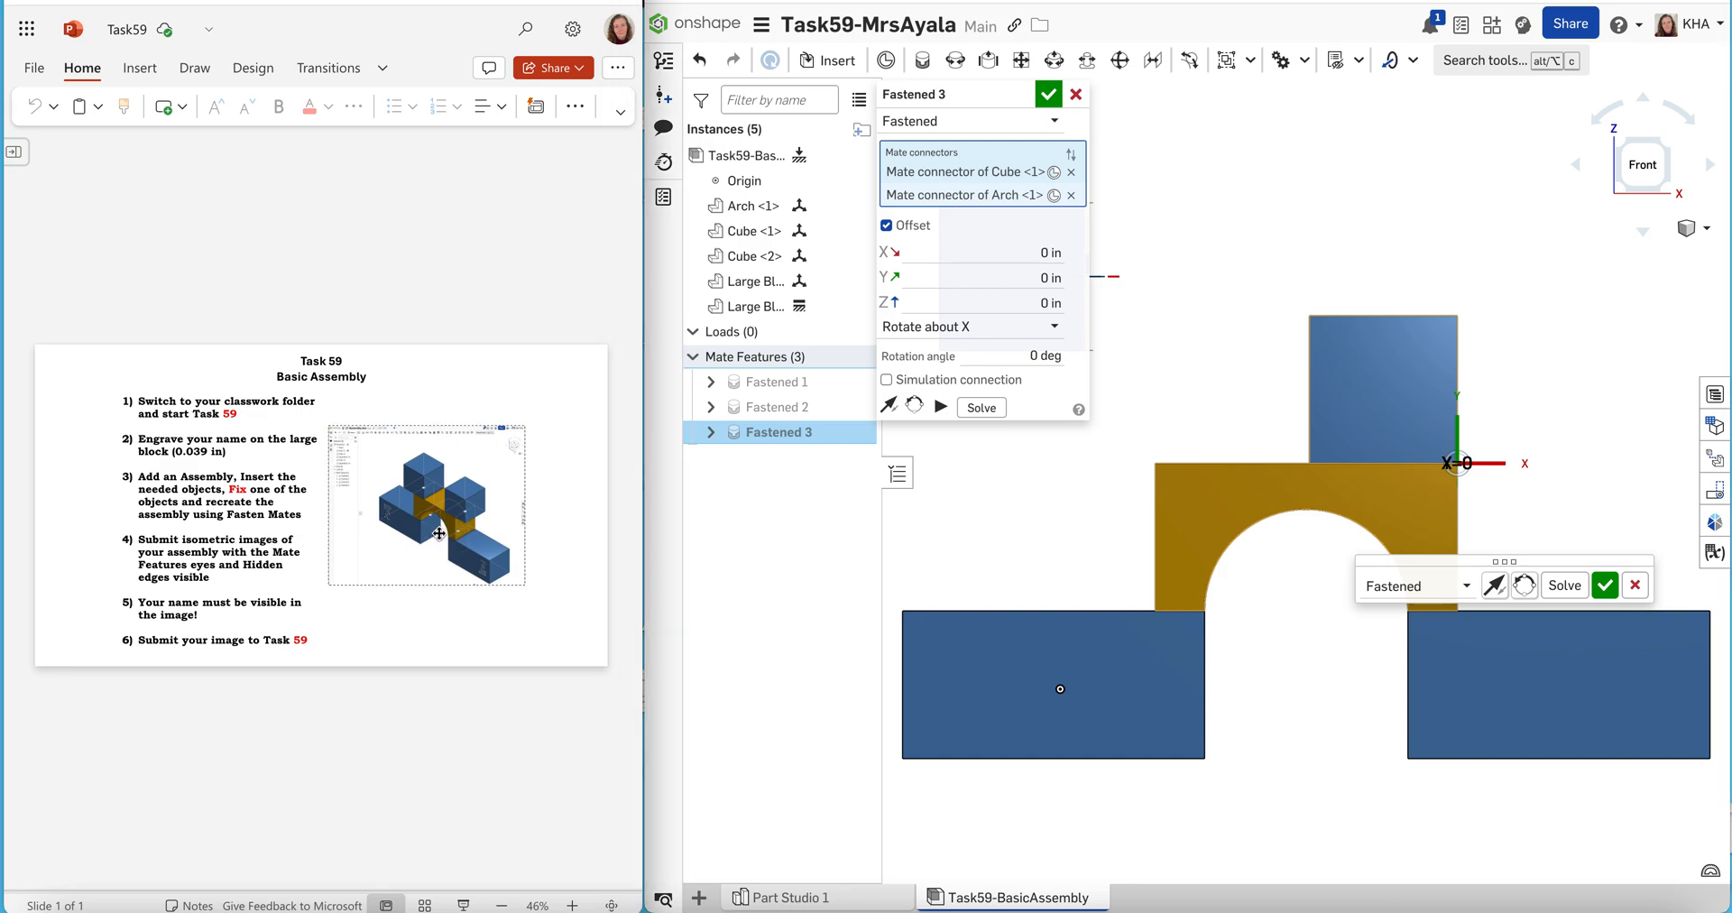
ctrl+scroll(439, 533, up, 10)
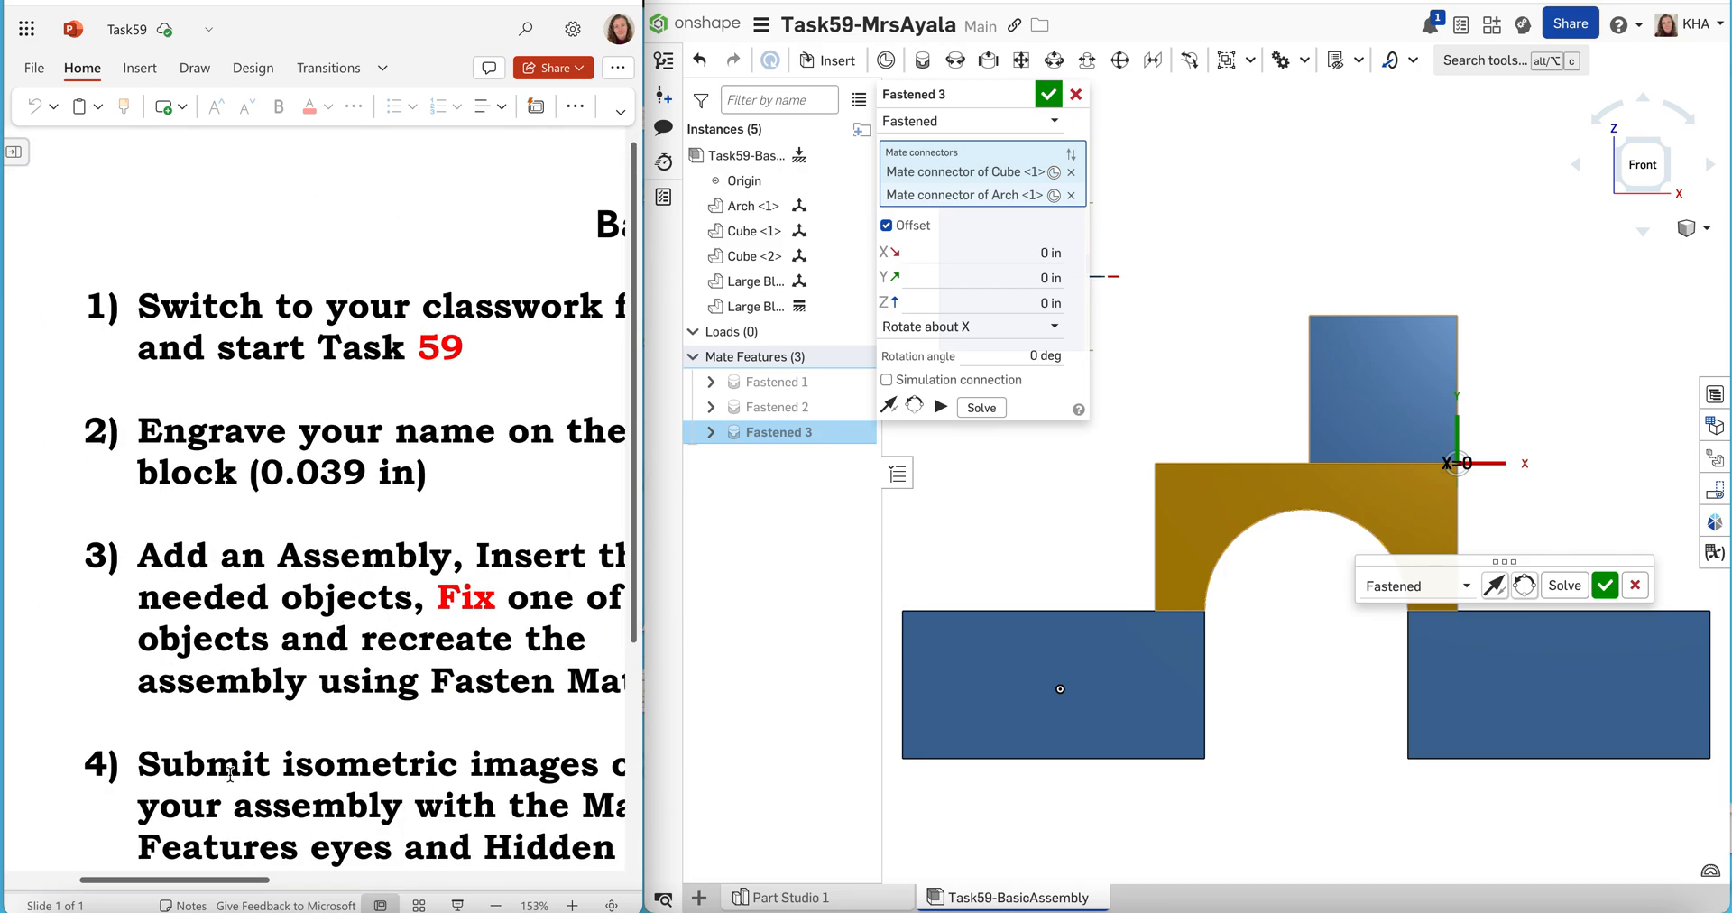
drag(204, 879, 481, 892)
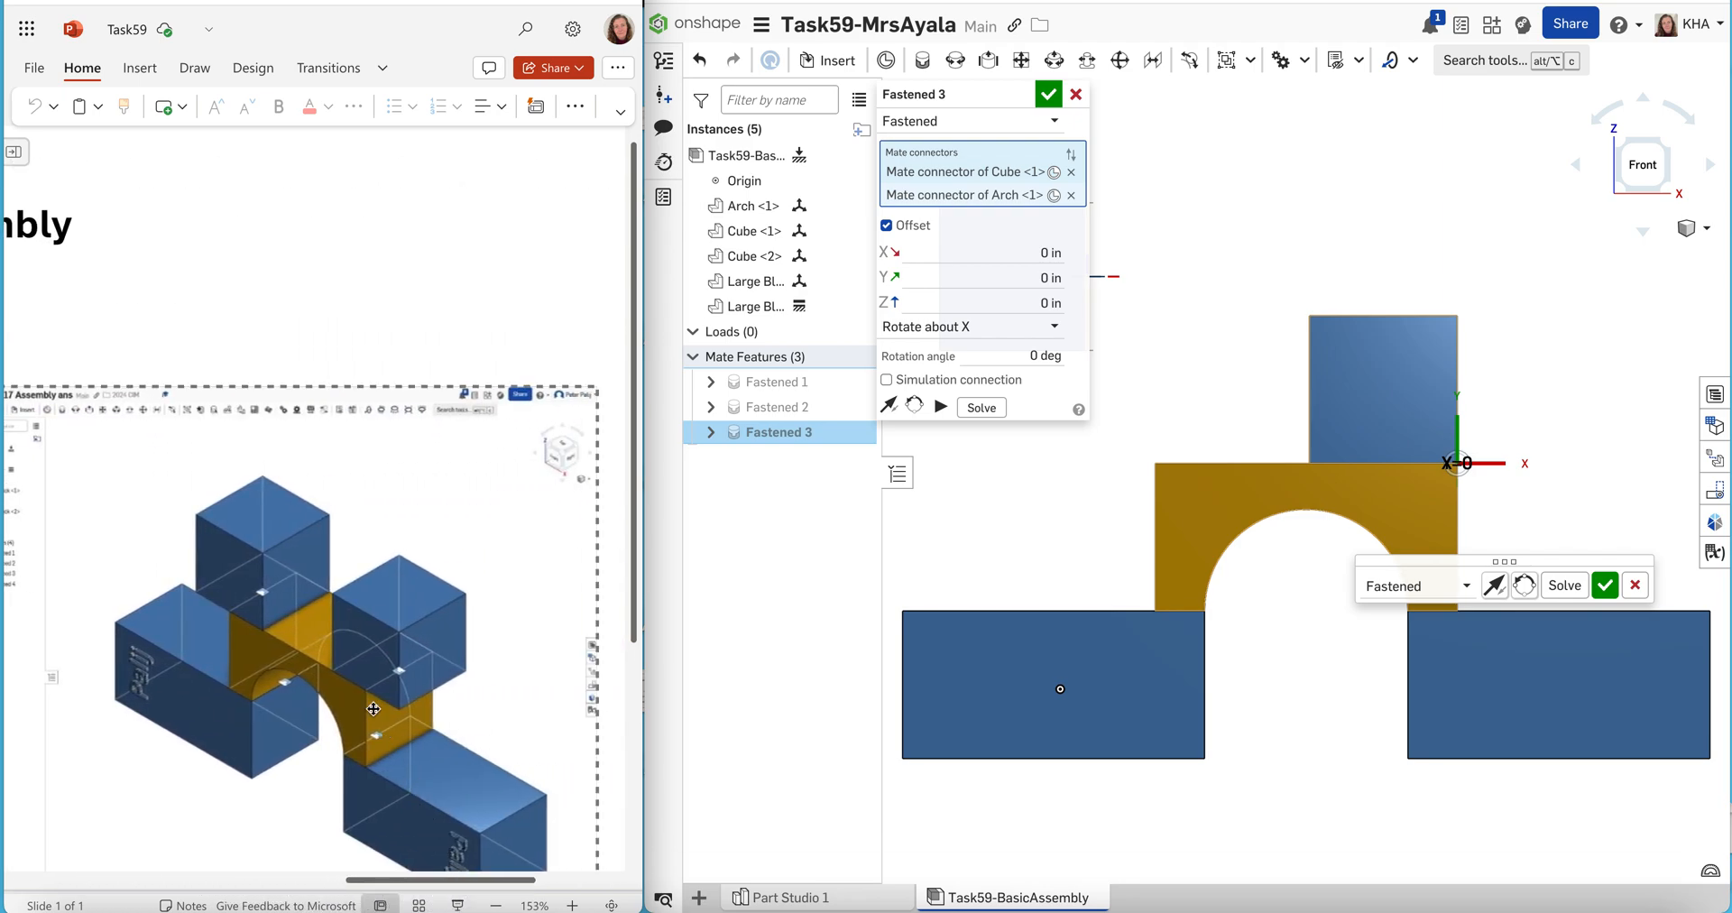
Show the dimensions of Sketch 1 in Part Studio 1 to read the sizes of the arch, cube and large block
click(801, 905)
click(805, 904)
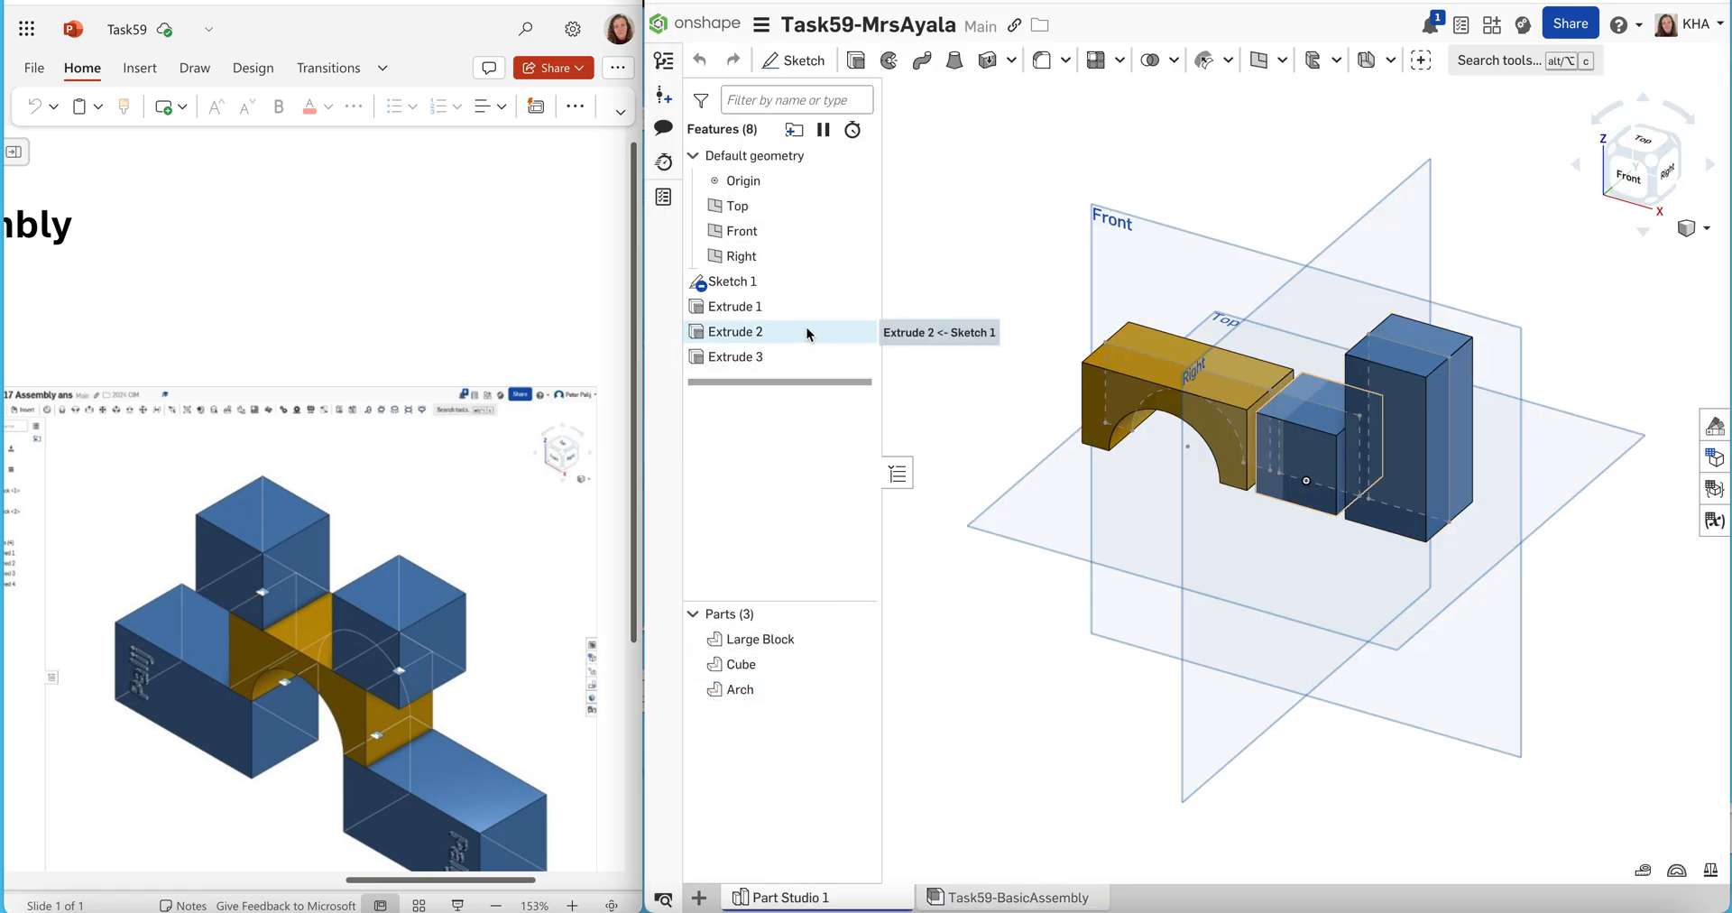
click(790, 286)
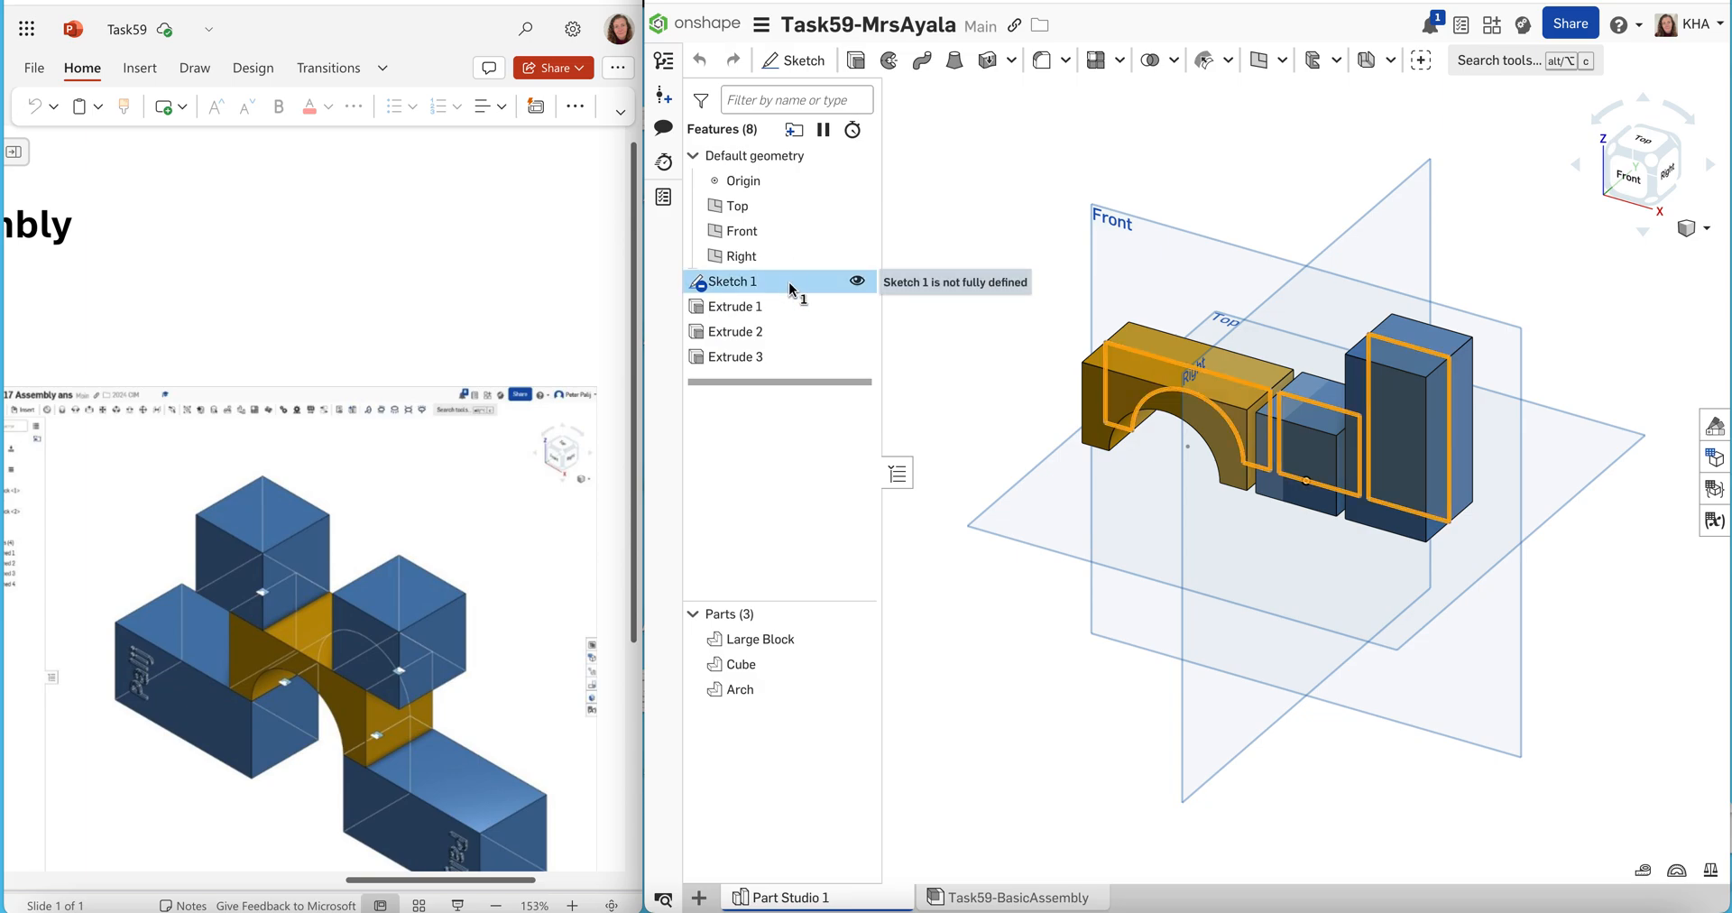
right_click(790, 288)
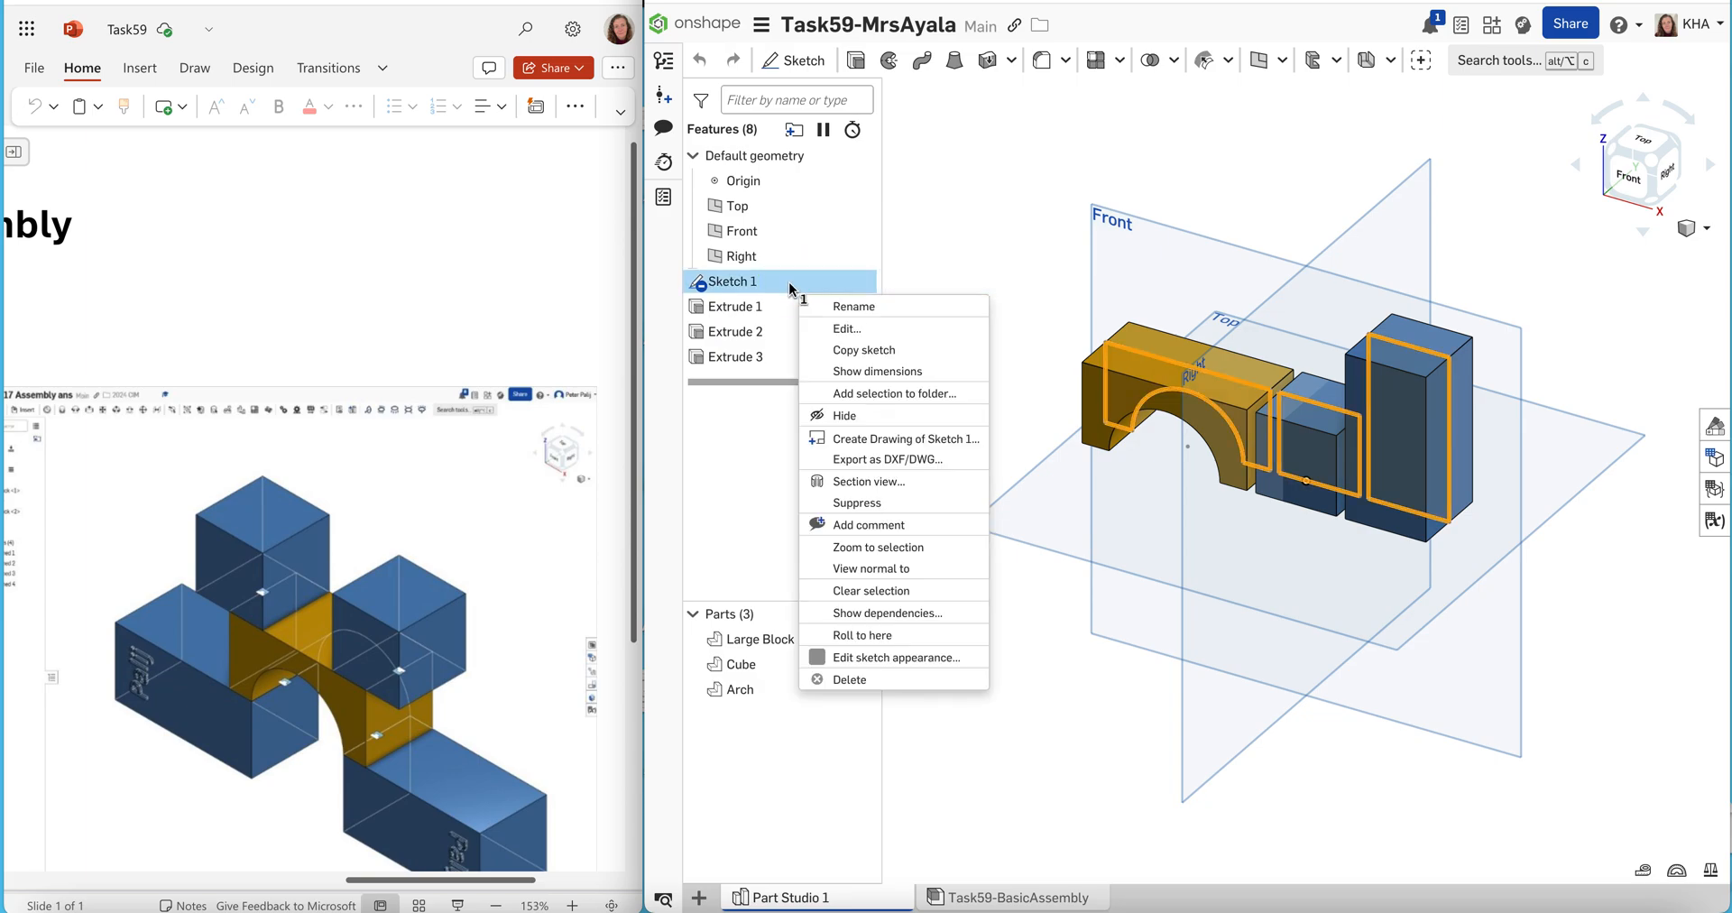
click(819, 371)
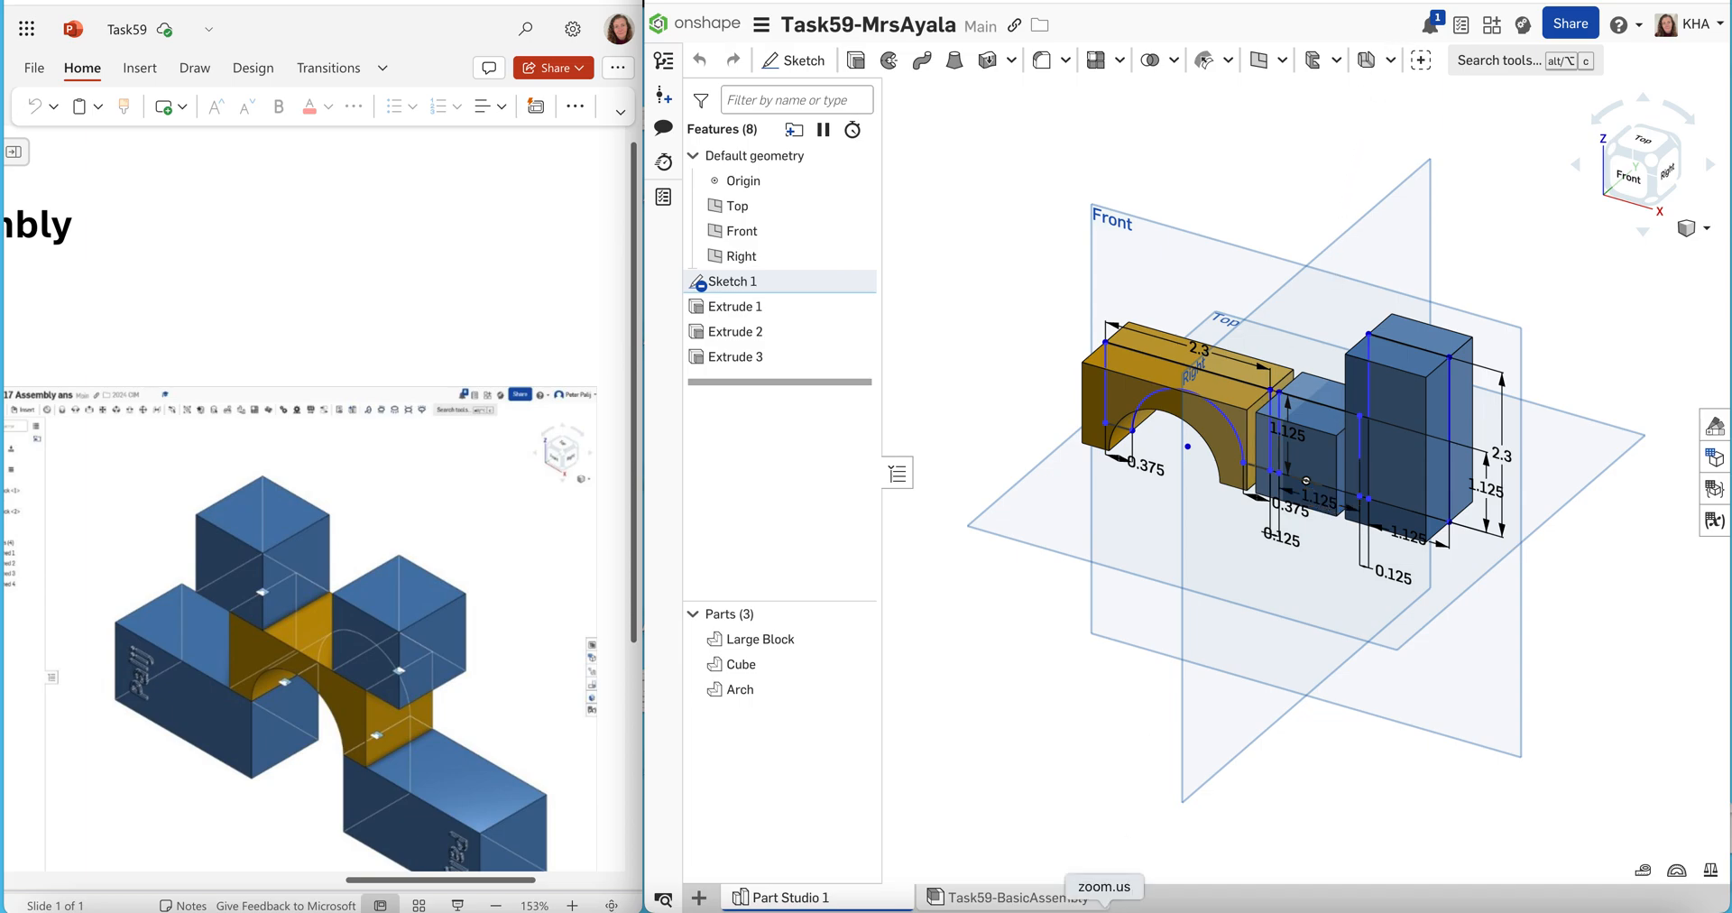
In Task59-BasicAssembly, edit Fastened 3 and set an X offset so the cube overhangs the arch's right end by about half its width
click(1037, 898)
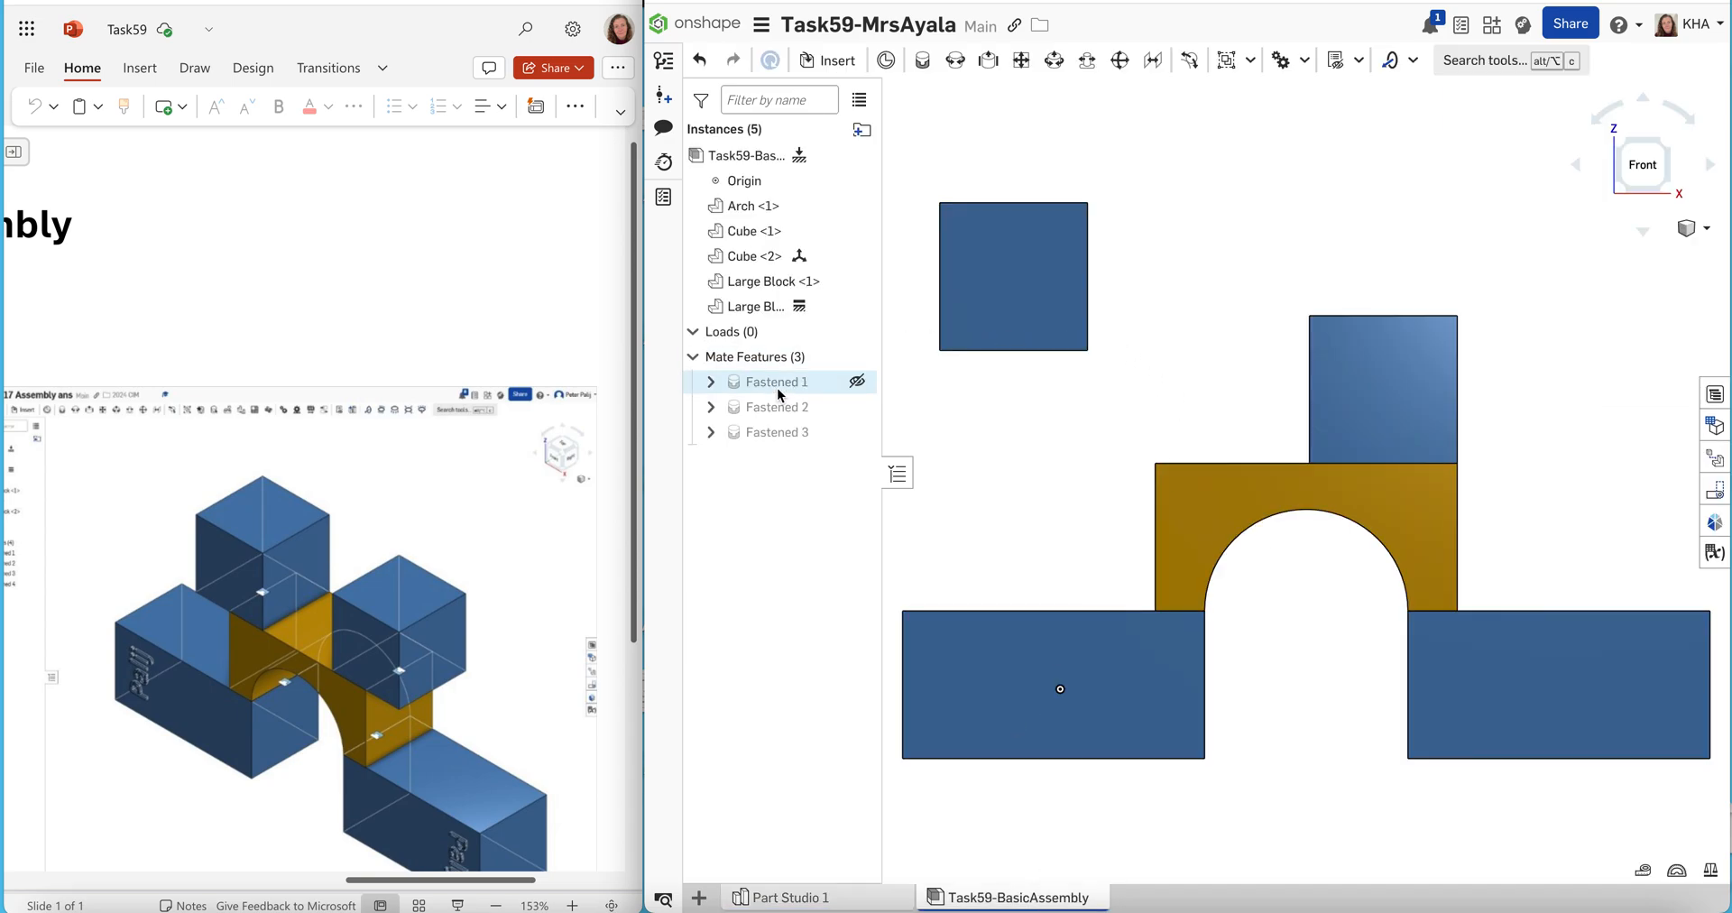
click(777, 432)
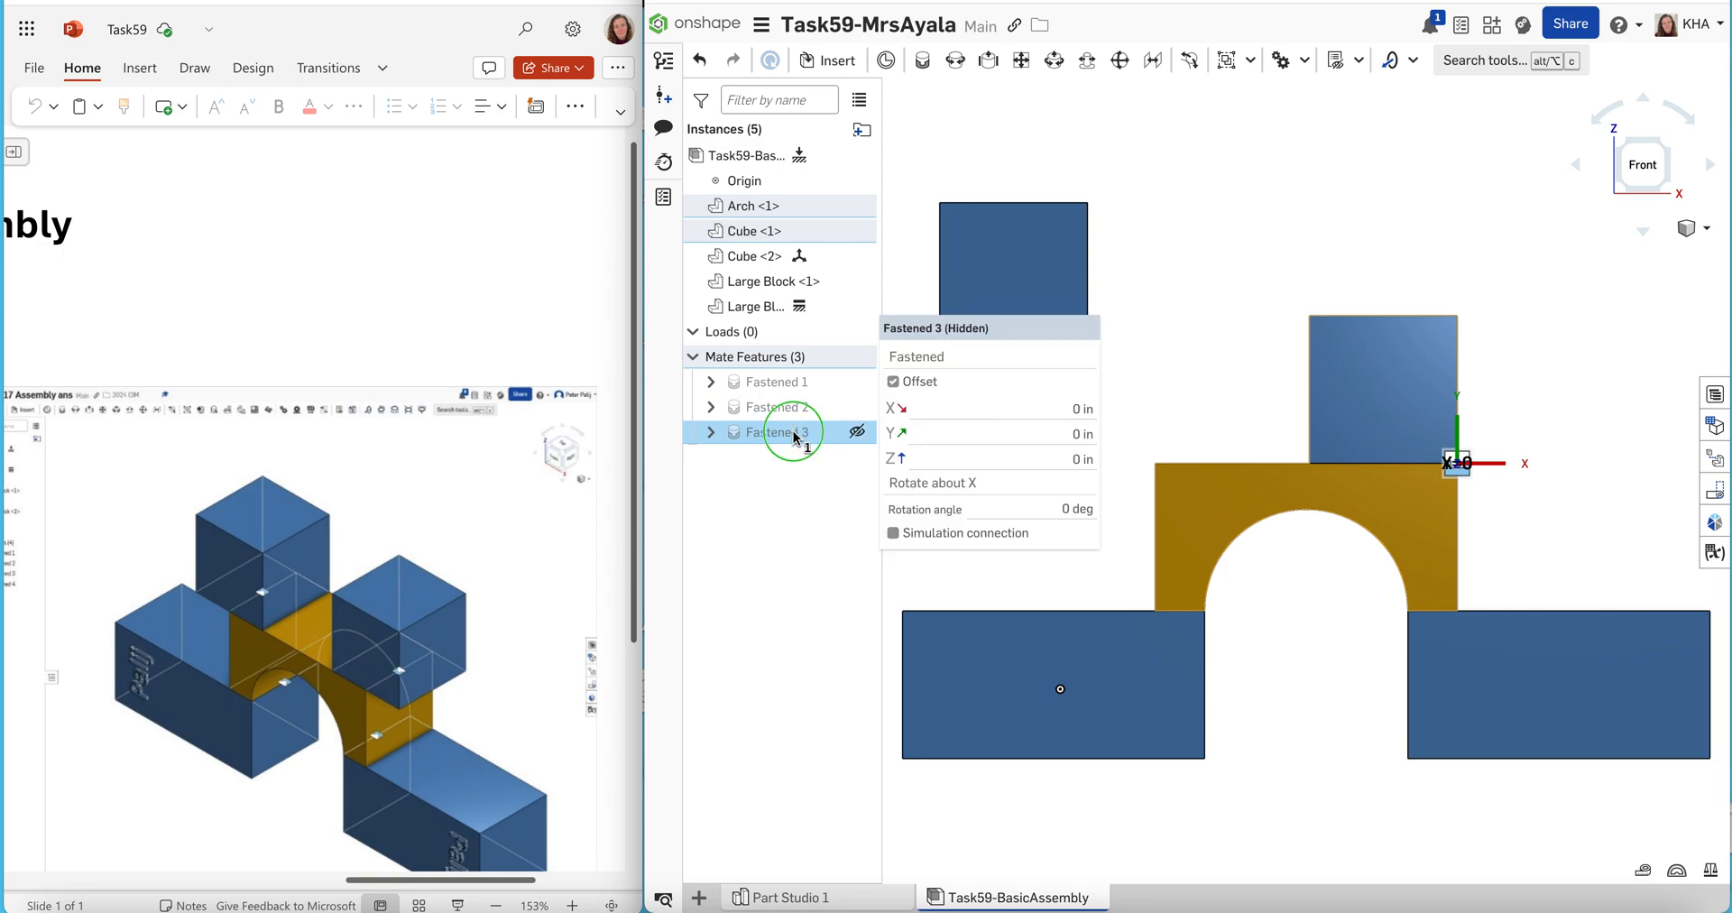
right_click(798, 440)
click(831, 475)
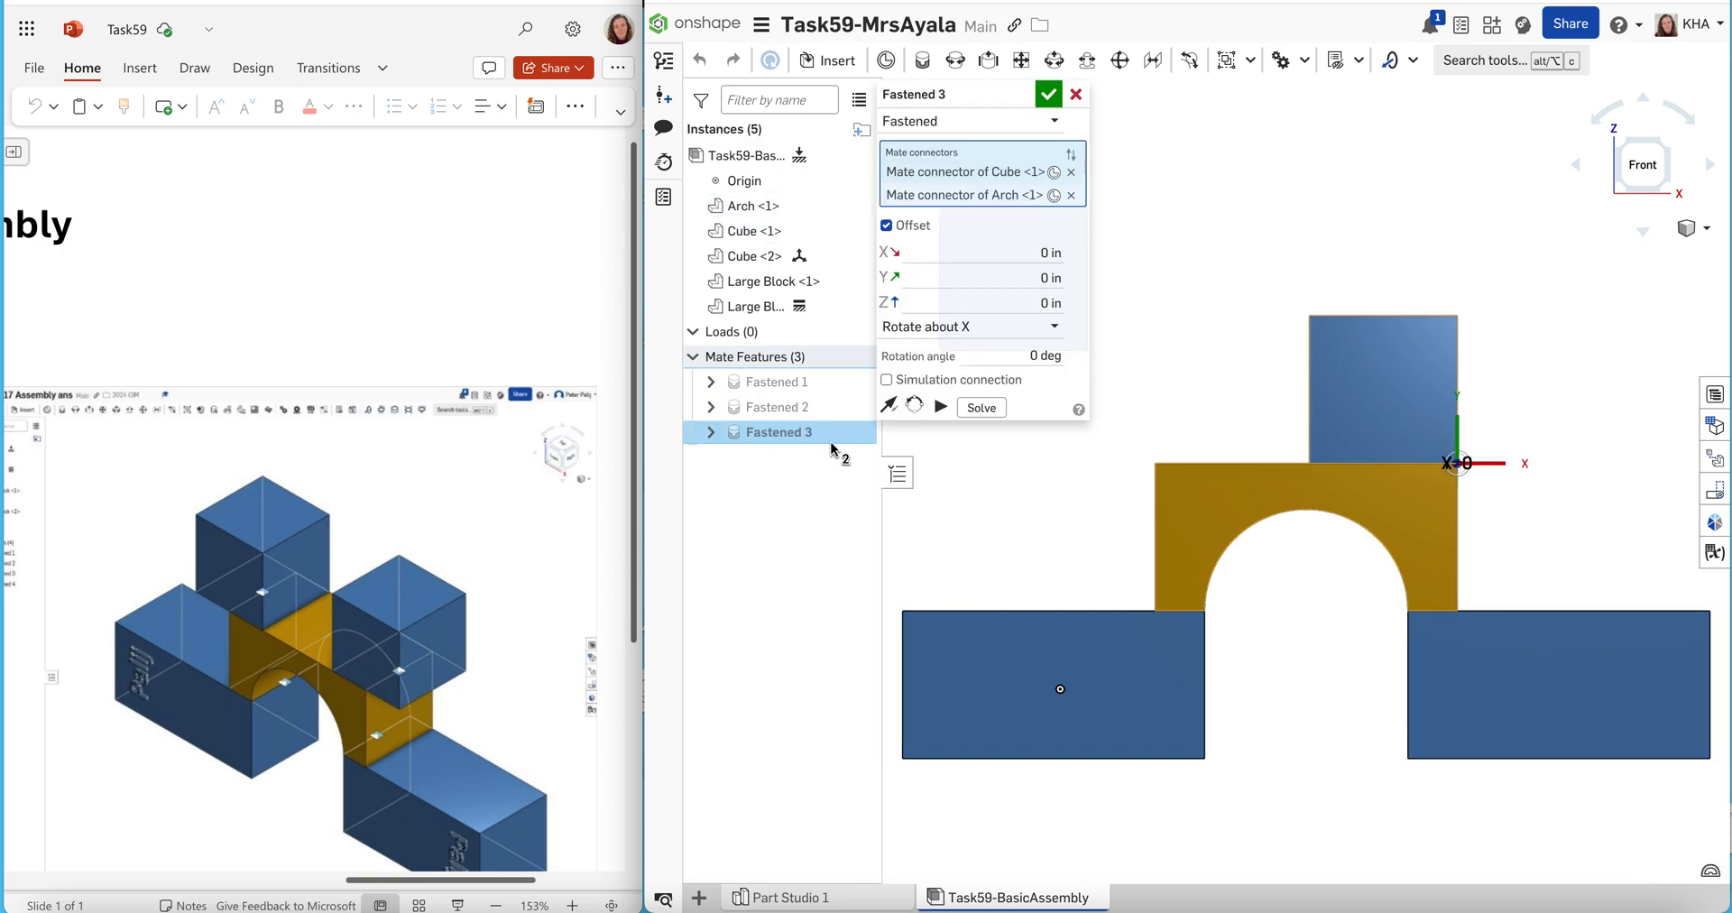
click(1048, 255)
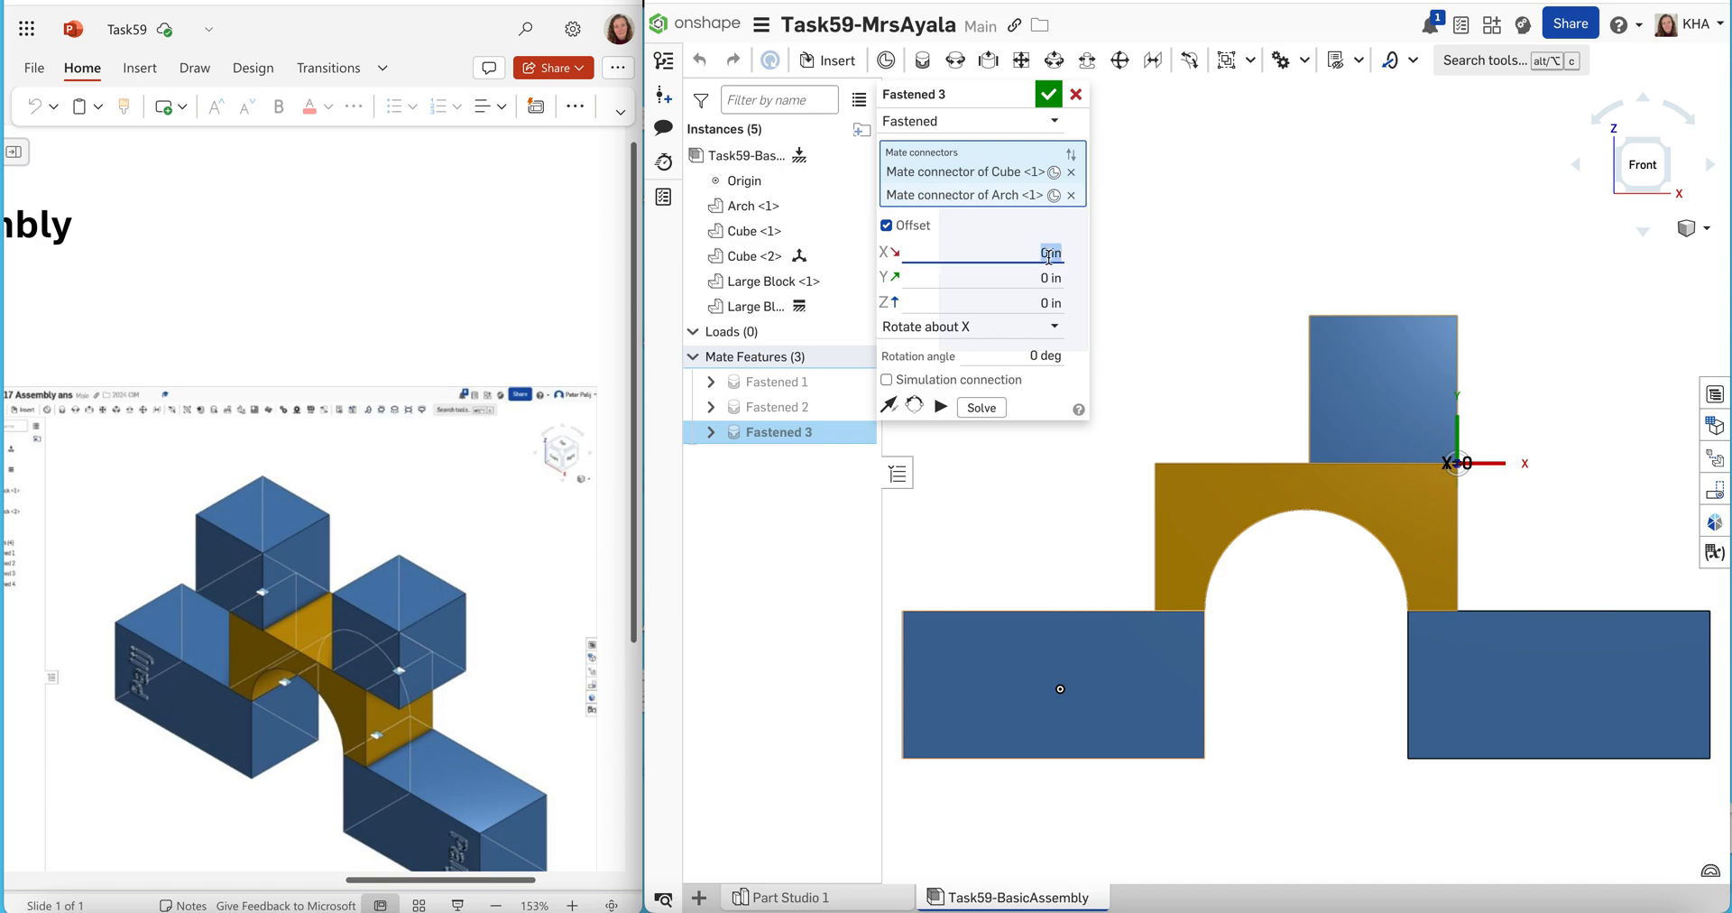
key(BackSpace)
click(1048, 97)
click(1048, 96)
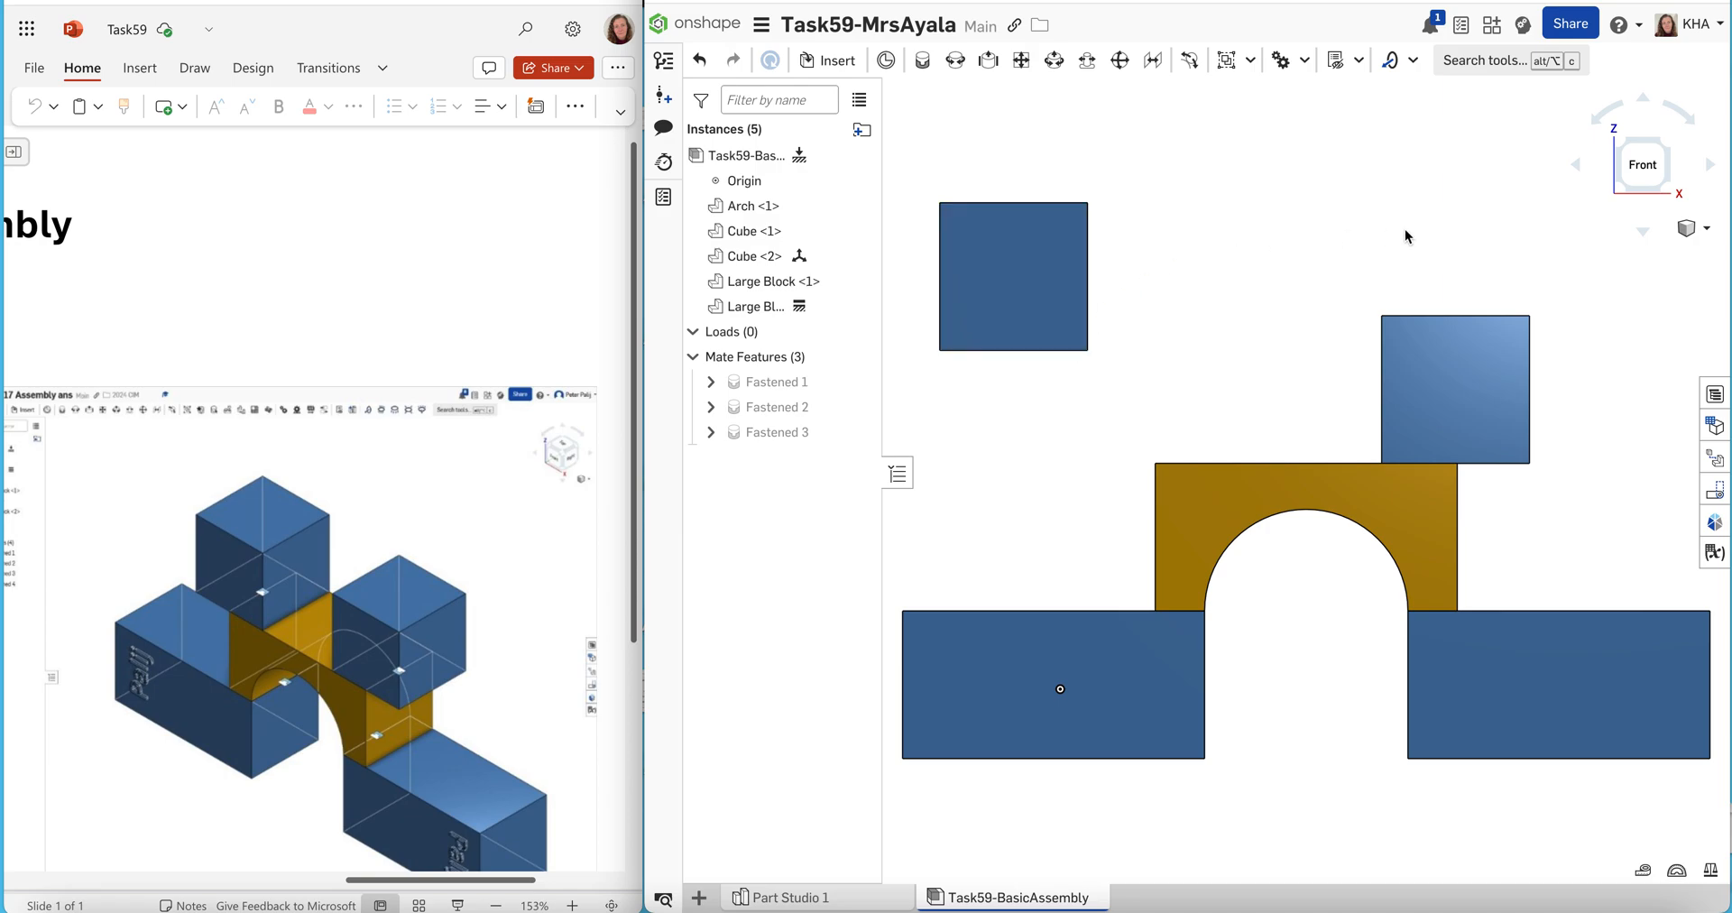
Add a Fastened mate joining the loose cube's lower right-side edge midpoint to the arch's upper left-end edge midpoint
click(1684, 229)
click(1674, 252)
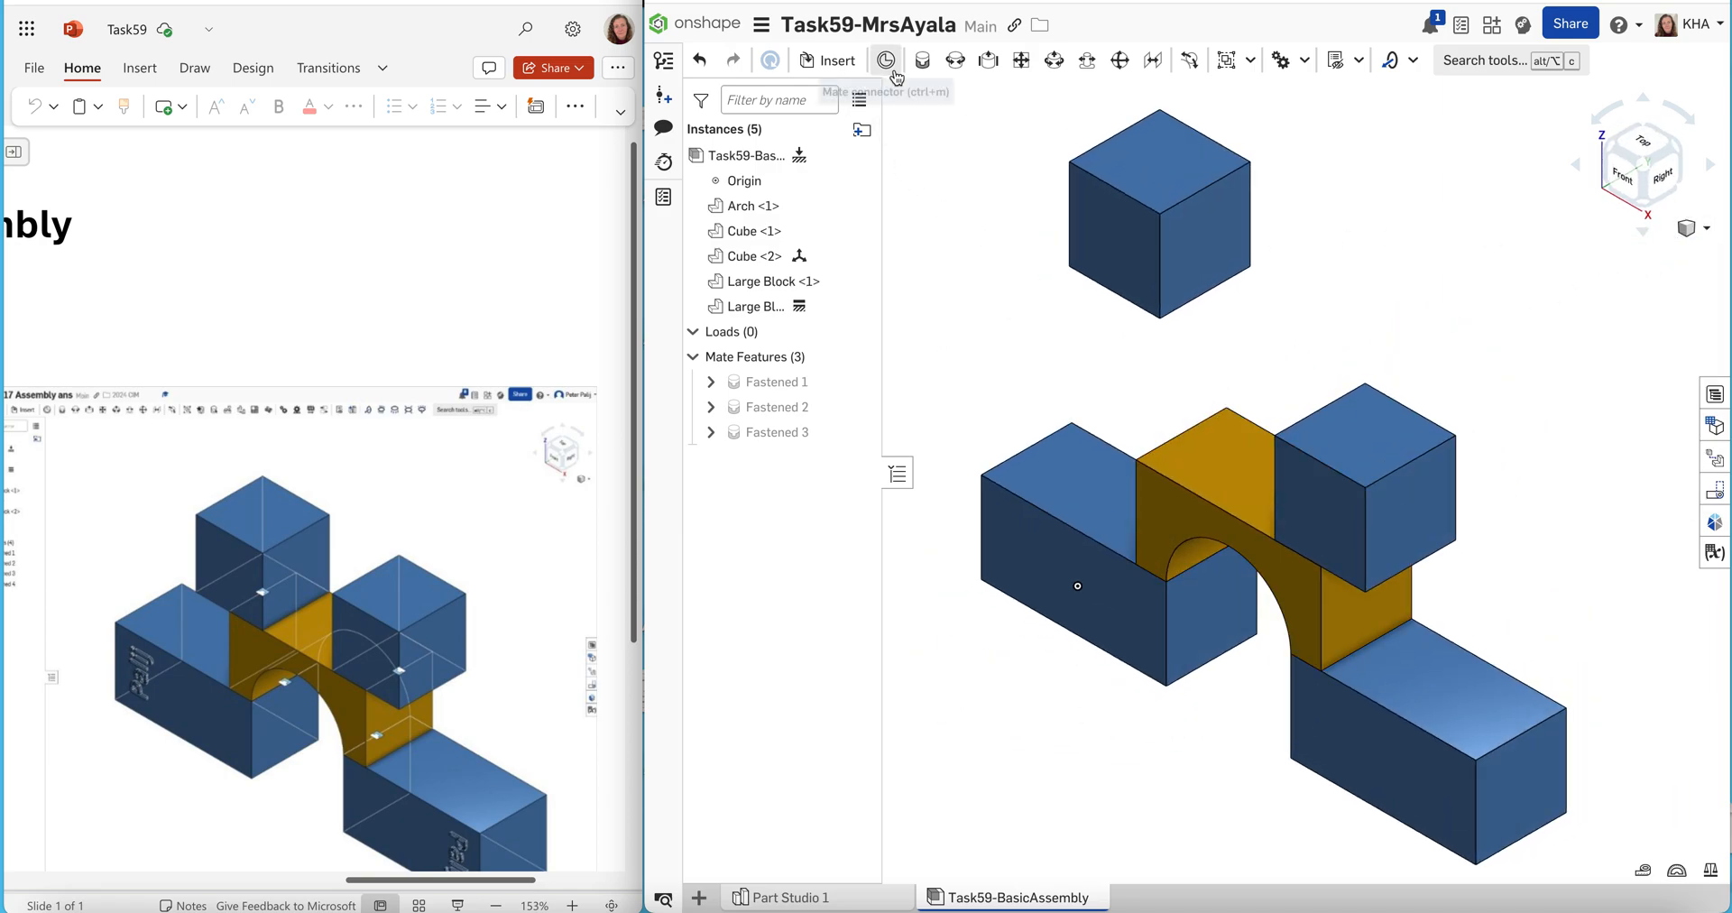
click(922, 63)
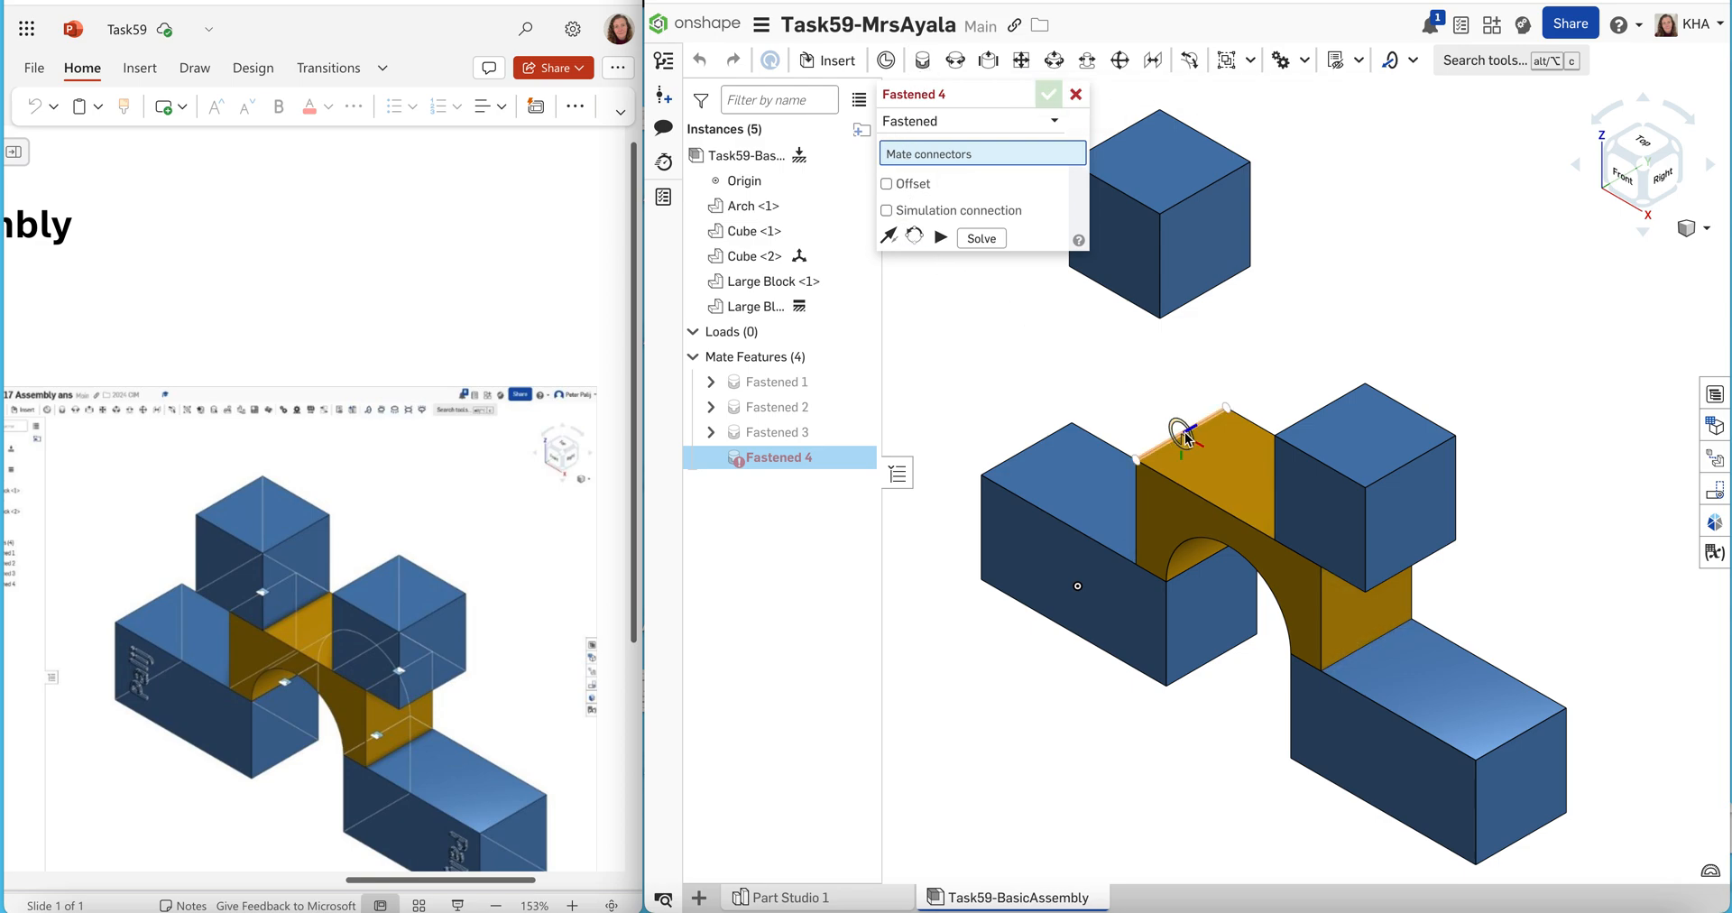
click(1188, 295)
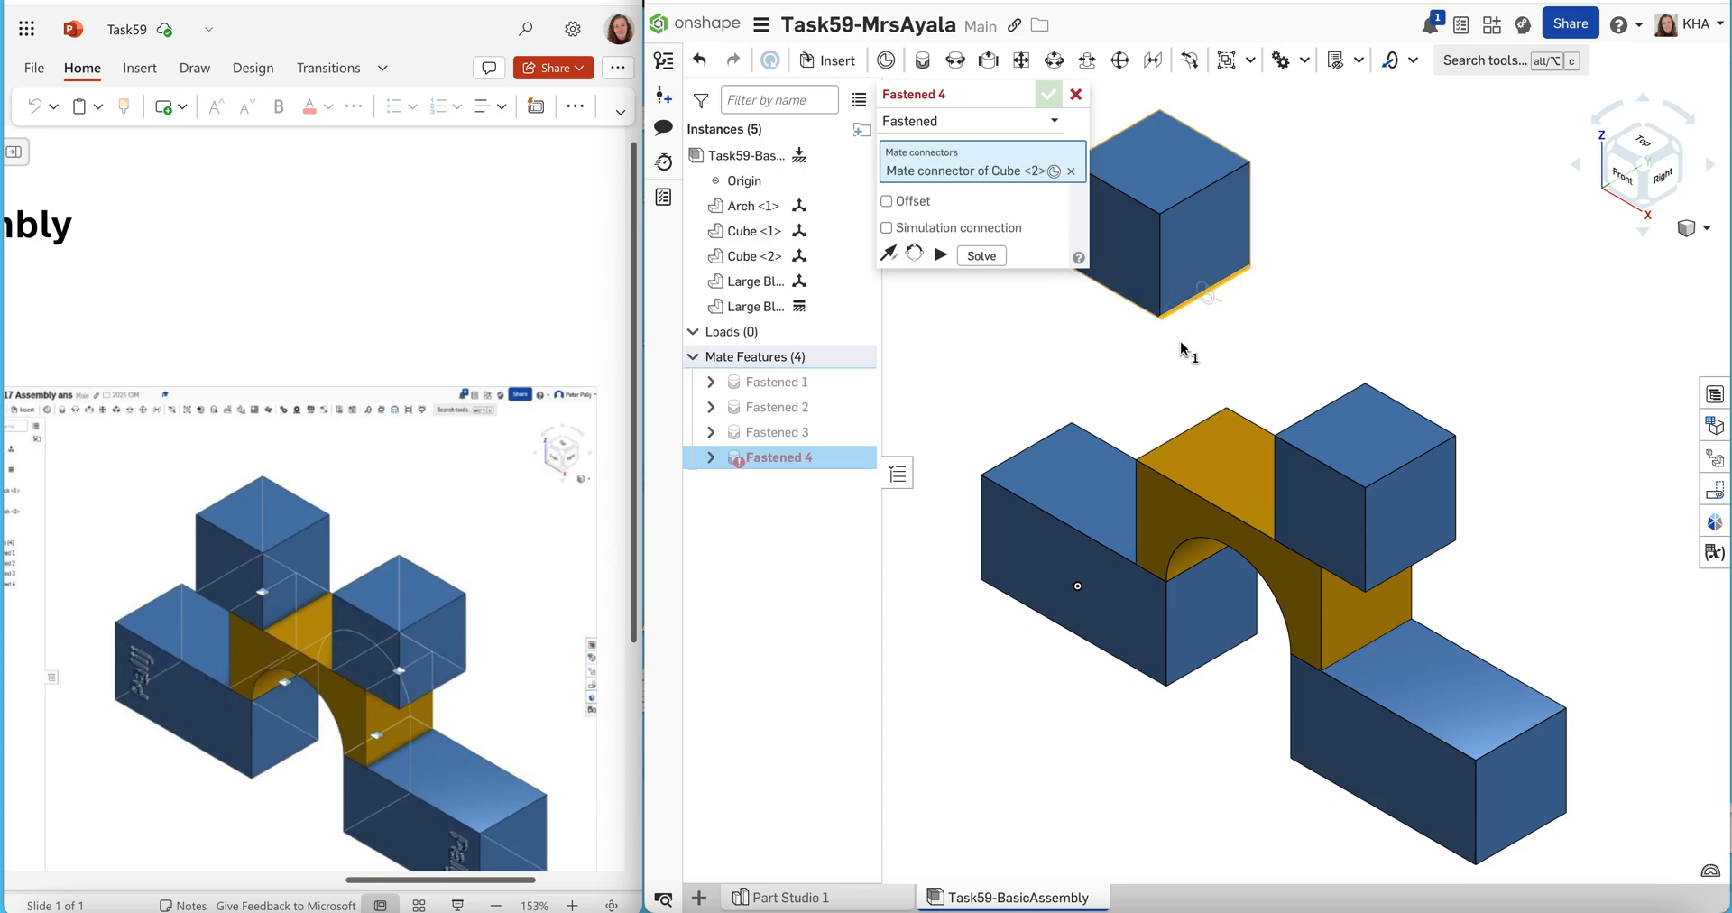
click(1207, 418)
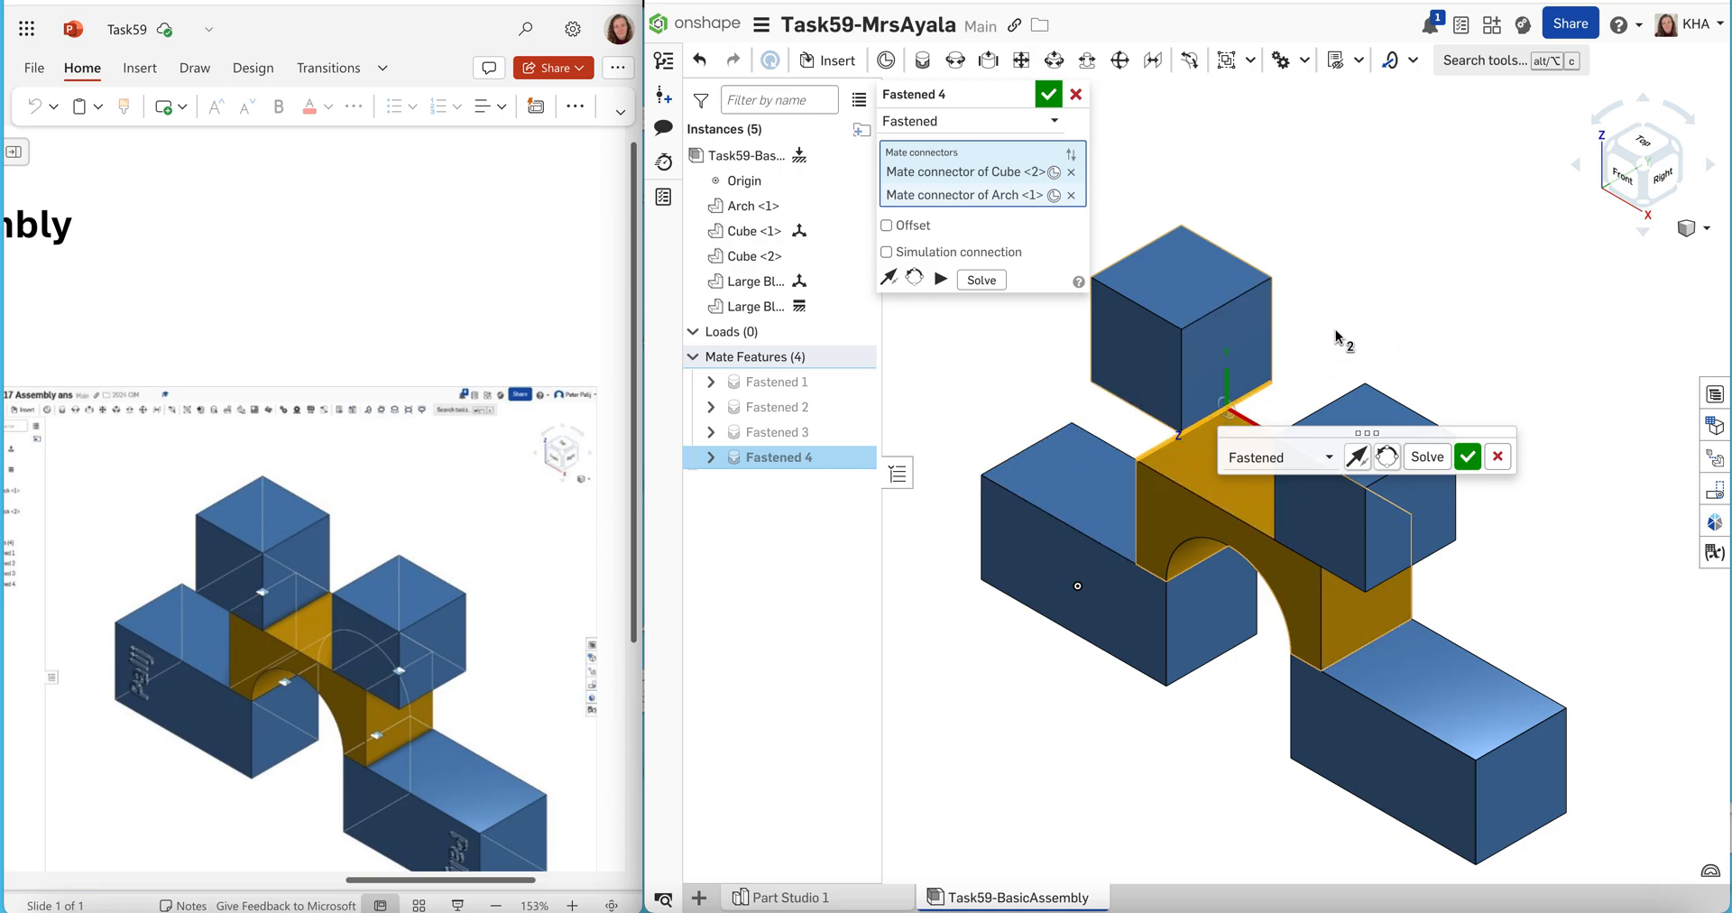
click(1072, 196)
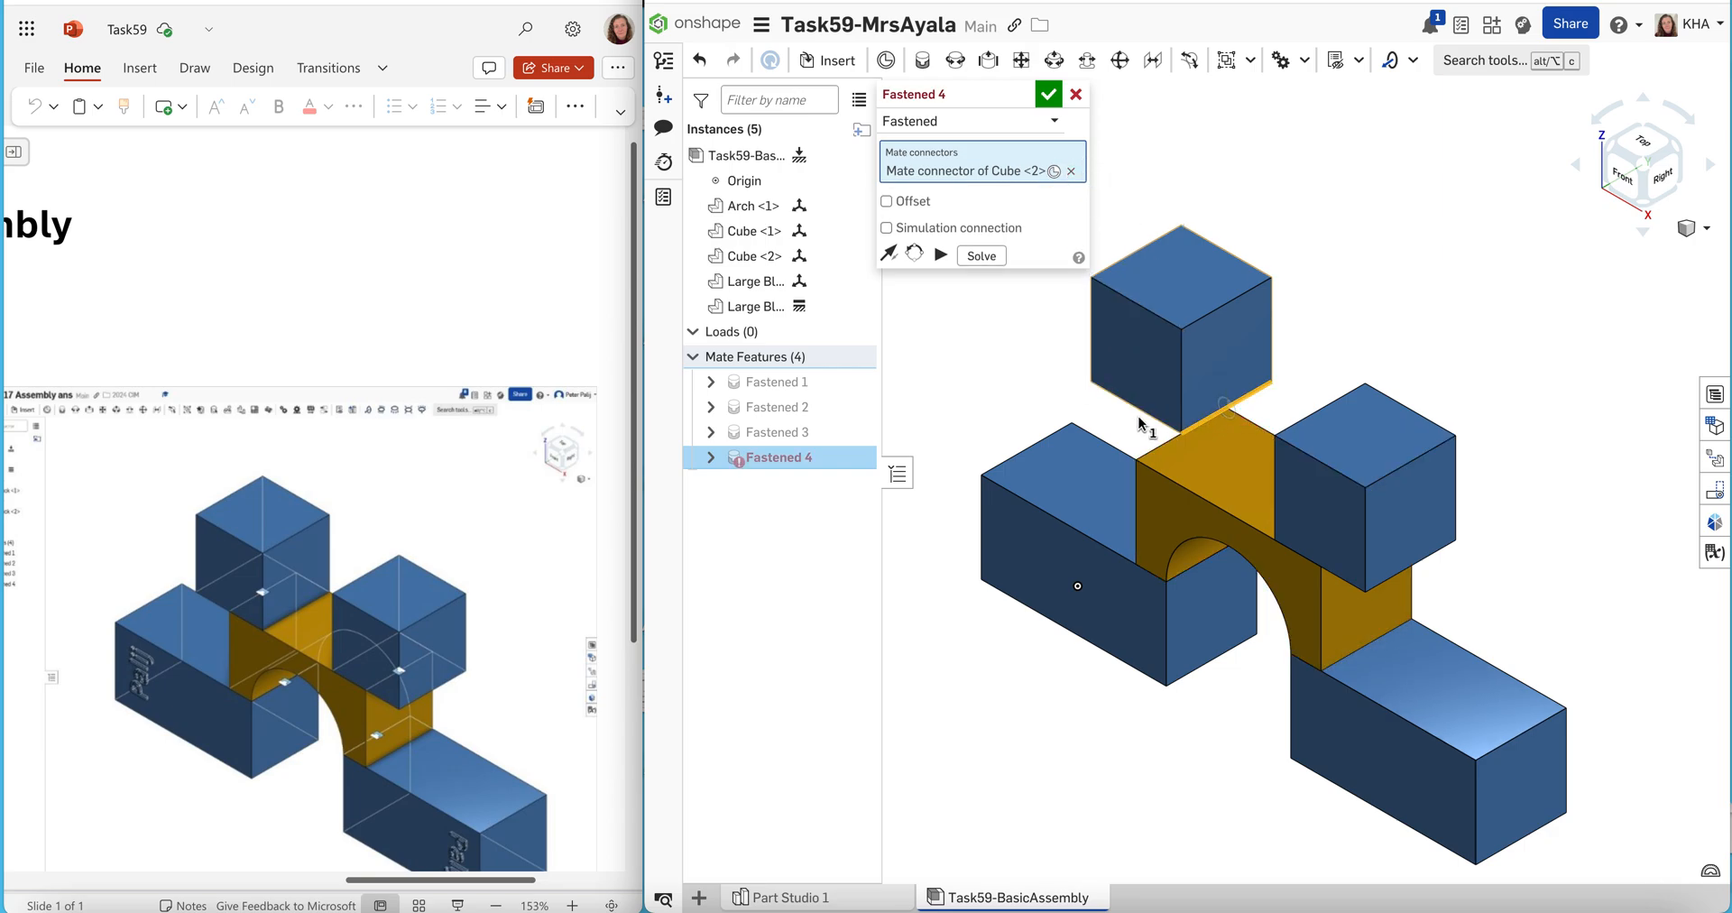
click(1160, 451)
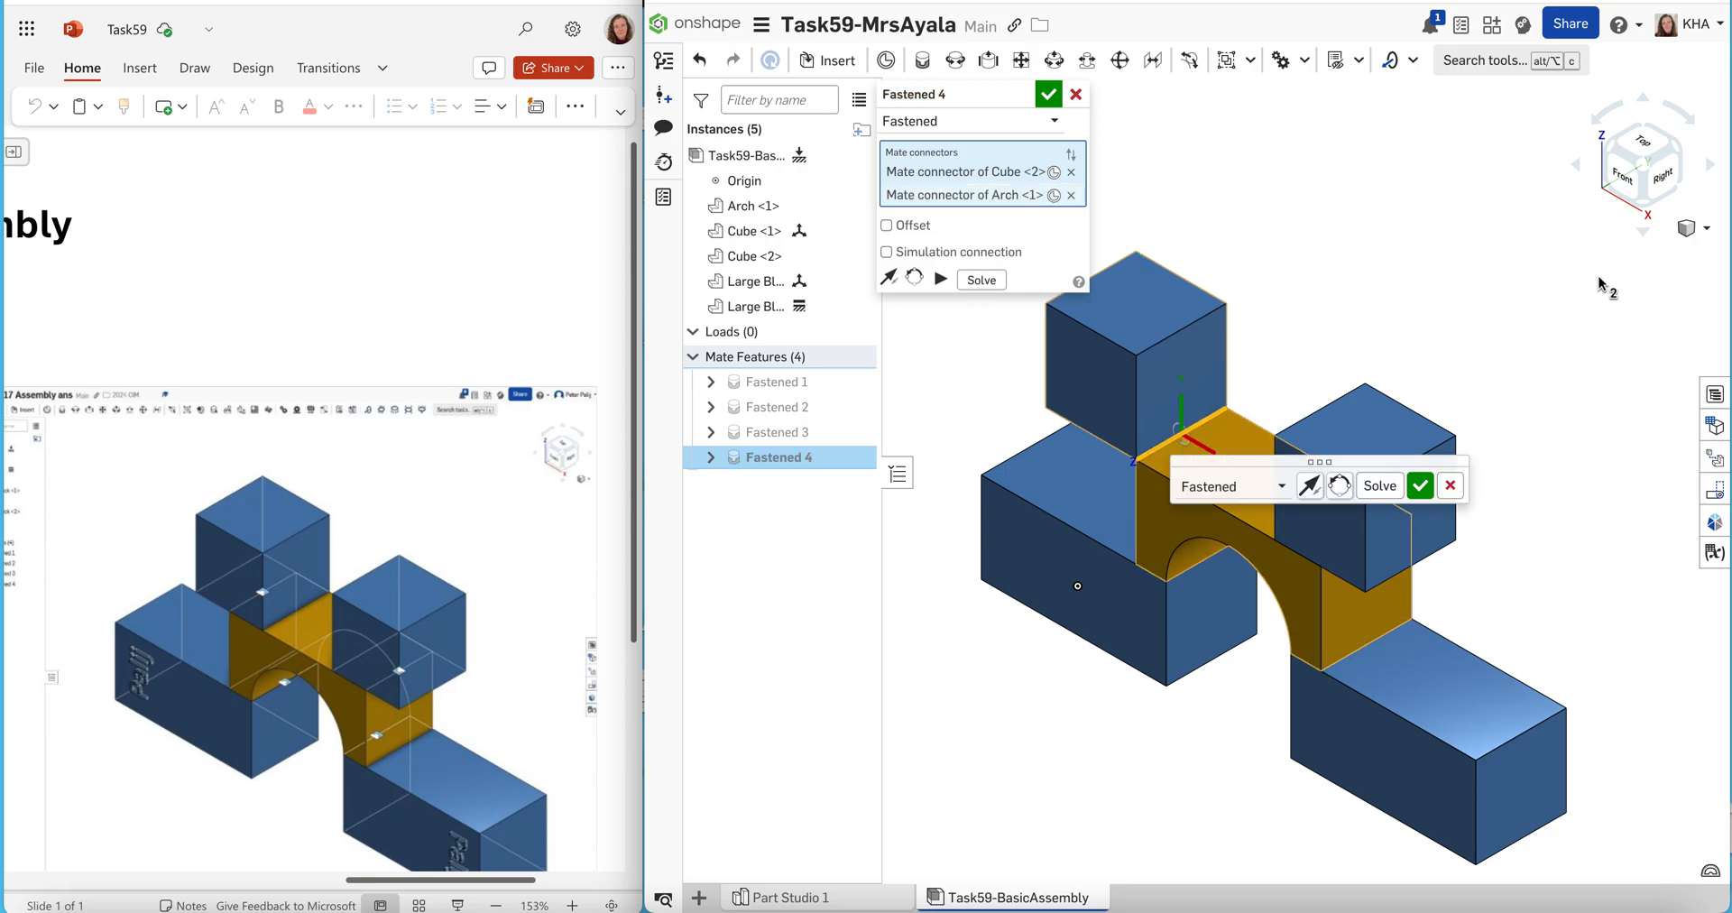
Give the second cube's Fastened mate an X offset of 0.55 in, checking its position from the front
click(1702, 234)
click(1690, 249)
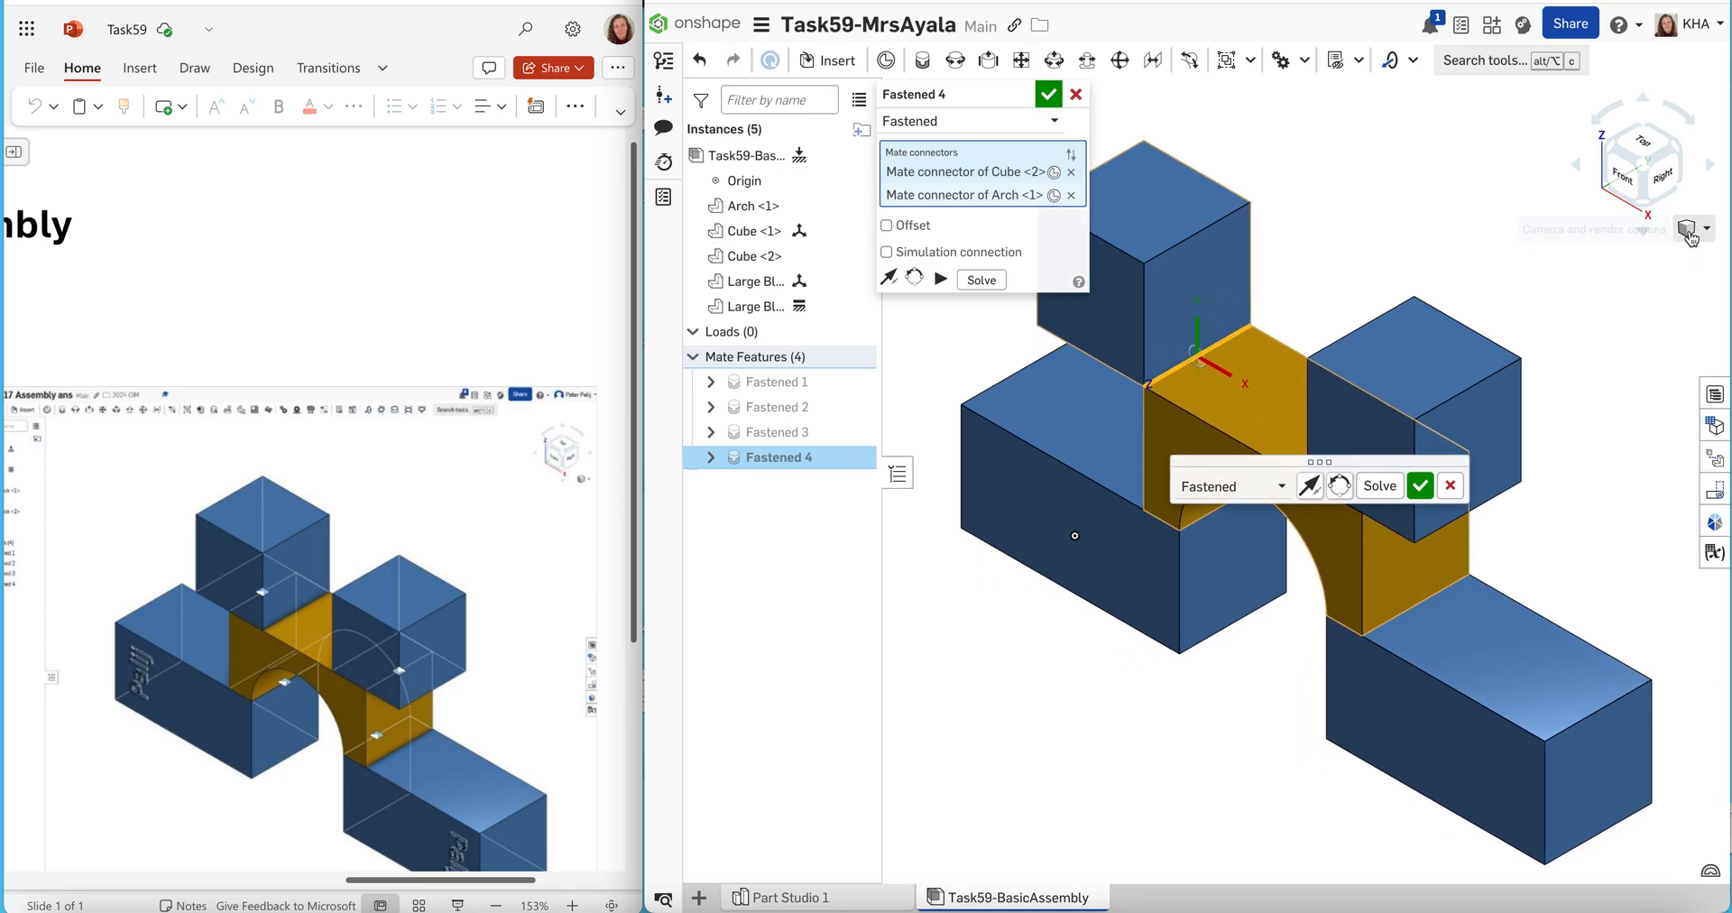
click(1690, 237)
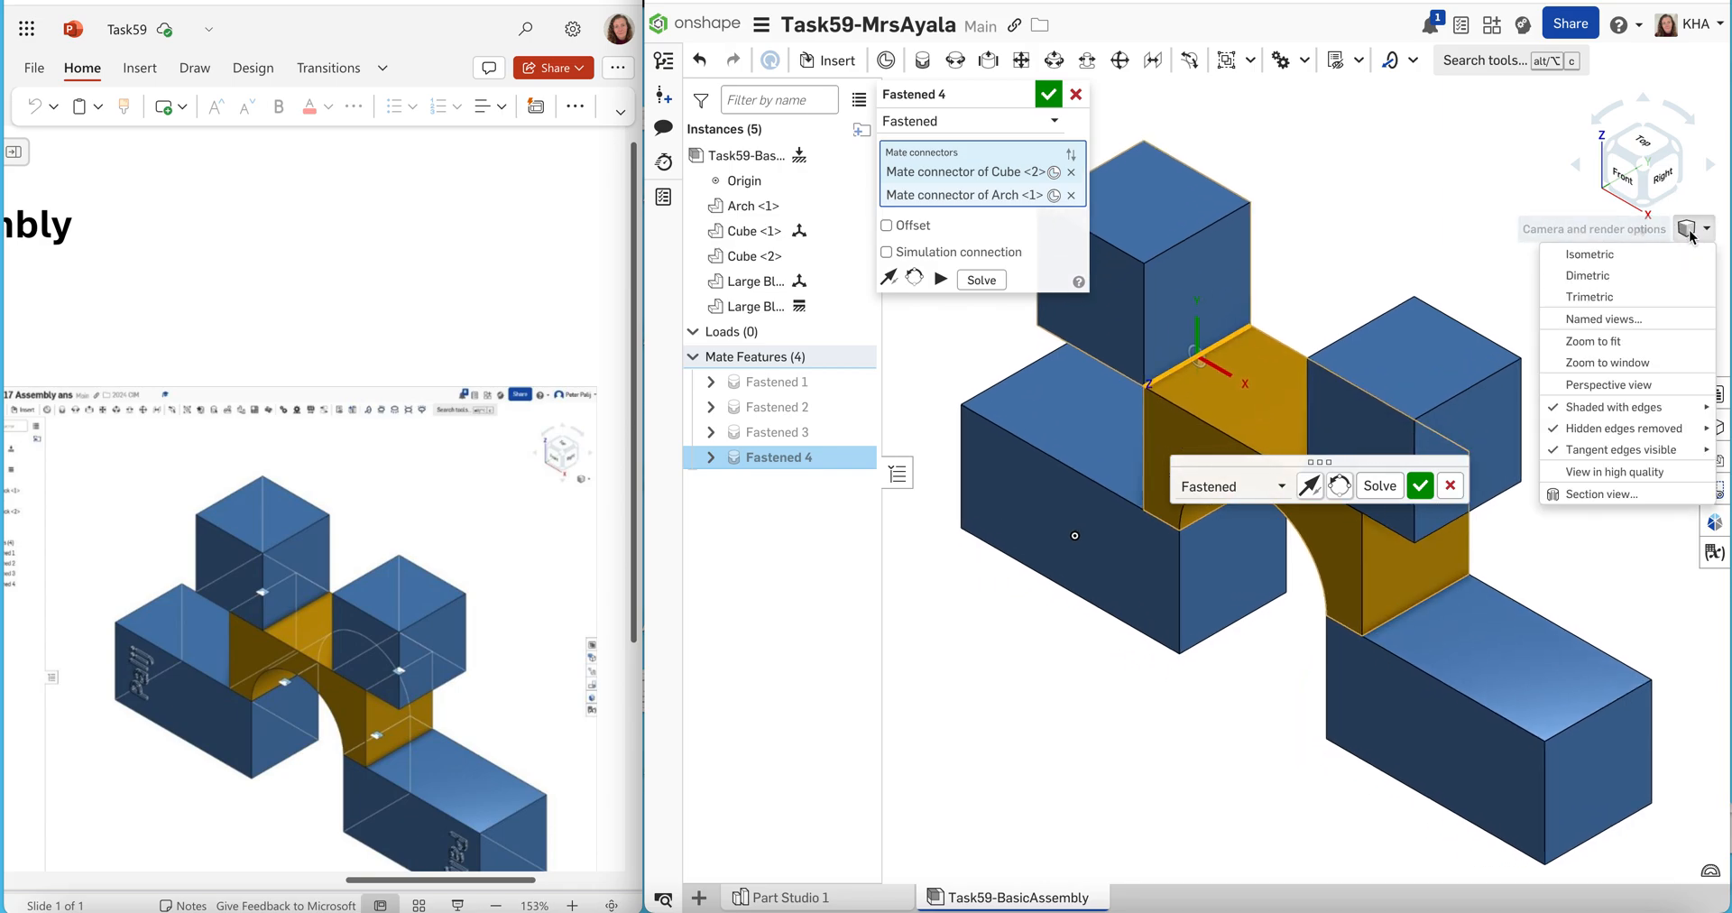
click(1627, 183)
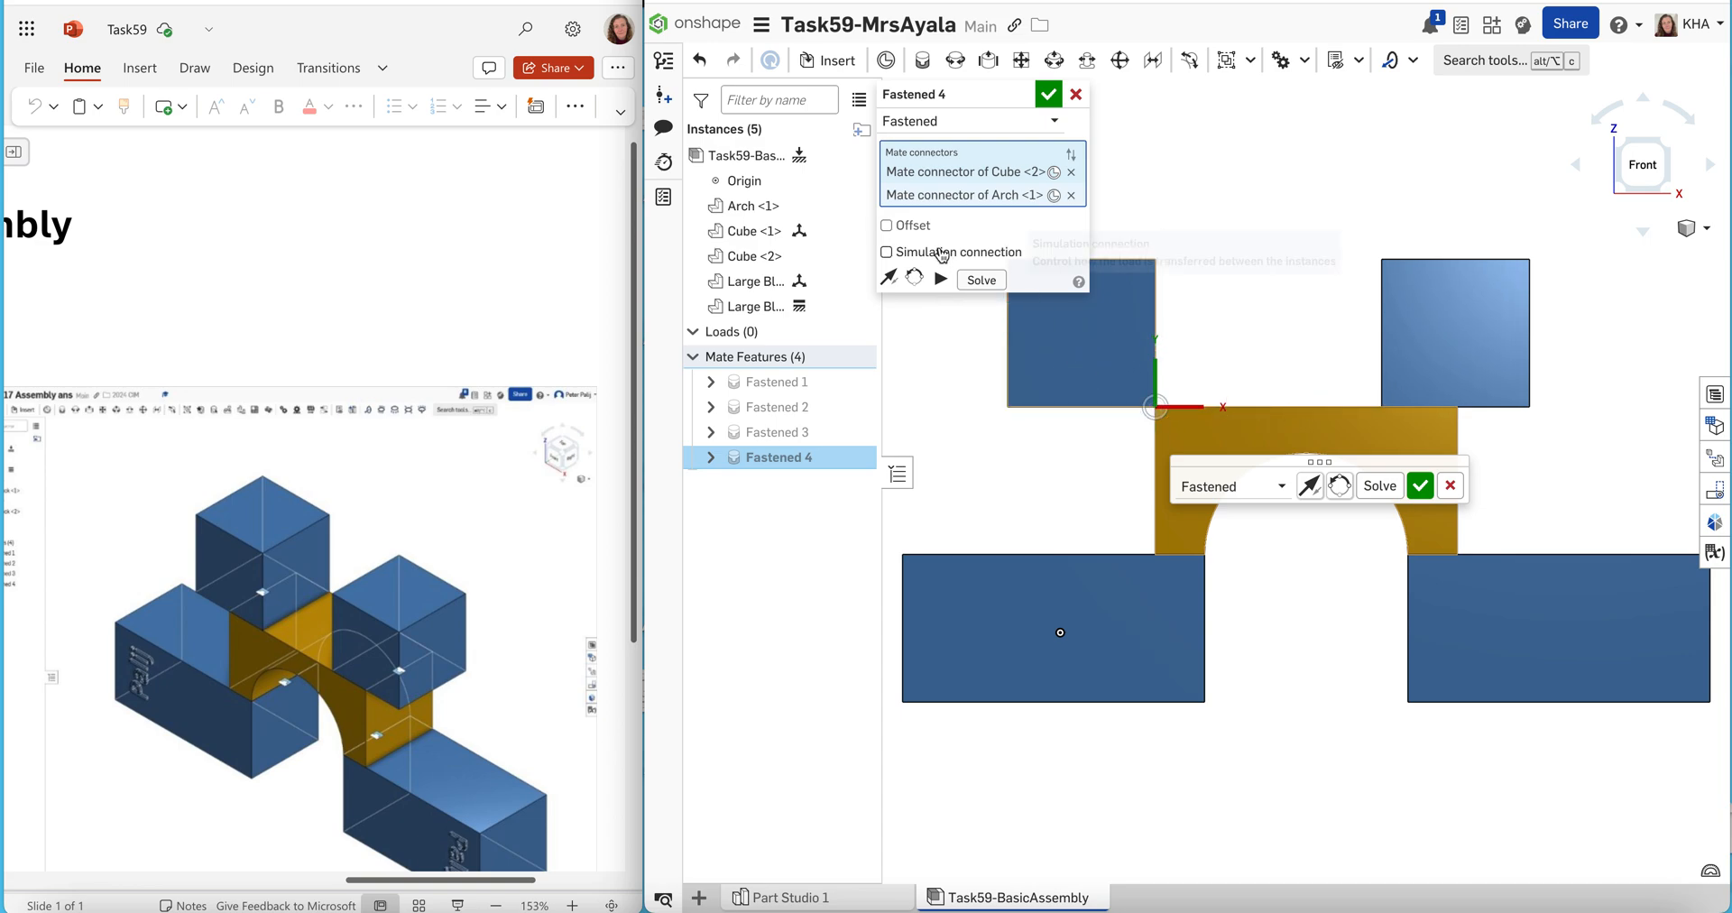
click(888, 226)
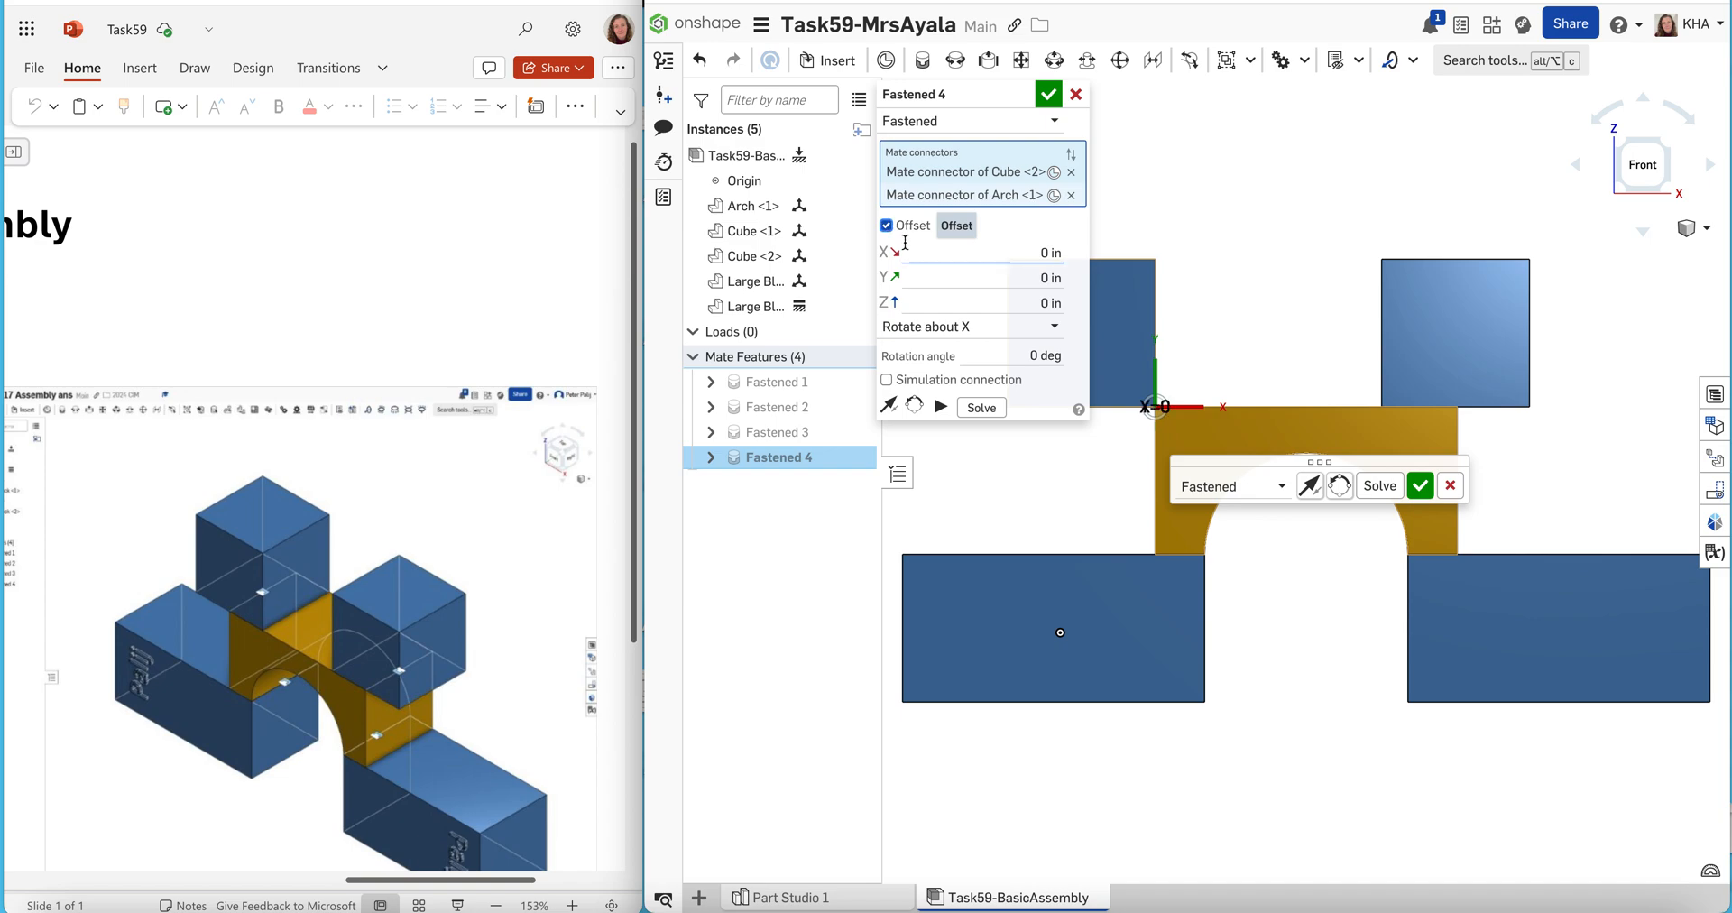
click(977, 260)
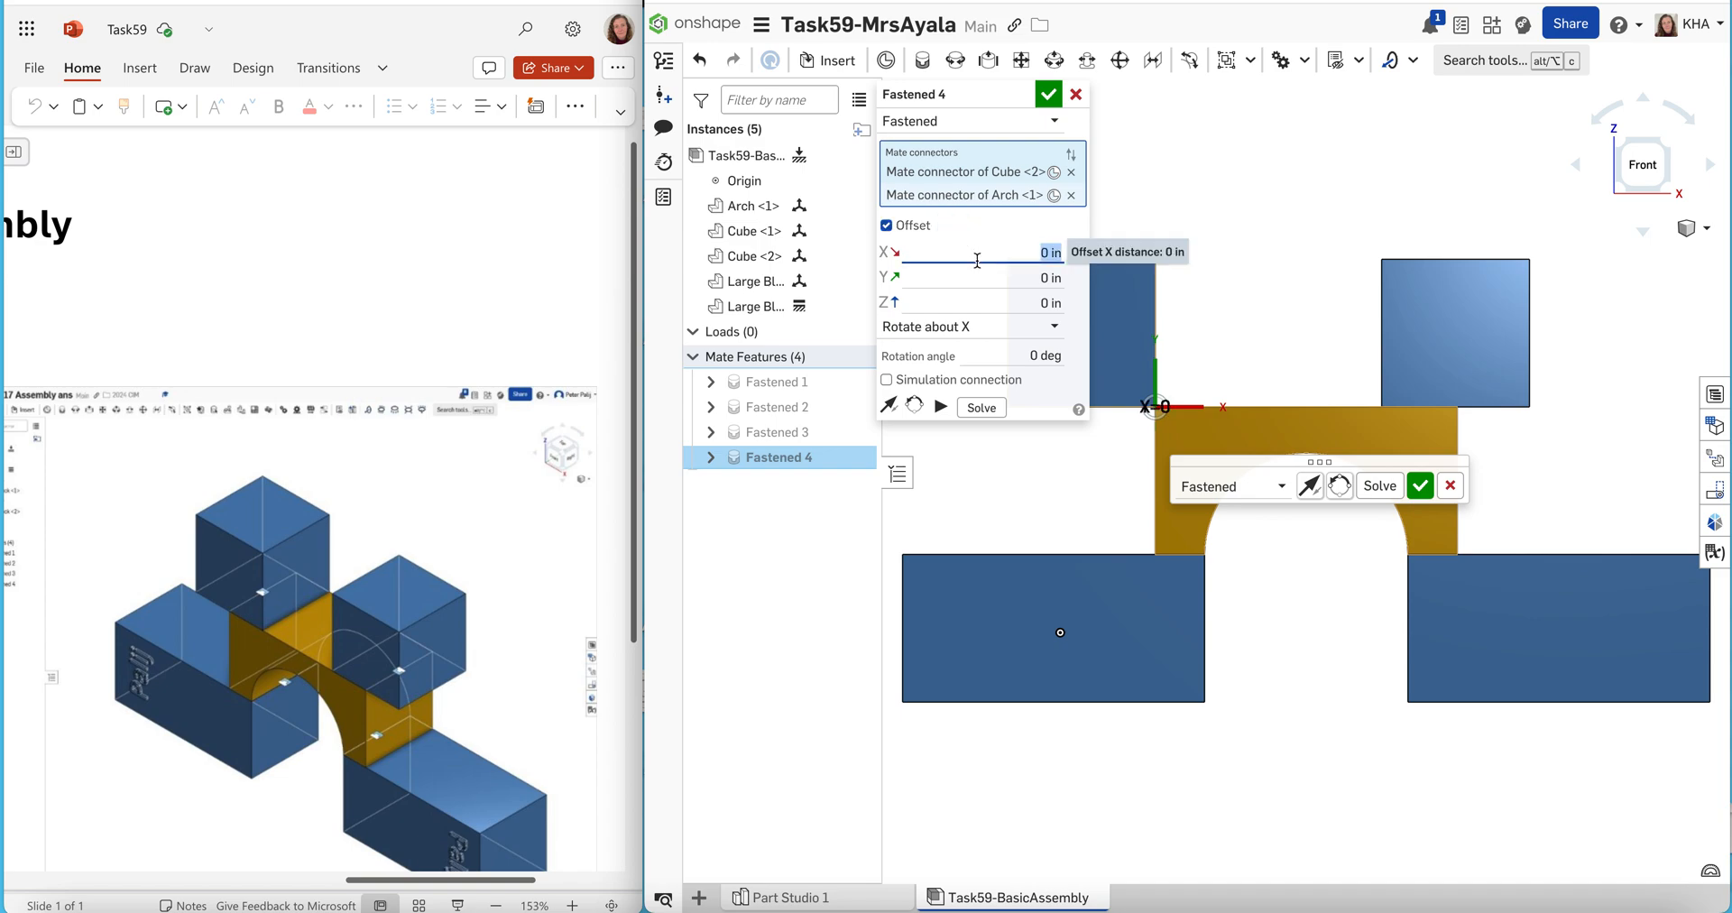
key(BackSpace)
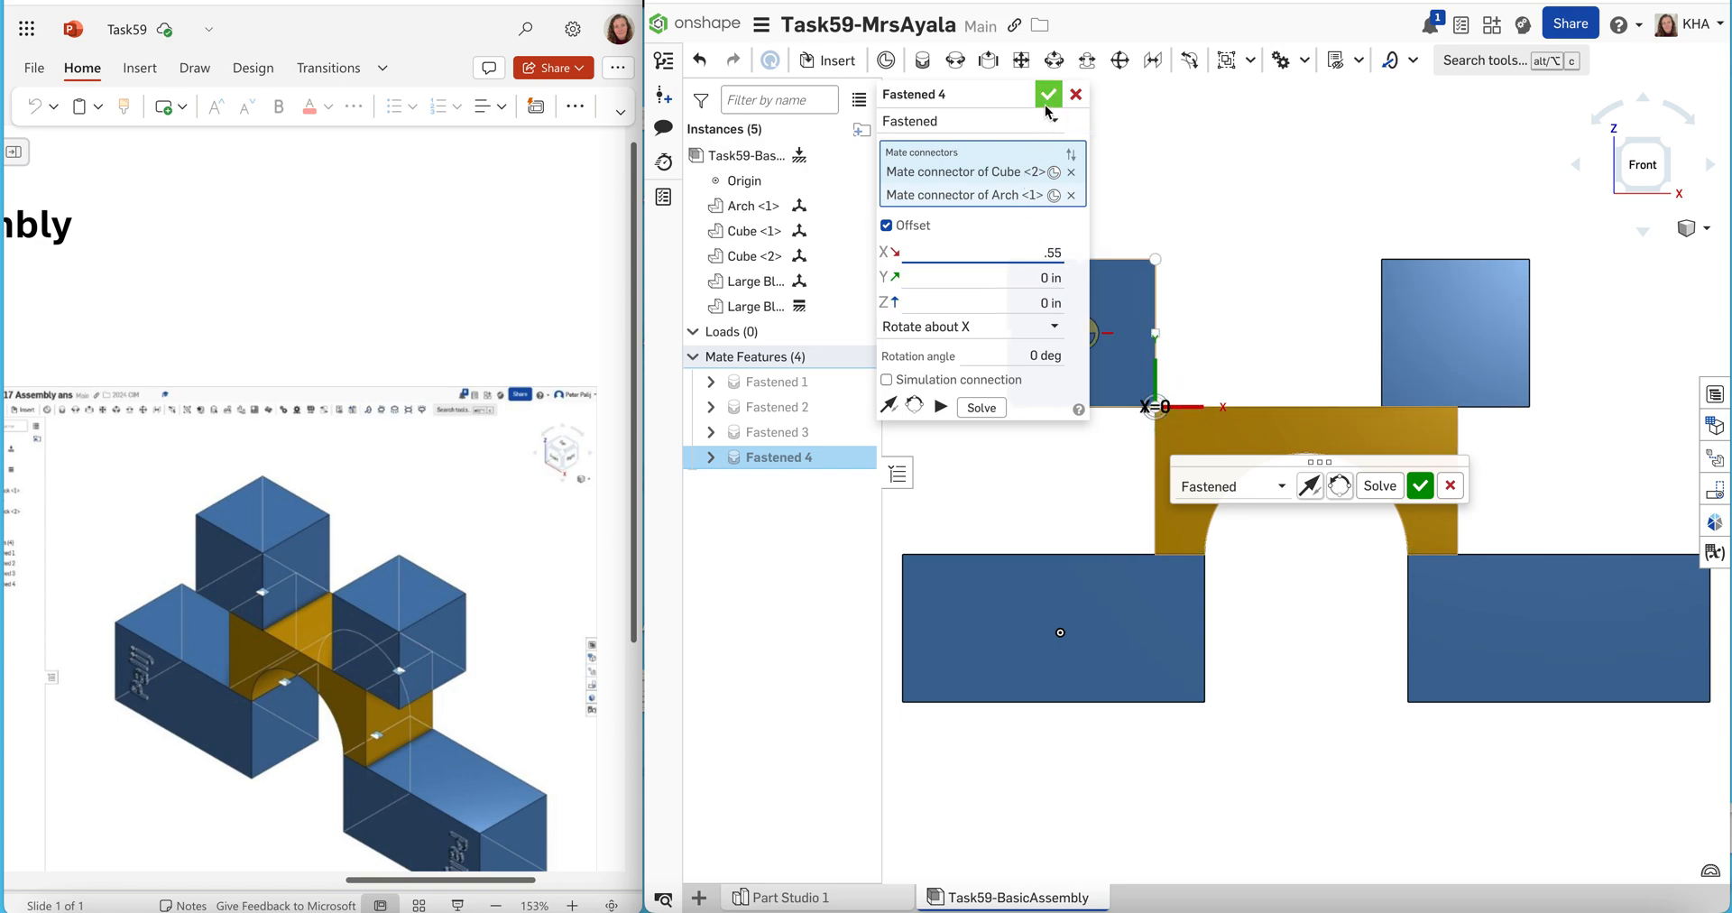
click(1002, 277)
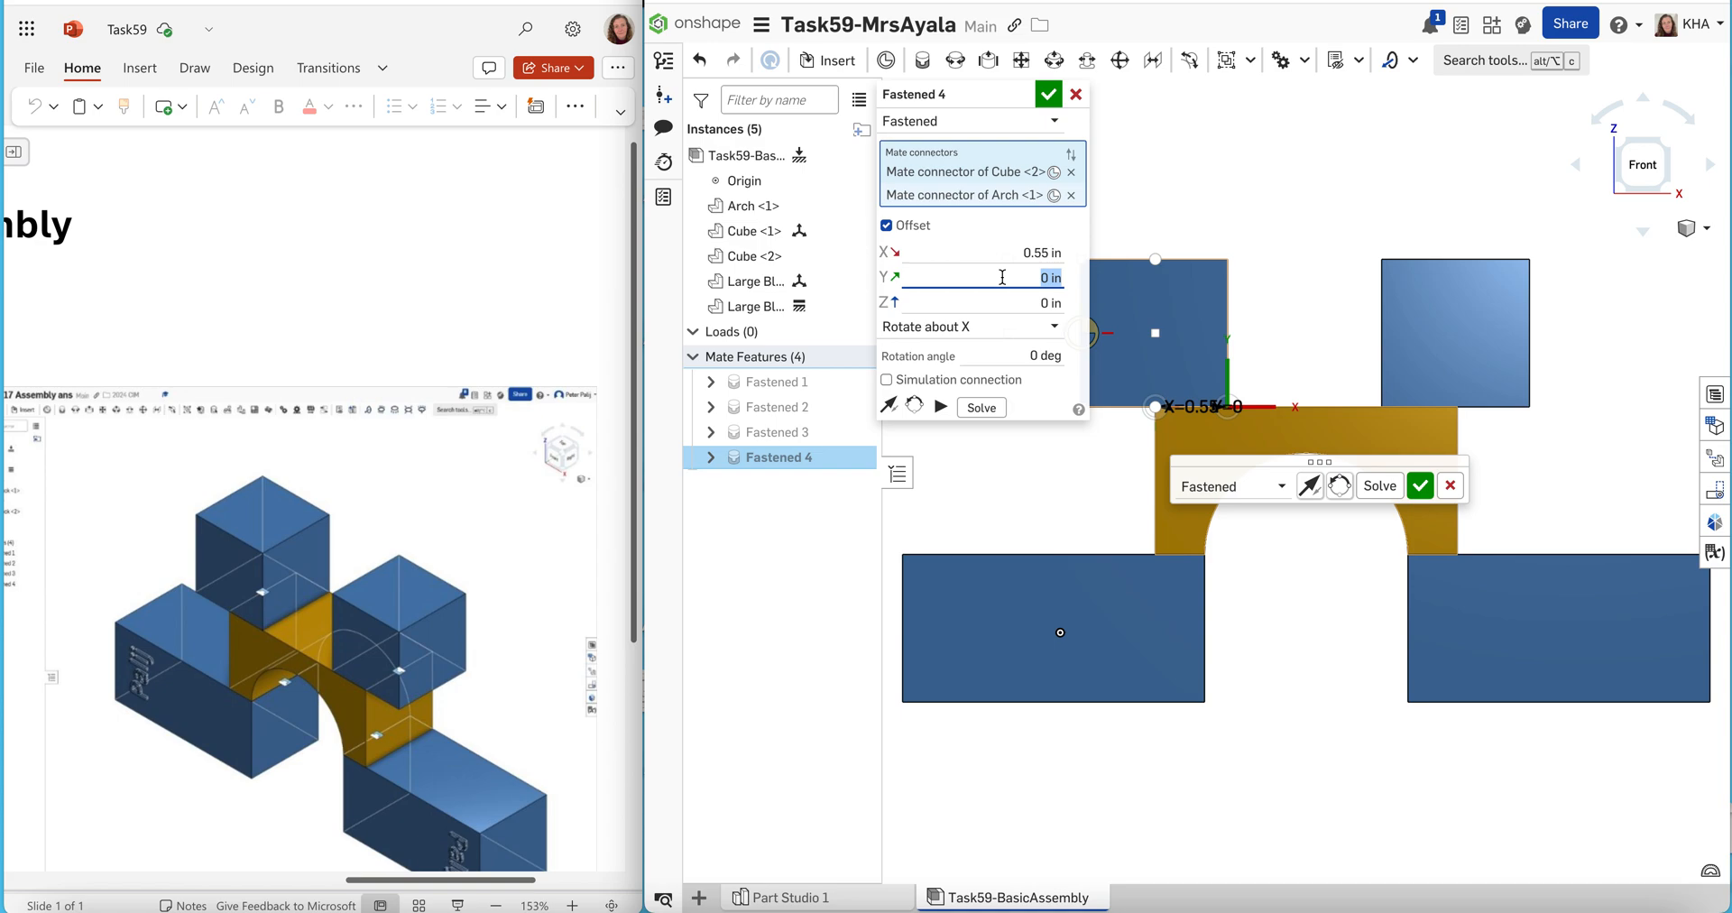
click(1048, 94)
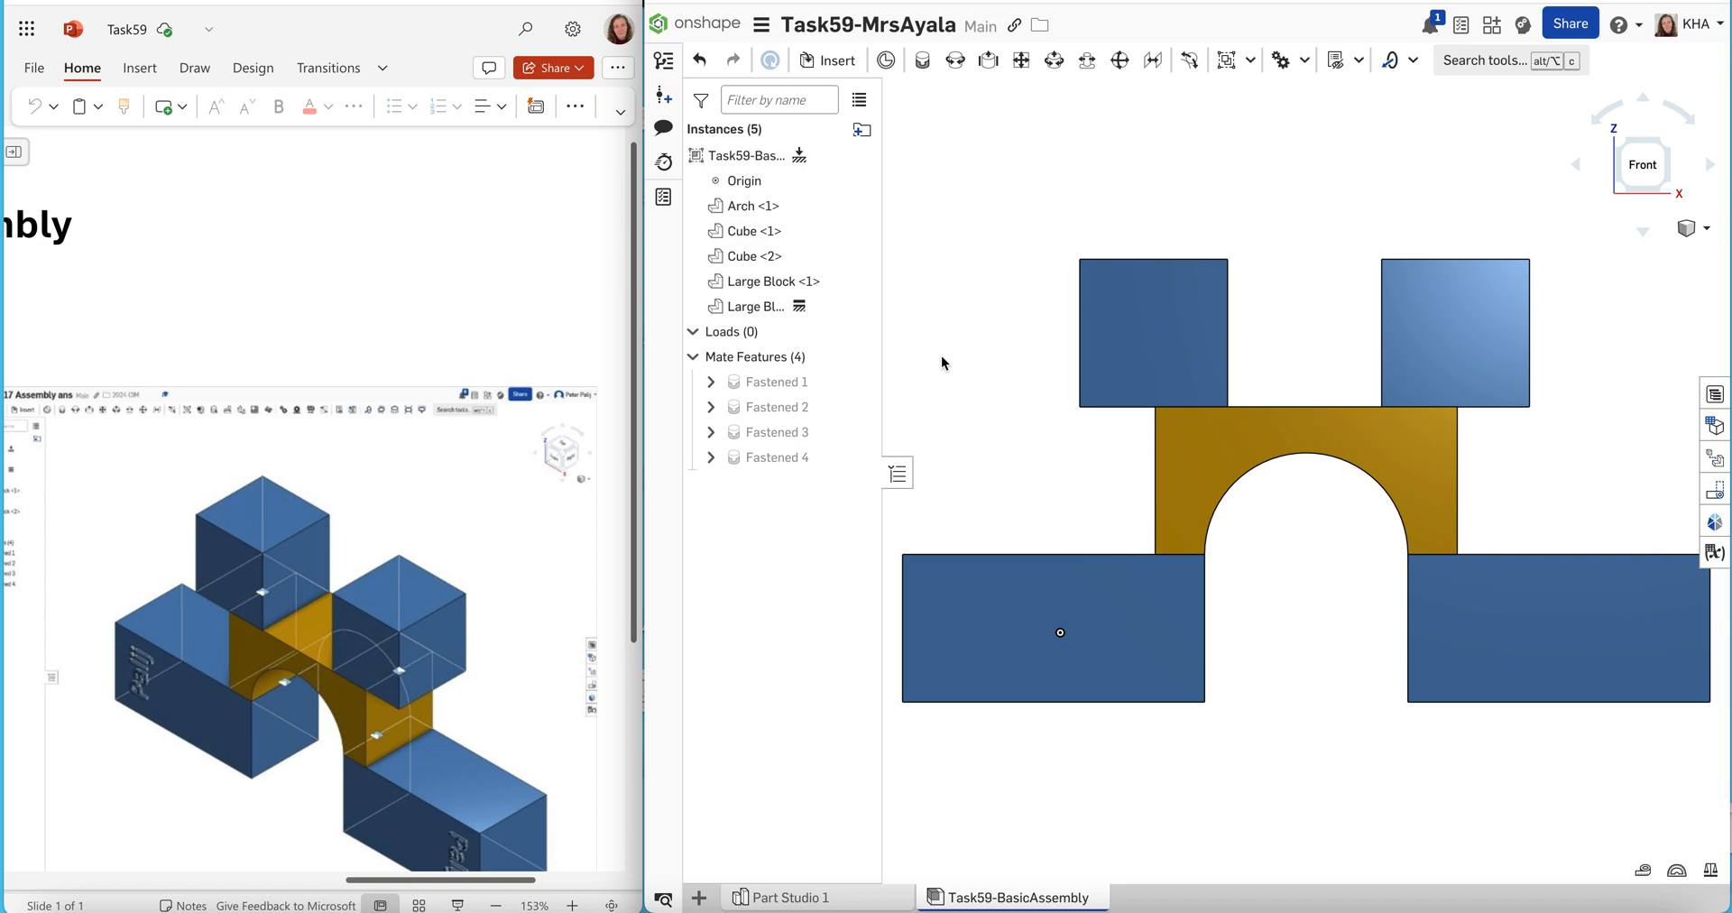
Set the front-facing assembly to the isometric view and bring the slide's written task instructions back into sight
click(1692, 236)
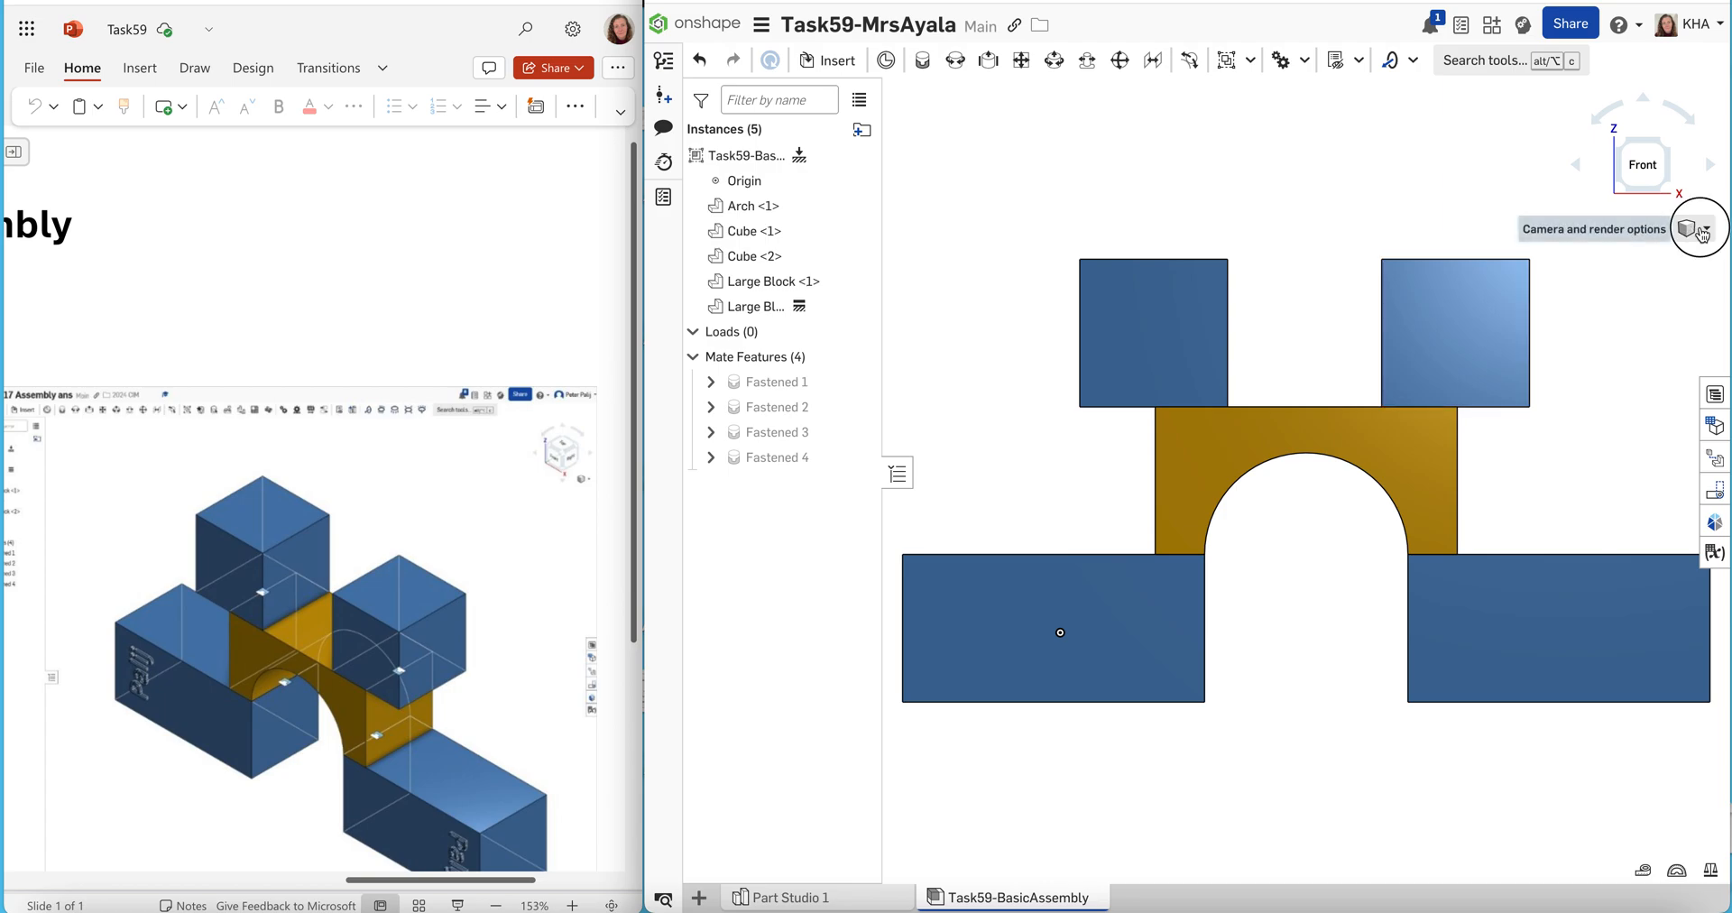
click(1693, 251)
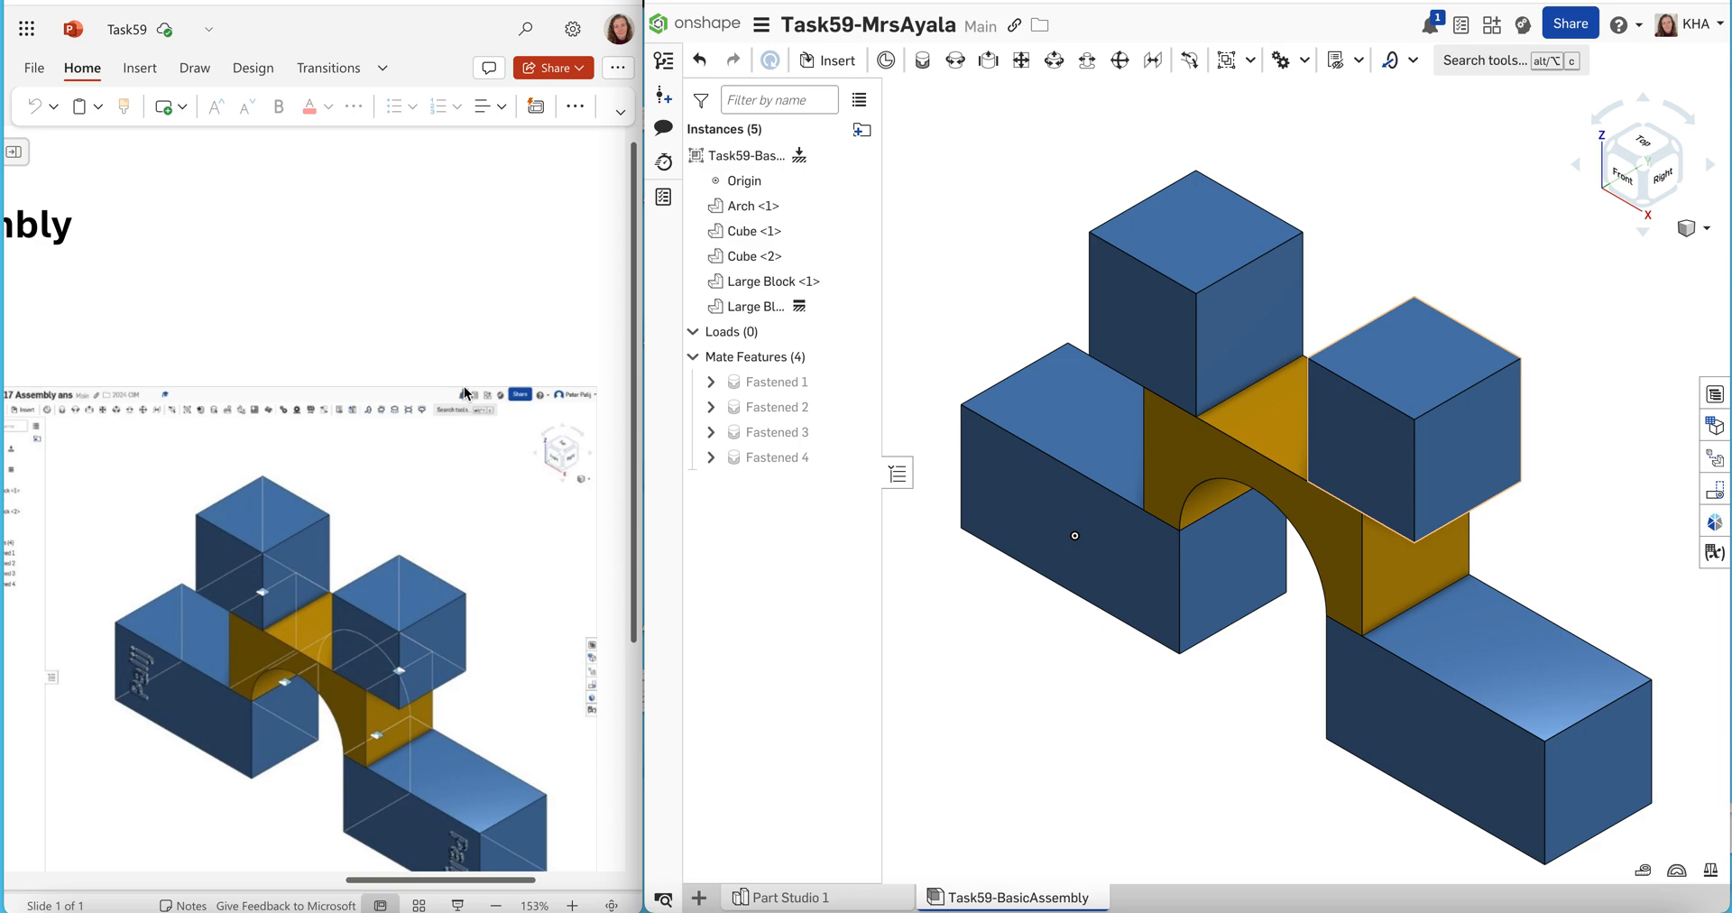
drag(378, 876, 123, 819)
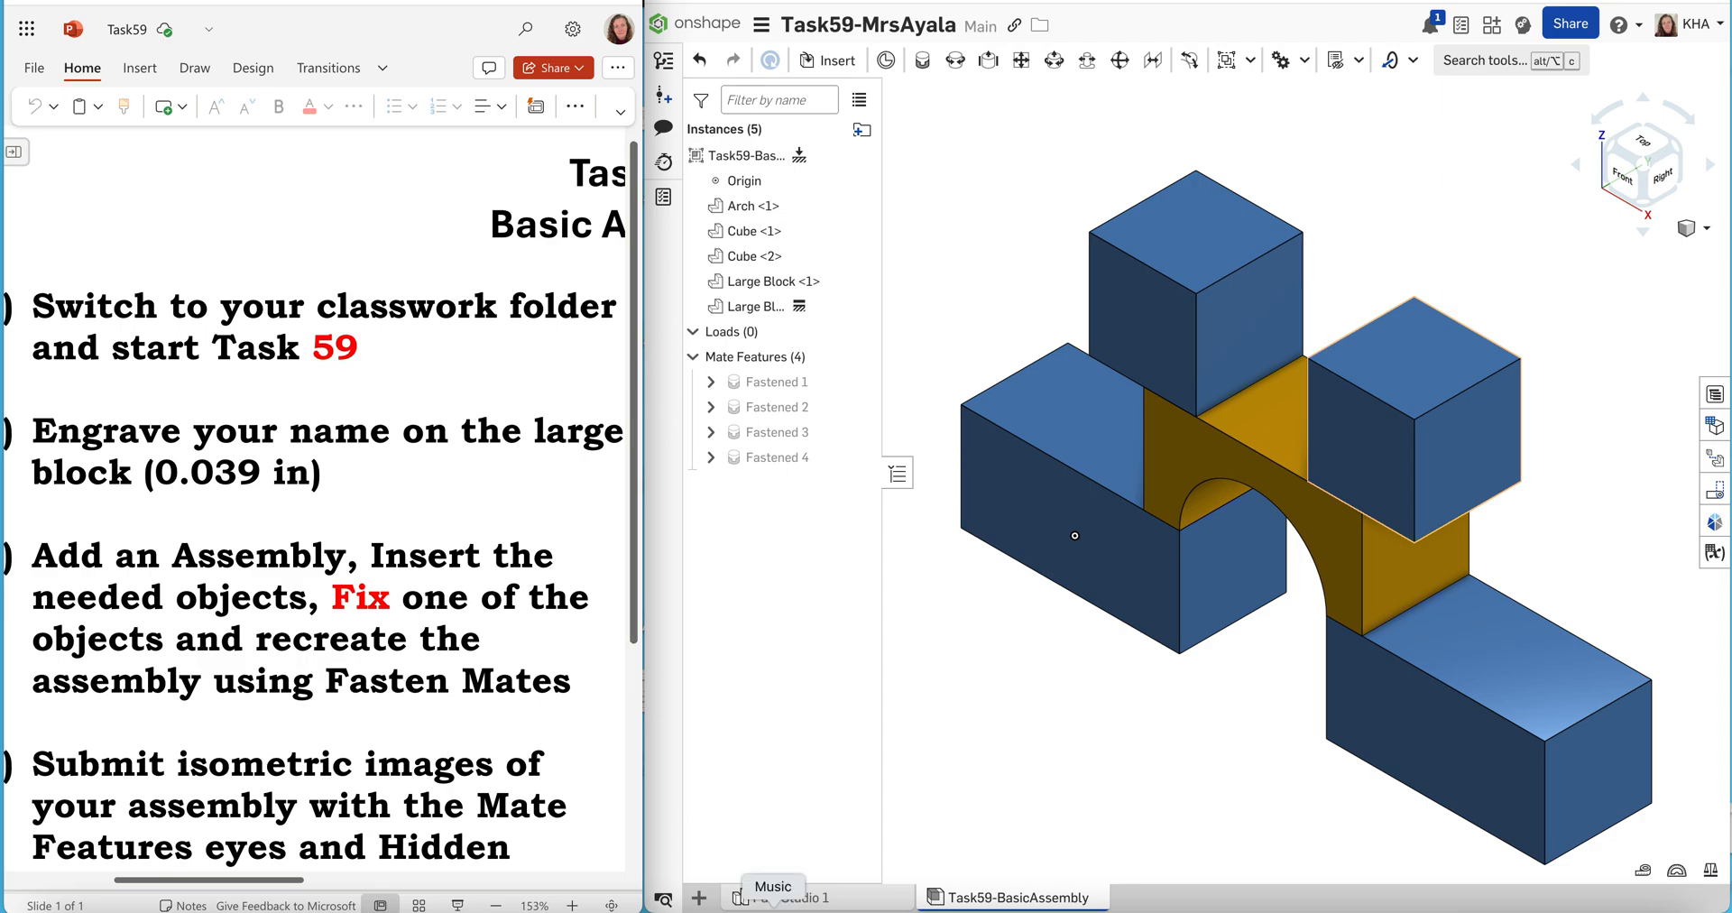
Start a new sketch on the front face of the Large Block in Part Studio 1
click(797, 905)
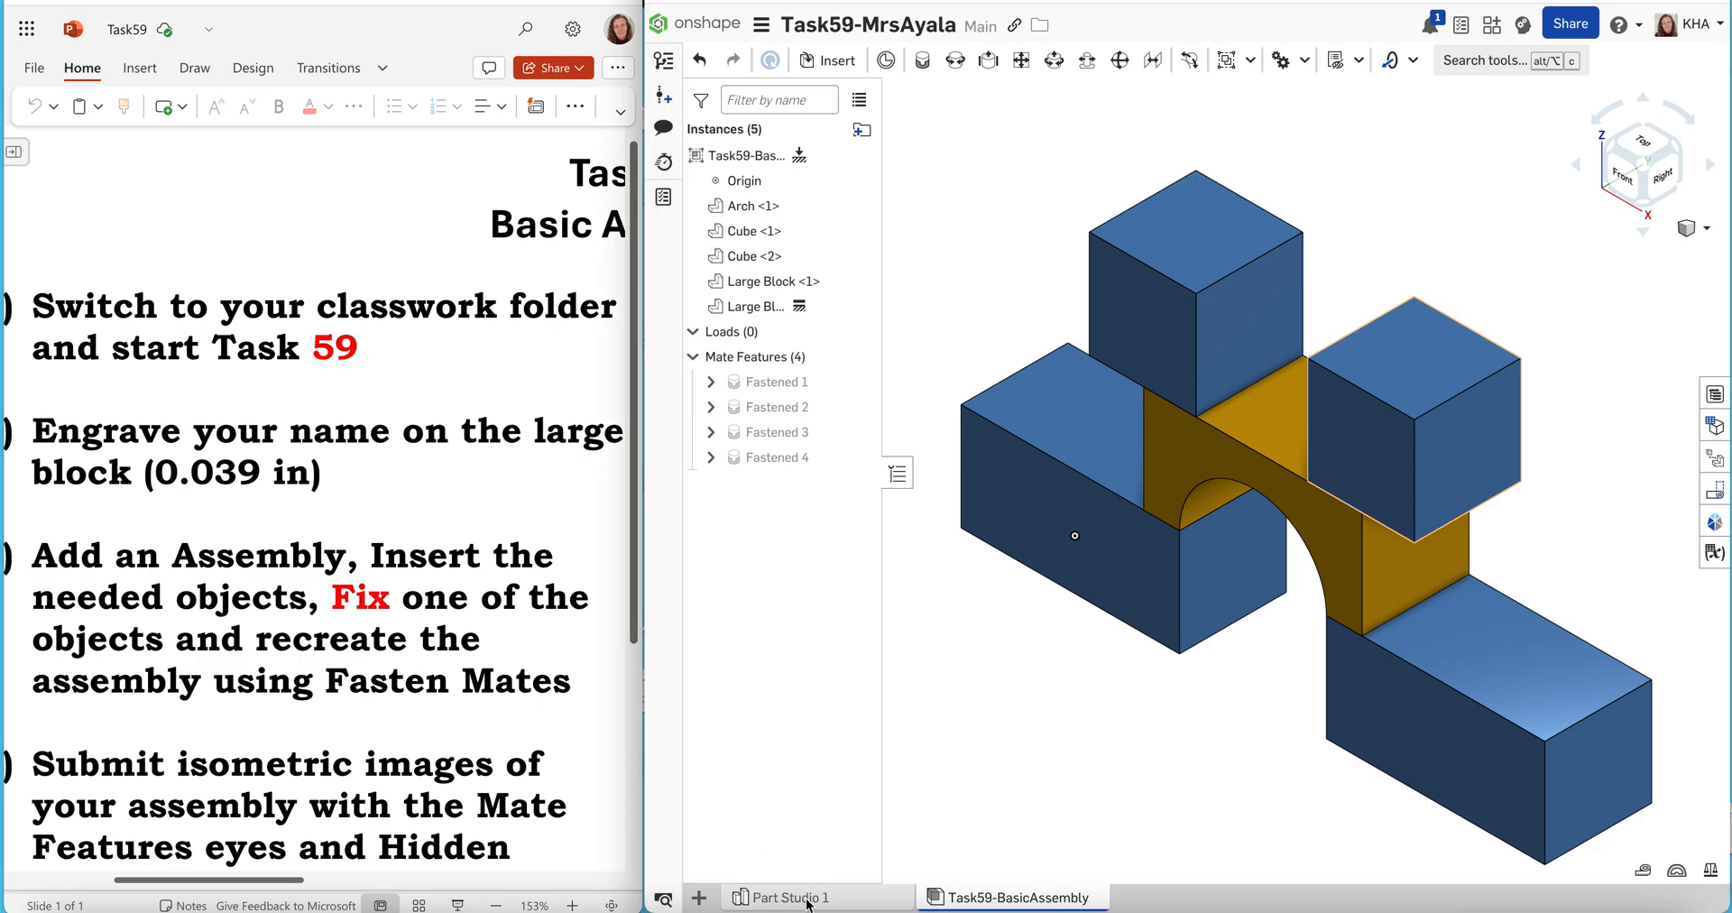
click(808, 905)
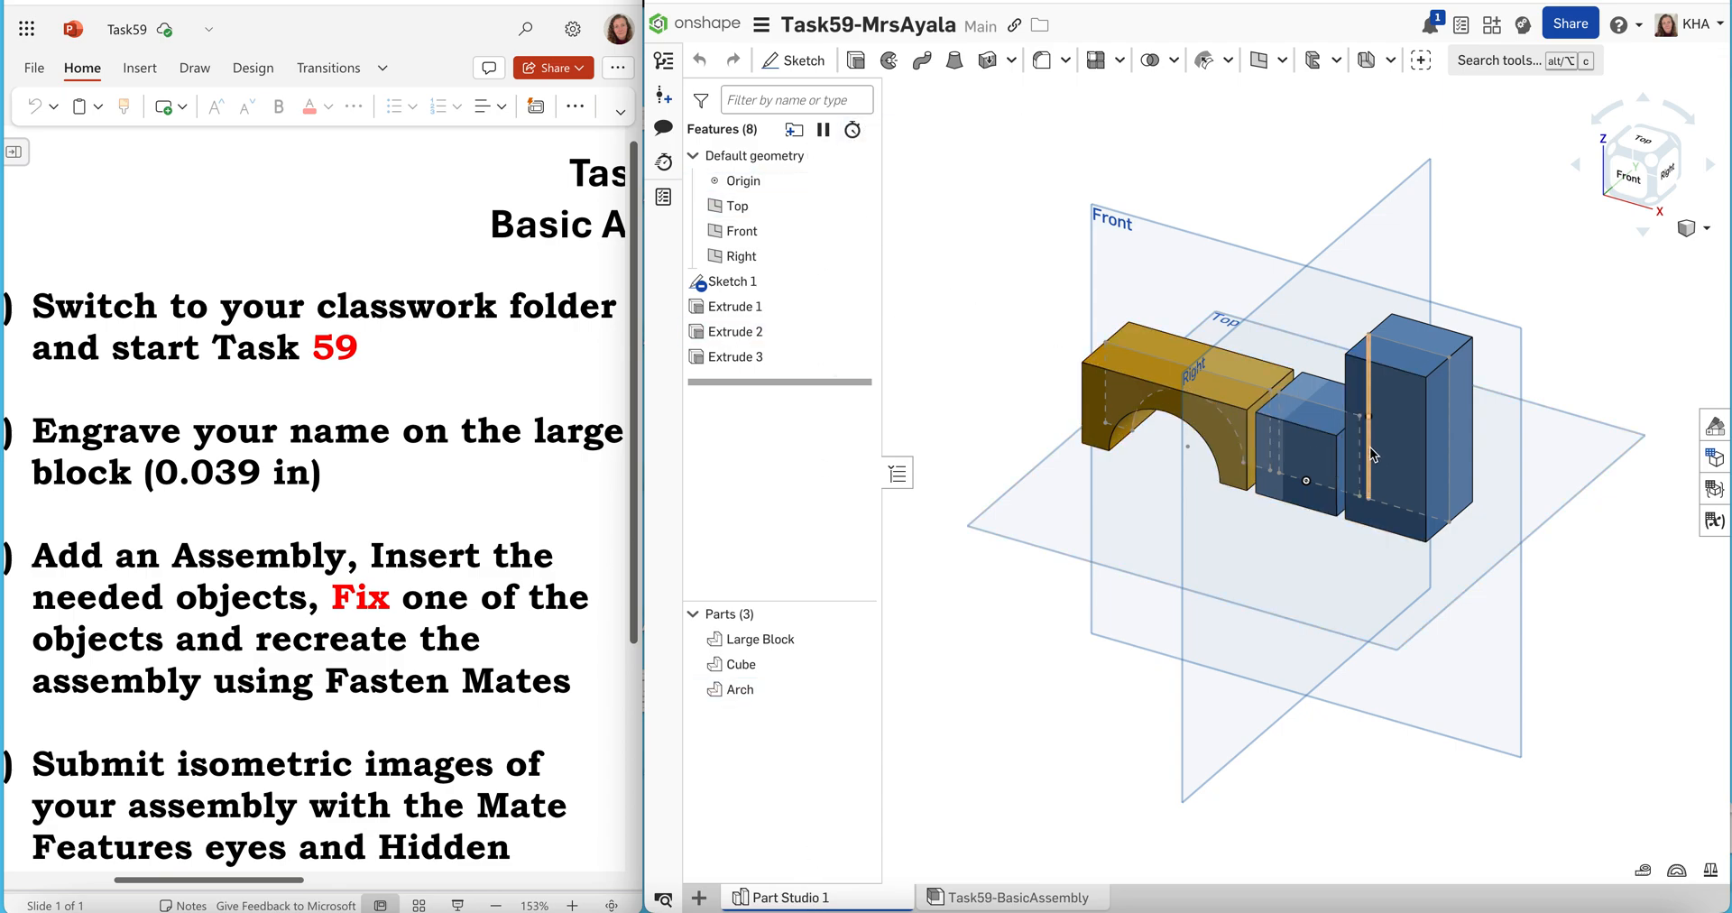
click(793, 59)
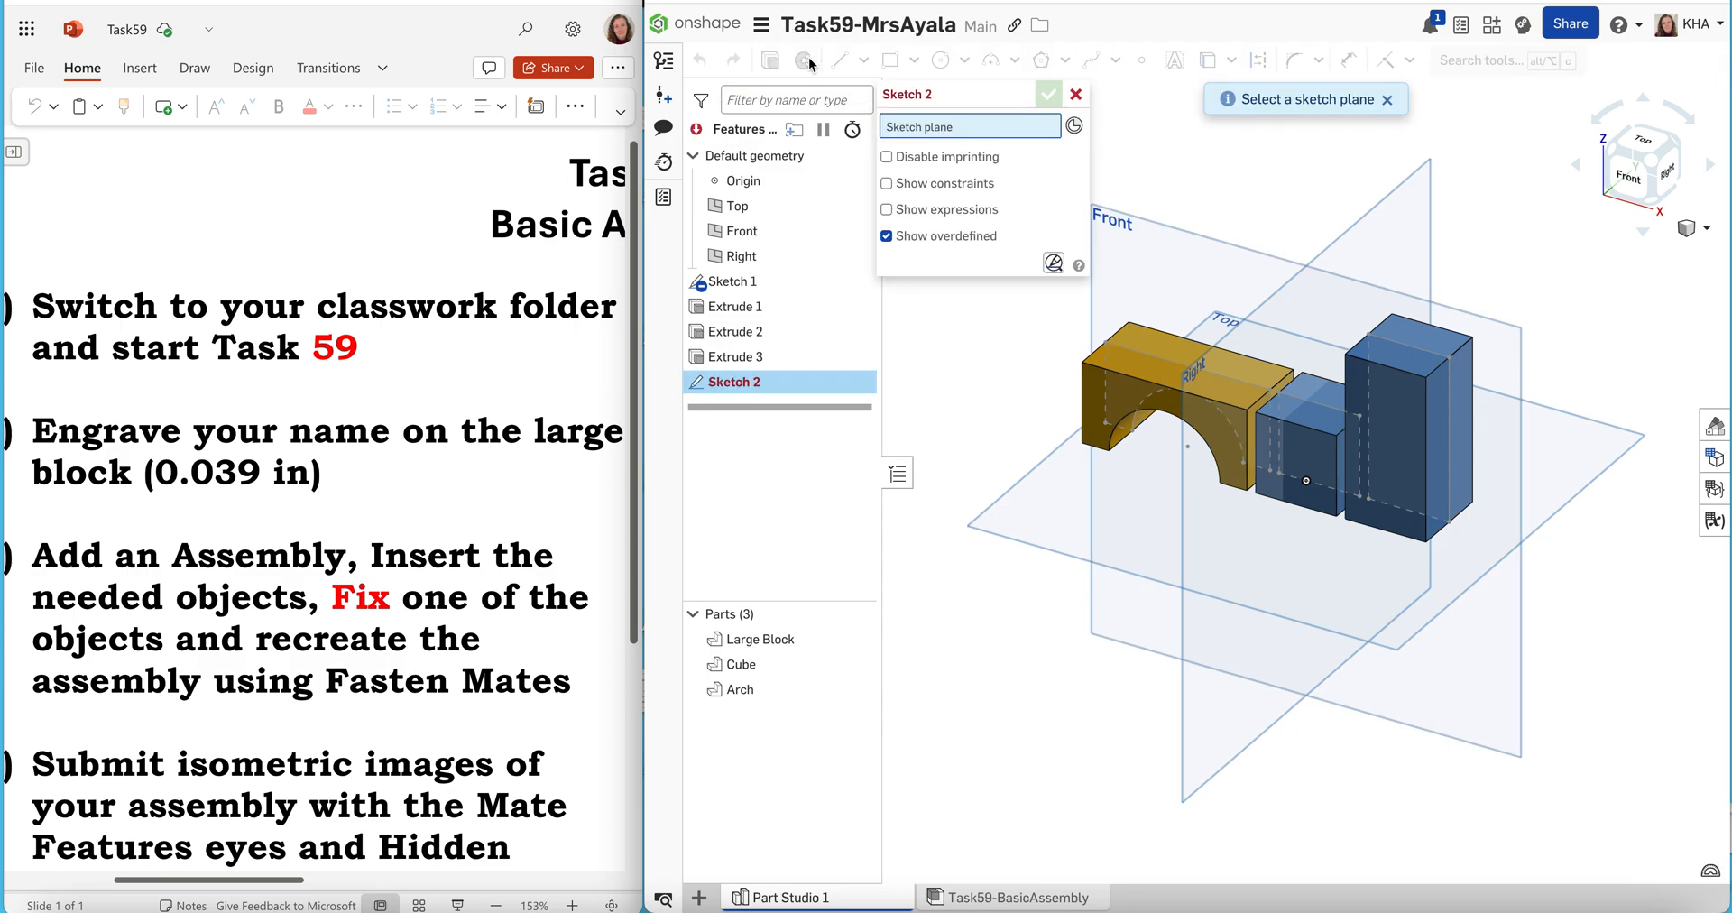
click(1403, 428)
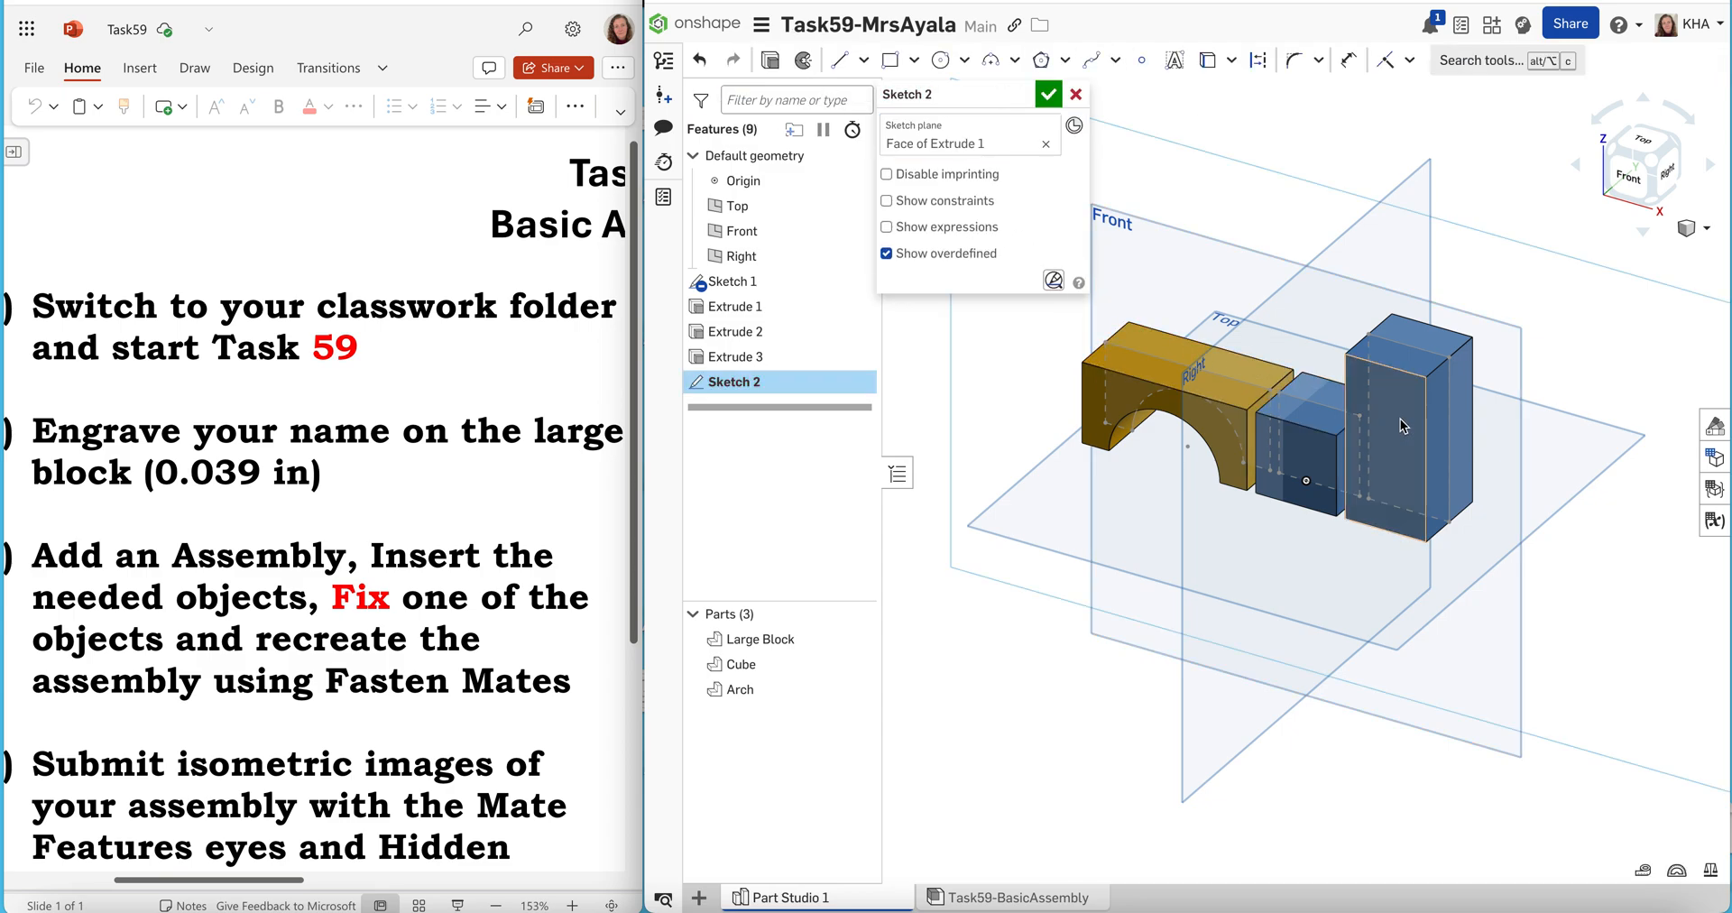
Place a sketch text box near the top of the Large Block's front face and enter the author's name in the Arimo font
click(1169, 71)
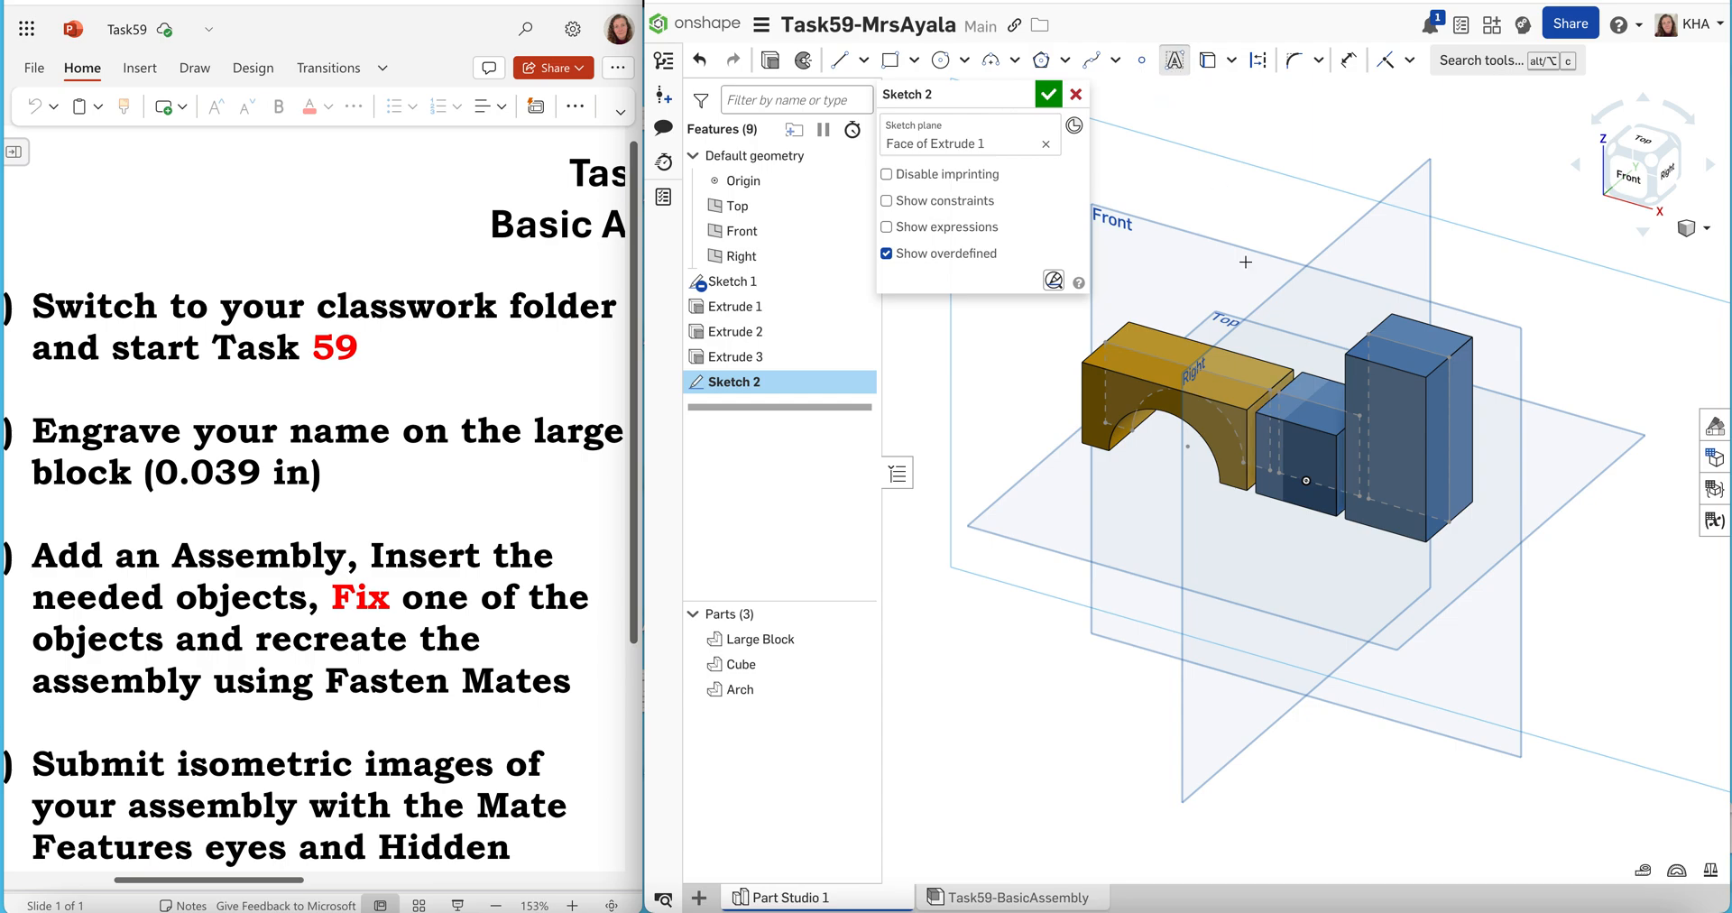
click(1354, 379)
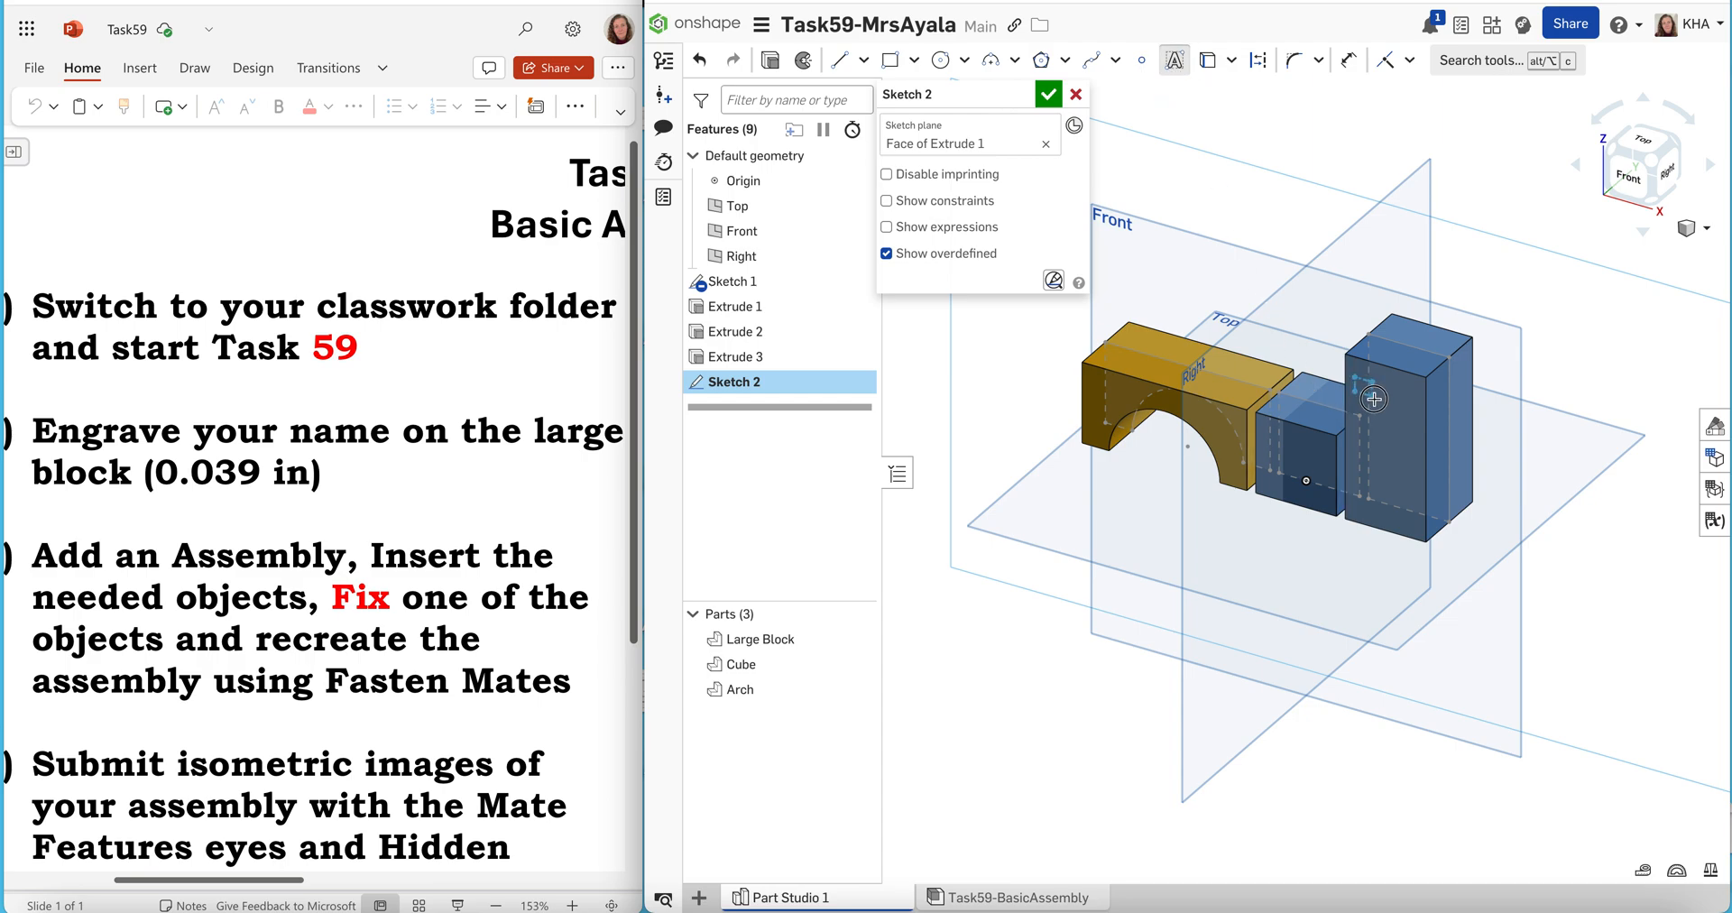
click(1415, 424)
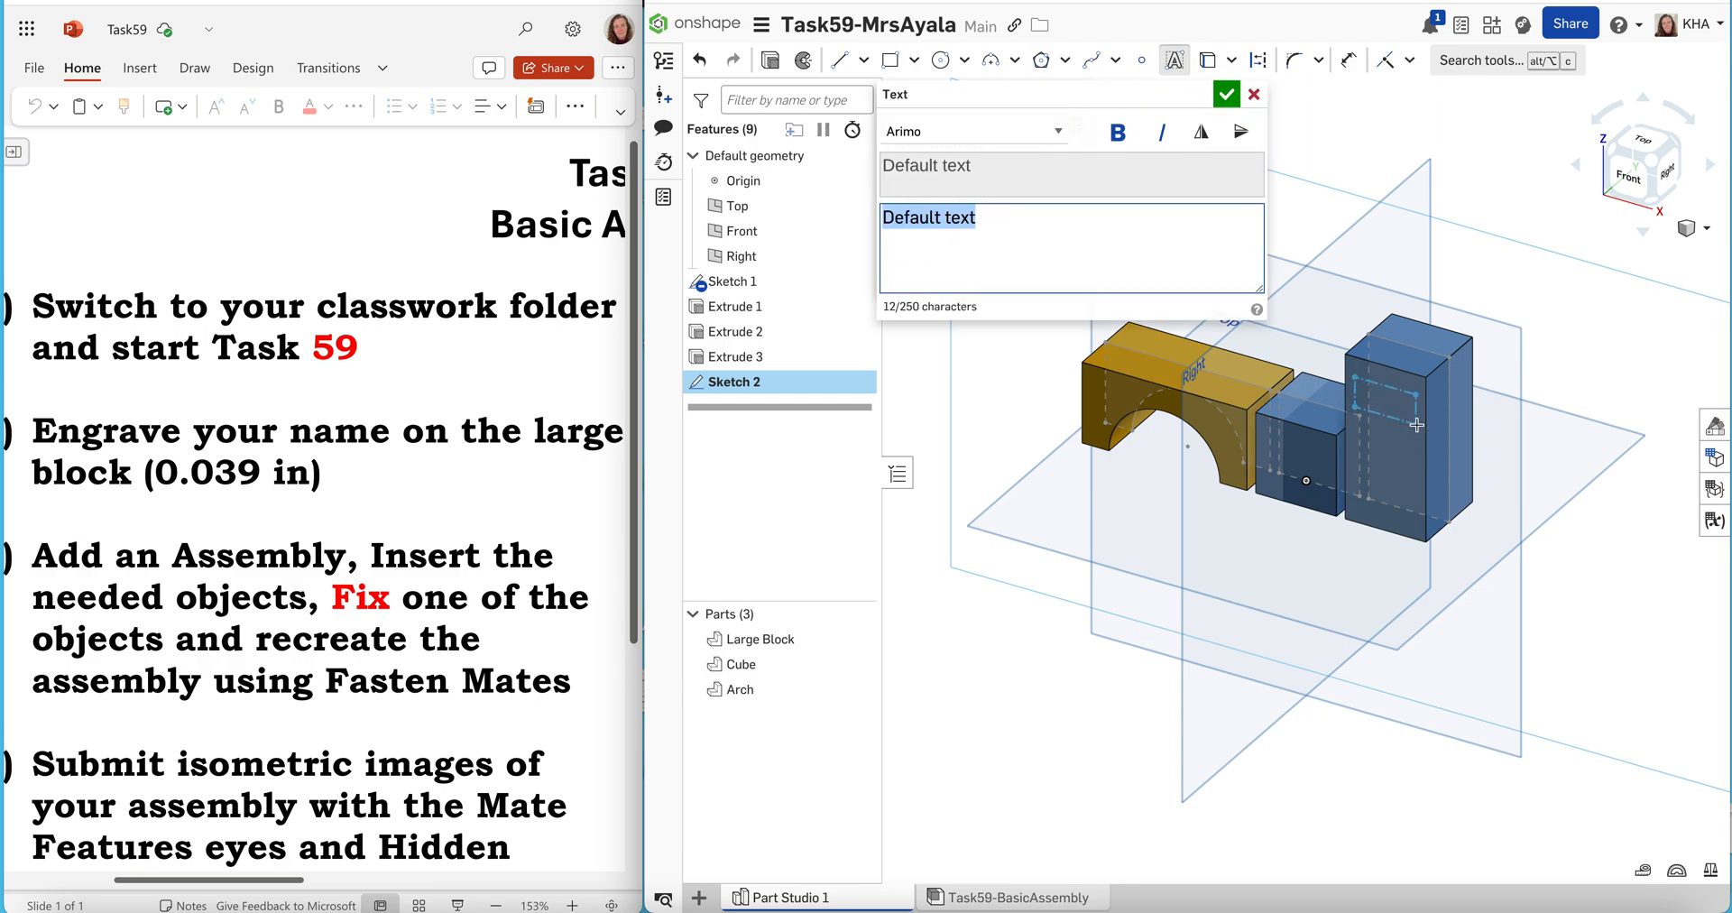
click(1628, 176)
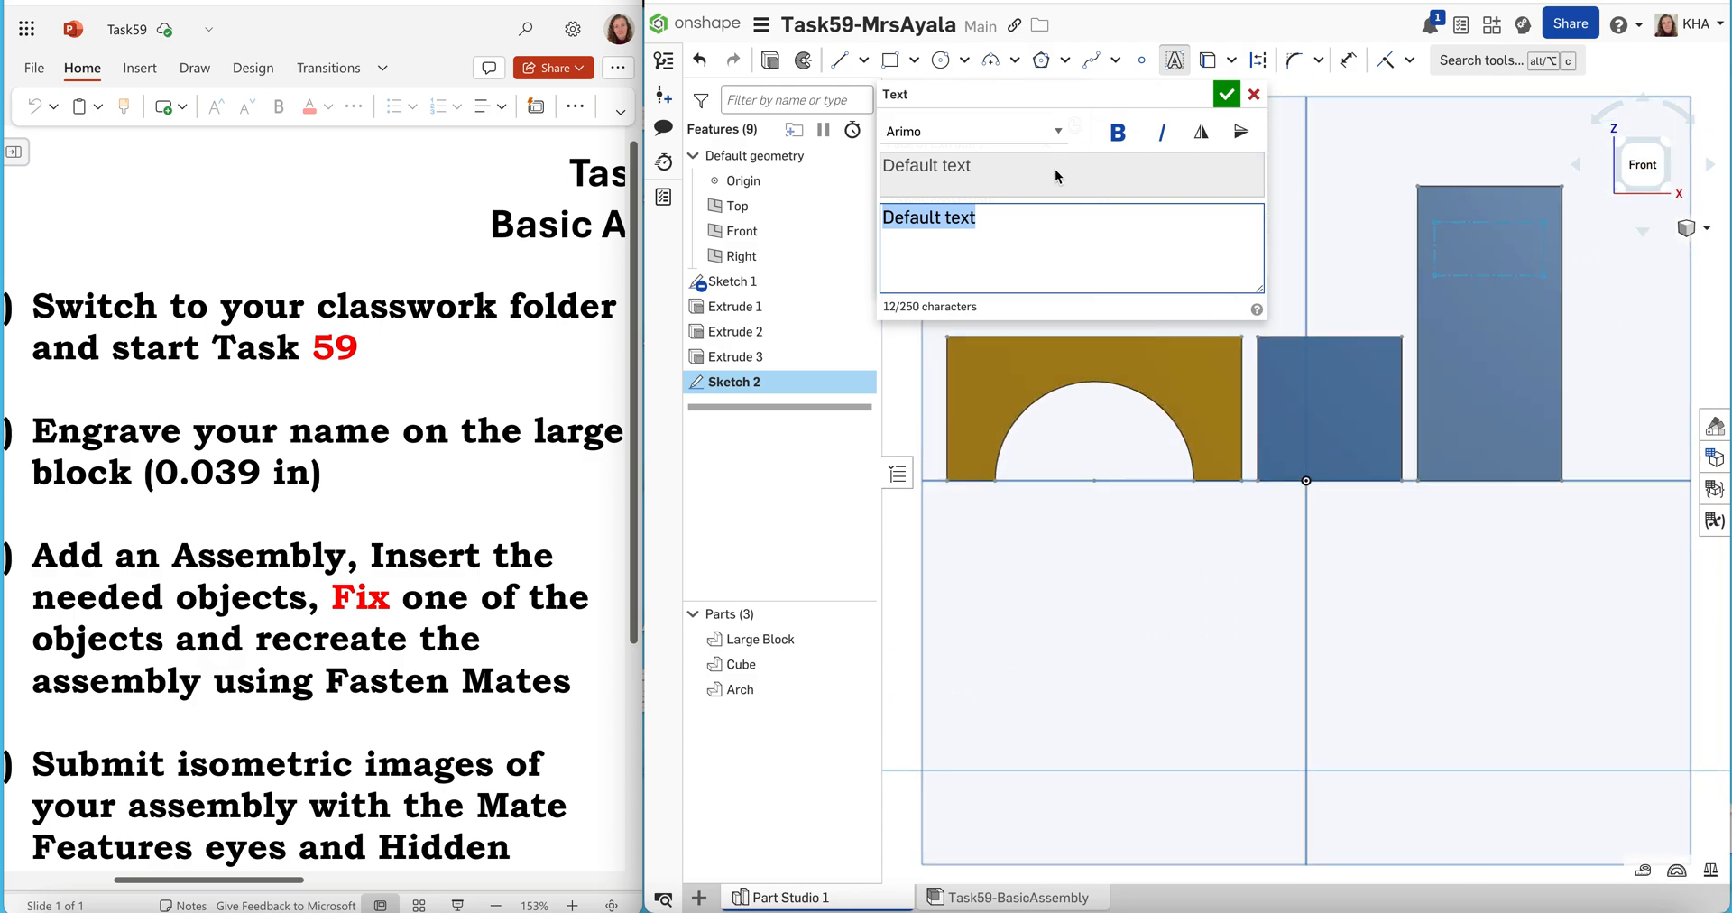
text(Mrs Ayala)
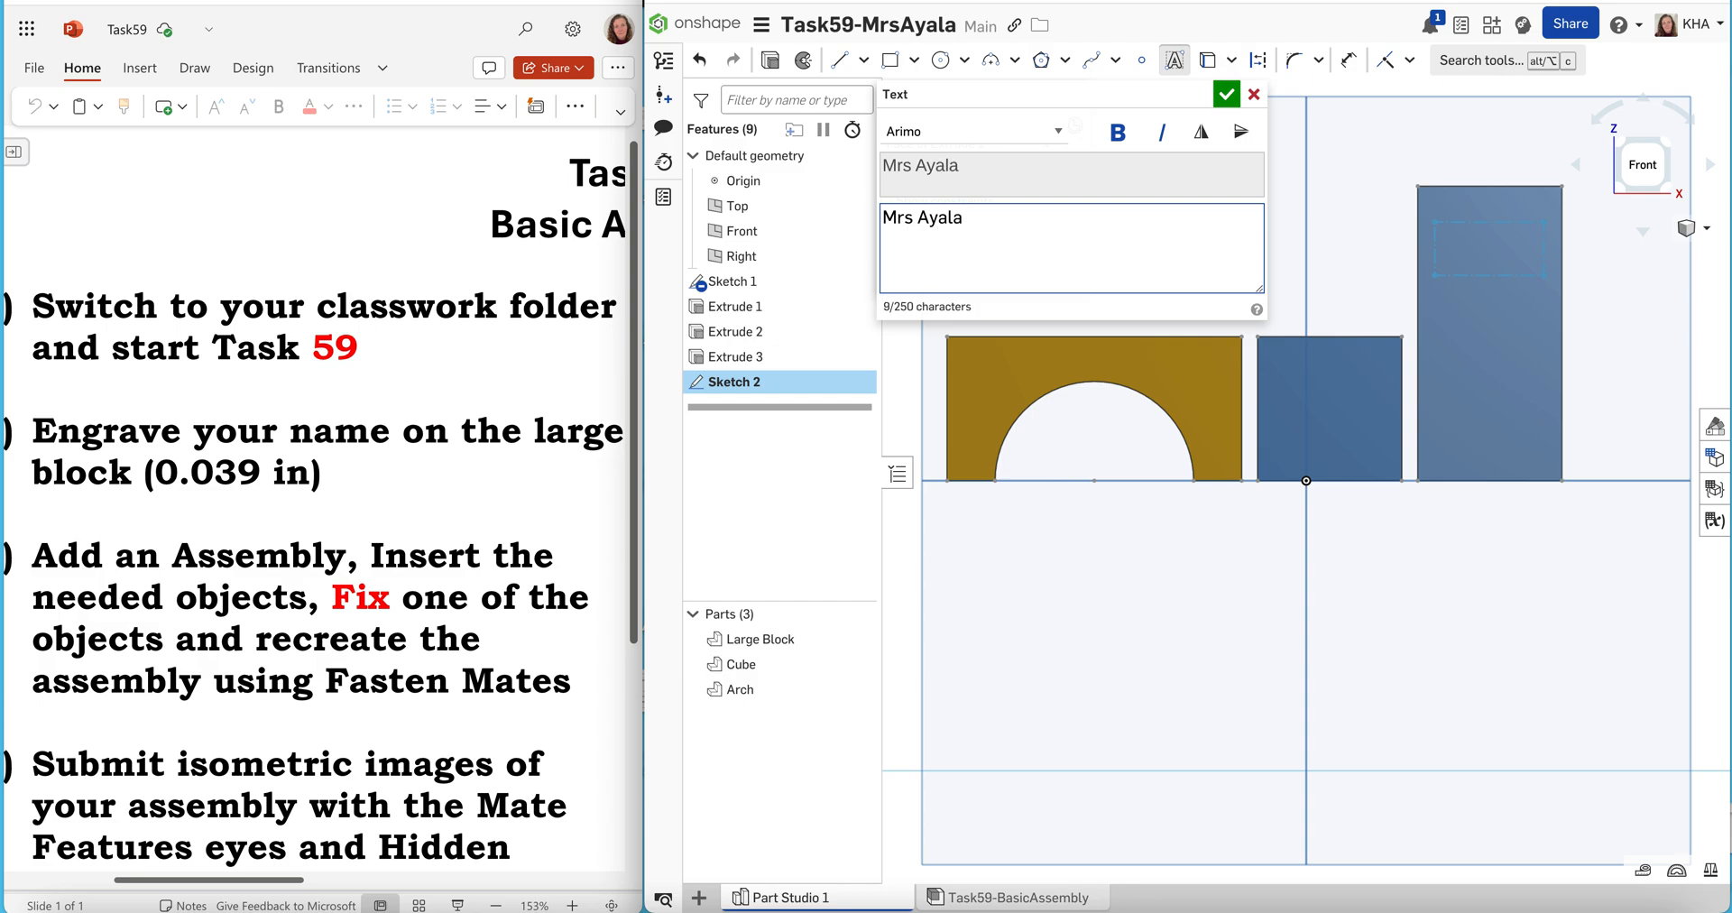
click(1224, 96)
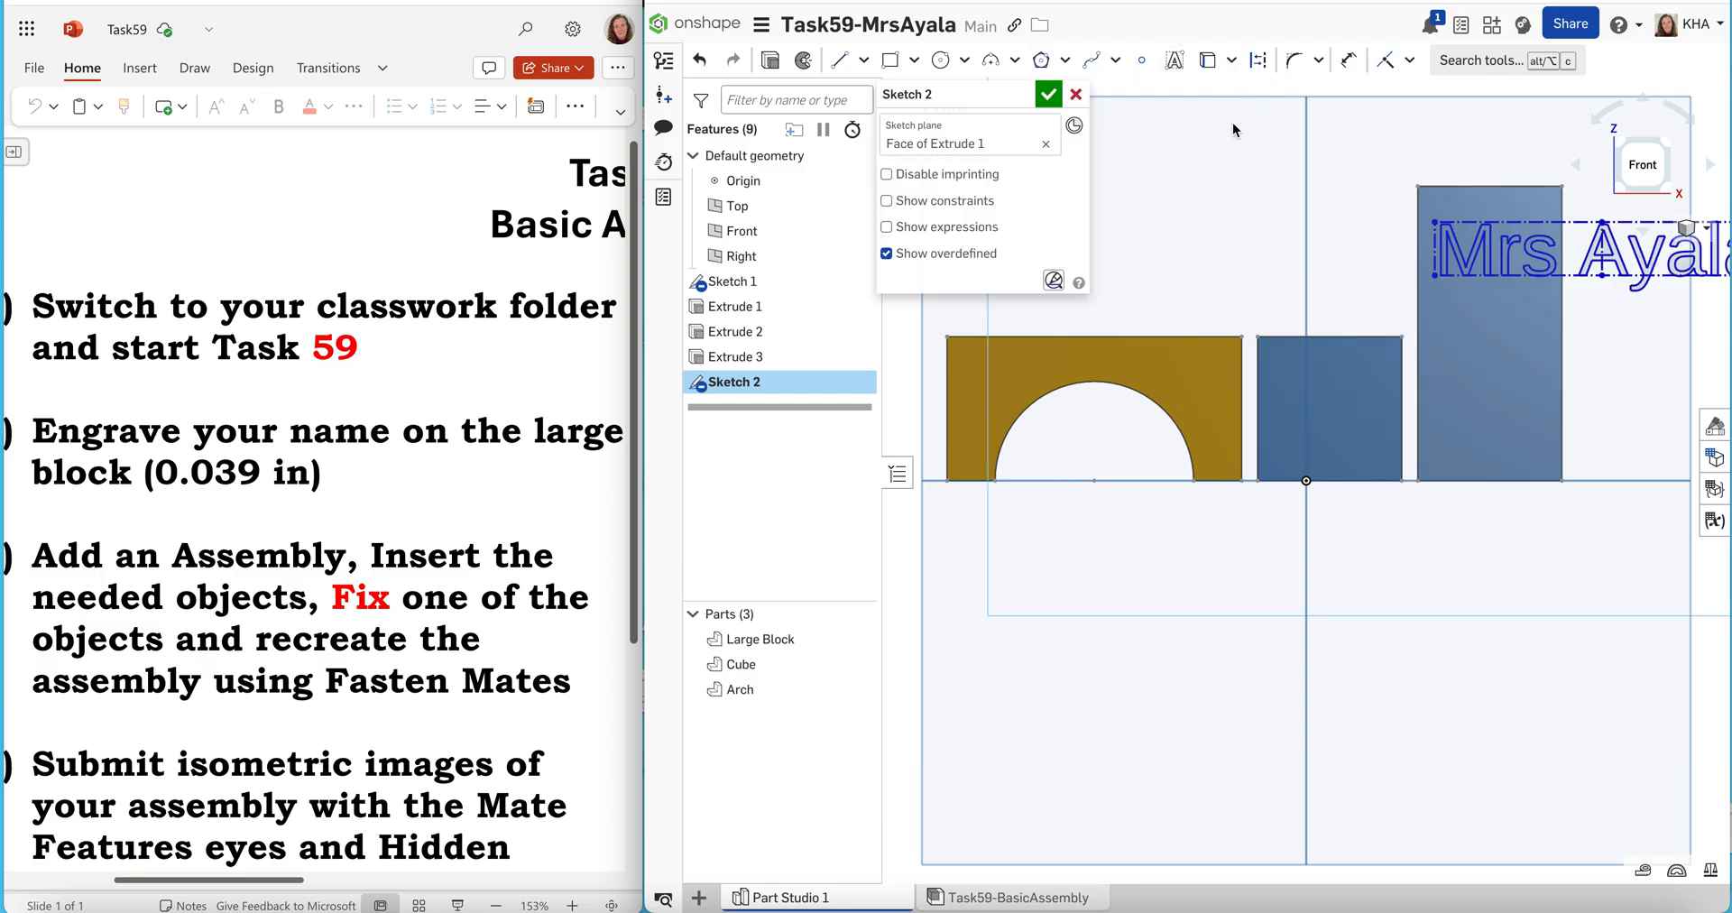
Dimension the width of the name text box to 1 in
scroll(1530, 359, up, 2)
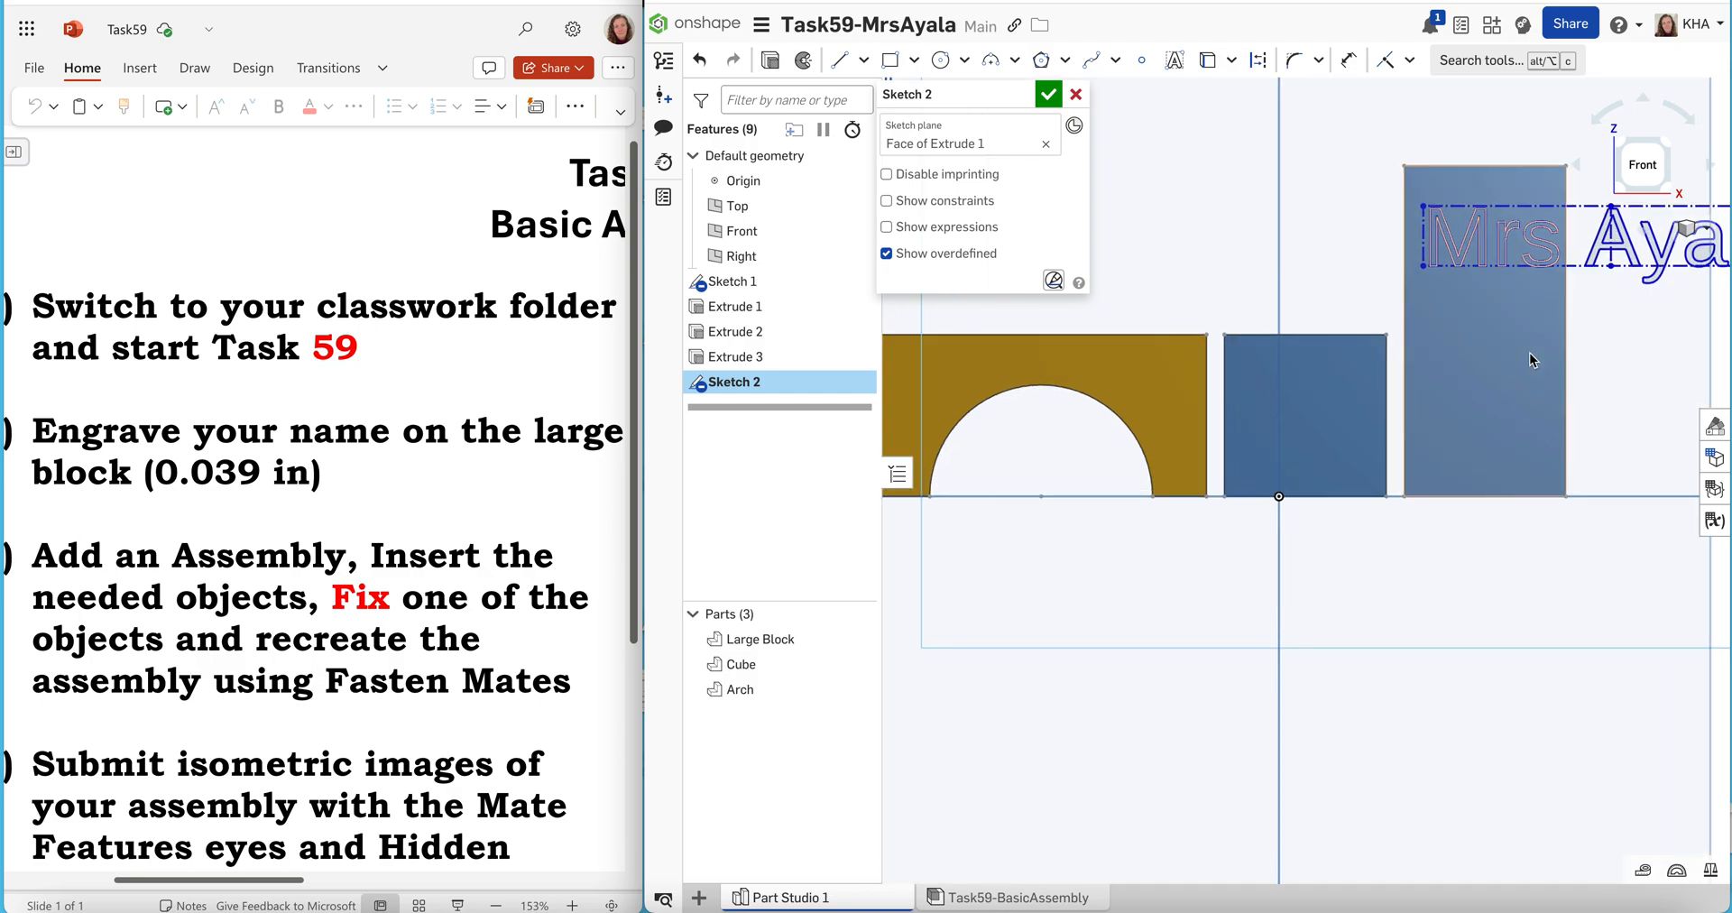
scroll(1531, 359, down, 3)
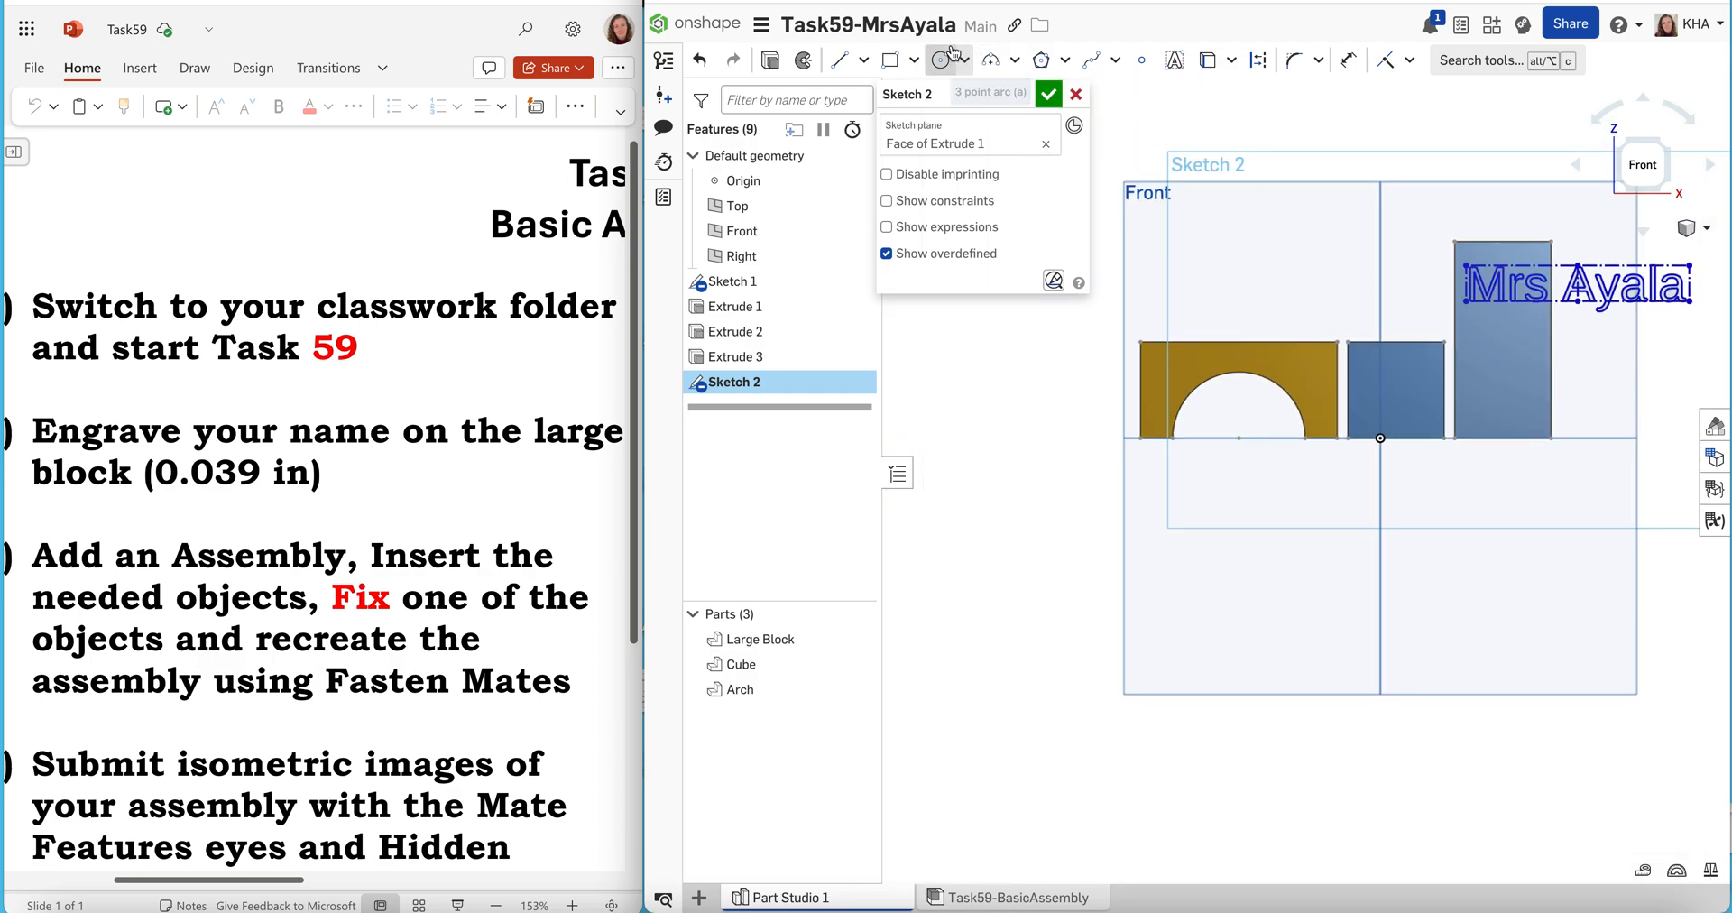
click(1347, 59)
click(1466, 284)
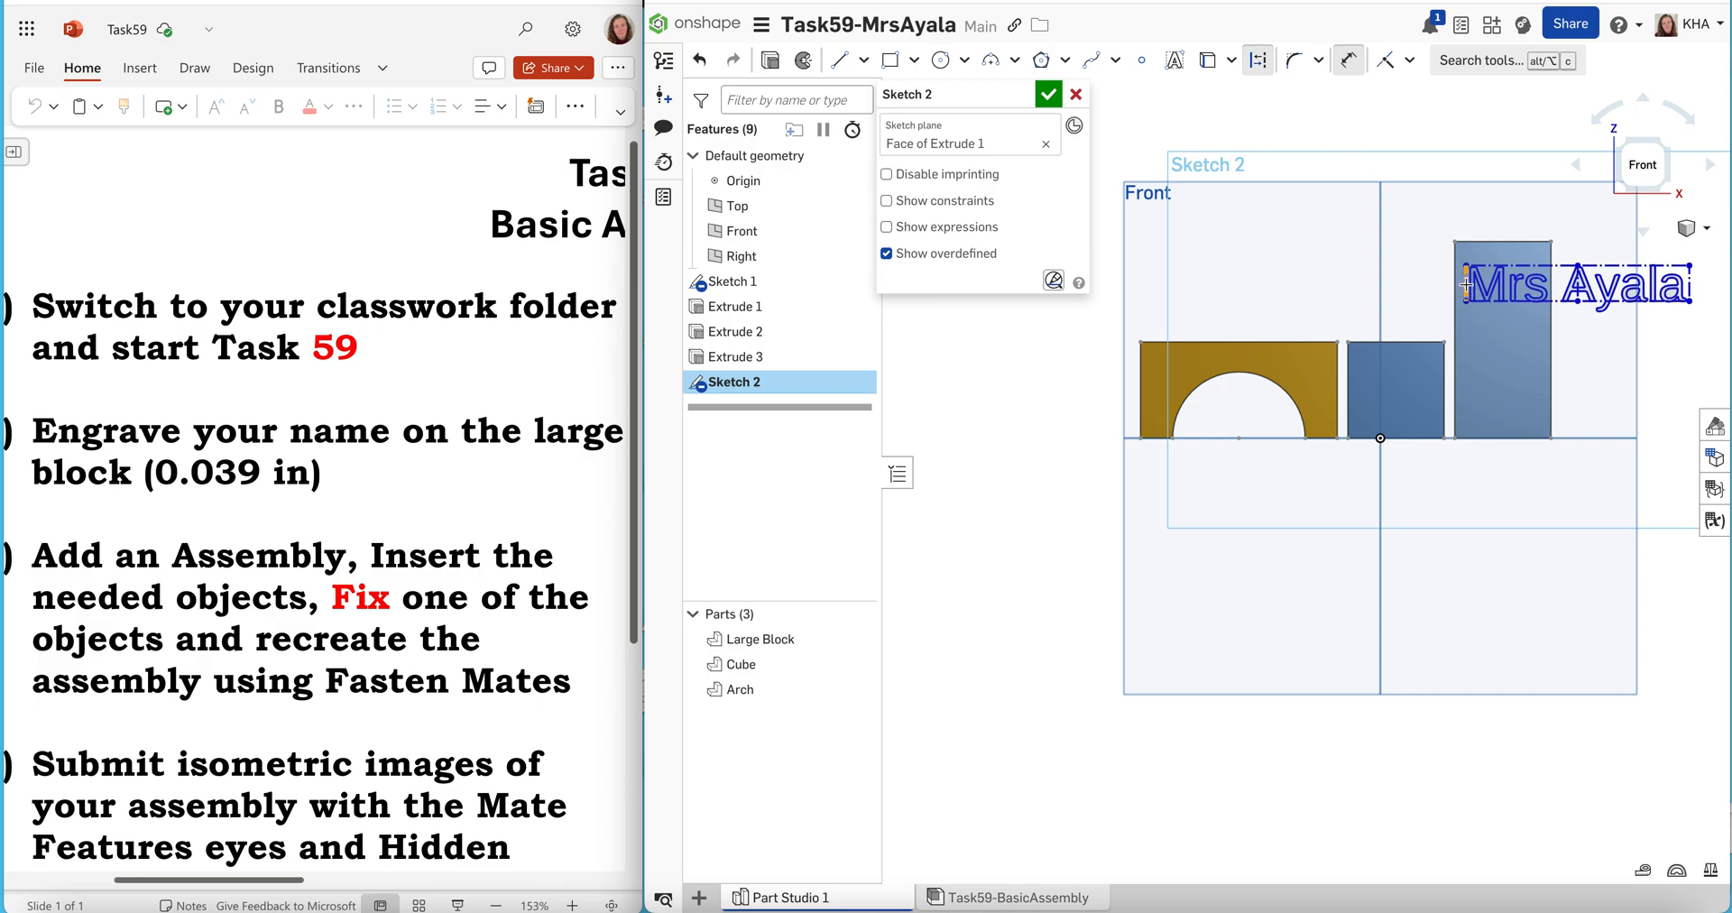
click(1688, 284)
click(1587, 200)
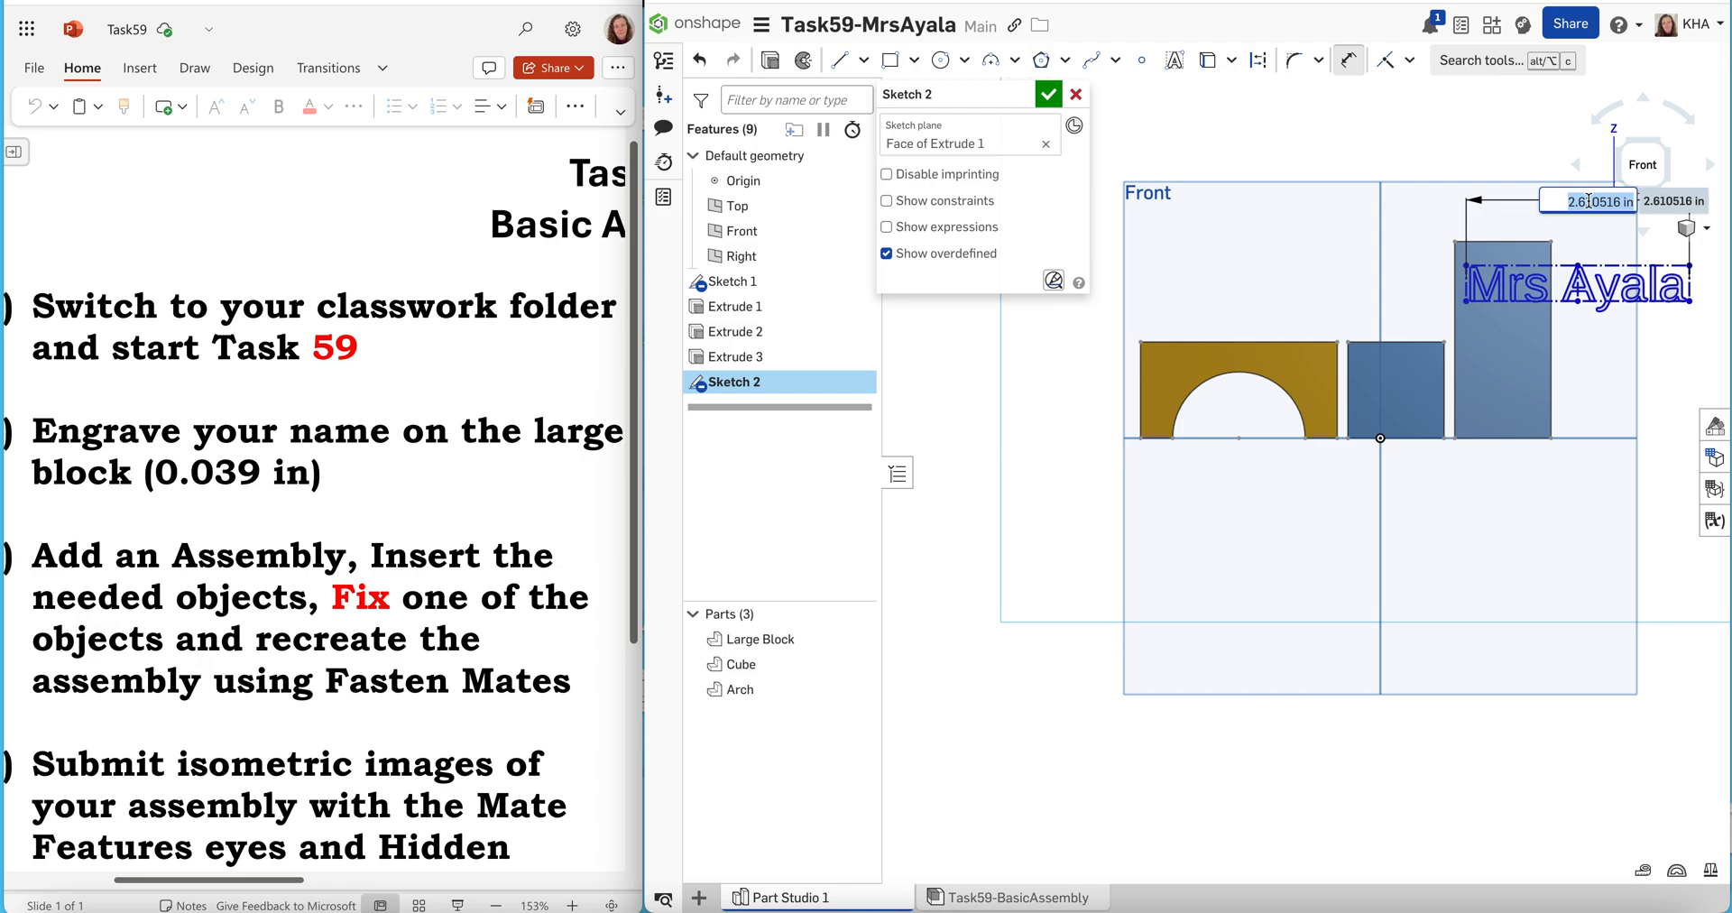
text(1)
key(Escape)
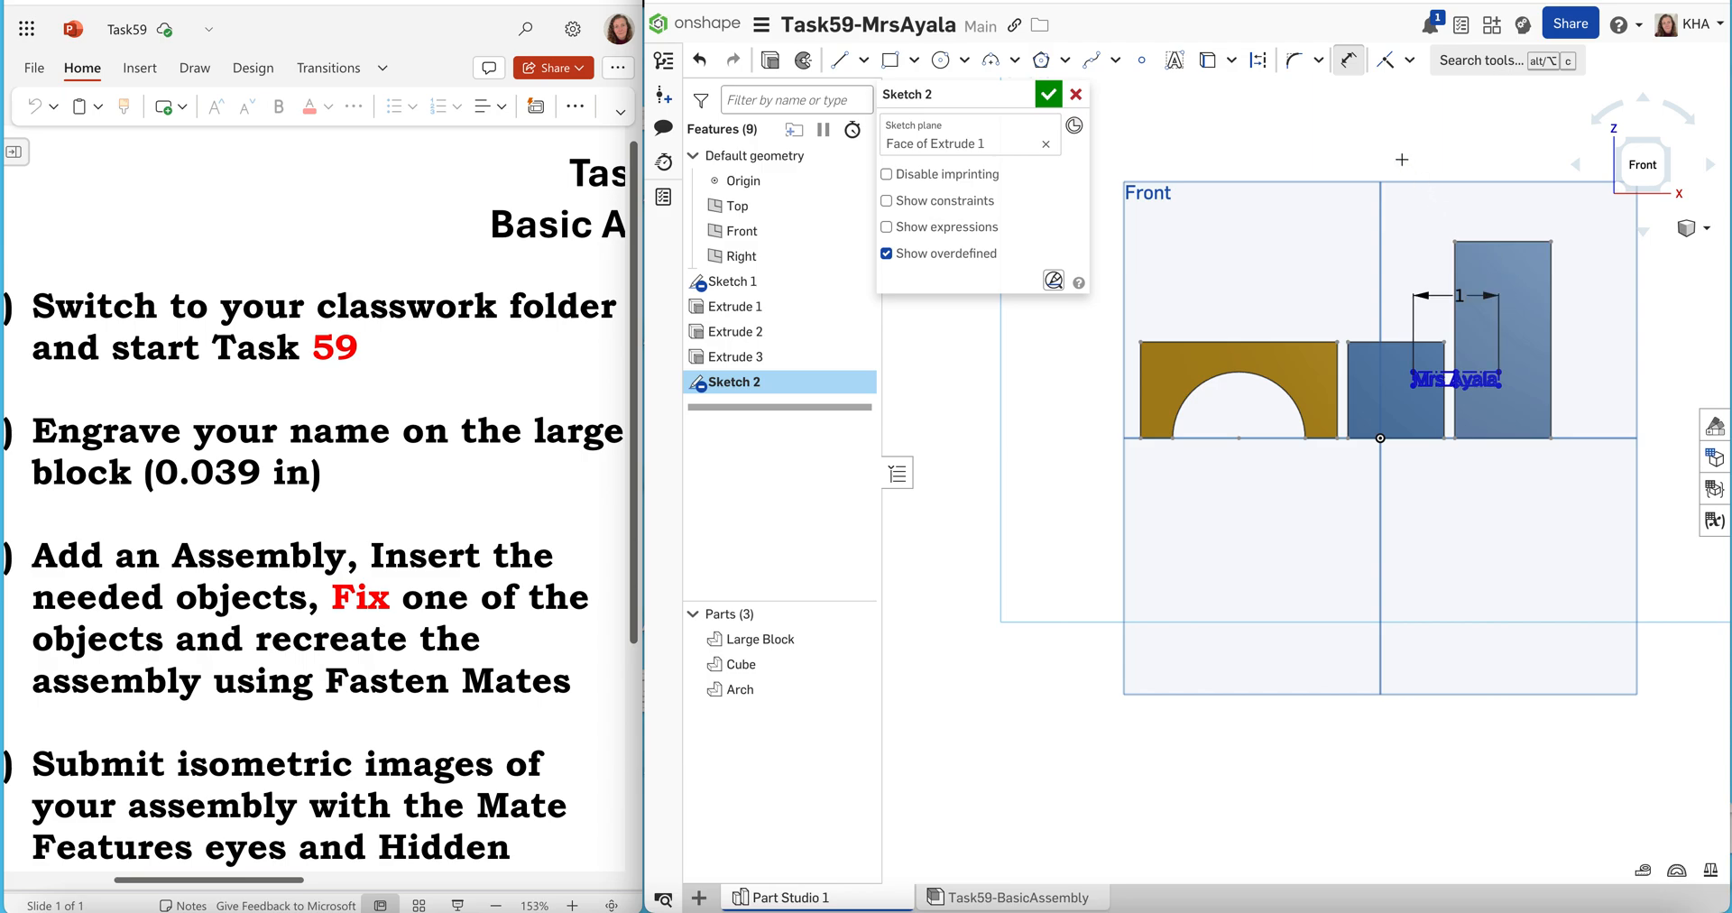
Dimension the gap between the text box's right side and the Large Block's right edge to 0.1 in
click(1498, 379)
click(1550, 379)
click(1527, 221)
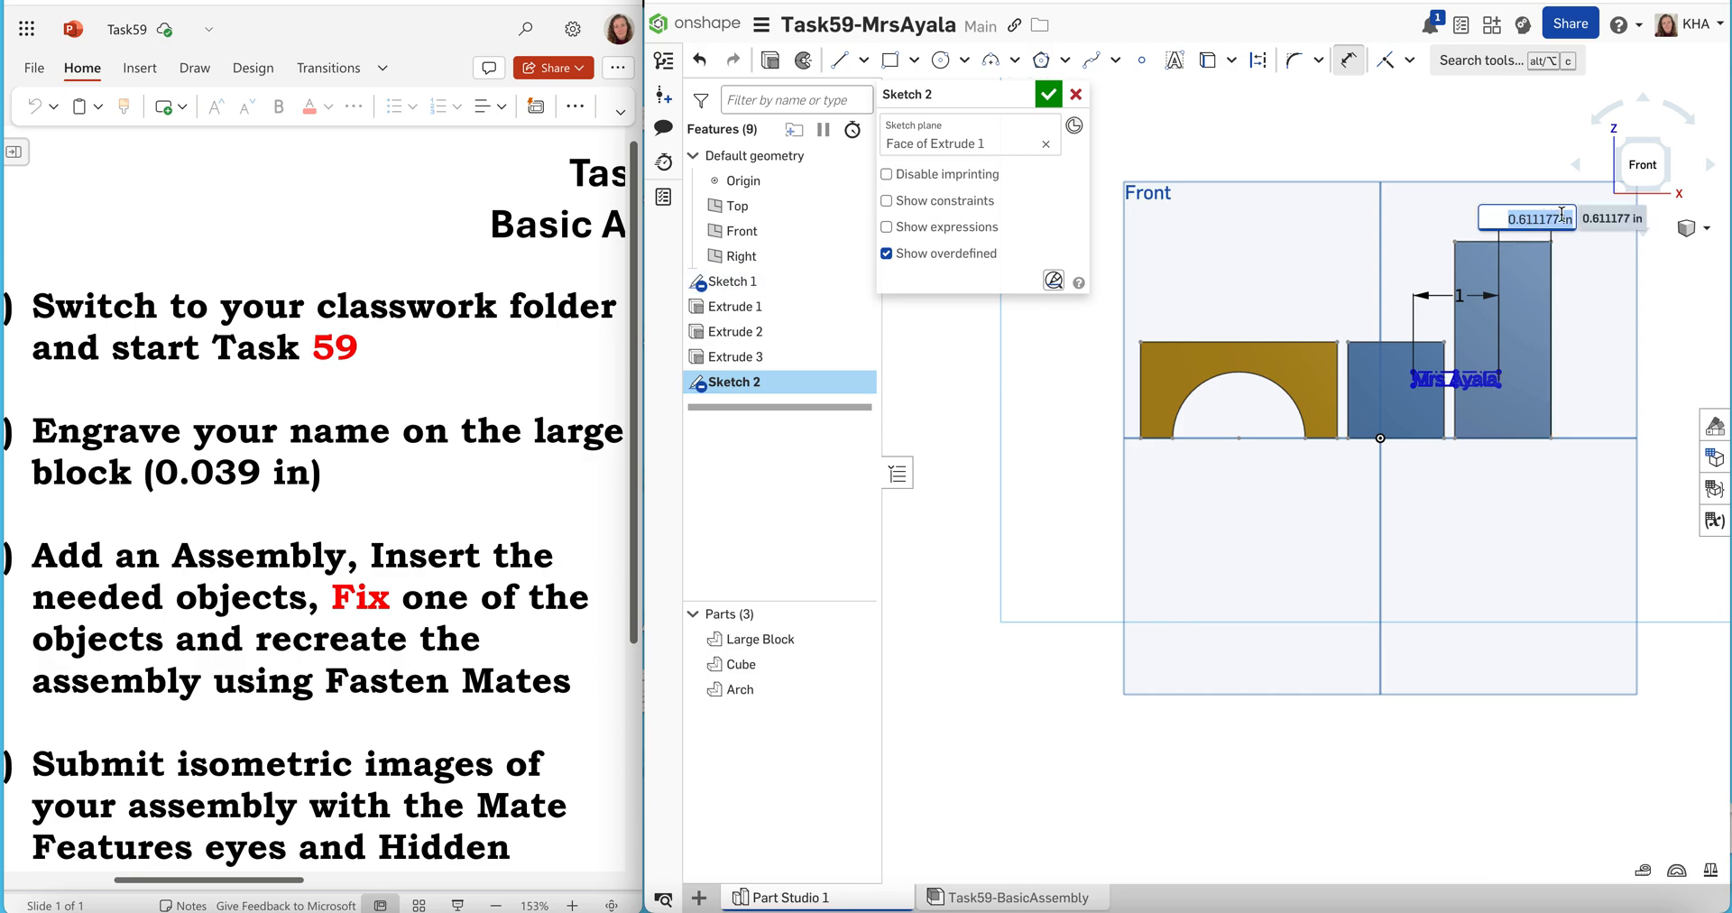
key(BackSpace)
key(Return)
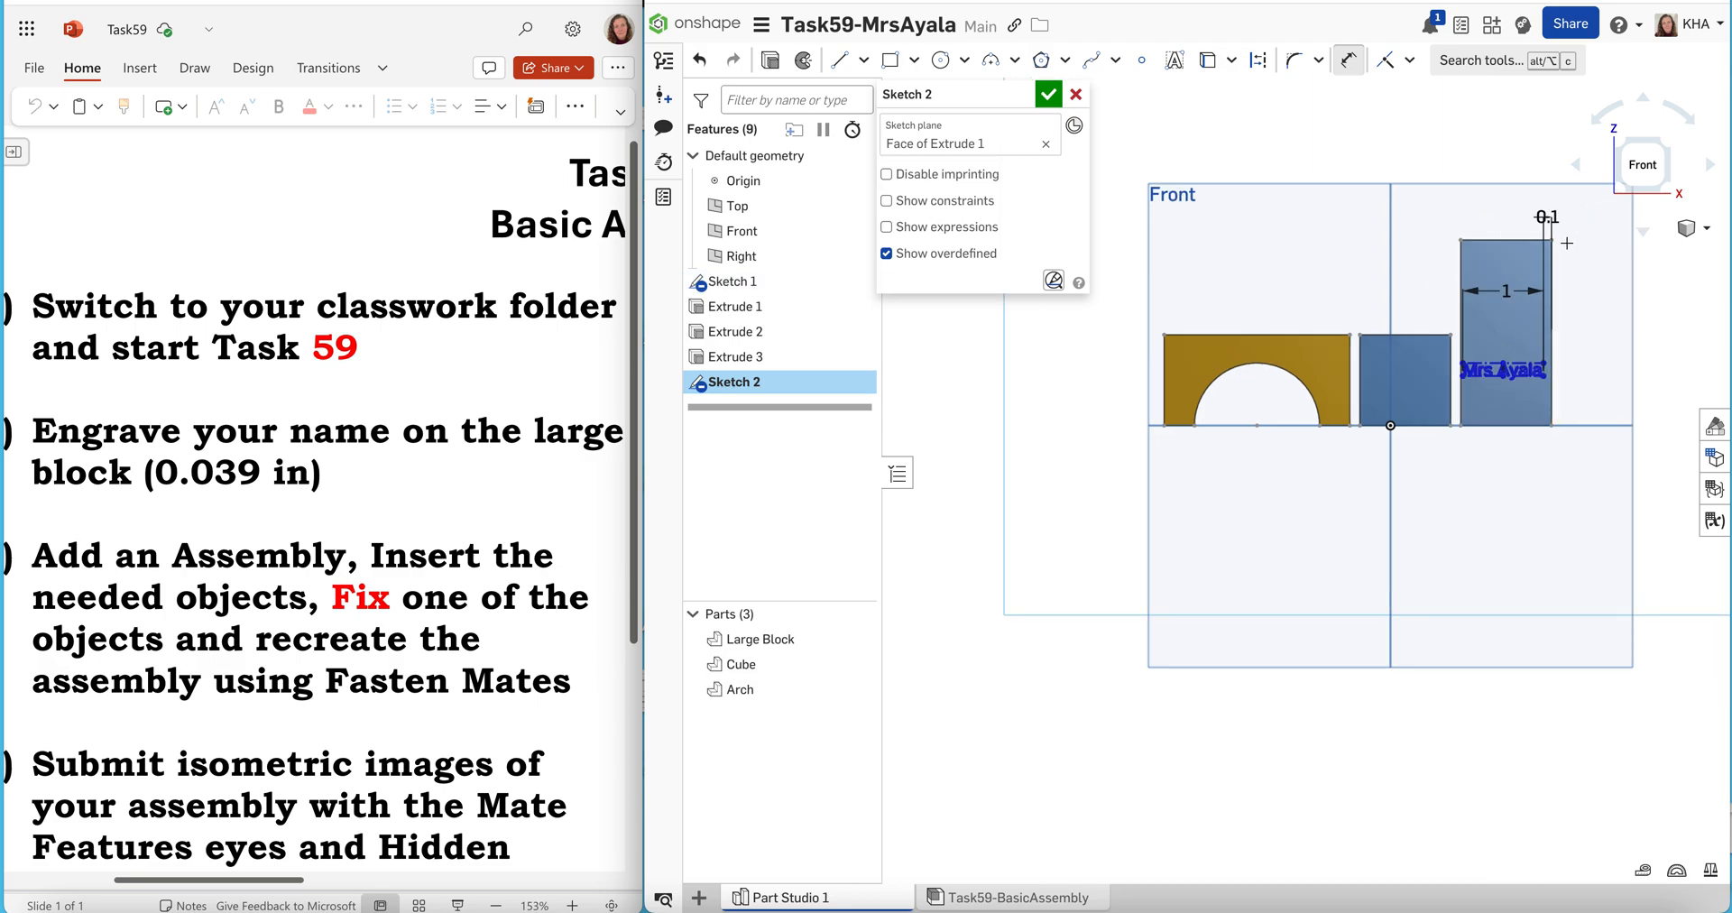
Dimension the text box's top 0.2 in below the Large Block's top edge and finish the sketch
click(1519, 361)
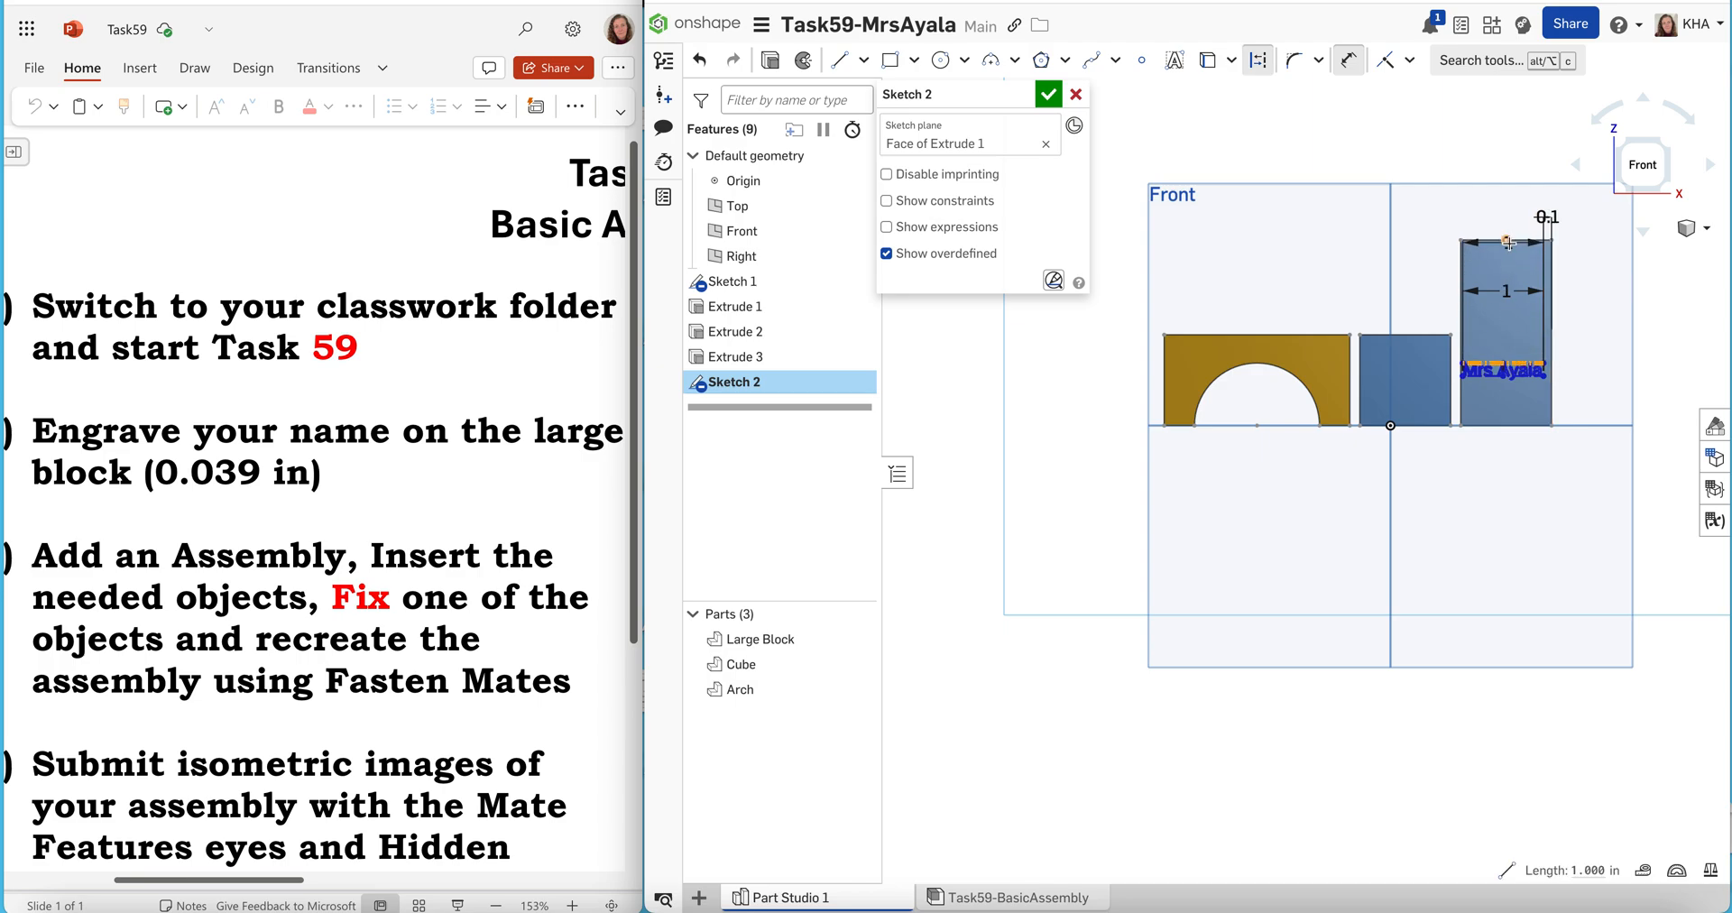
click(1506, 239)
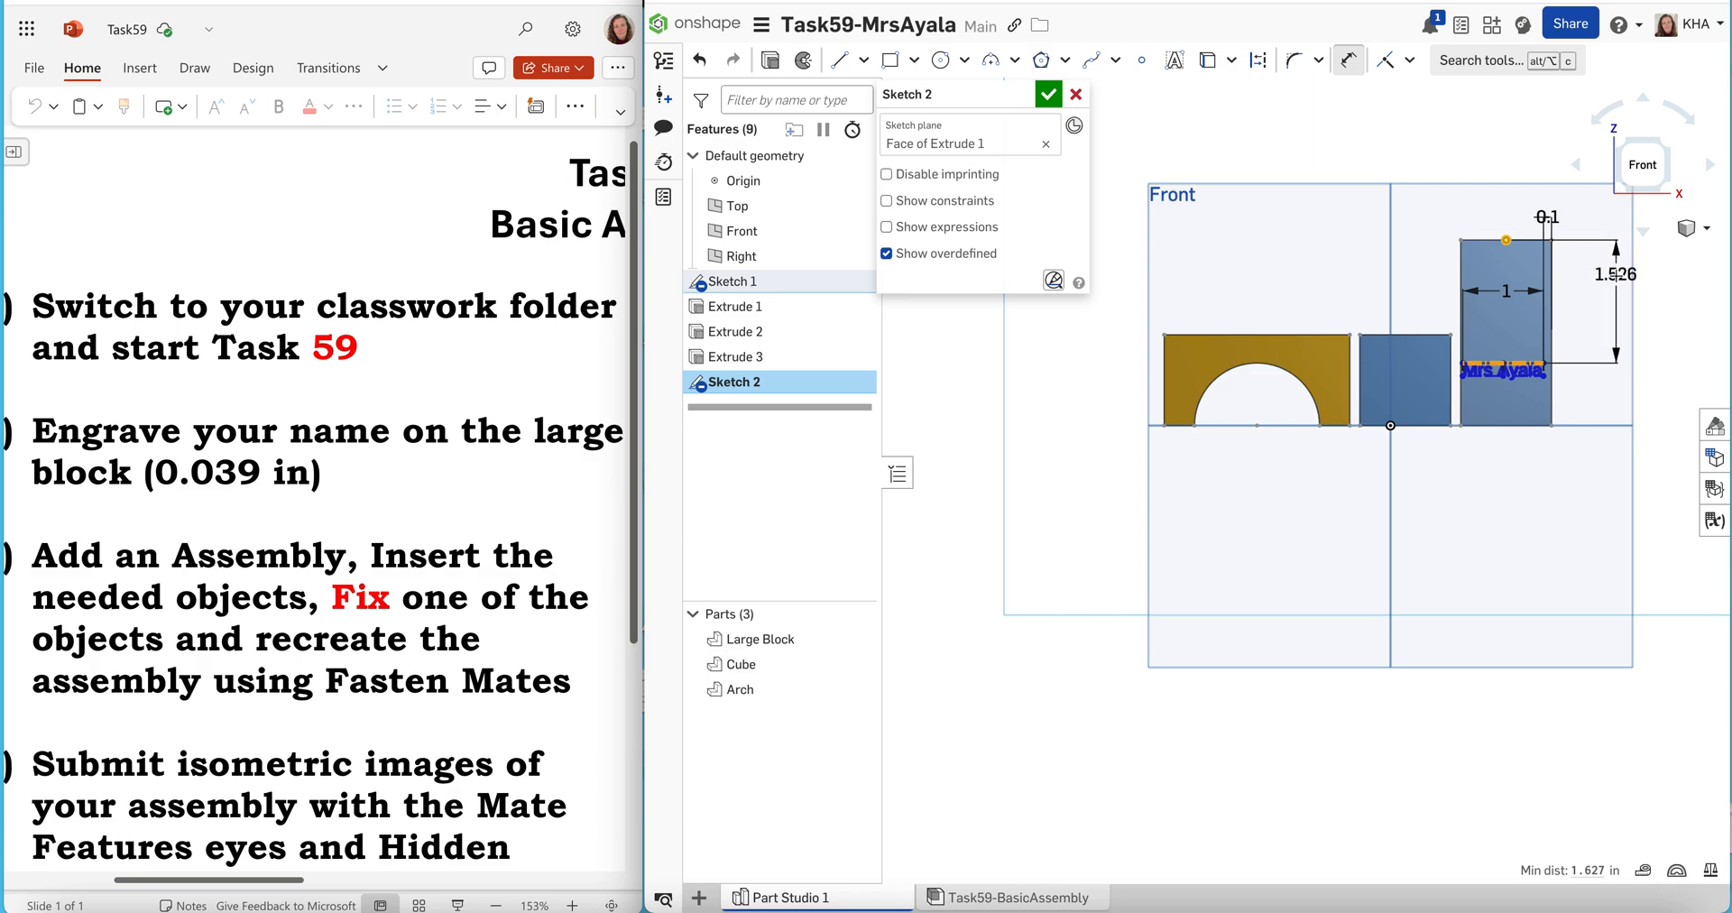
click(1616, 276)
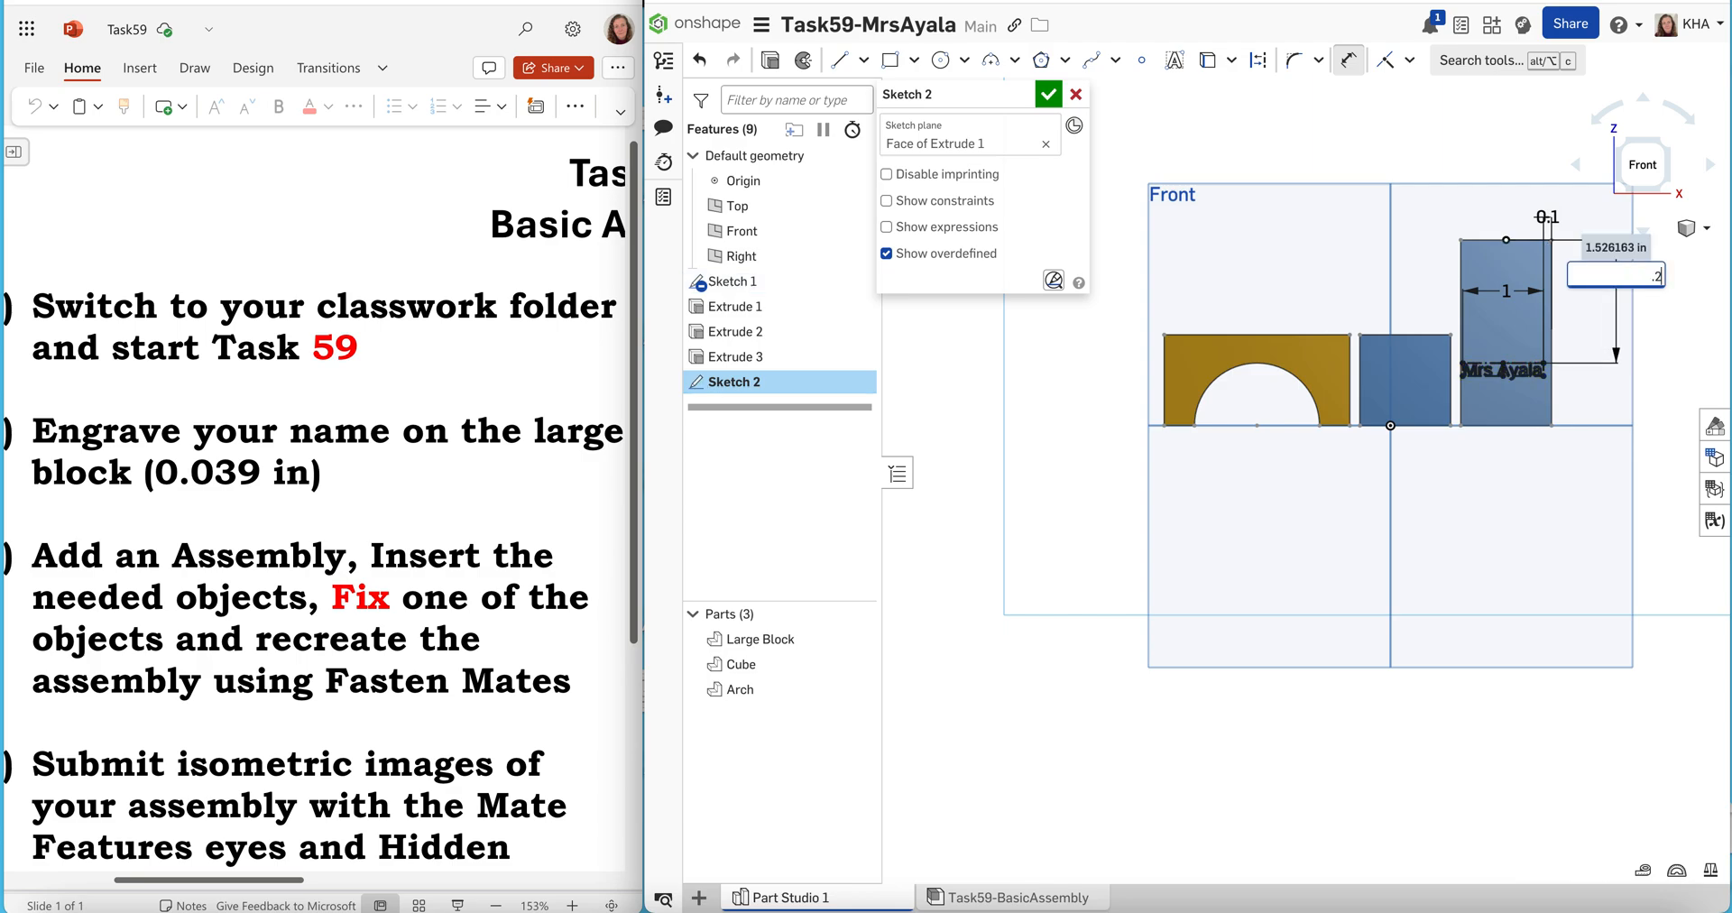
key(Return)
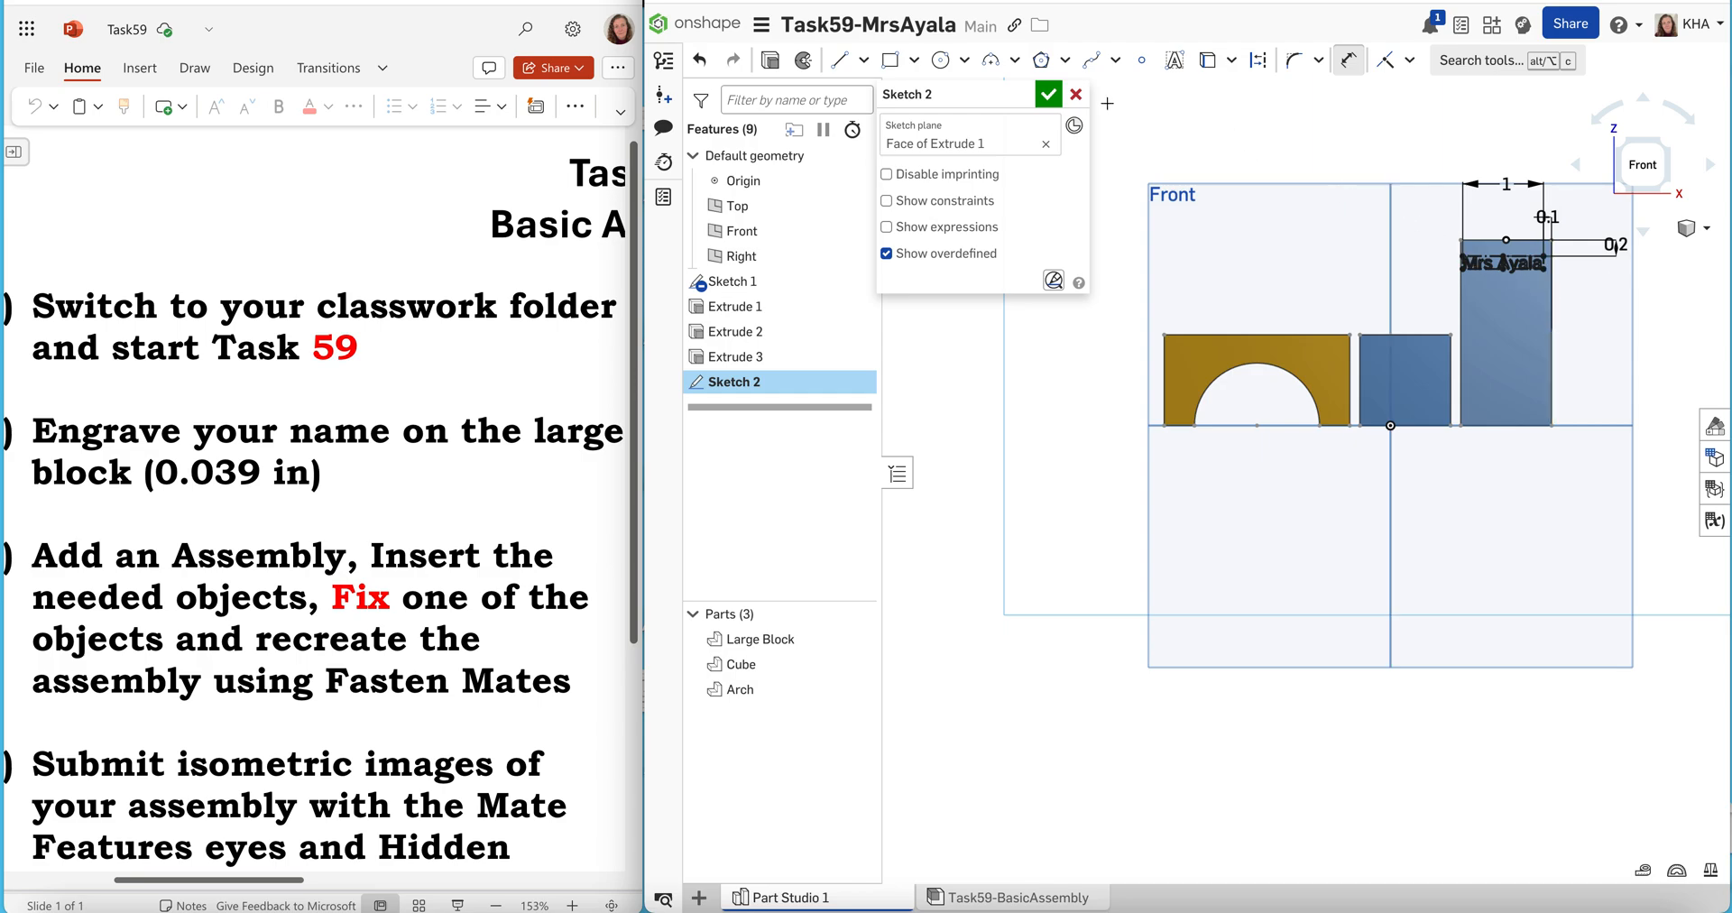
click(1048, 94)
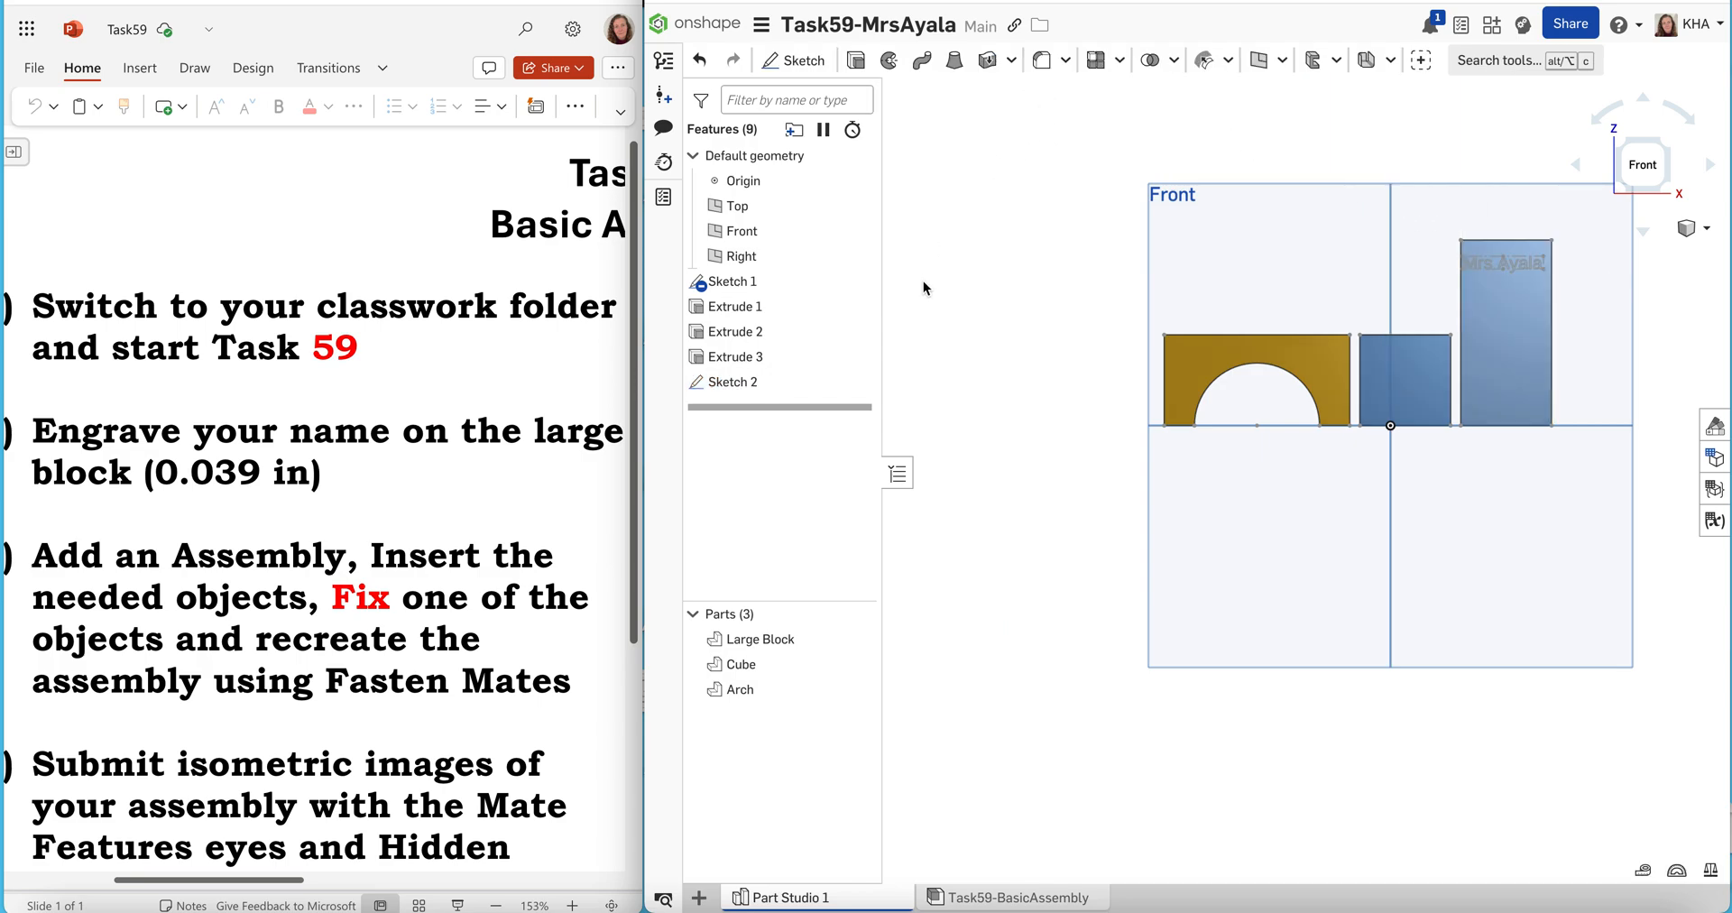
Extrude the name text from Sketch 2 as shallow raised lettering, using Add with the Large Block as merge scope
click(855, 61)
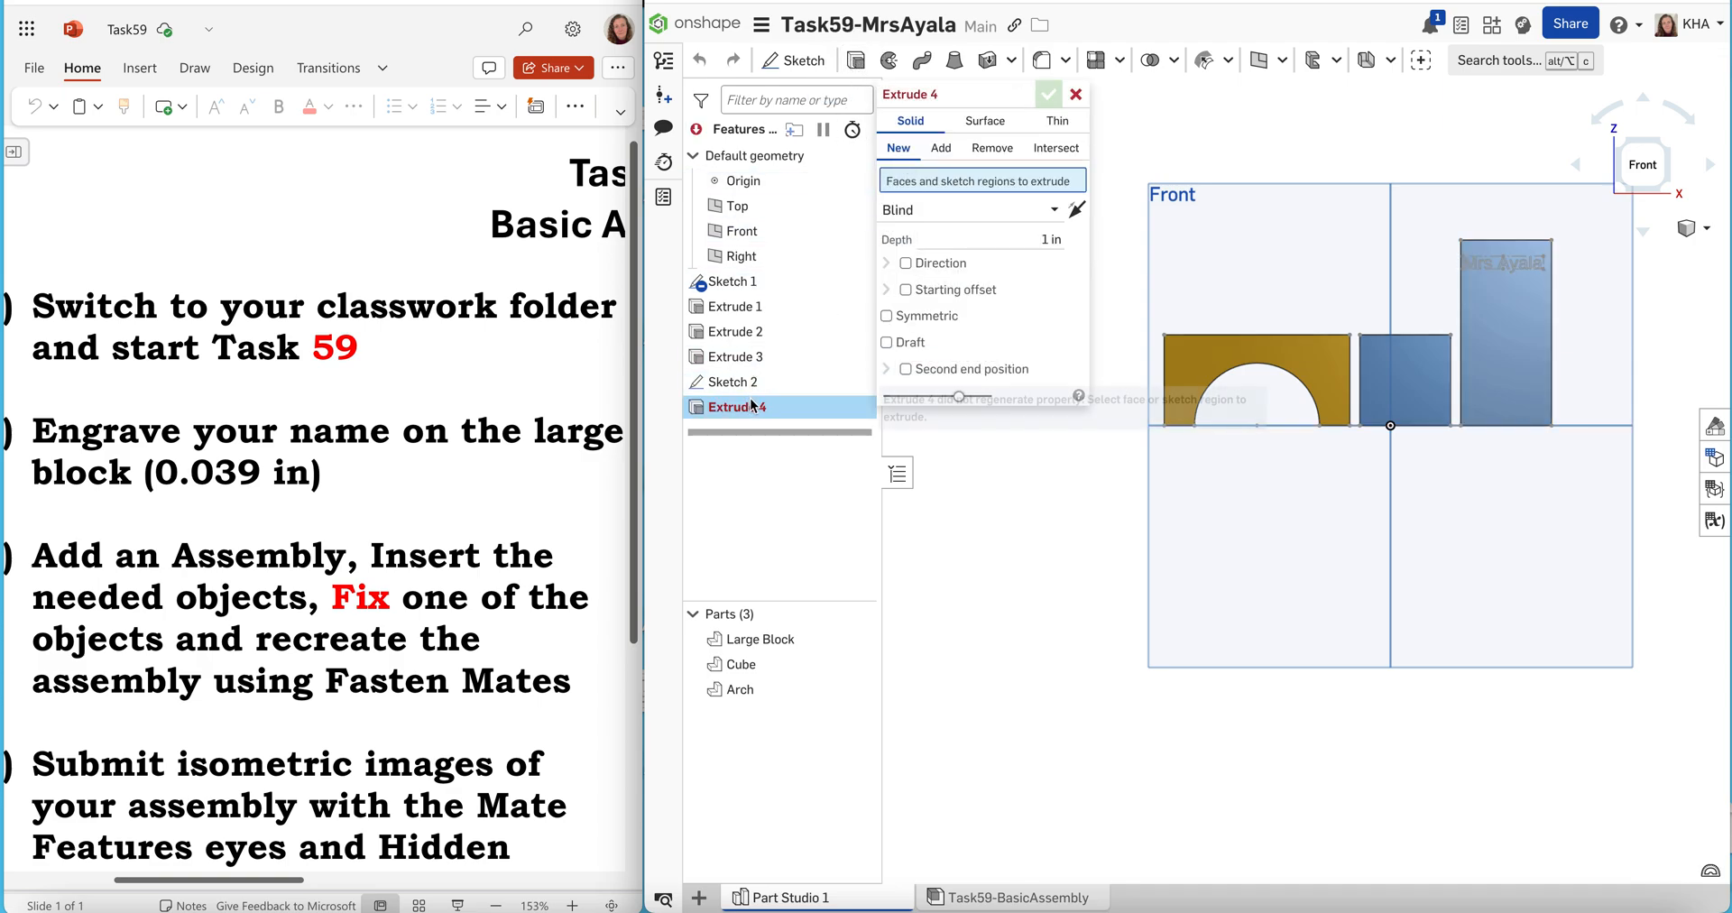
click(1504, 268)
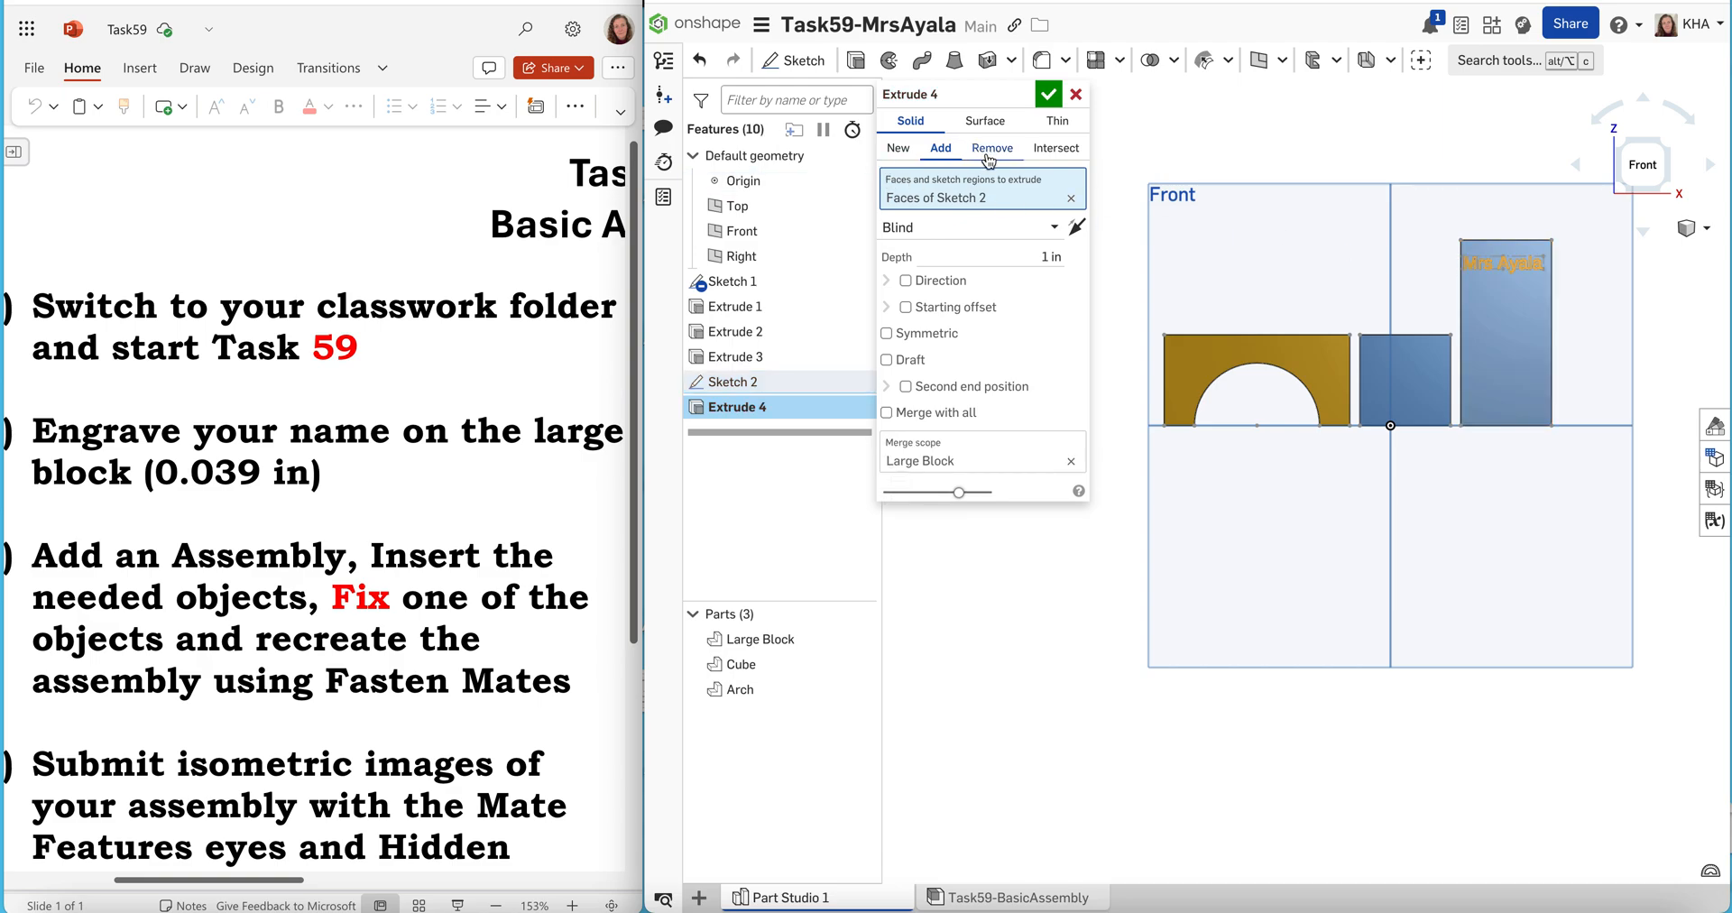
click(1043, 255)
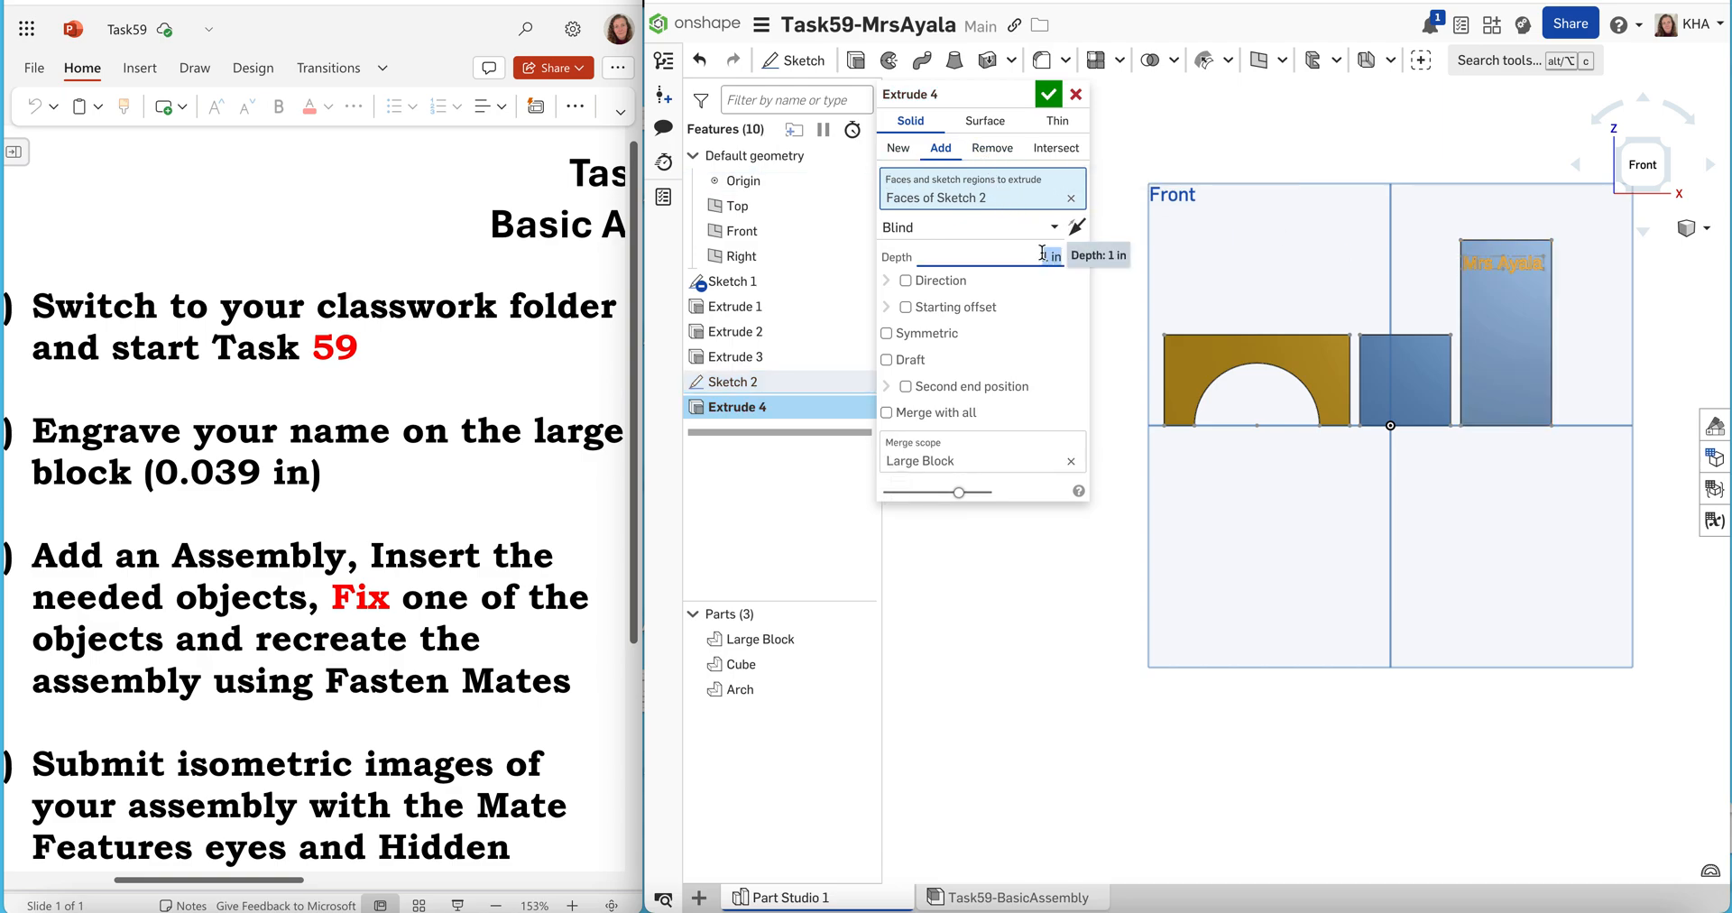
key(BackSpace)
click(1048, 95)
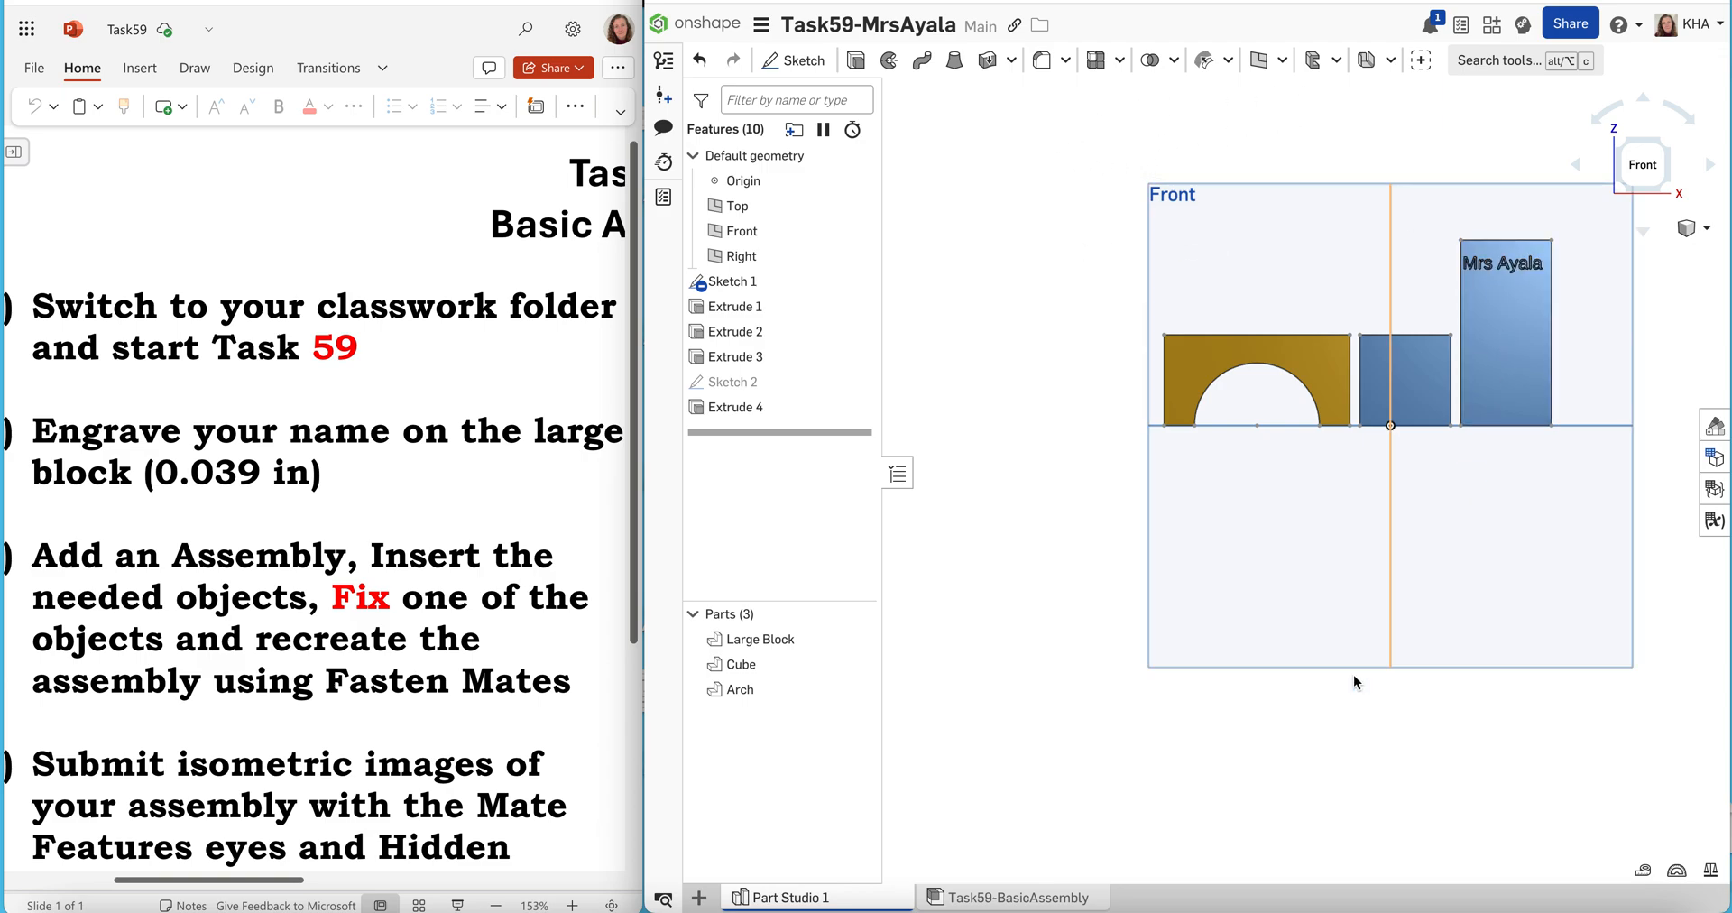
Return to Task59-BasicAssembly and make the hidden edges visible in the isometric view
click(1071, 898)
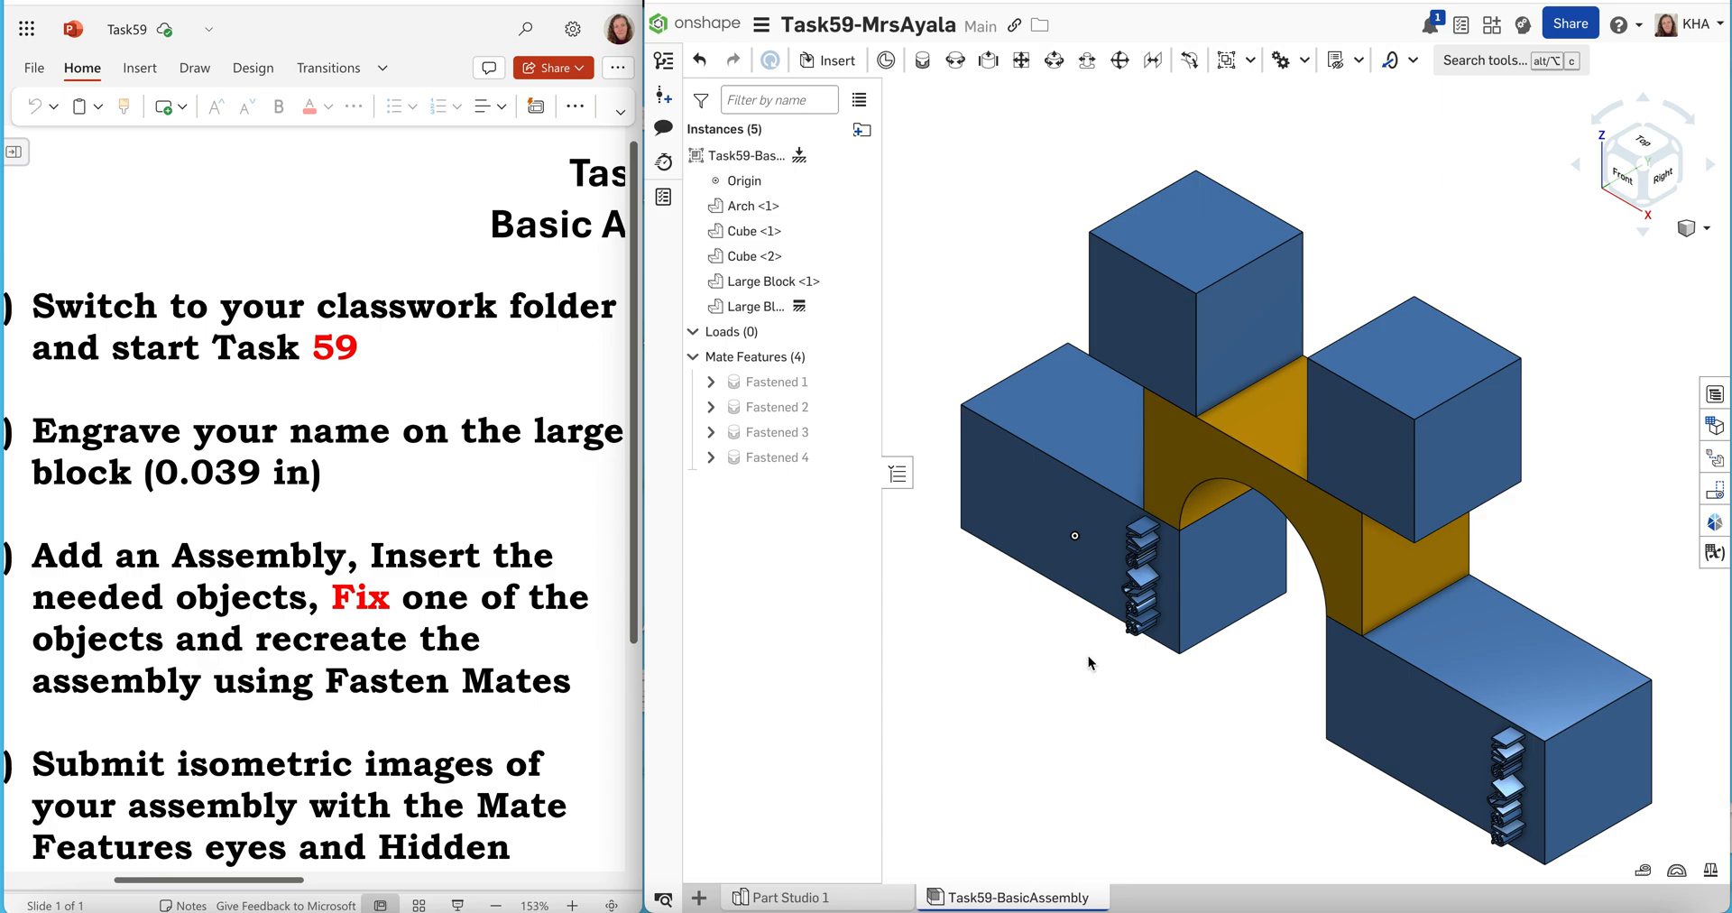
click(1694, 233)
mouse_move(1669, 408)
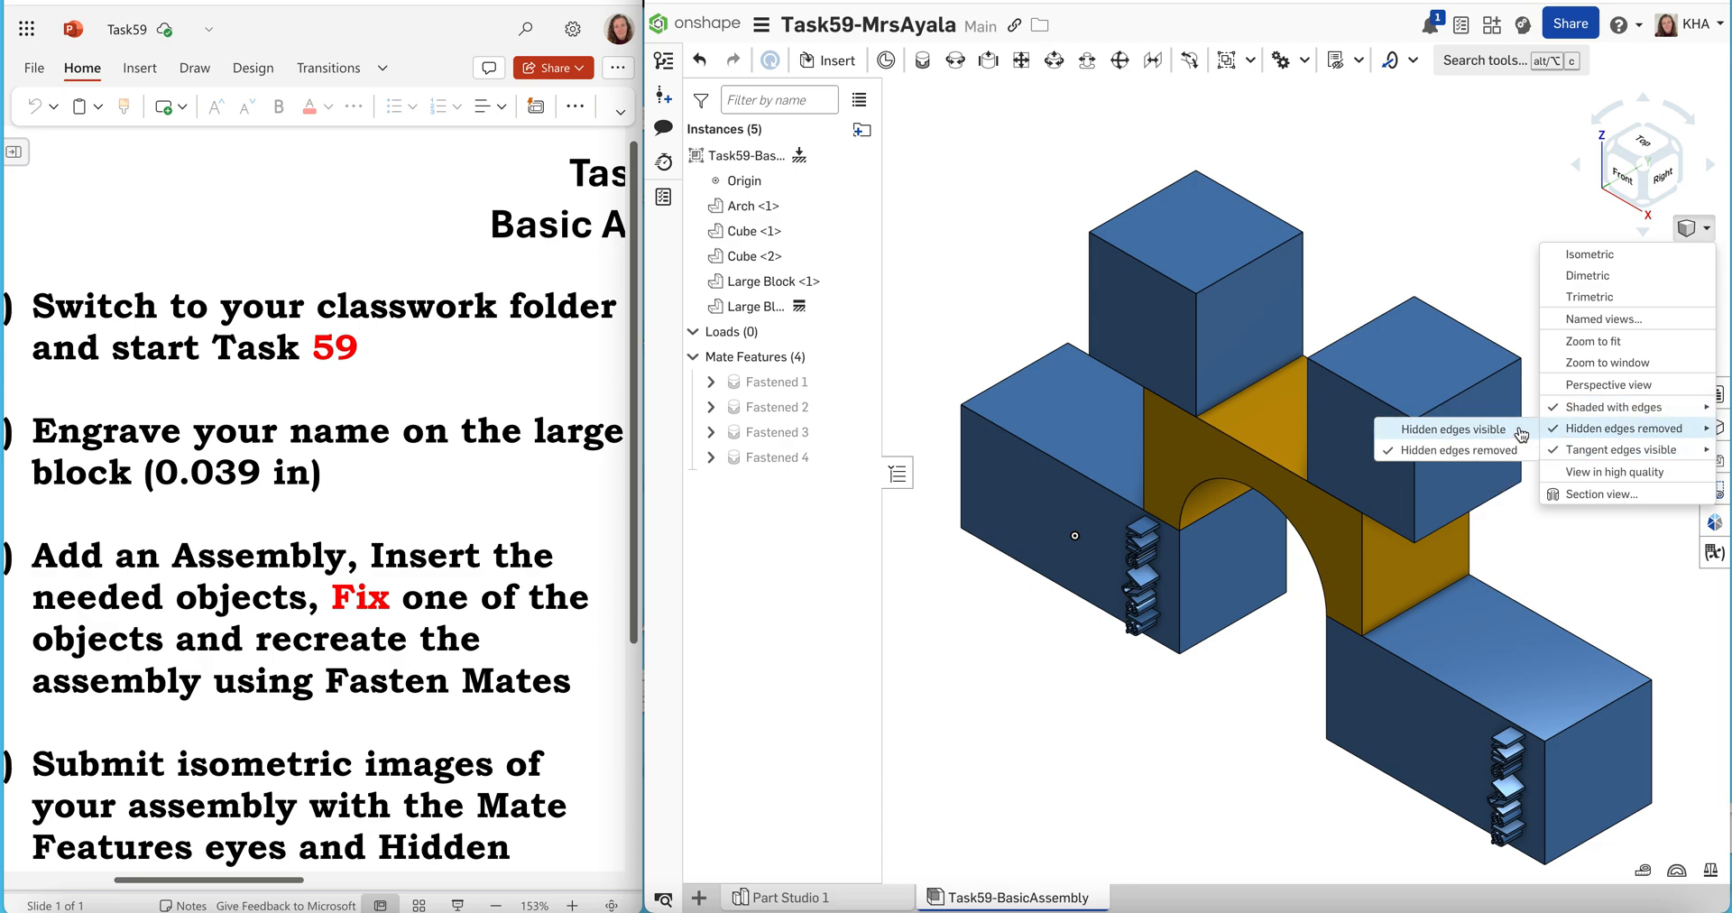
click(1519, 428)
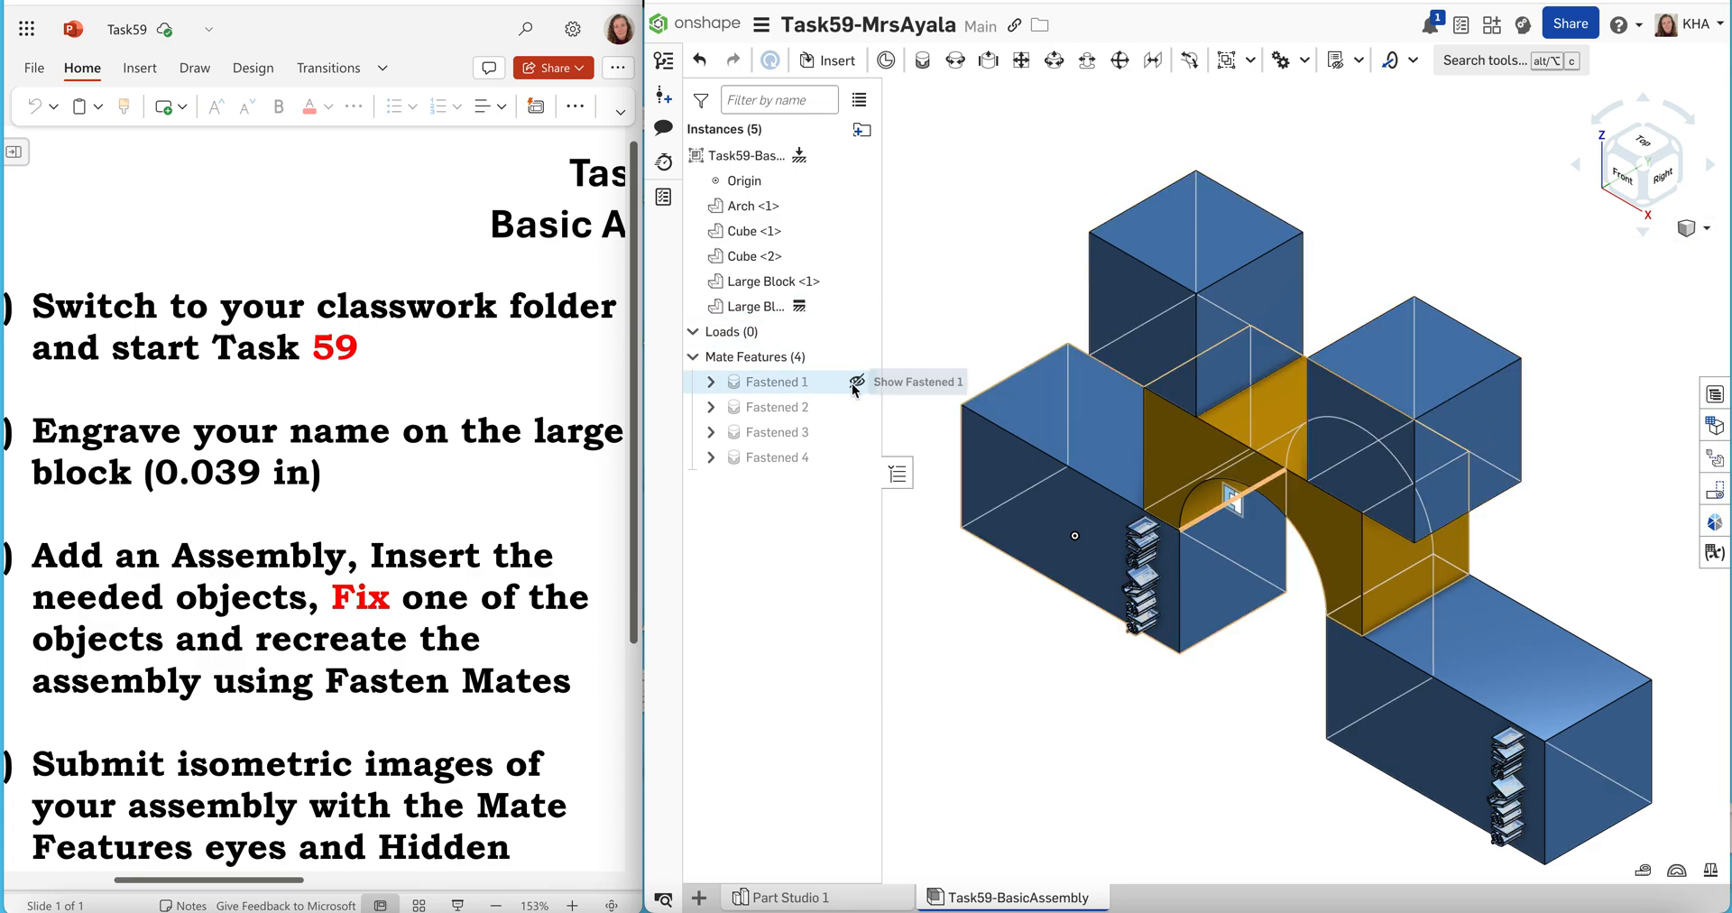
Show all four mate features, Fastened 1 through Fastened 4, in the assembly
click(857, 383)
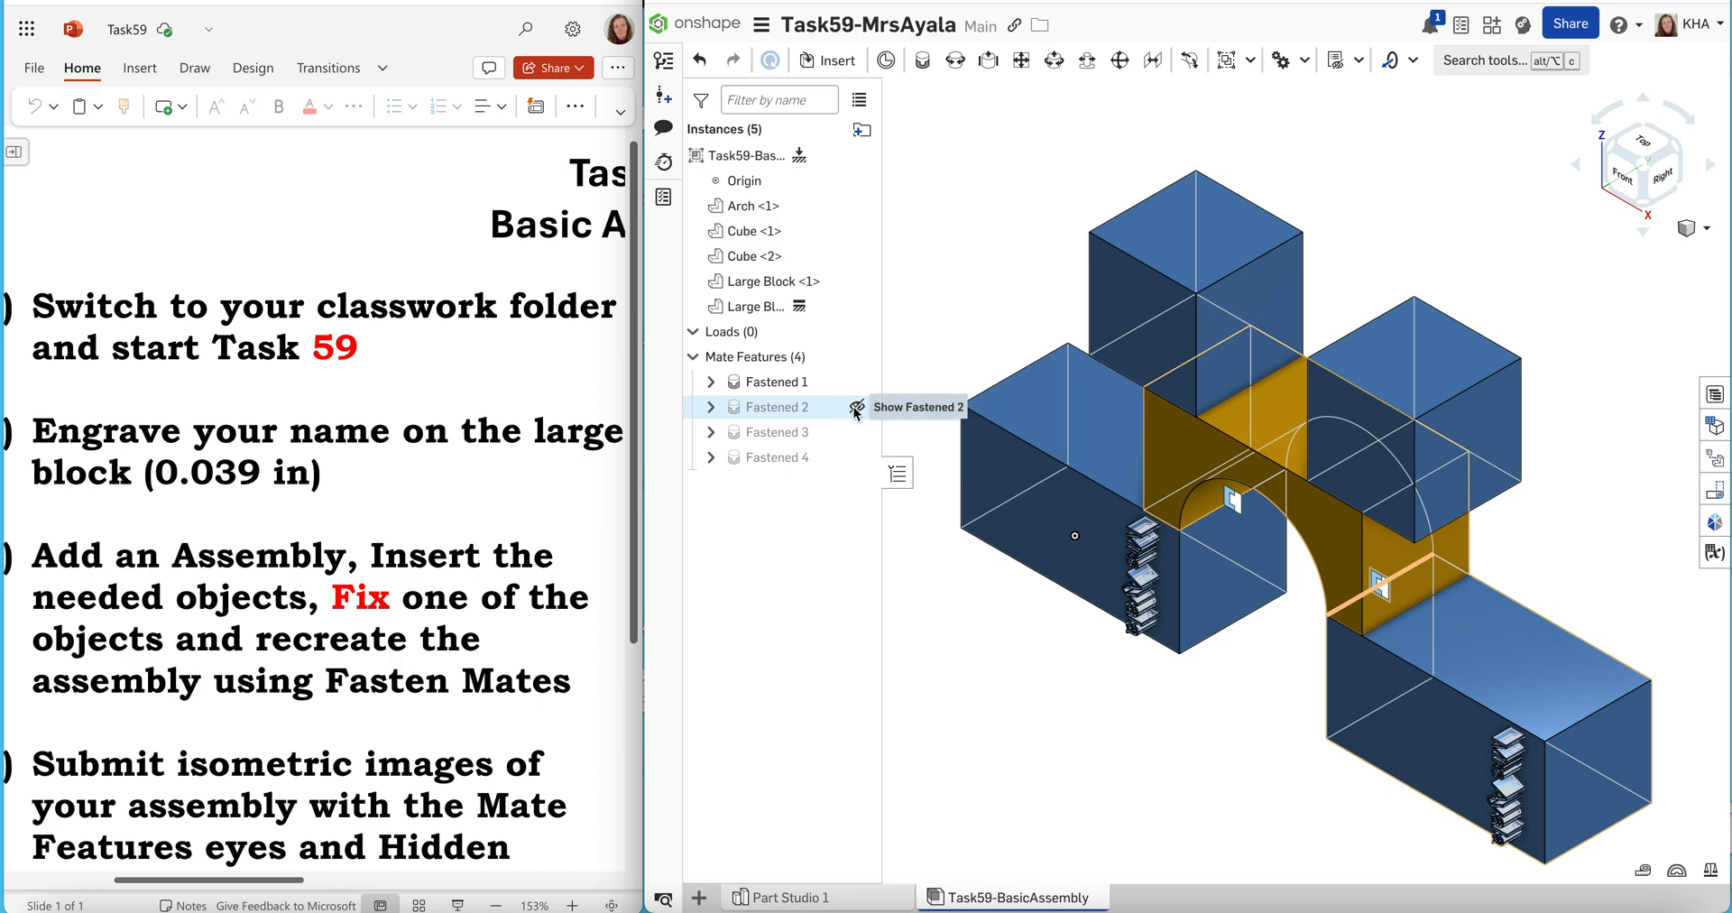
click(857, 407)
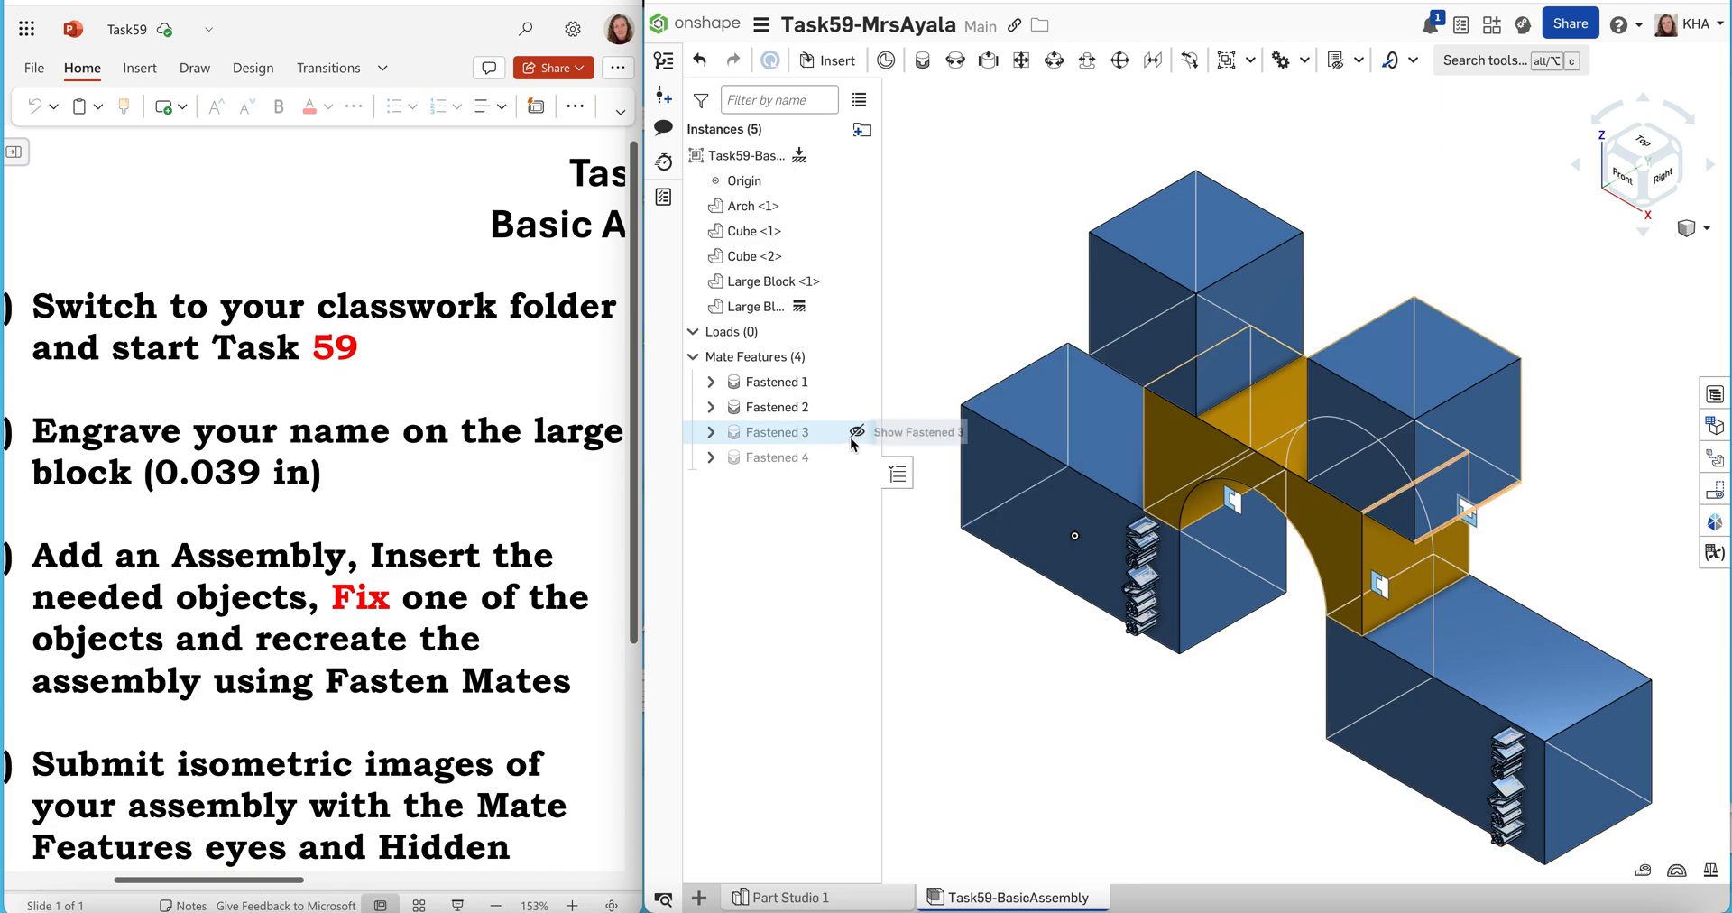
click(856, 433)
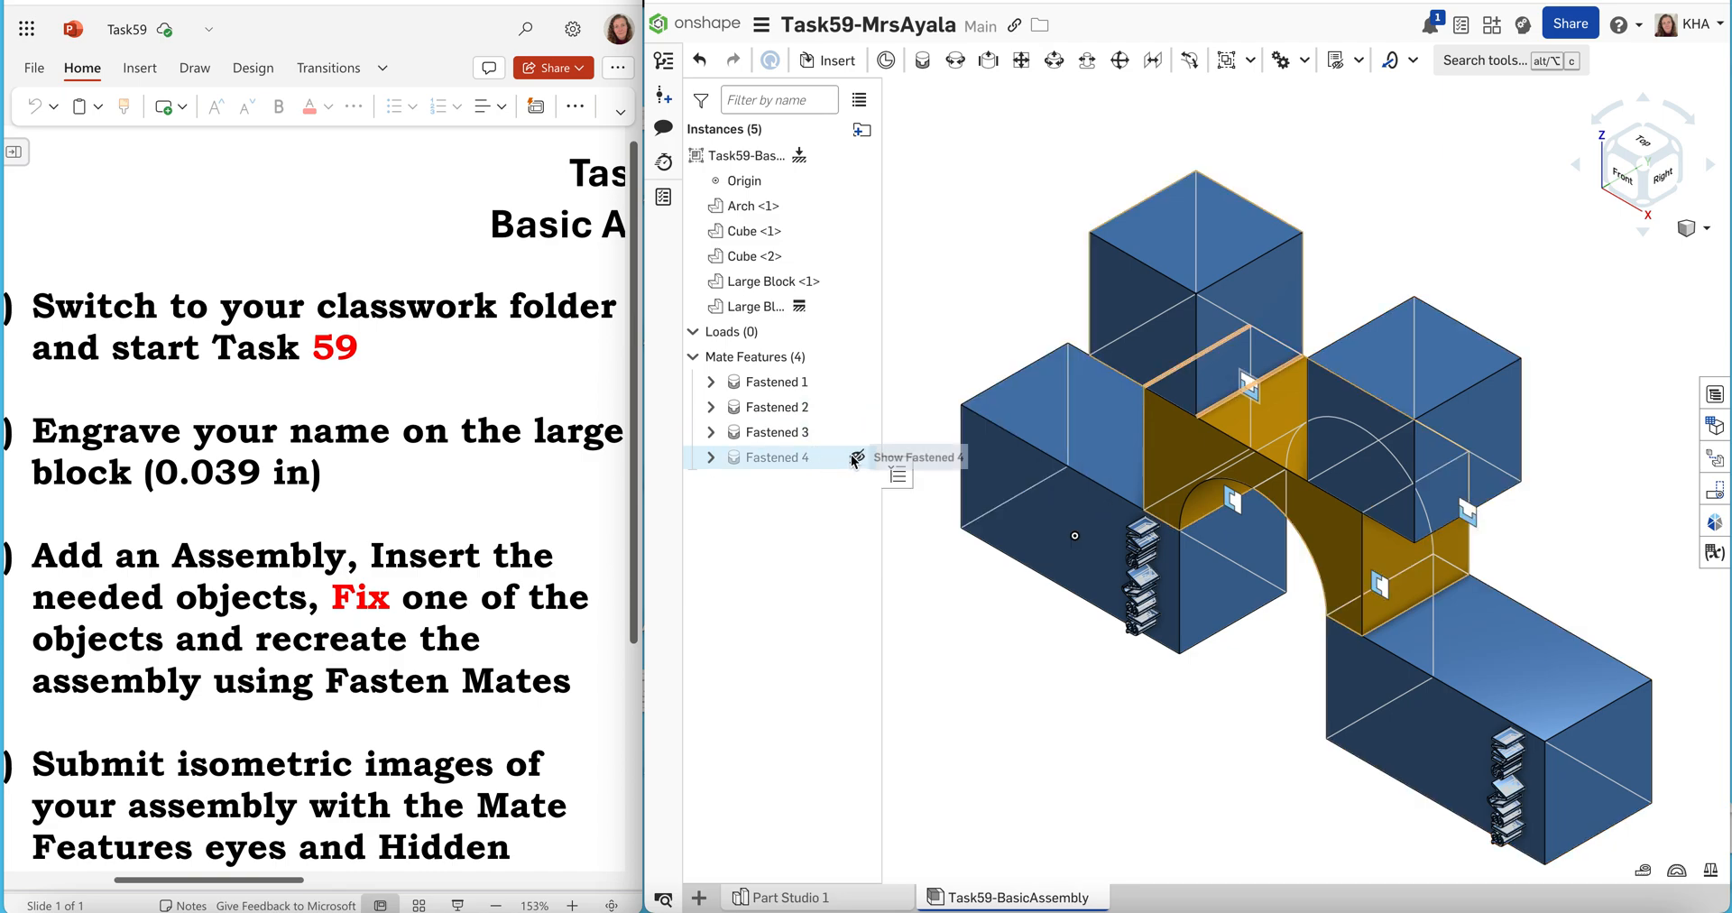
click(856, 458)
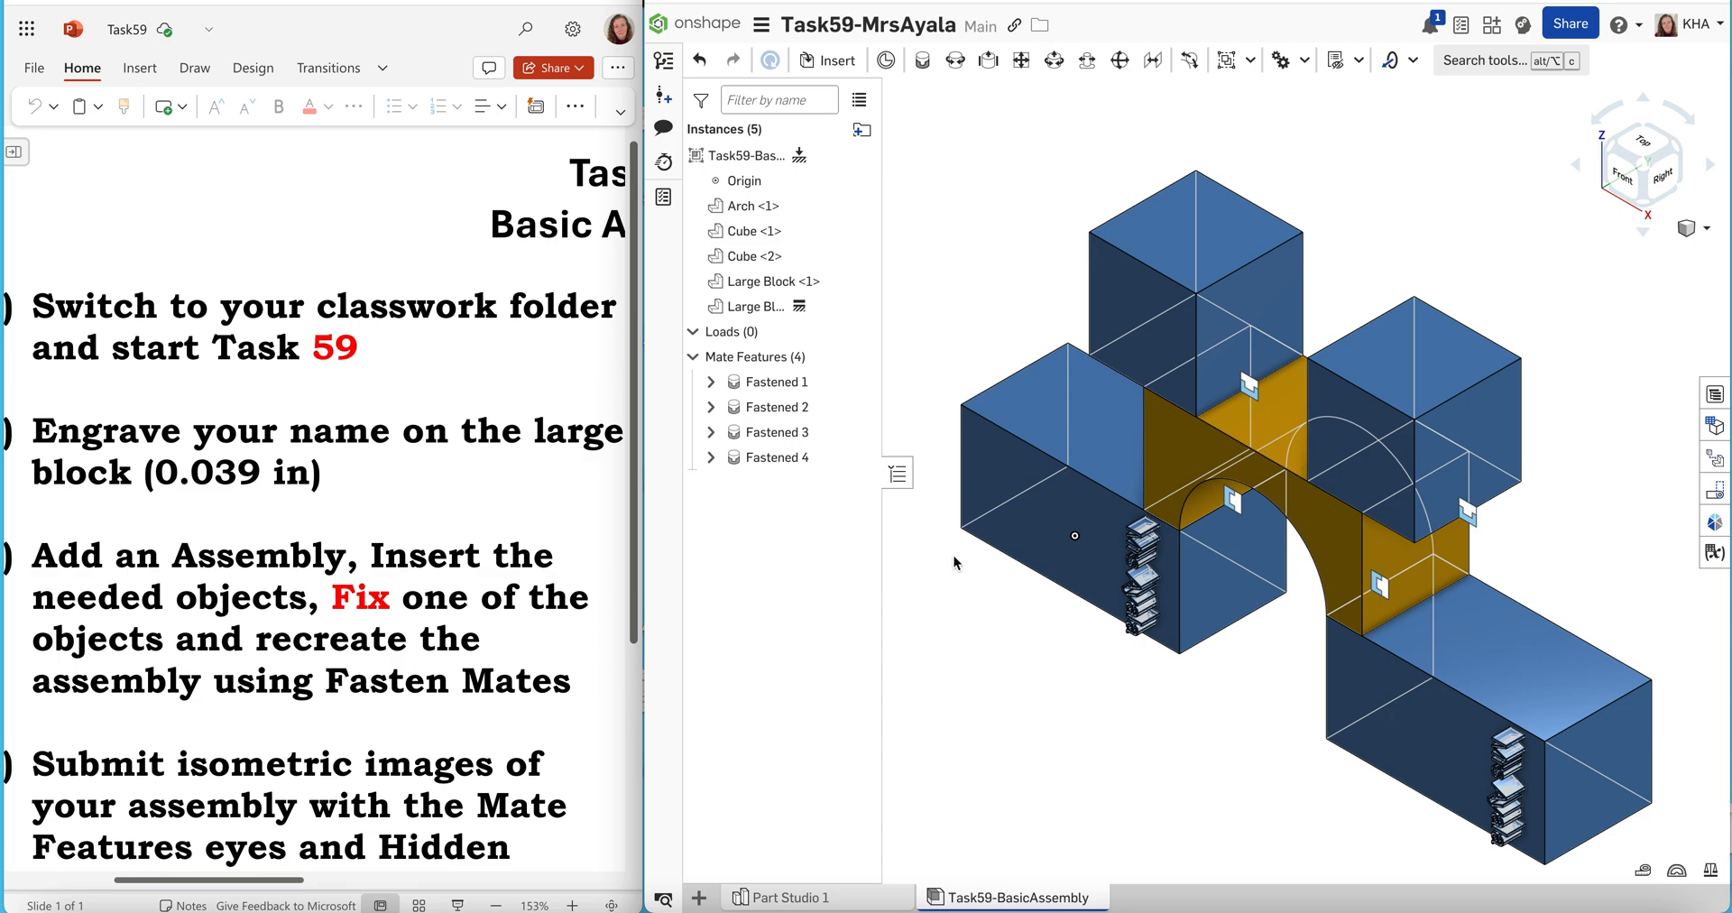